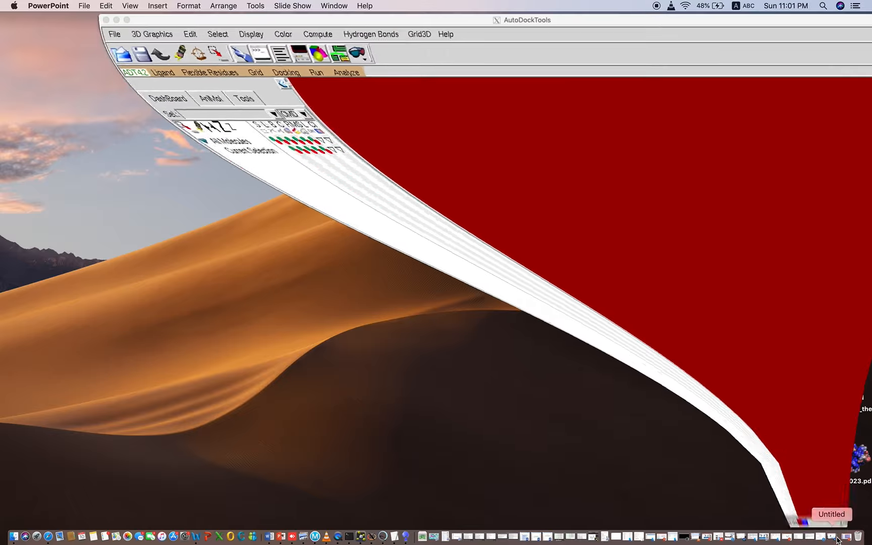
# Switch to Safari, search Google for "mgltools download" and open the MGLTools Downloads page on mgltools.scripps.edu.
pyautogui.click(48, 536)
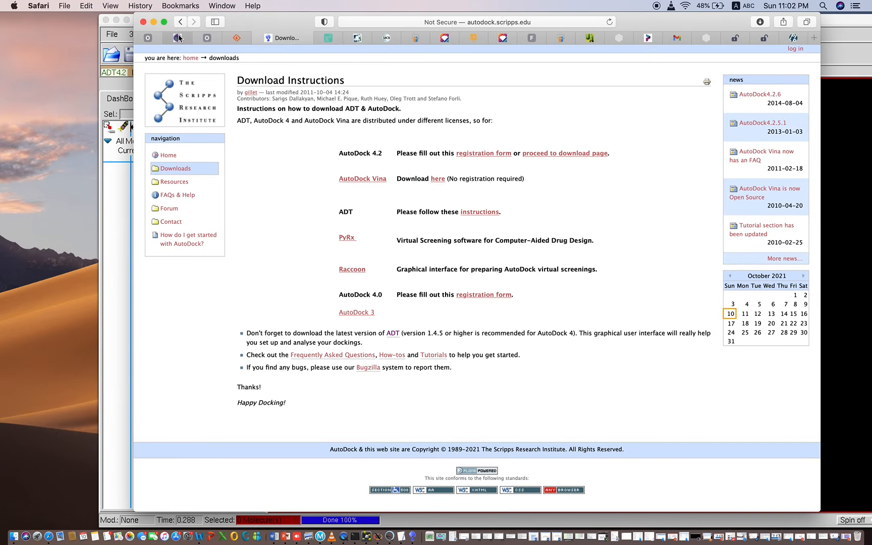
pyautogui.click(180, 39)
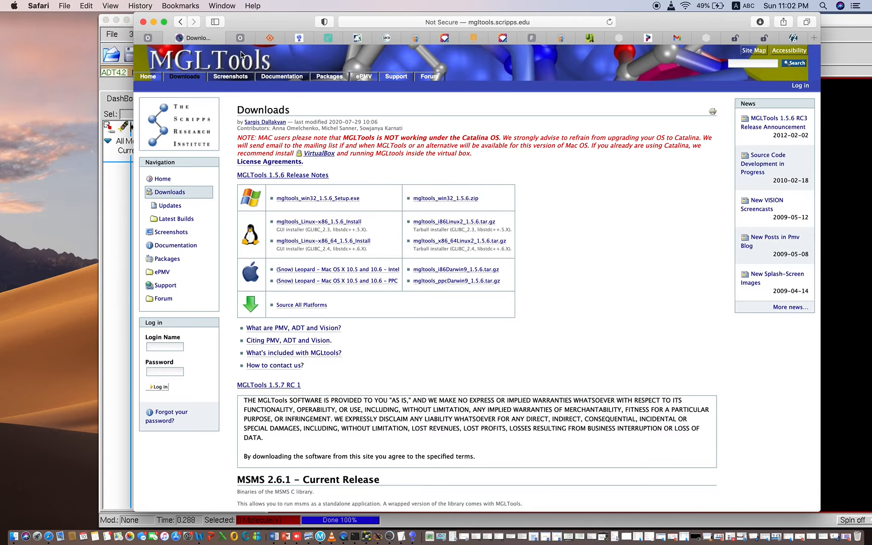
pyautogui.click(181, 23)
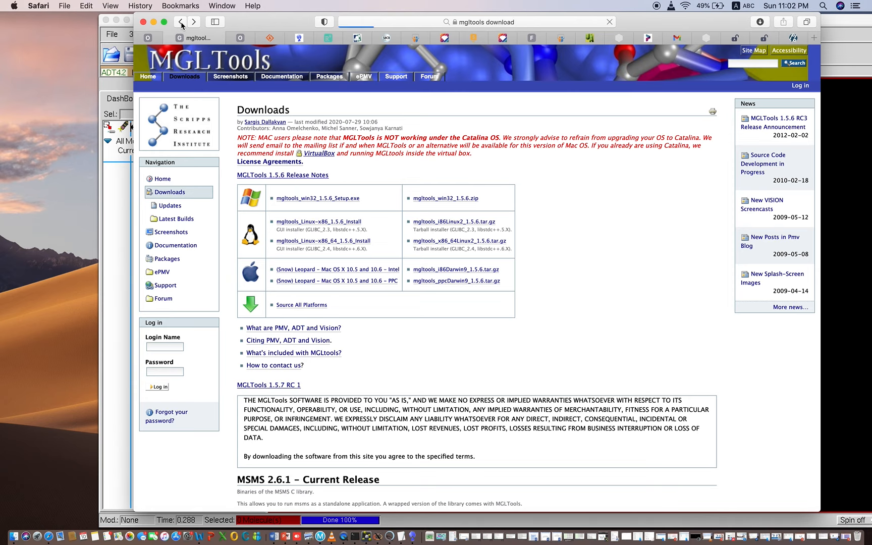
pyautogui.click(318, 69)
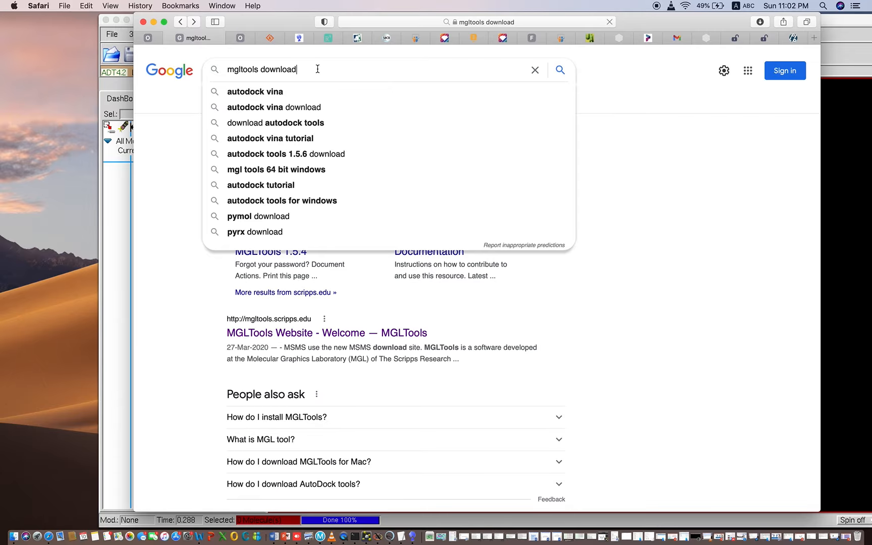
pyautogui.press('Return')
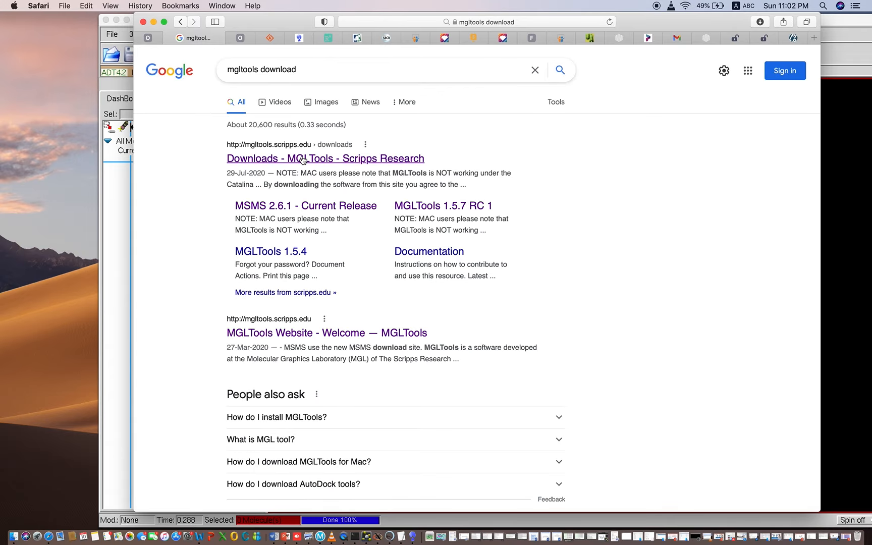
pyautogui.click(303, 160)
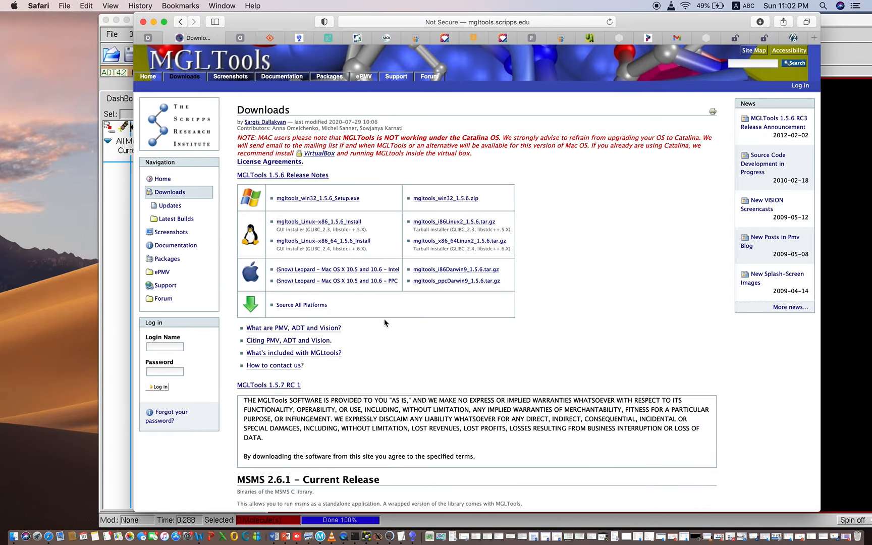
pyautogui.scroll(-5, 384, 322)
pyautogui.scroll(-1, 384, 323)
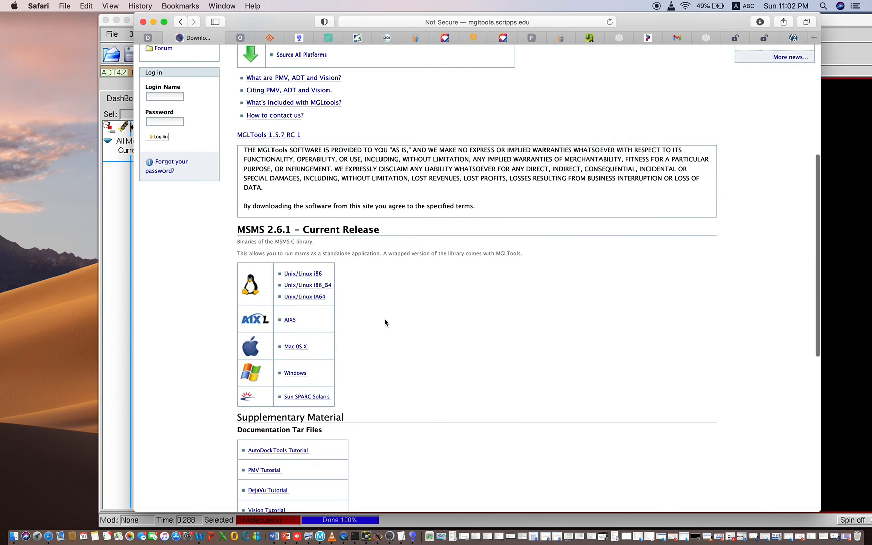
pyautogui.scroll(5, 384, 322)
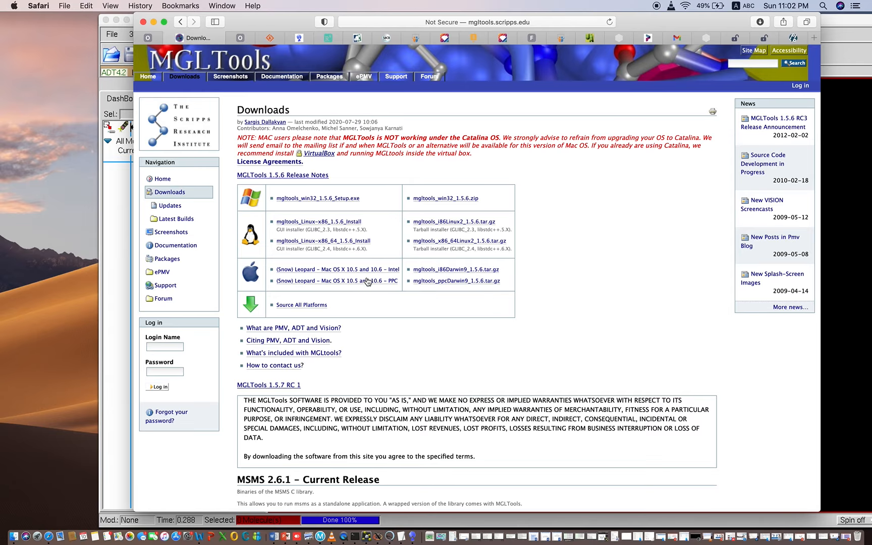
# Open Google in place of the AutoDock download instructions page and search for "autodock download".
pyautogui.click(300, 39)
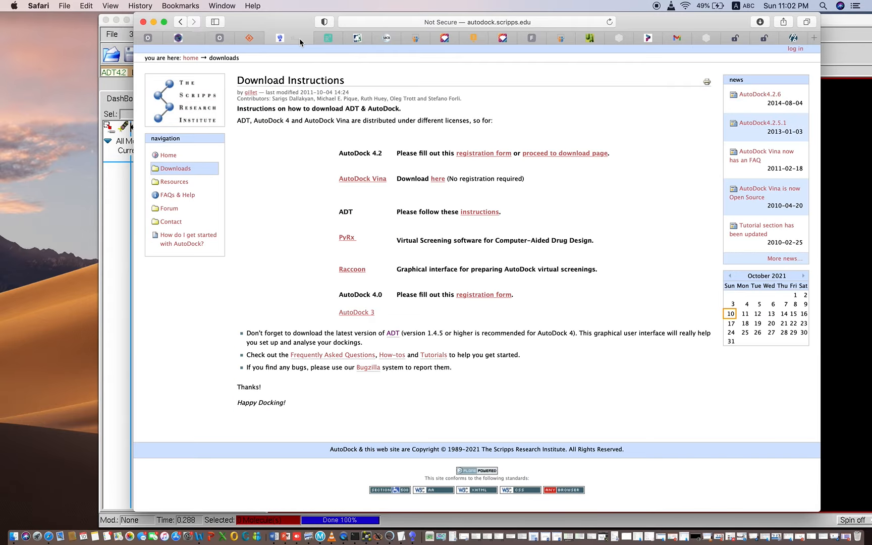
pyautogui.click(181, 23)
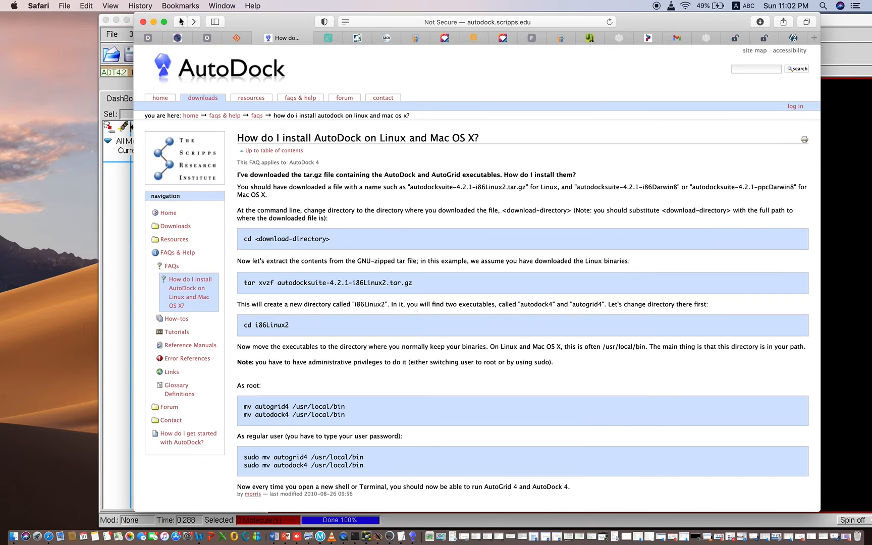
pyautogui.click(181, 22)
pyautogui.click(180, 22)
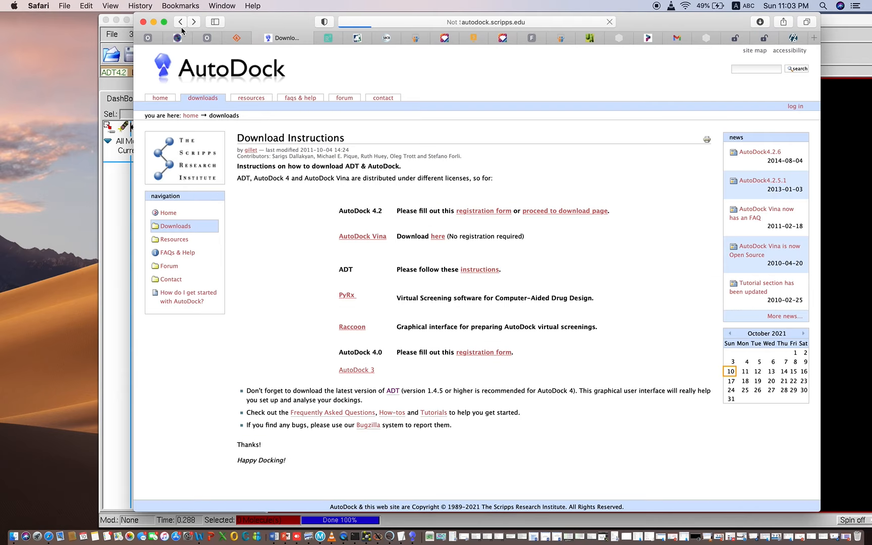
pyautogui.click(182, 25)
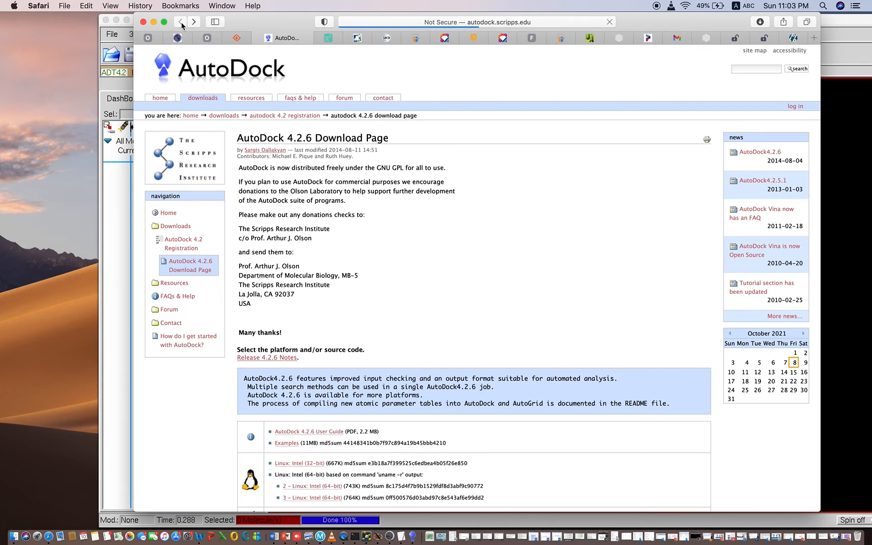
pyautogui.click(504, 23)
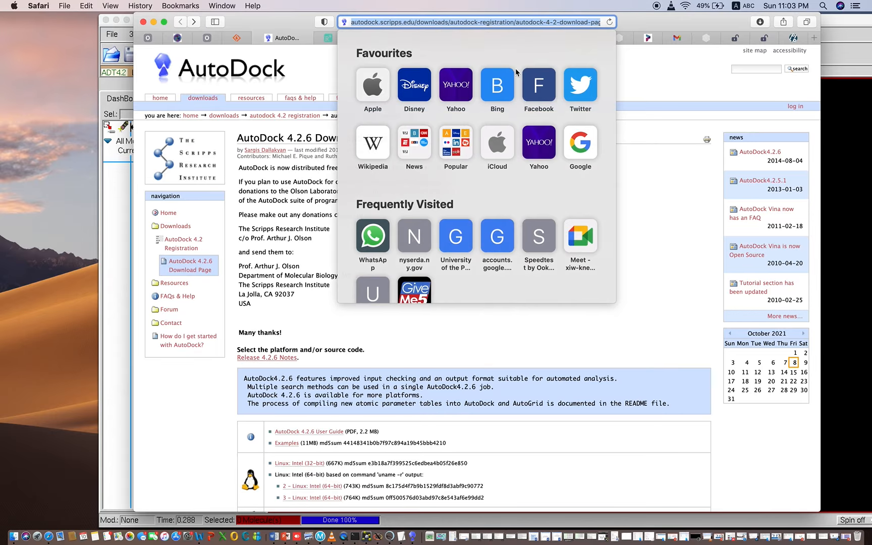
pyautogui.click(578, 144)
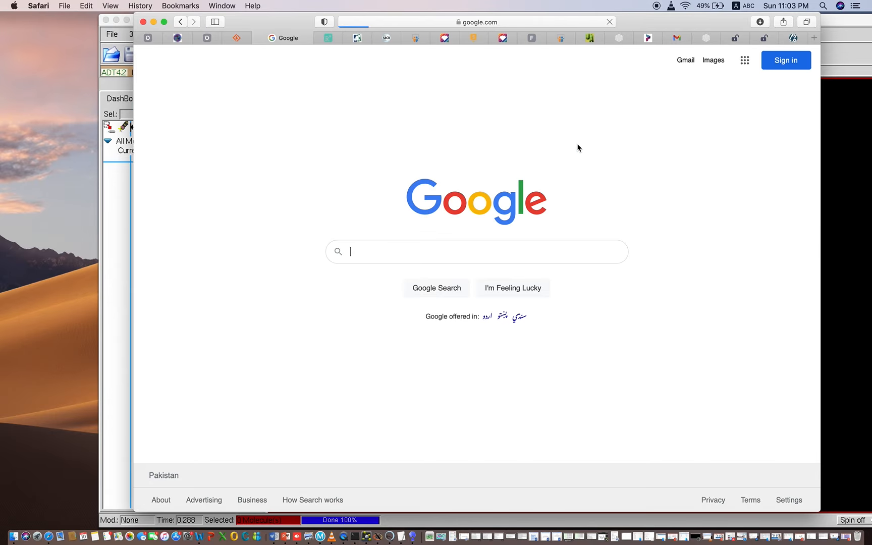
pyautogui.click(396, 247)
pyautogui.write('autodock')
pyautogui.click(365, 289)
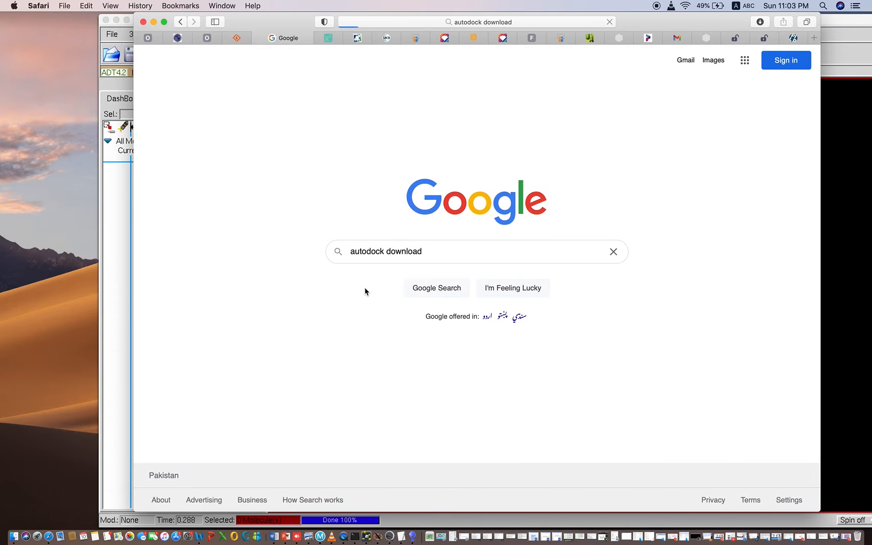
# Open the AutoDock 4.2.6 installation on Windows result and go to the site's Download Instructions page.
pyautogui.click(291, 160)
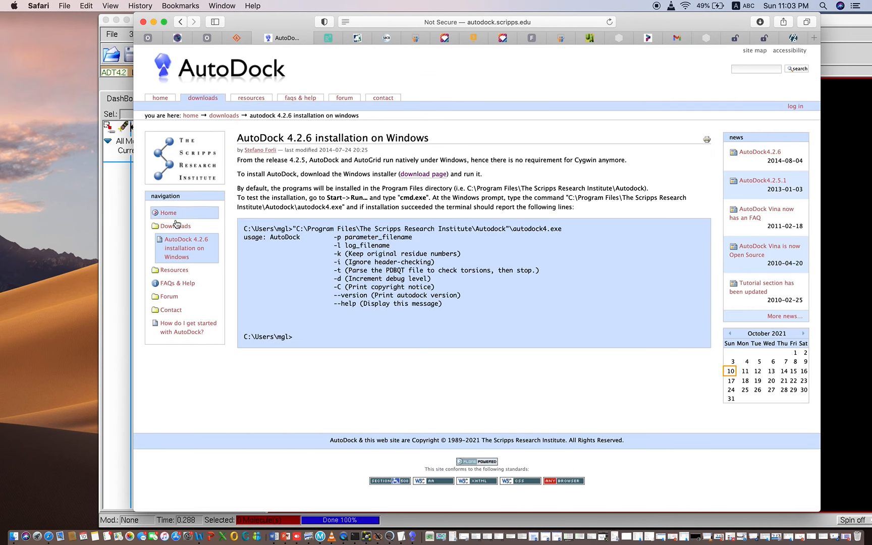
pyautogui.click(175, 226)
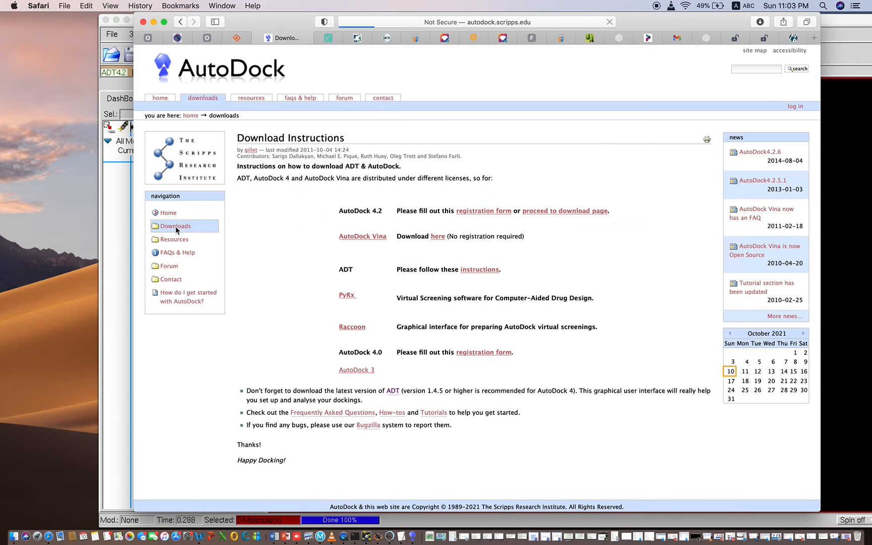
pyautogui.scroll(-3, 313, 326)
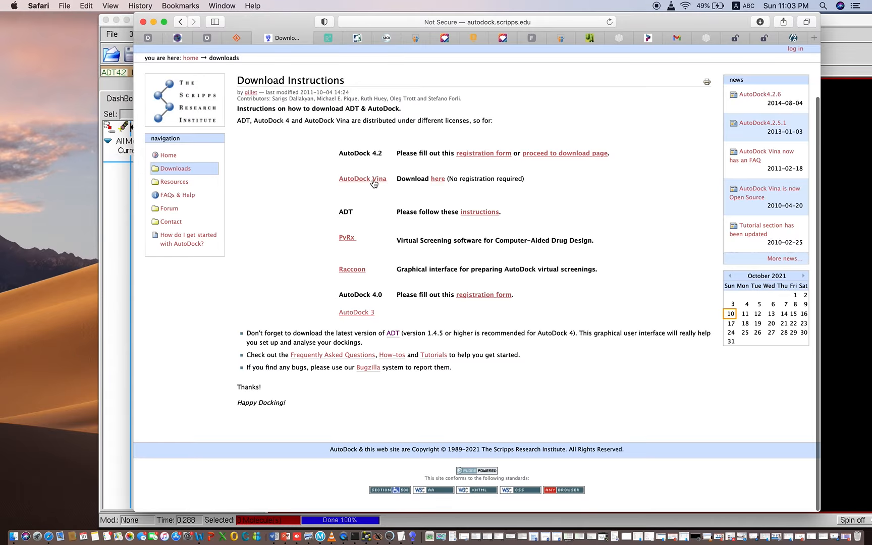
pyautogui.scroll(3, 465, 316)
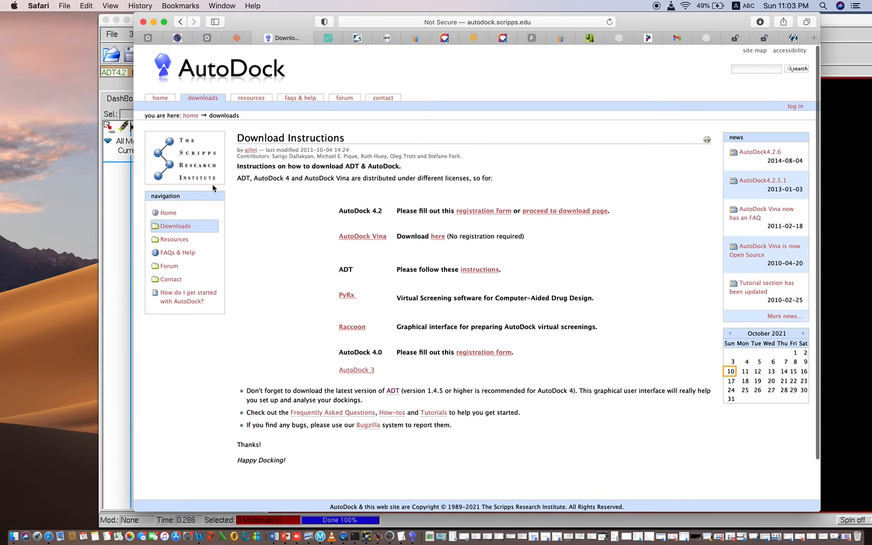
# Proceed to the AutoDock 4.2.6 Download Page and review the installers offered for each platform.
pyautogui.click(551, 212)
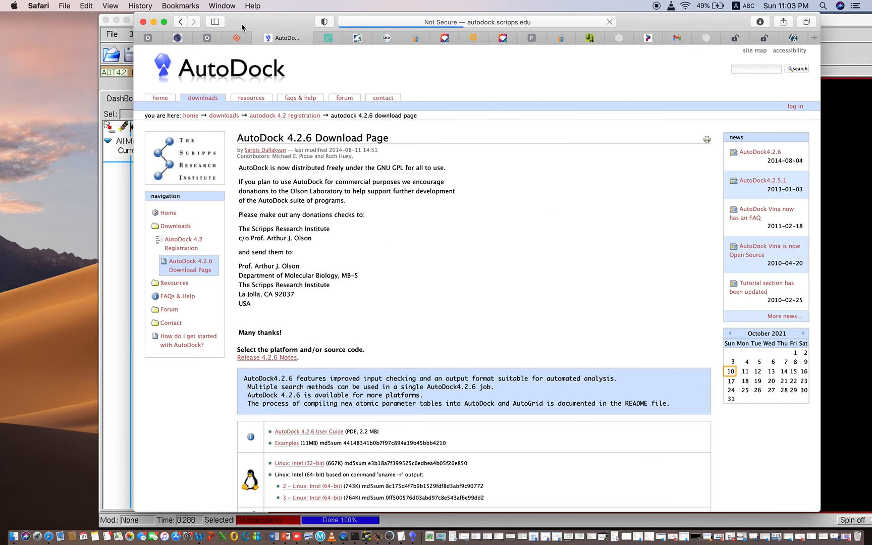
pyautogui.click(181, 22)
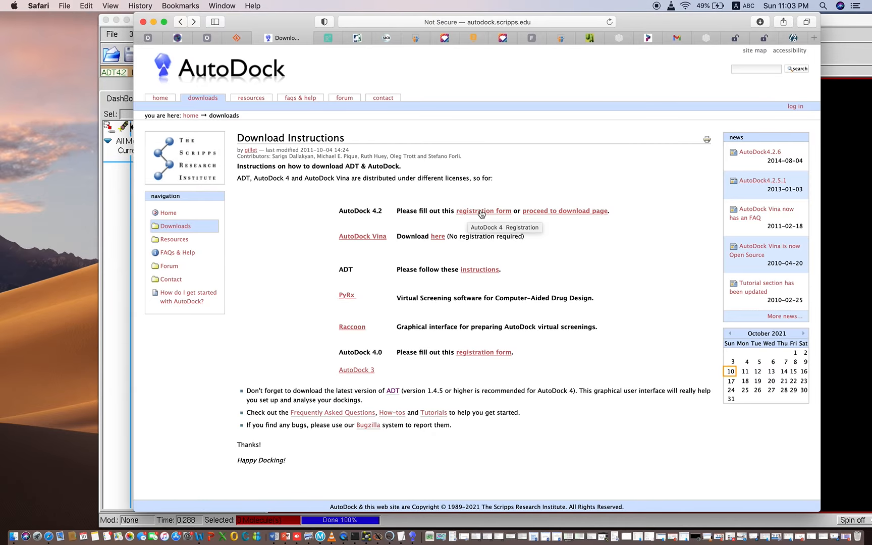
pyautogui.click(556, 212)
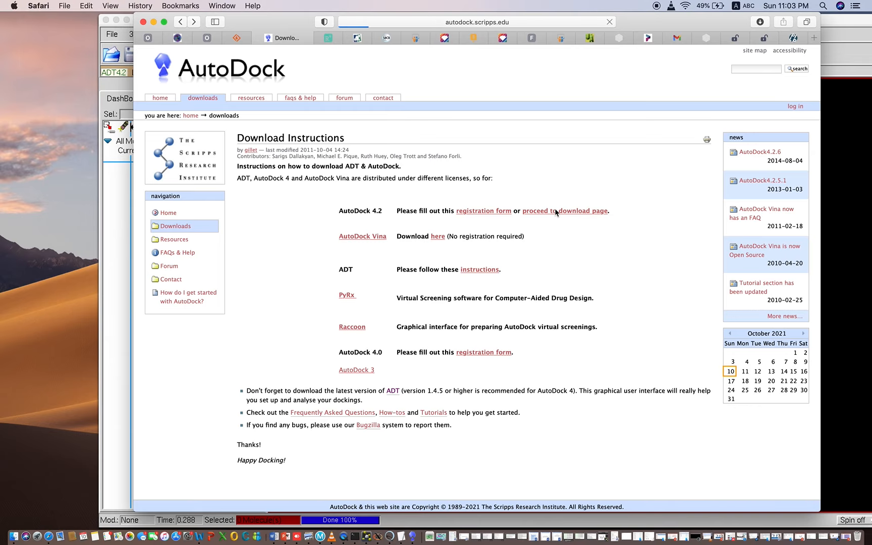
pyautogui.scroll(-10, 427, 308)
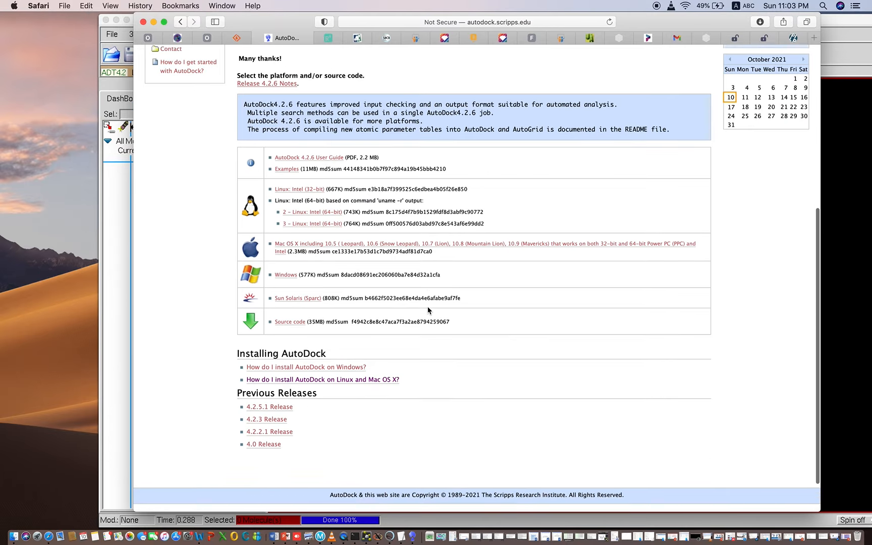
pyautogui.scroll(3, 428, 309)
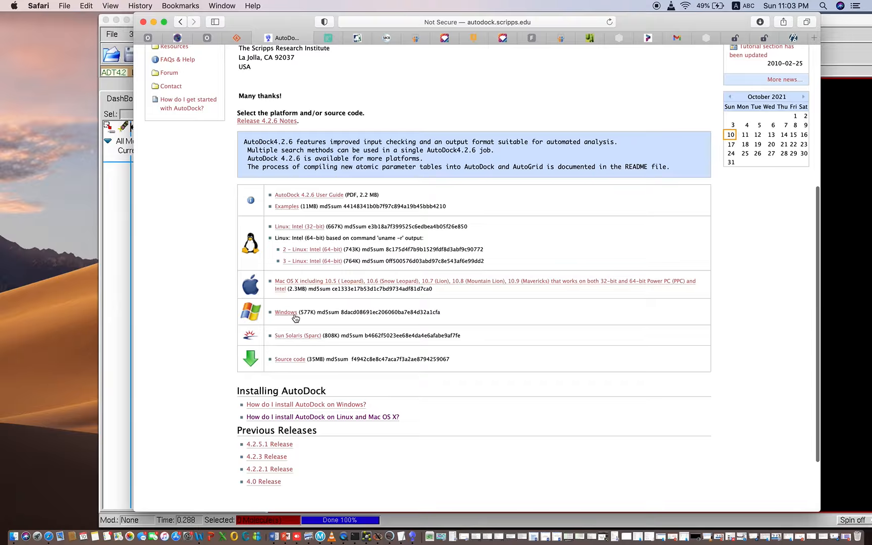
pyautogui.scroll(10, 177, 86)
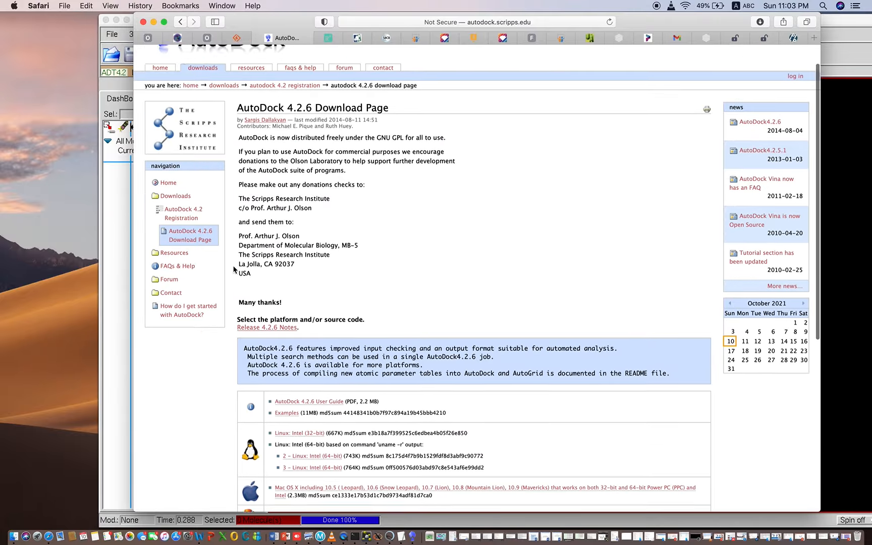
# Return from the Open Babel page to Google and search for "open babel gui download".
pyautogui.click(156, 36)
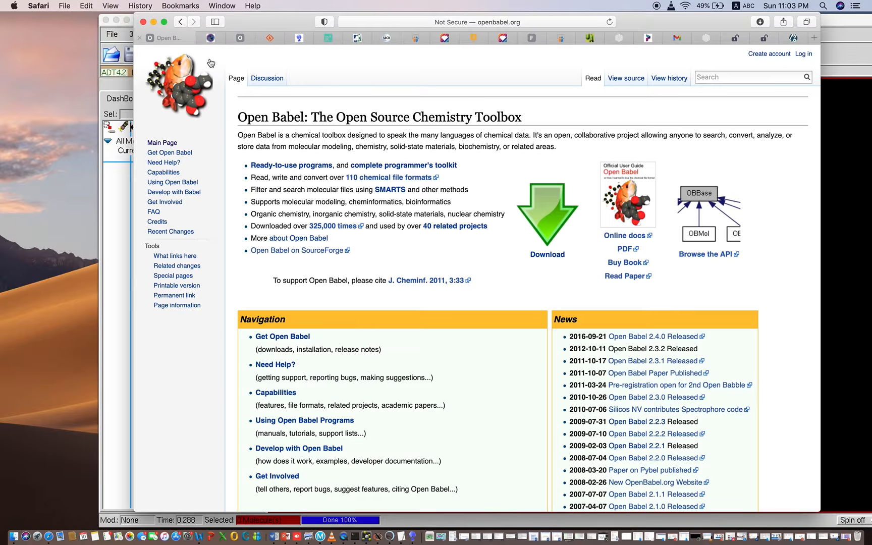
pyautogui.click(180, 23)
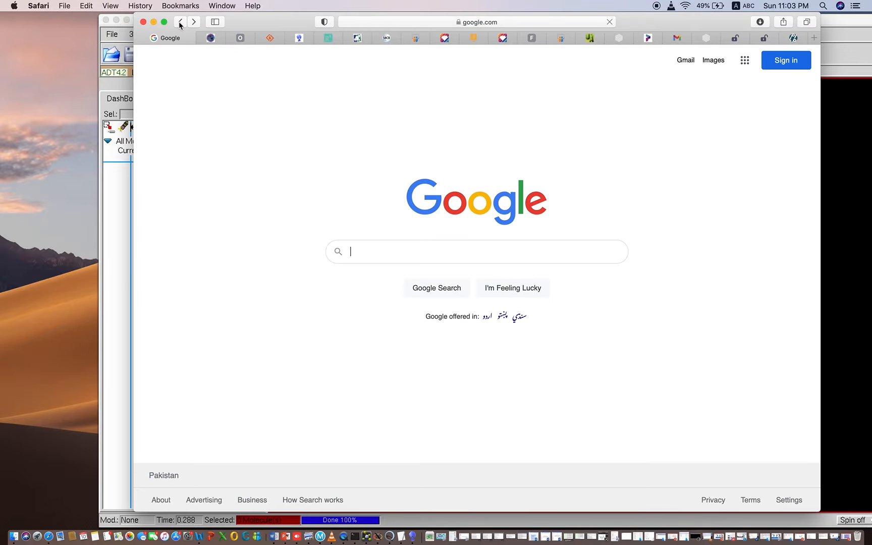
pyautogui.click(353, 251)
pyautogui.write('open babel')
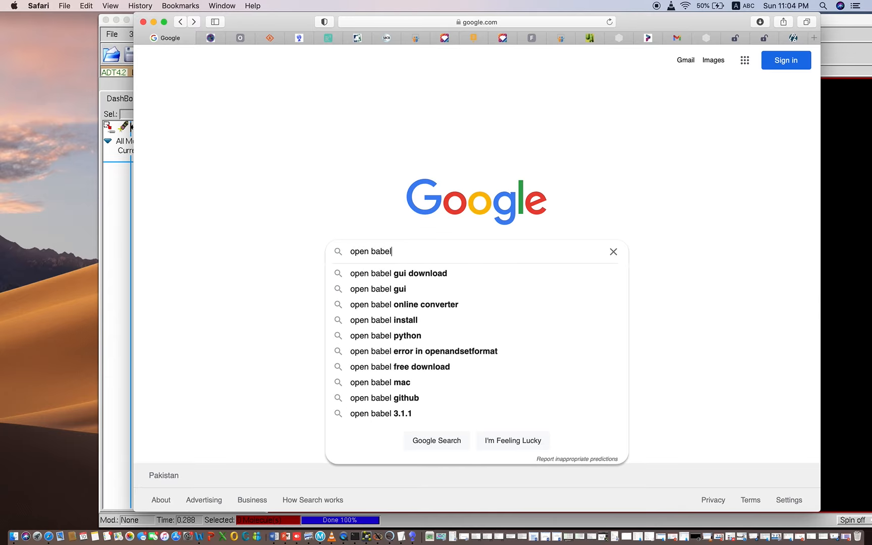
pyautogui.click(394, 275)
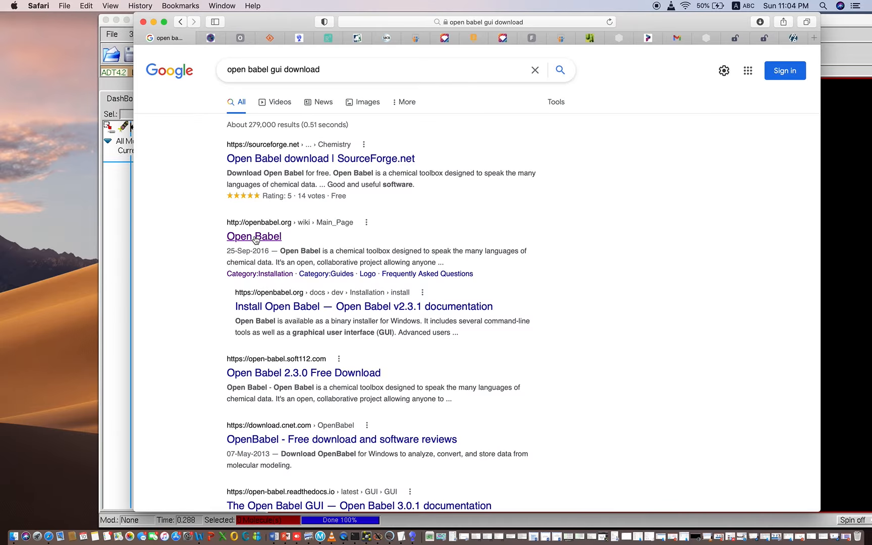
# Open the Open Babel main page on openbabel.org from the search results and look through it.
pyautogui.click(256, 239)
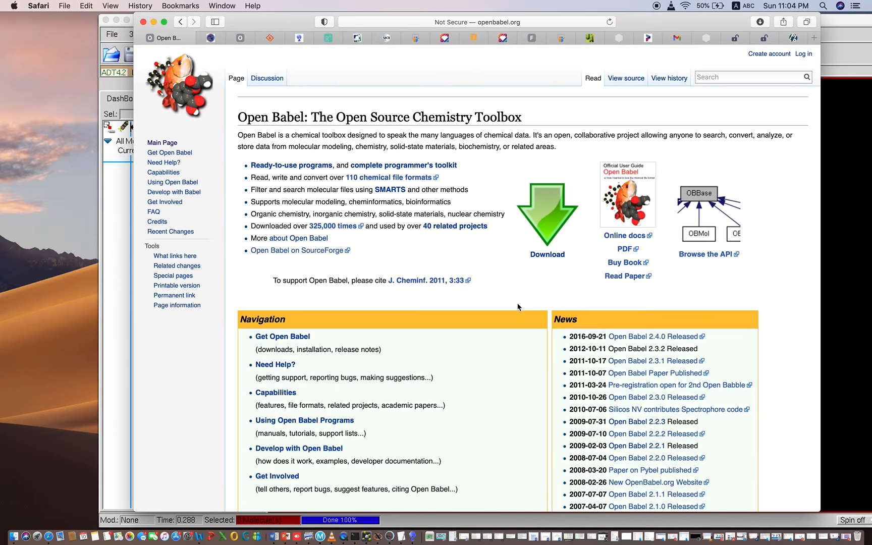
pyautogui.scroll(-5, 509, 305)
pyautogui.scroll(5, 508, 305)
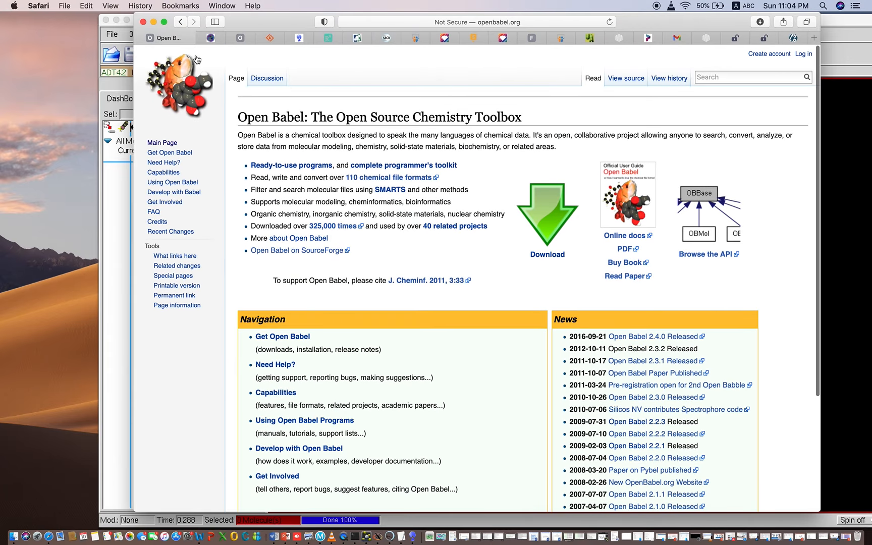
# Go back to the search results and open the Open Babel download page on SourceForge.
pyautogui.click(181, 22)
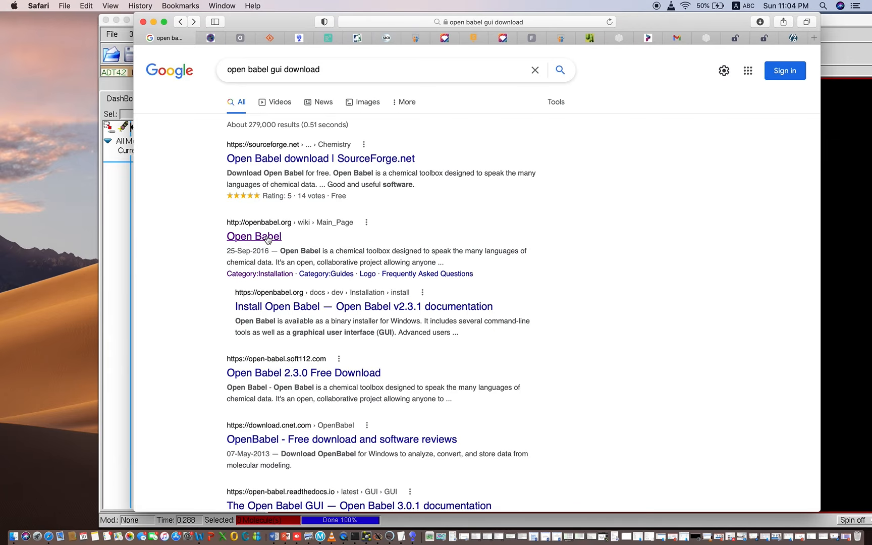
pyautogui.click(324, 160)
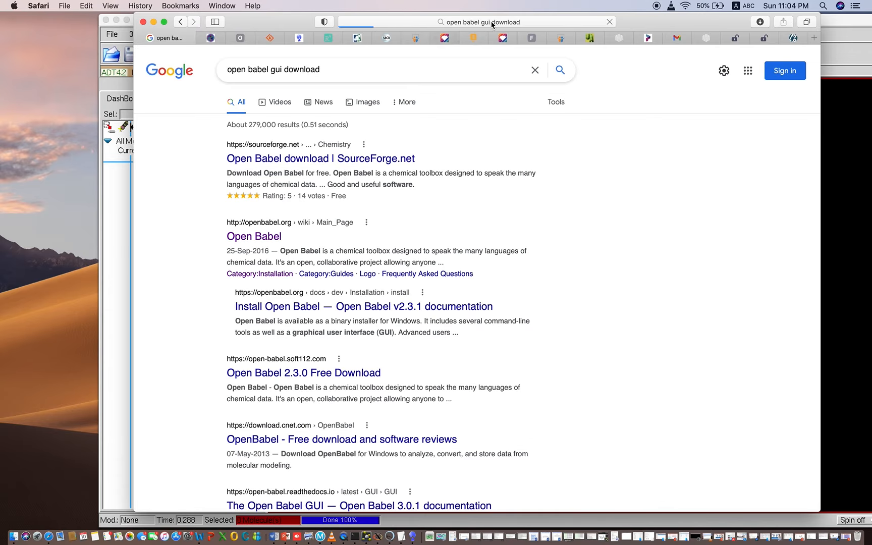
pyautogui.click(211, 39)
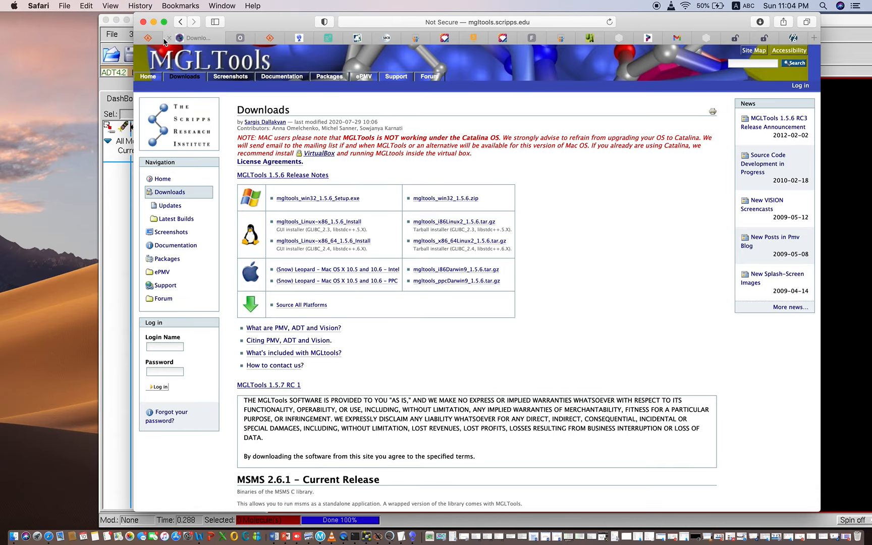
pyautogui.click(164, 38)
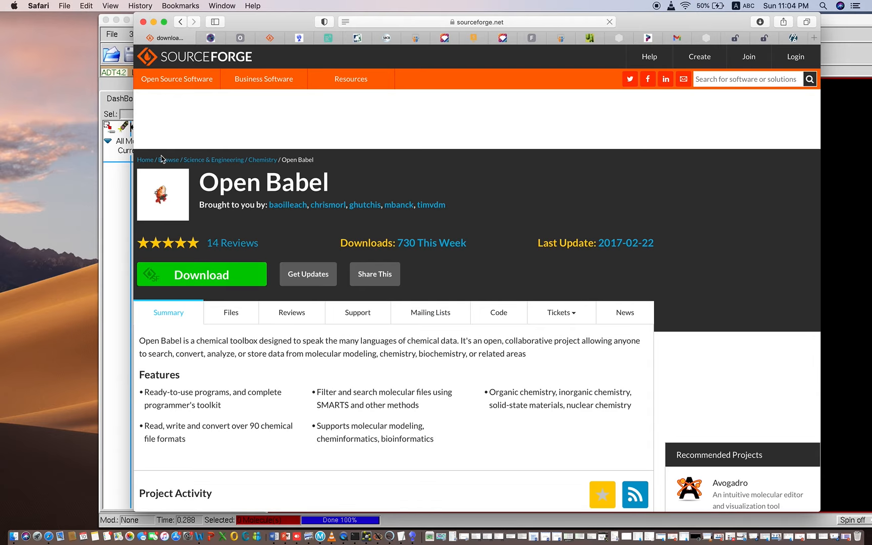
# Return from SourceForge to the search results, revisit the MGLTools and AutoDock 4.2.6 download pages, and minimize the browser window.
pyautogui.click(181, 21)
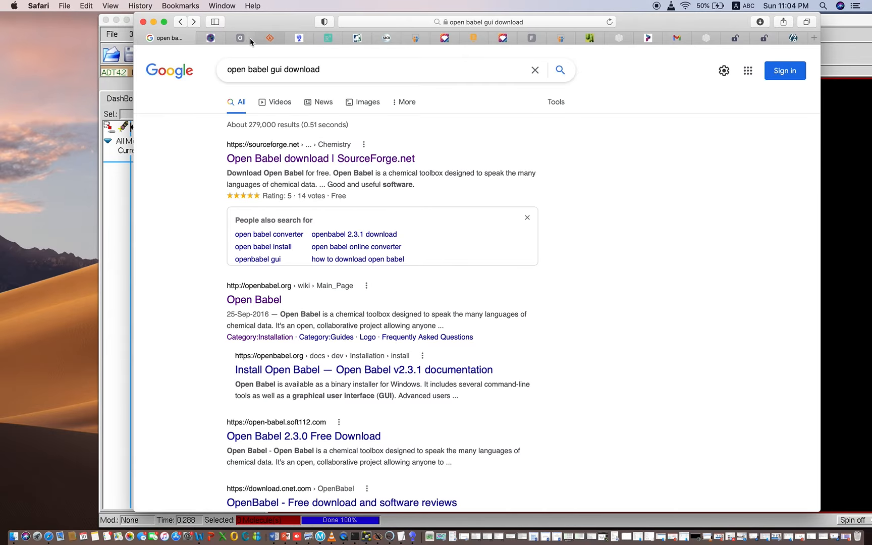
pyautogui.click(210, 38)
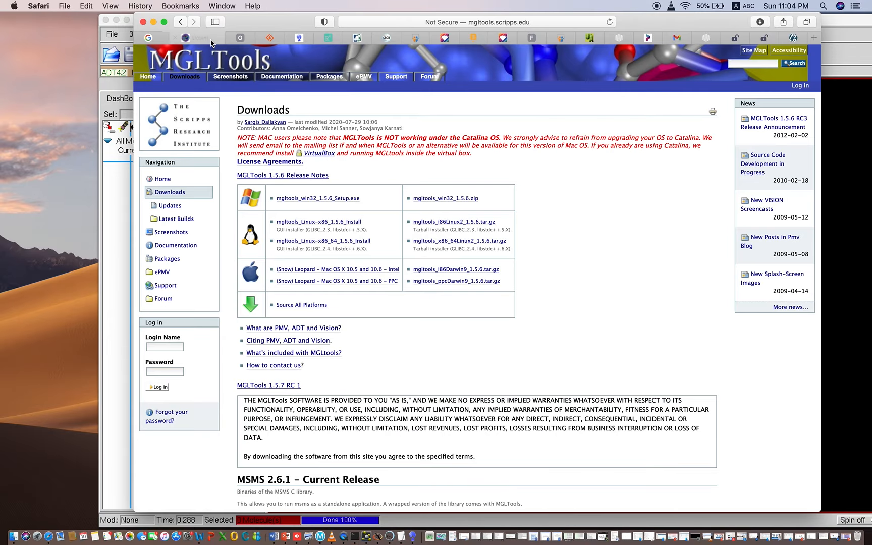
pyautogui.click(299, 38)
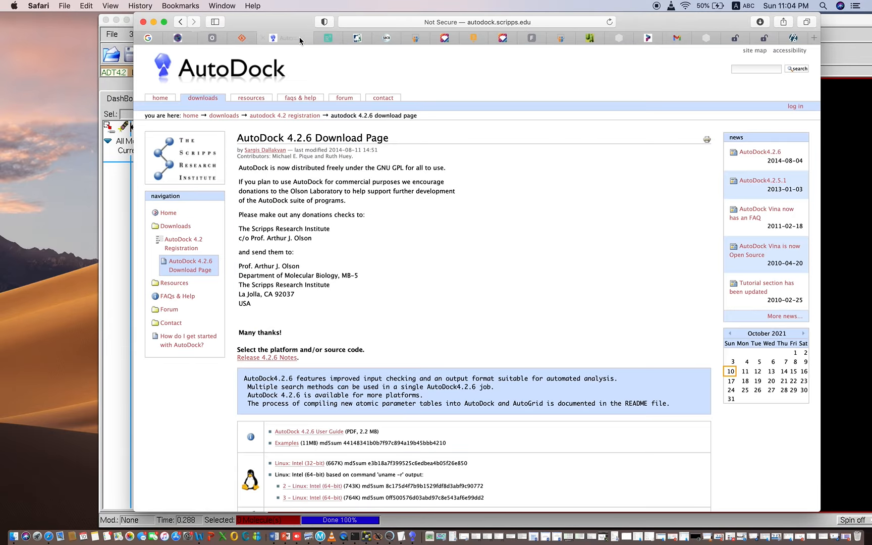
pyautogui.click(153, 22)
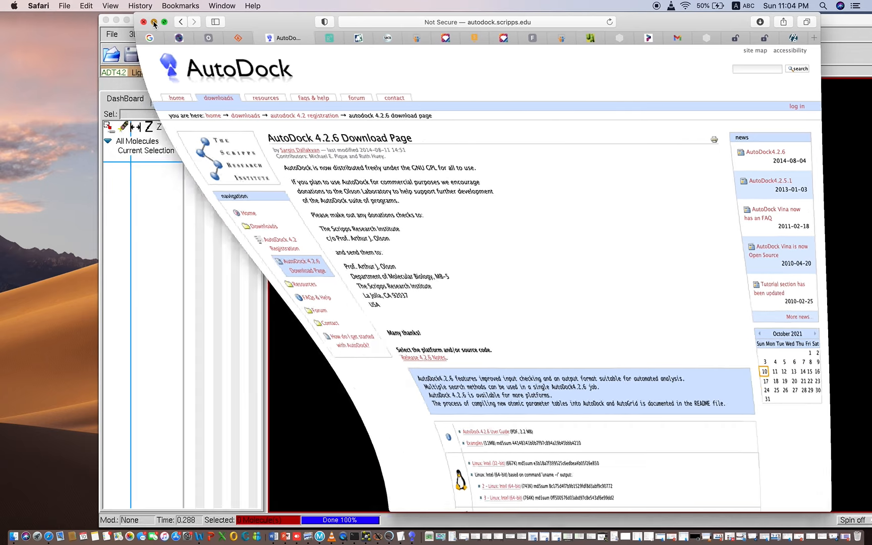
# Check the AutoDockTools window and the installed AutoDockTools-1.5.6 among the applications, and clear the window off the desktop.
pyautogui.moveTo(274, 18); pyautogui.dragTo(166, 20)
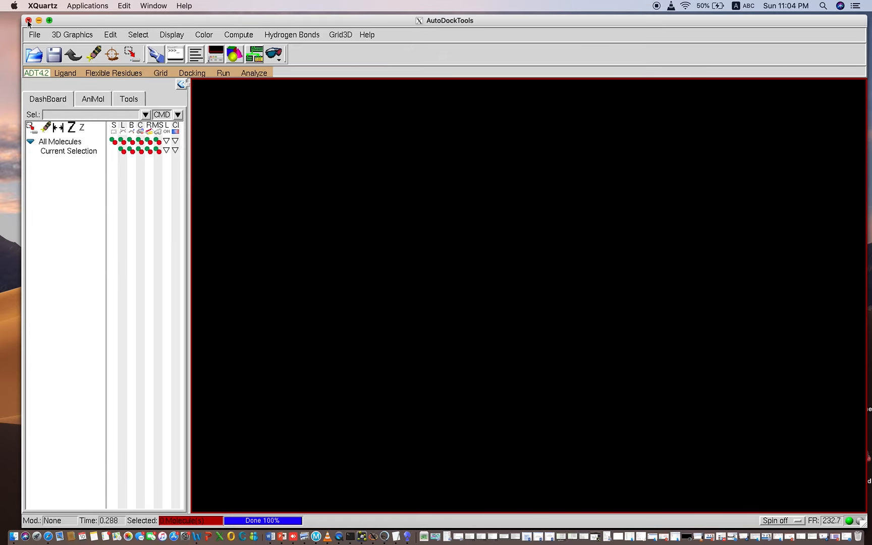
pyautogui.click(37, 539)
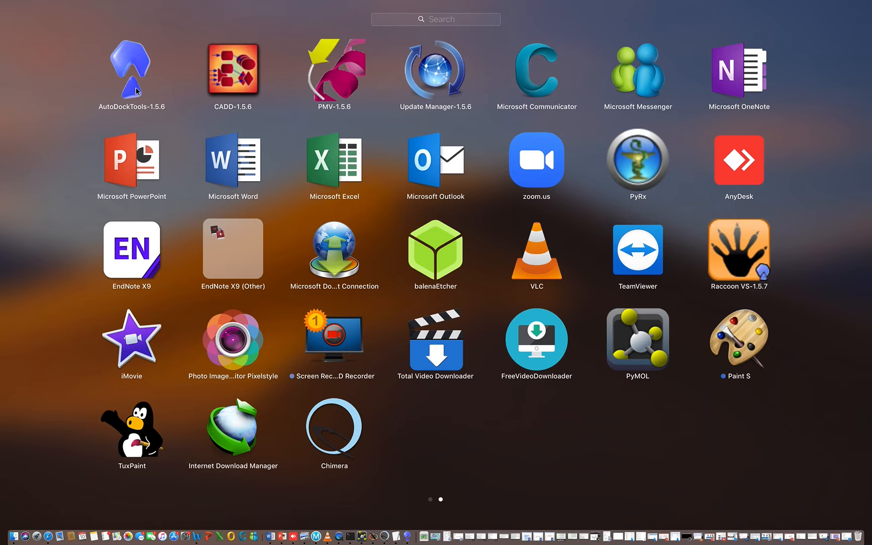
pyautogui.click(87, 118)
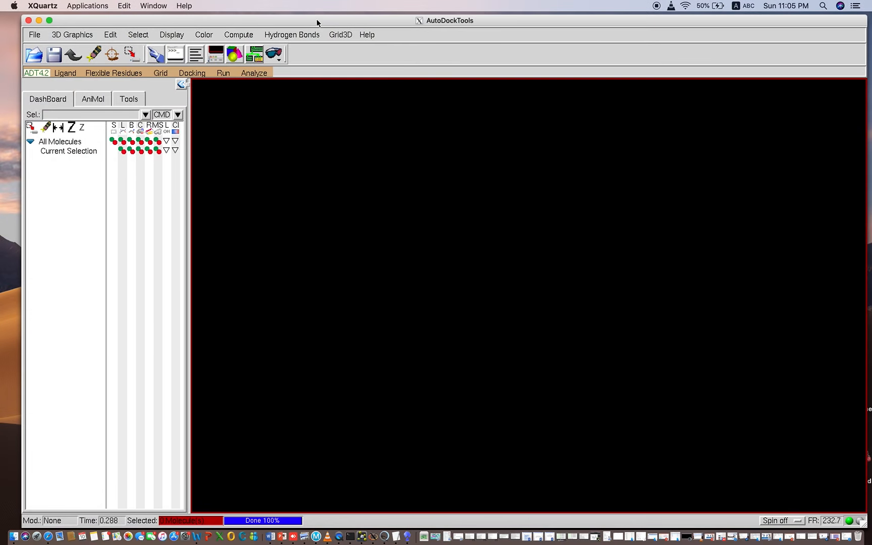
pyautogui.moveTo(317, 23); pyautogui.dragTo(308, 20)
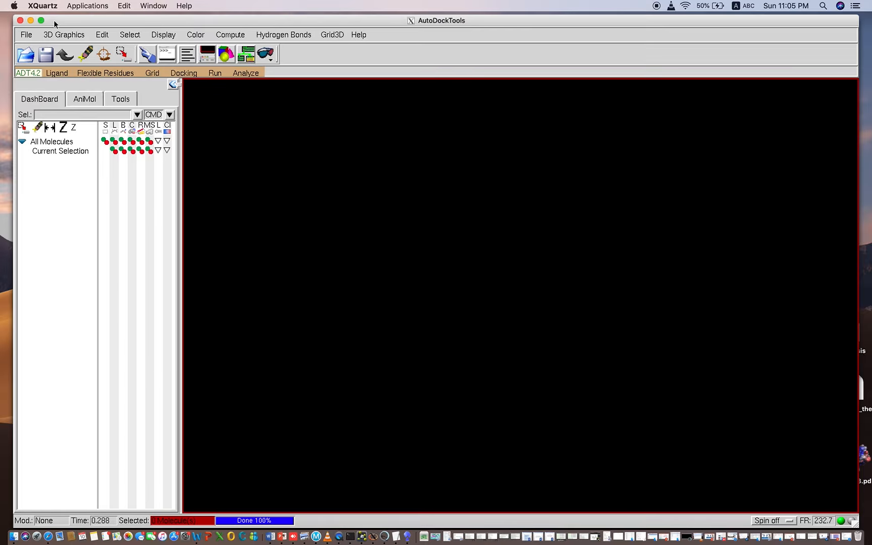
pyautogui.click(30, 20)
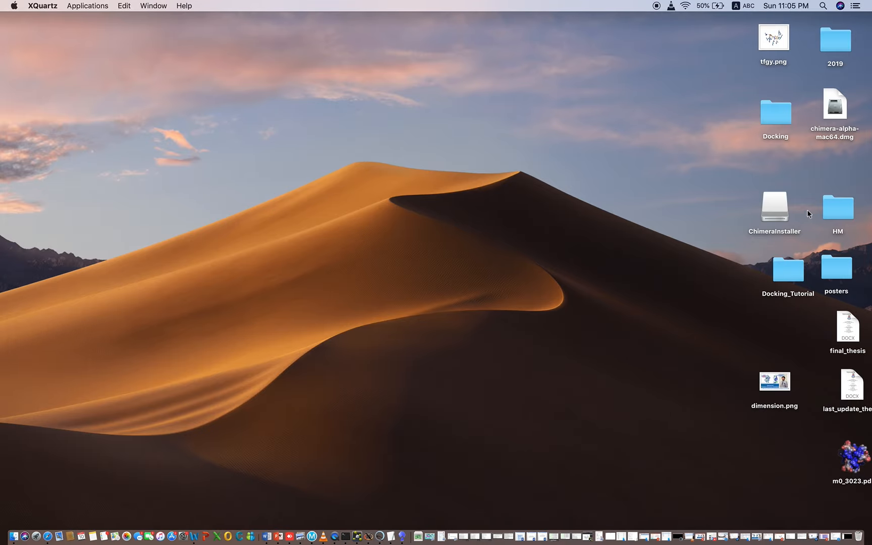
# Open the Docking_Tutorial folder on the desktop, inspect the alpha_gluco.pdb and lig.pdb structure files, and minimize the folder window.
pyautogui.doubleClick(783, 269)
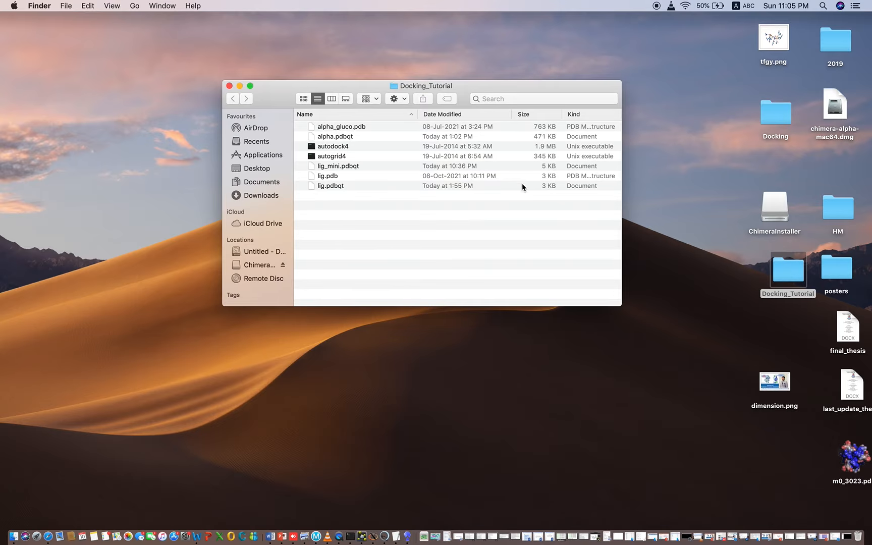
pyautogui.click(240, 86)
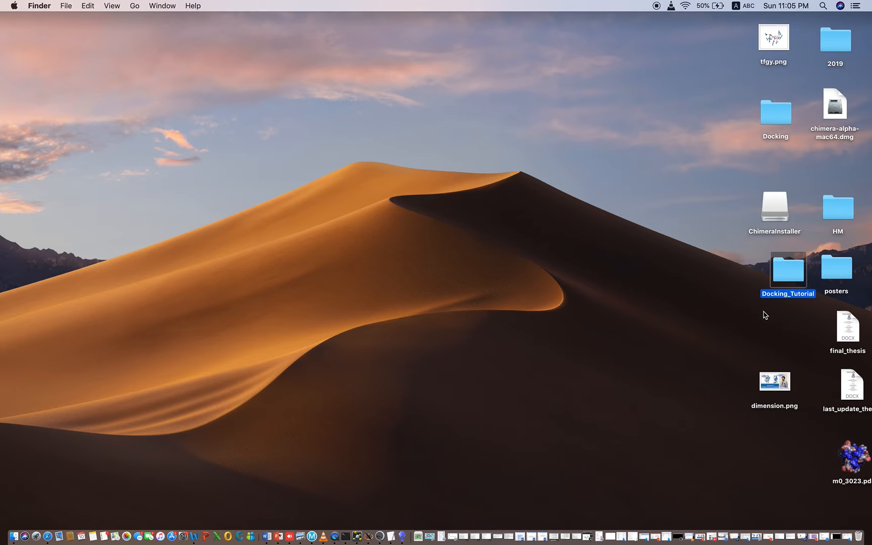
pyautogui.click(762, 316)
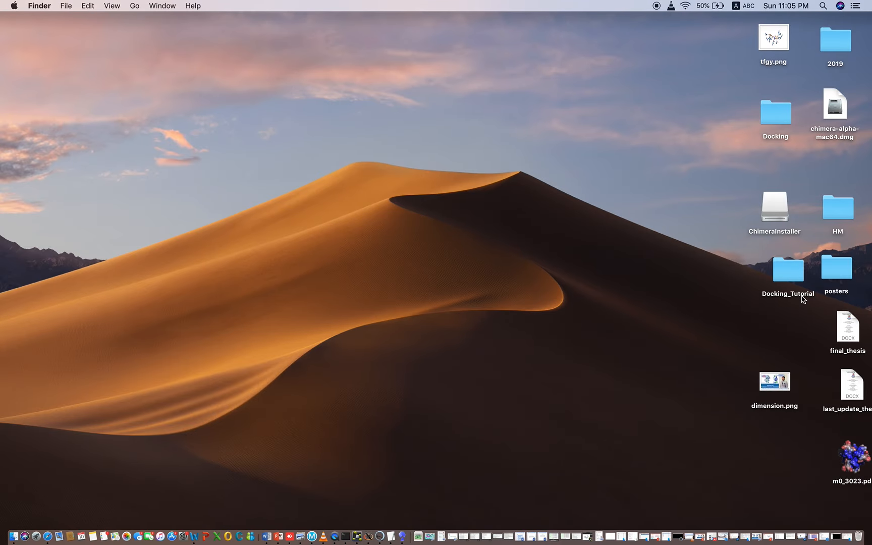
pyautogui.doubleClick(790, 277)
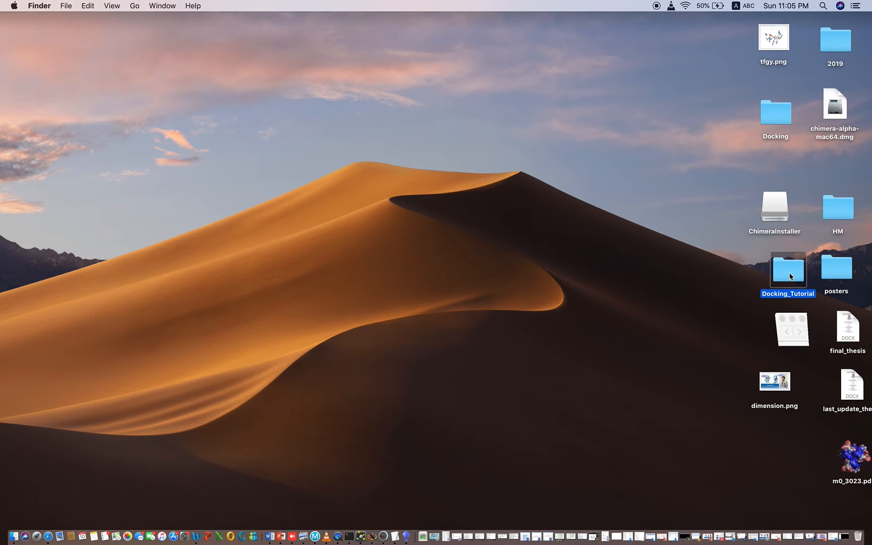
pyautogui.click(344, 129)
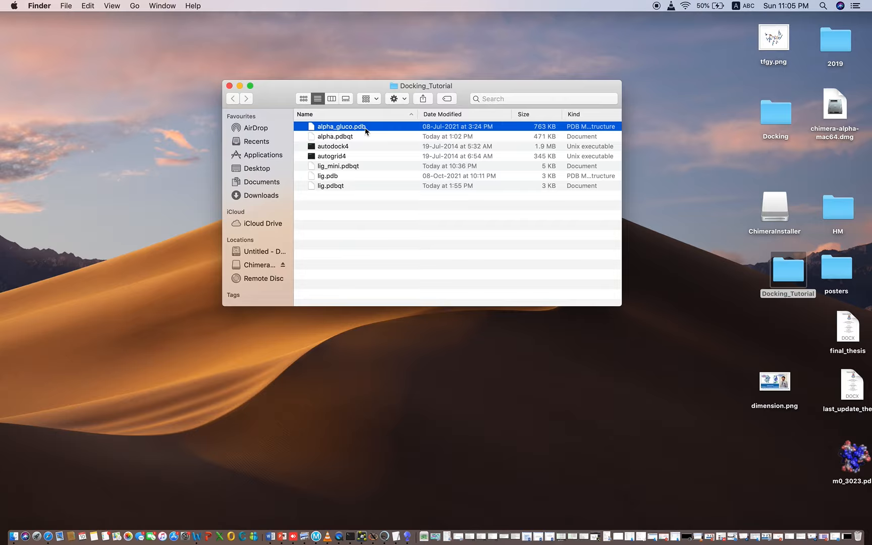
pyautogui.click(333, 177)
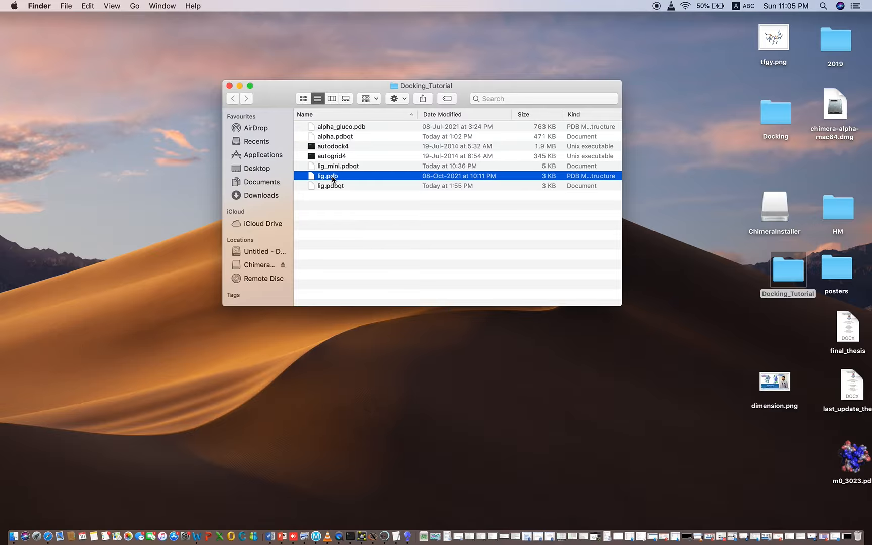
pyautogui.click(240, 86)
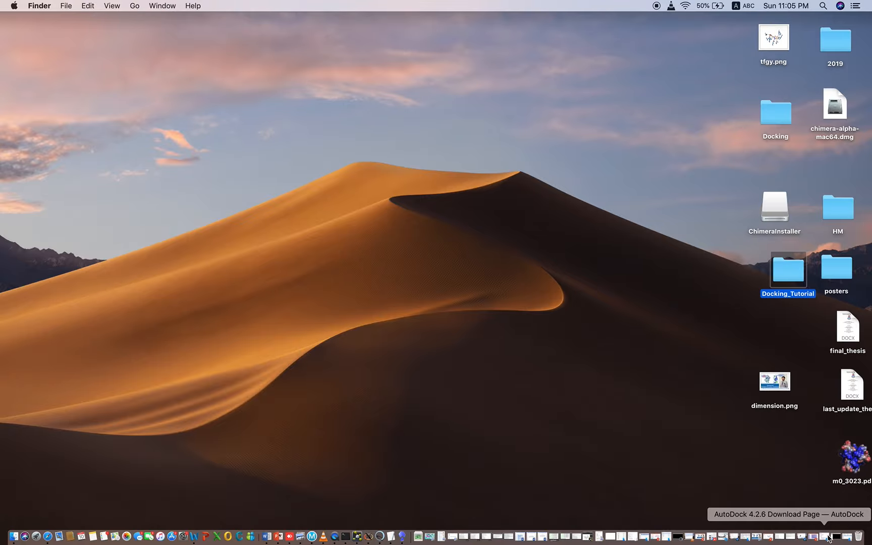
pyautogui.click(829, 539)
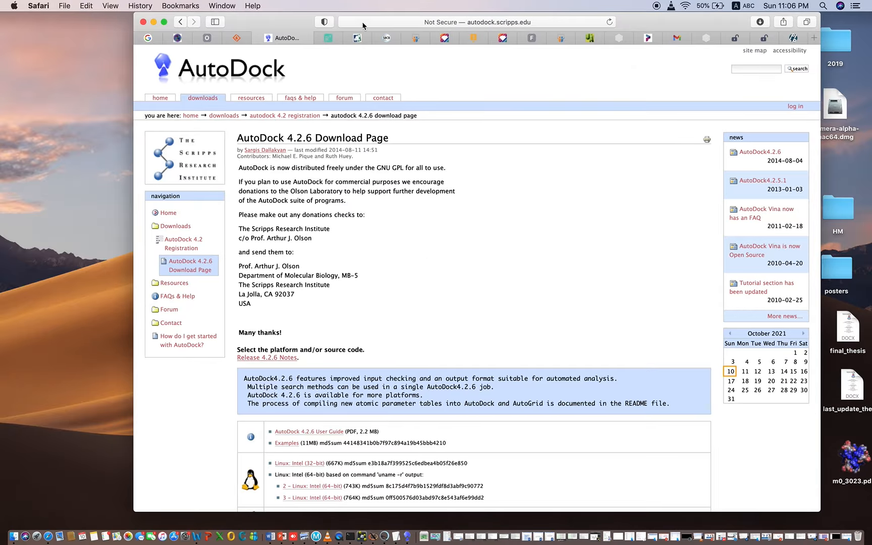
pyautogui.moveTo(290, 23); pyautogui.dragTo(244, 23)
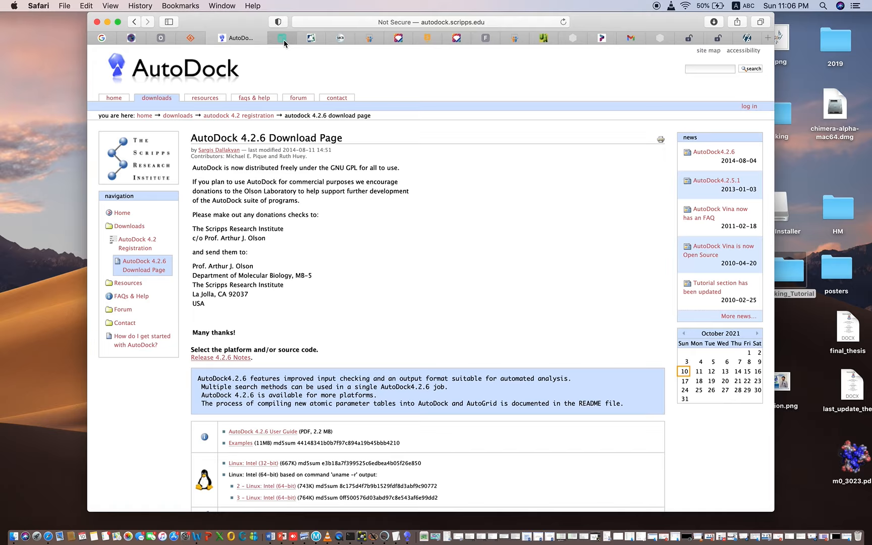
pyautogui.click(108, 22)
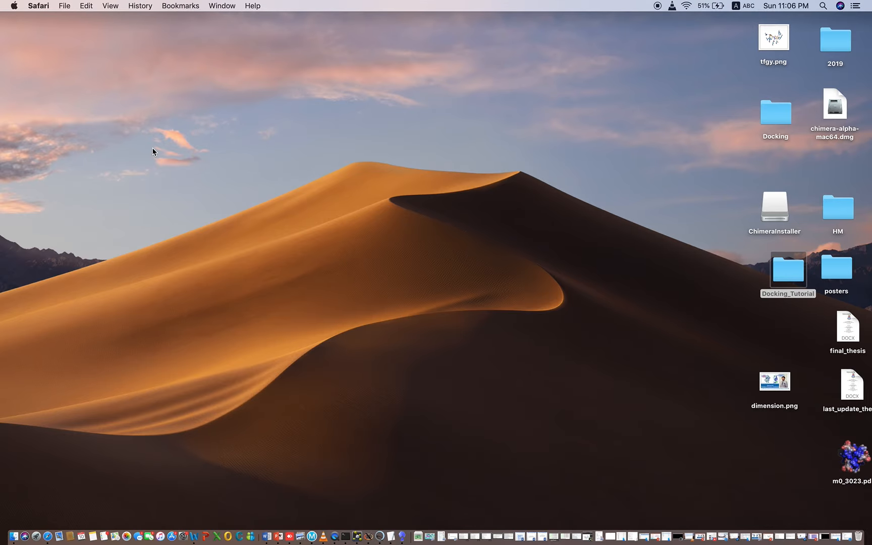
# Switch back to Safari, search Google for "pdb", and open the RCSB PDB homepage from the results.
pyautogui.click(849, 538)
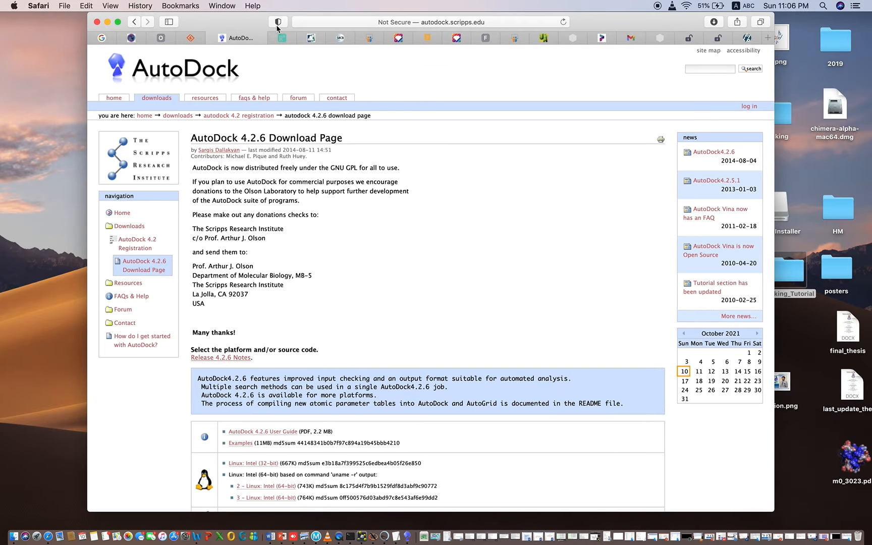
pyautogui.click(103, 38)
pyautogui.tripleClick(278, 70)
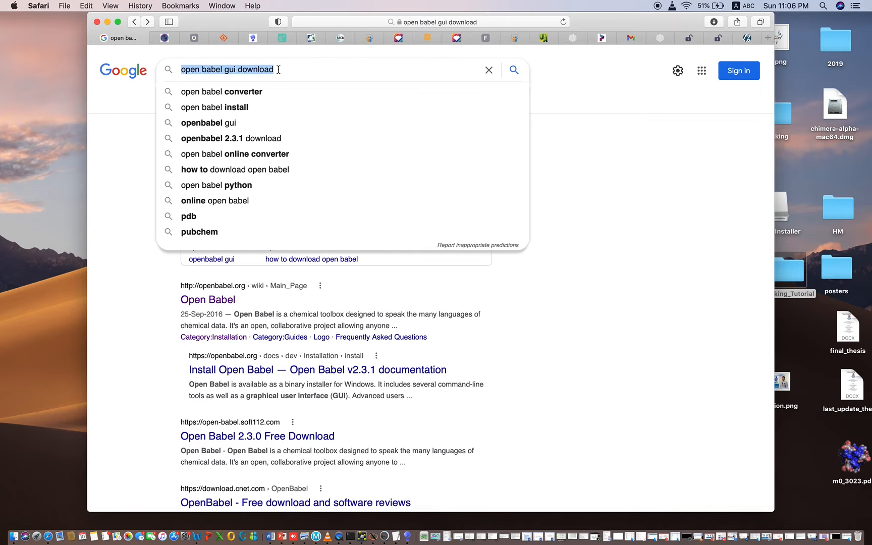
pyautogui.write('pdb')
pyautogui.press('Return')
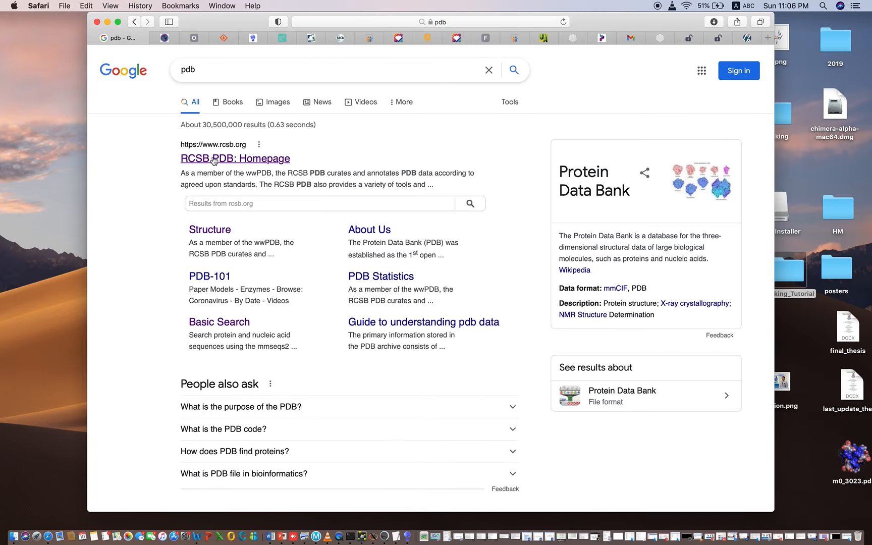
pyautogui.click(214, 159)
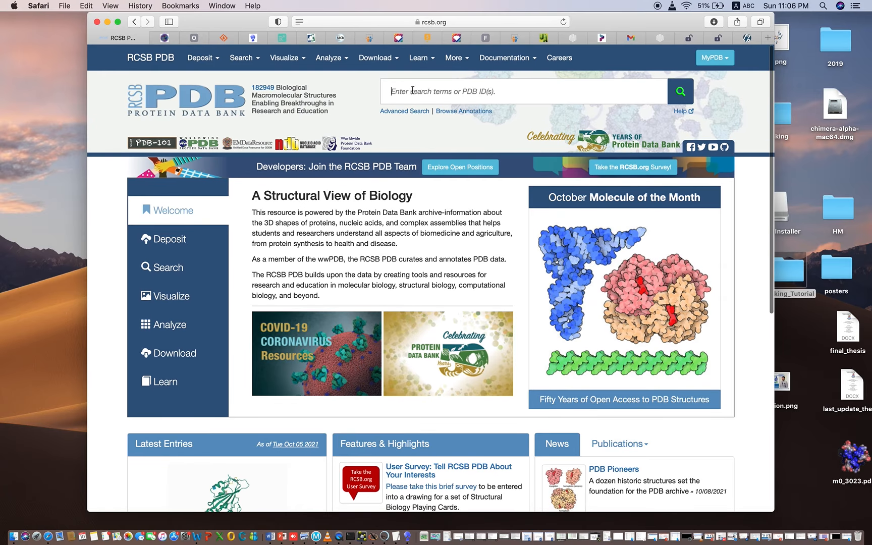
# Search the Protein Data Bank for the ID 6UL7 and open its structure summary.
pyautogui.write('6')
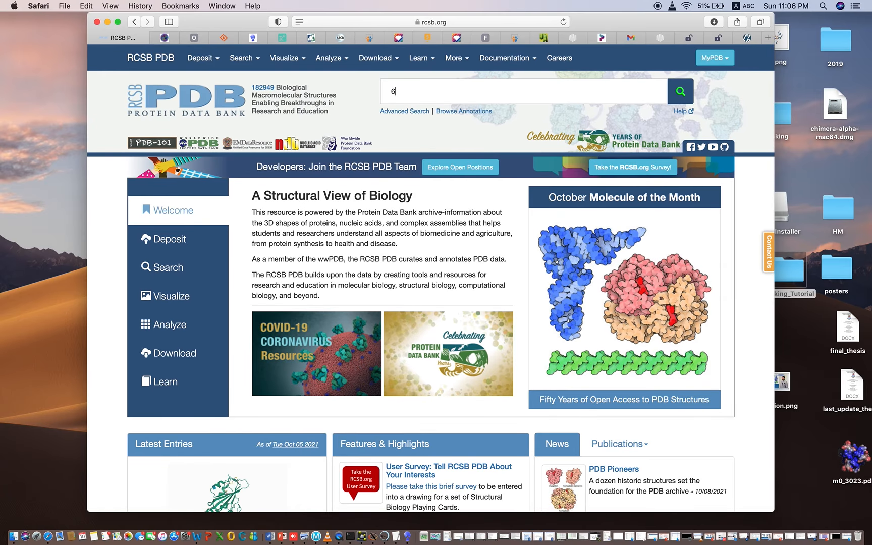
pyautogui.write('ul7')
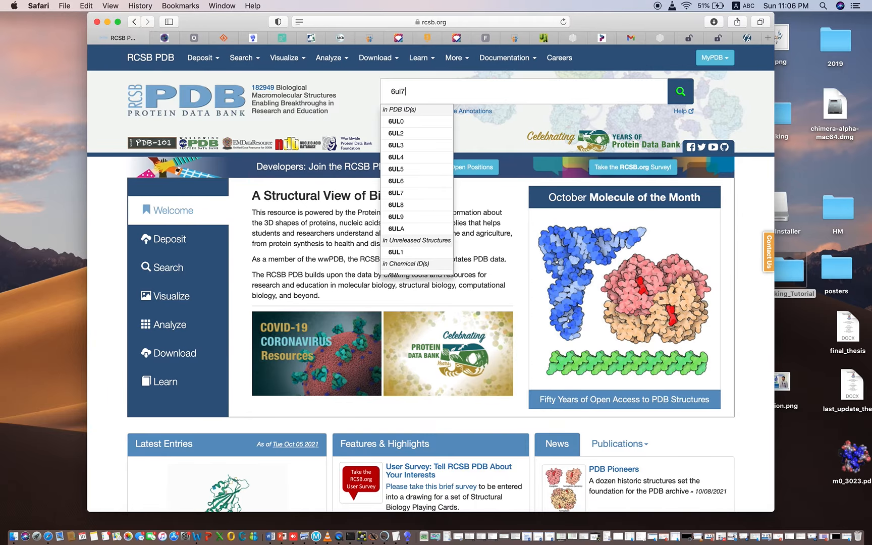
pyautogui.click(397, 121)
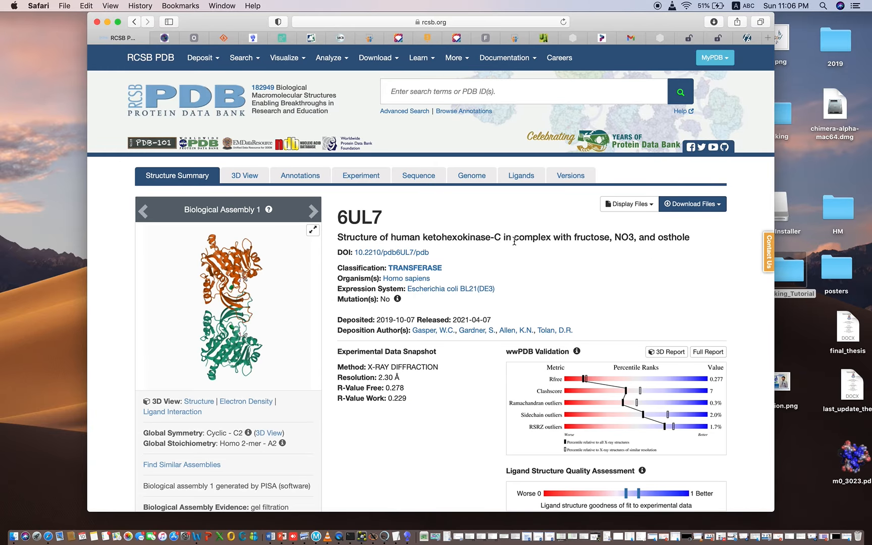
# Examine the 6UL7 structure summary, including its Macromolecules section and the ligands listed under Small Molecules.
pyautogui.scroll(-1, 538, 255)
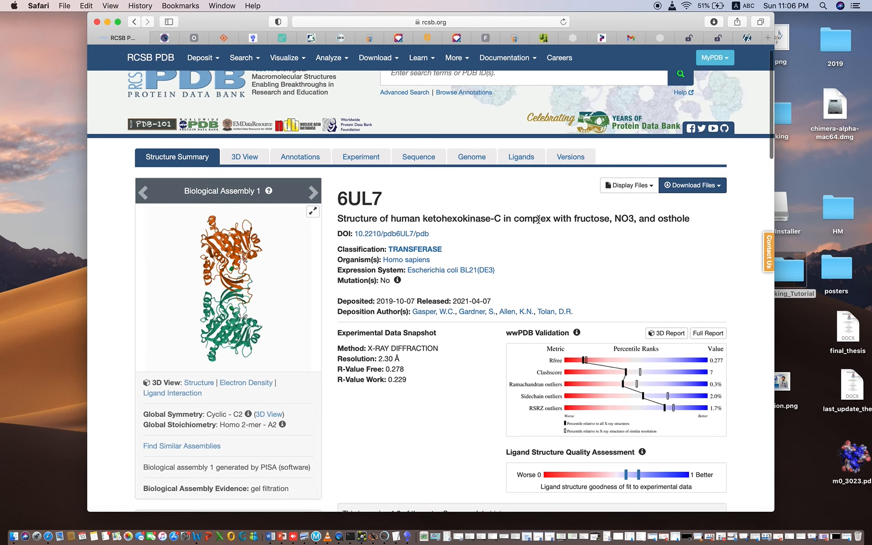
pyautogui.scroll(-1, 592, 259)
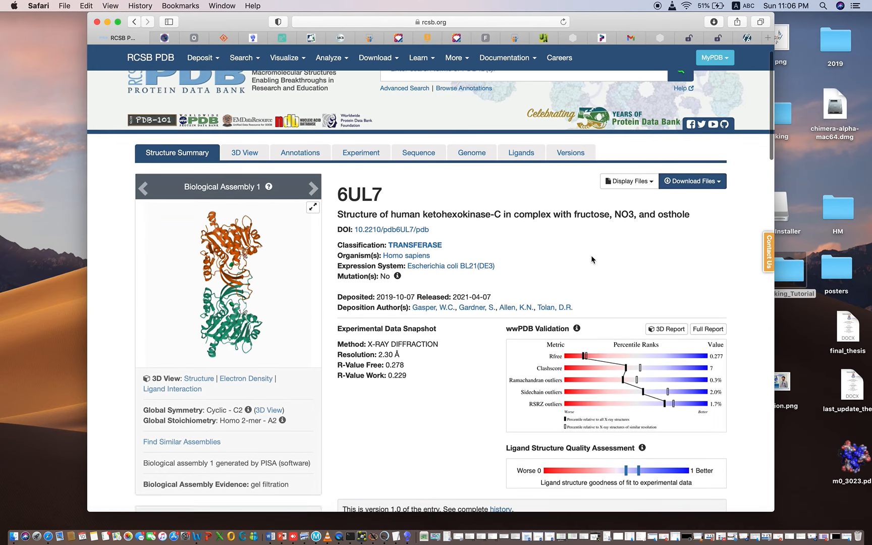
pyautogui.scroll(-10, 592, 259)
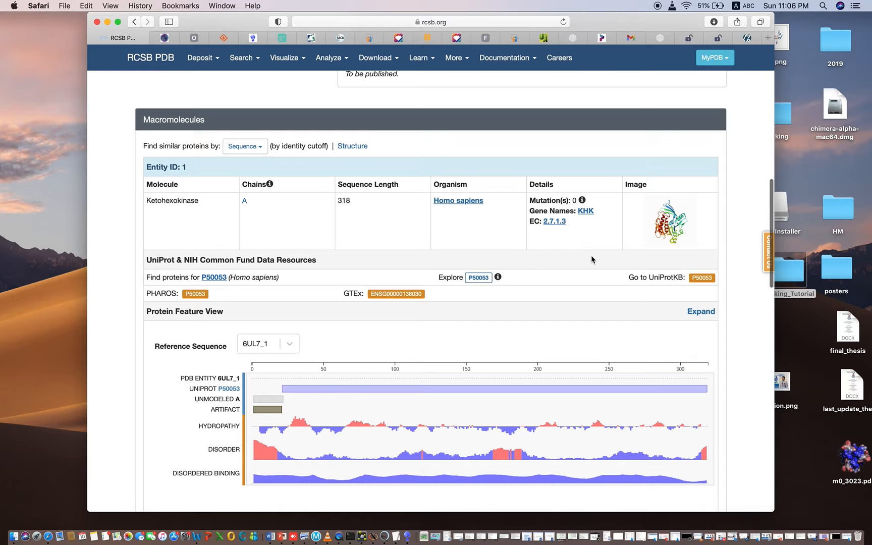
pyautogui.scroll(2, 592, 259)
pyautogui.scroll(-5, 365, 277)
pyautogui.scroll(-5, 365, 278)
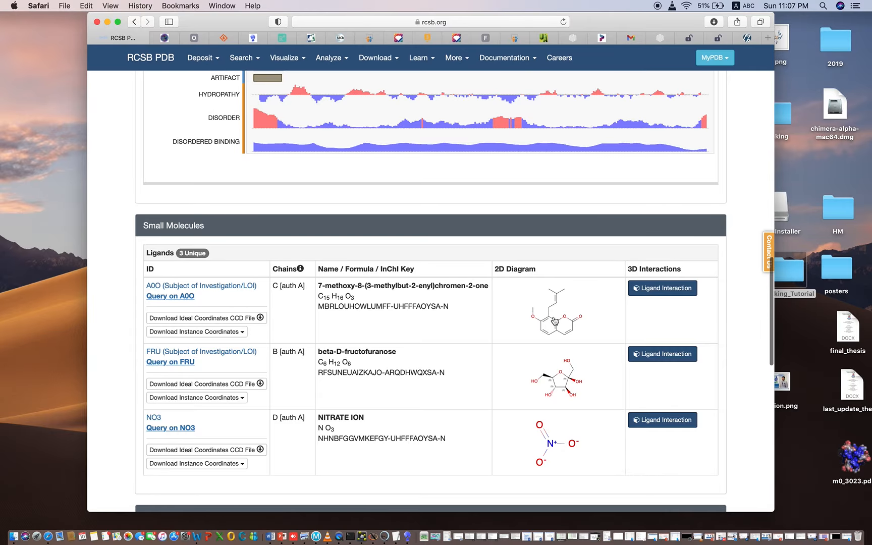
pyautogui.scroll(15, 555, 321)
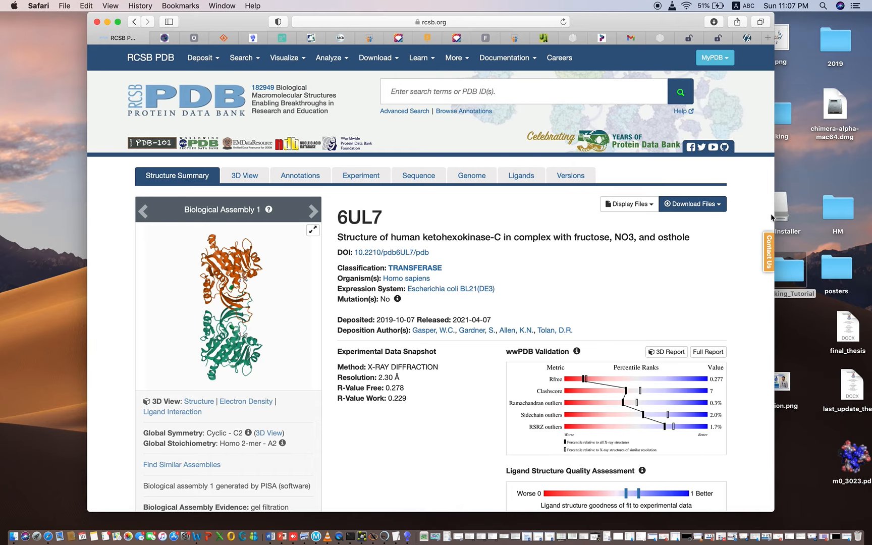
# Check the file formats offered for downloading 6UL7, close the list, and look again at the Small Molecules ligands.
pyautogui.click(717, 212)
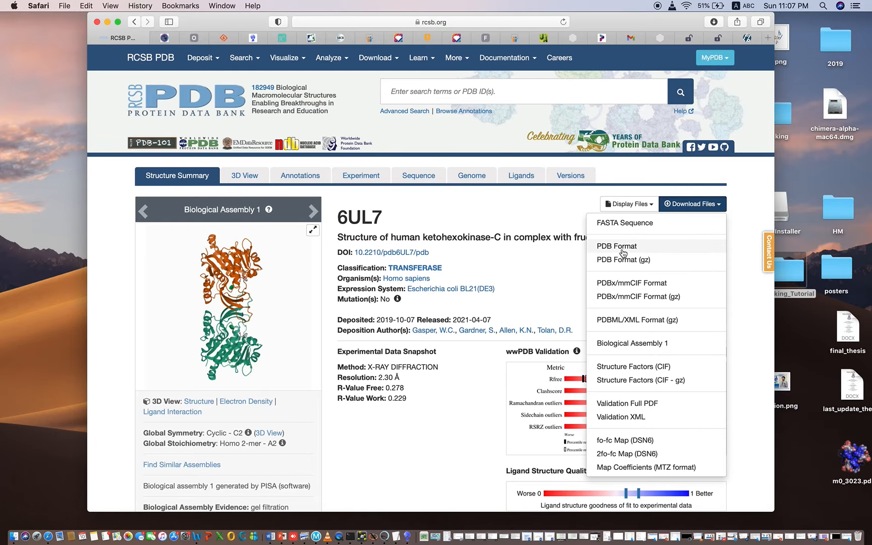
pyautogui.click(538, 275)
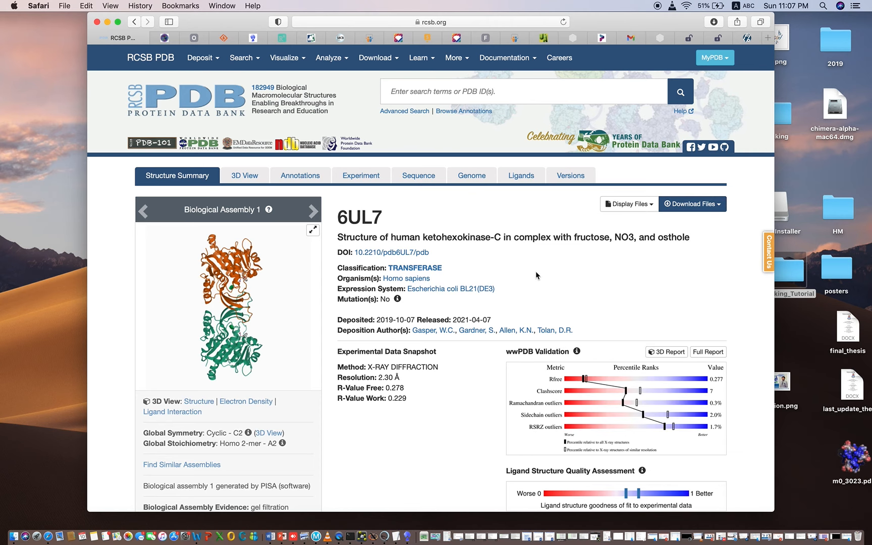
pyautogui.scroll(-10, 538, 275)
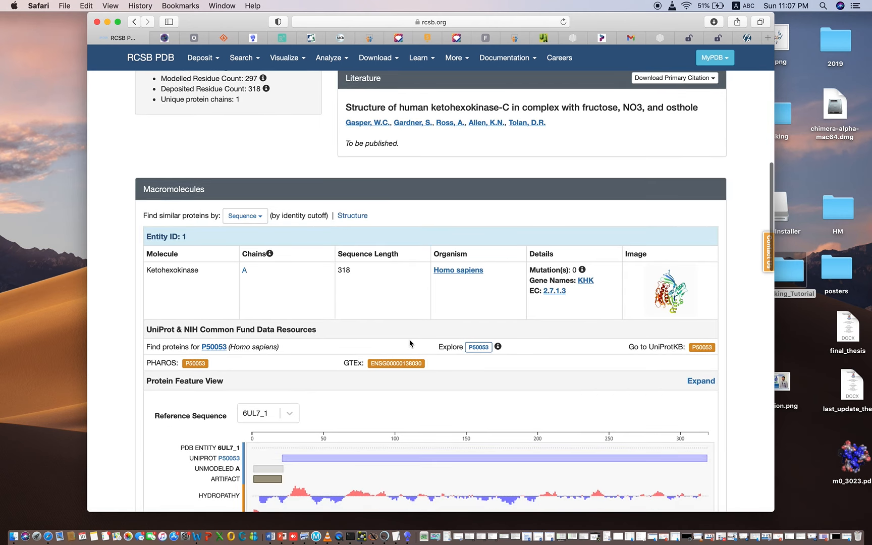
pyautogui.scroll(-10, 410, 343)
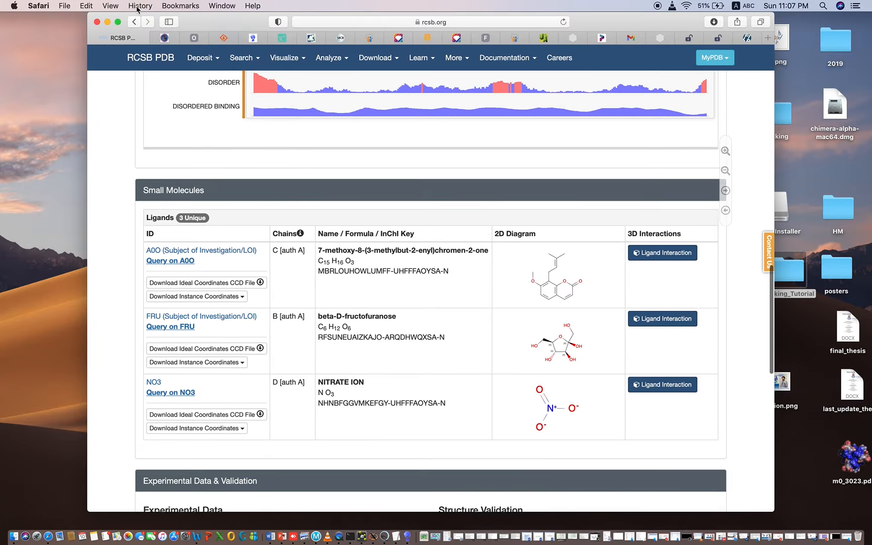
# Switch from Safari to the desktop, open the Docking_Tutorial folder, and look at the autodock4 and autogrid4 executables.
pyautogui.click(107, 22)
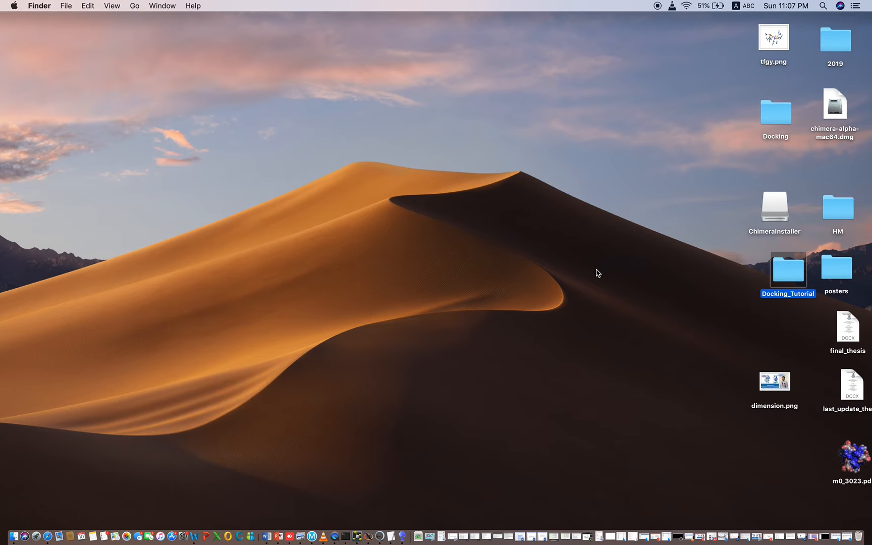
pyautogui.doubleClick(794, 270)
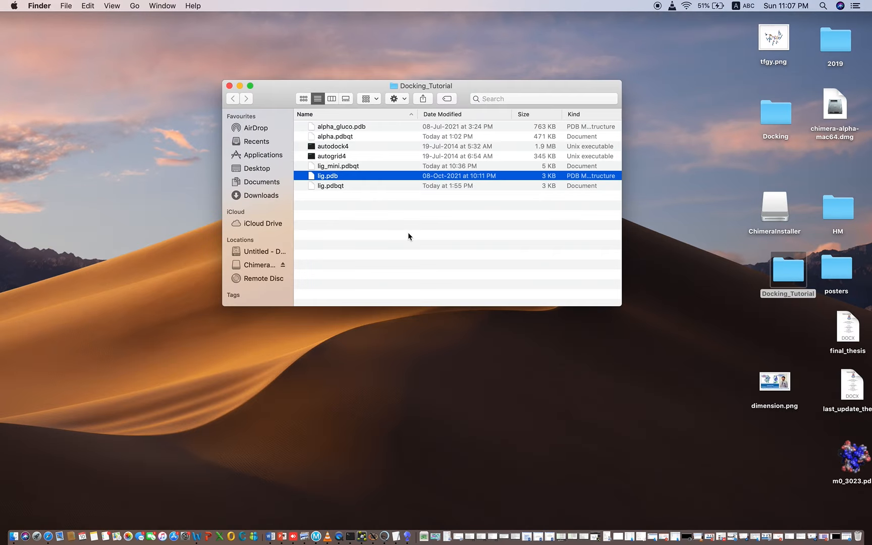
pyautogui.click(301, 146)
pyautogui.click(331, 157)
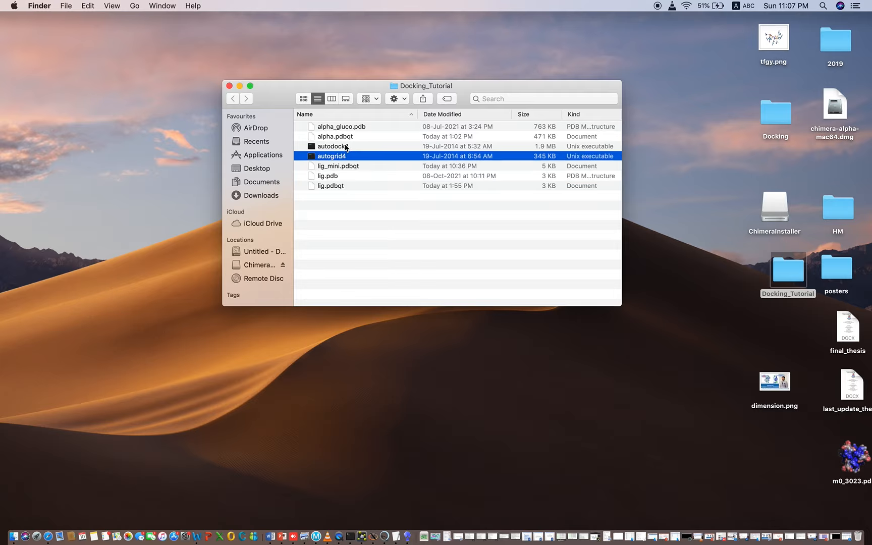
pyautogui.click(346, 147)
pyautogui.click(348, 157)
pyautogui.click(322, 147)
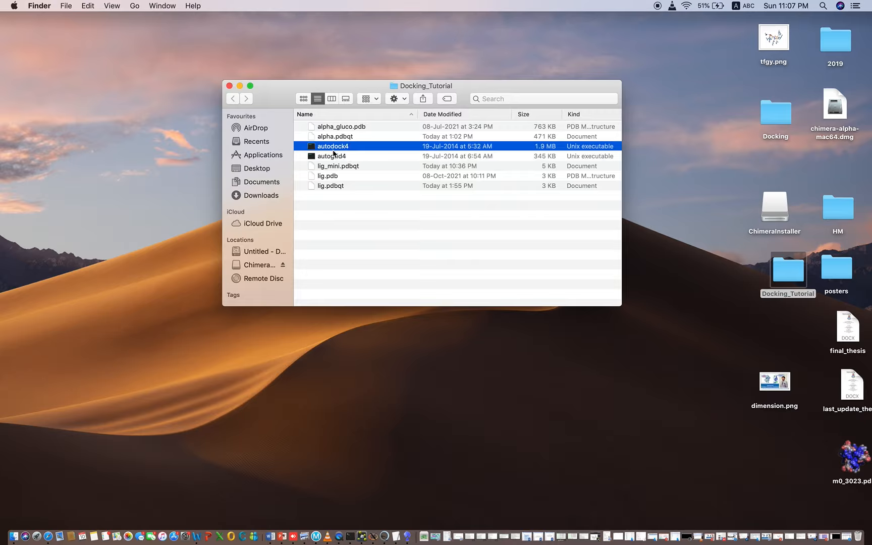
pyautogui.click(362, 255)
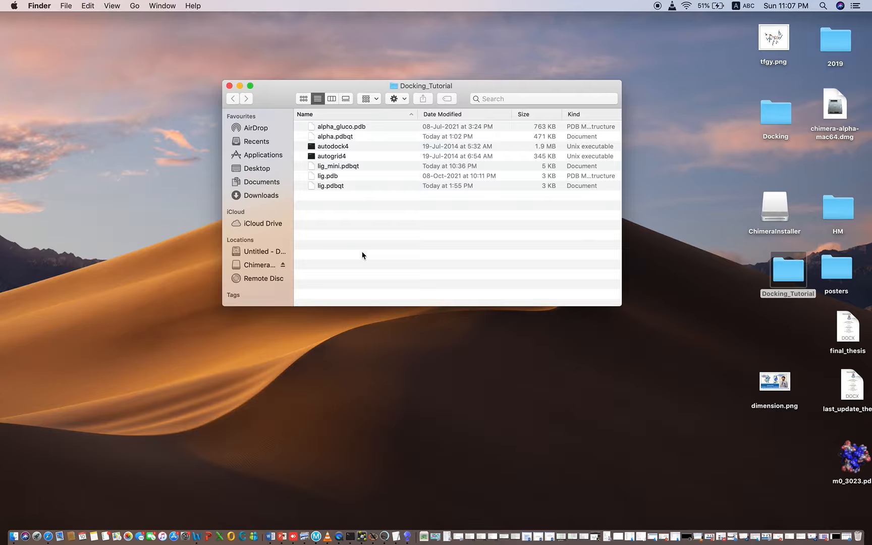
# Return to Safari, look through the platform downloads on the AutoDock 4.2.6 Download Page, and minimize the browser.
pyautogui.click(52, 529)
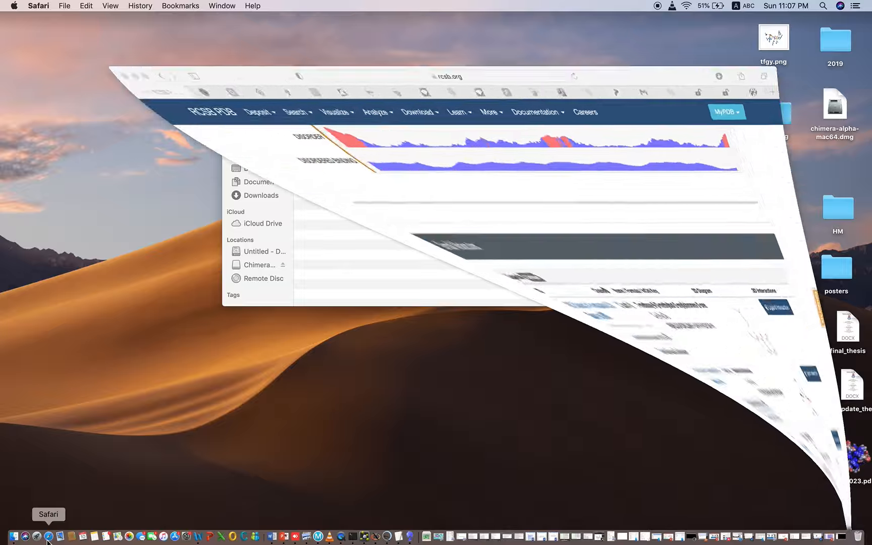
pyautogui.click(253, 38)
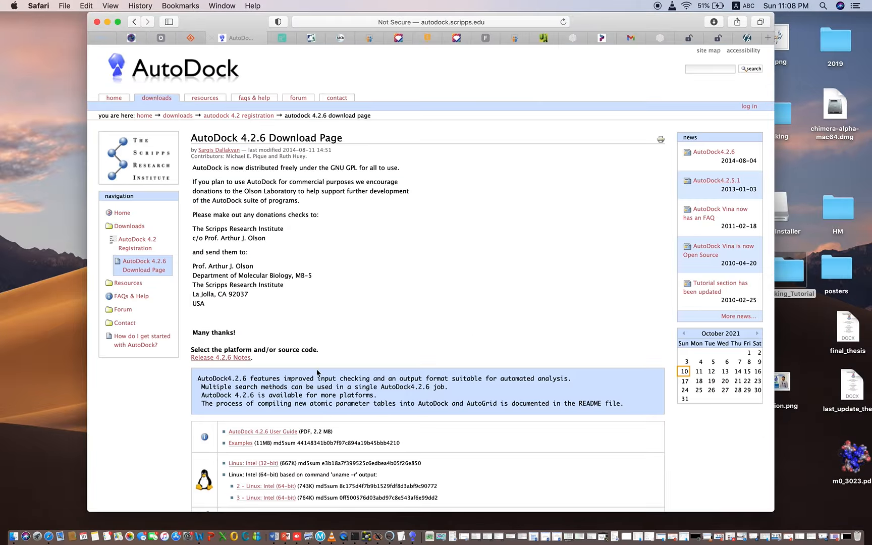
pyautogui.scroll(-10, 298, 385)
pyautogui.scroll(10, 202, 150)
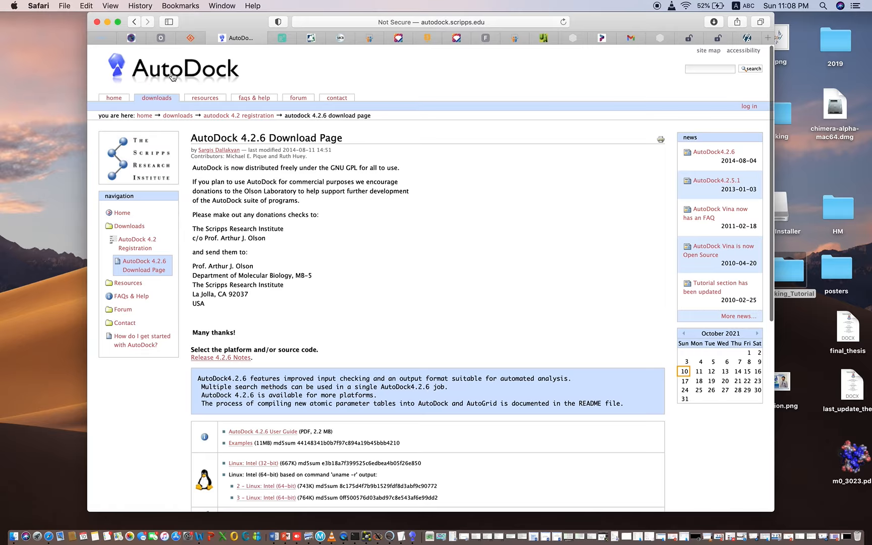
pyautogui.scroll(-10, 273, 315)
pyautogui.scroll(10, 260, 242)
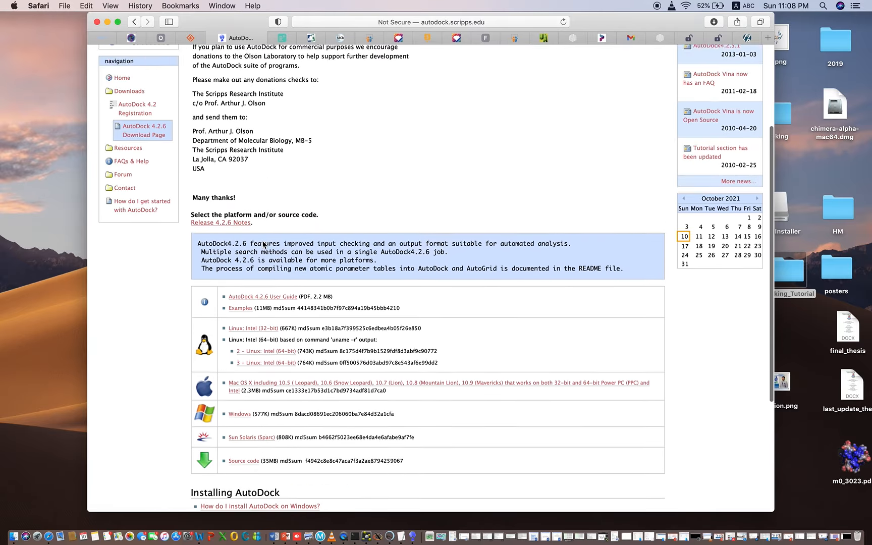
pyautogui.click(107, 22)
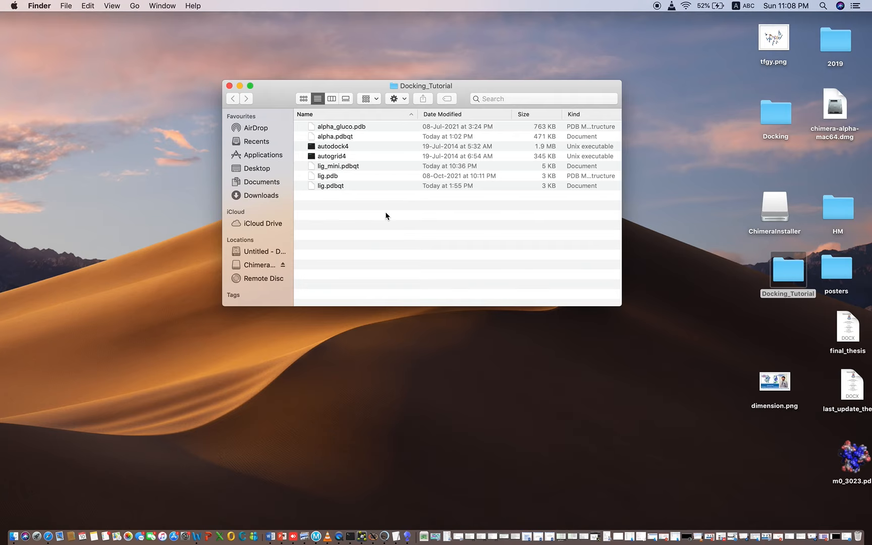
# Enlarge the Docking_Tutorial folder window, view it maximized, and restore it to the enlarged size.
pyautogui.moveTo(620, 305); pyautogui.dragTo(656, 363)
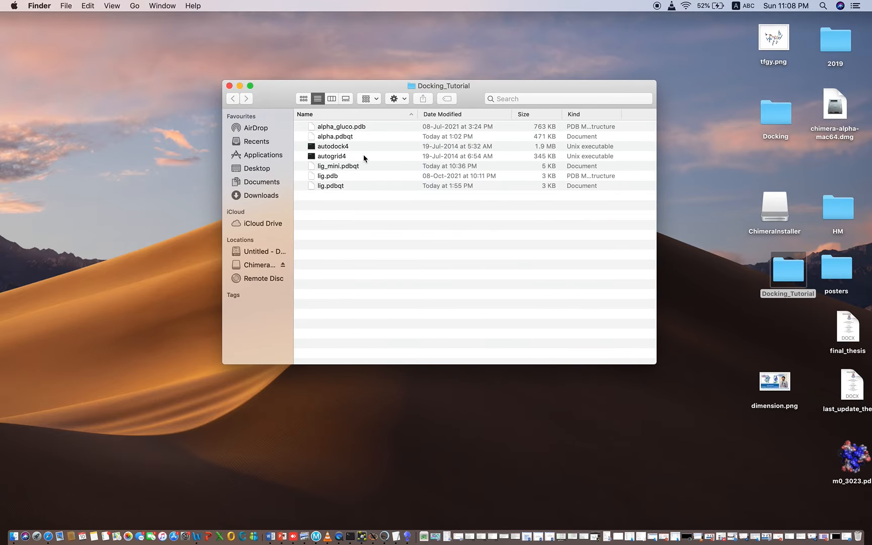
pyautogui.click(251, 86)
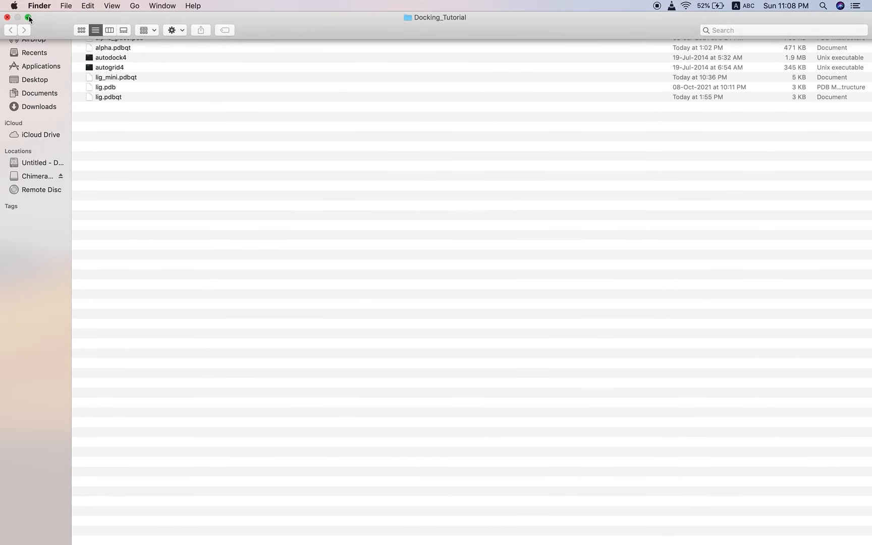
pyautogui.click(28, 17)
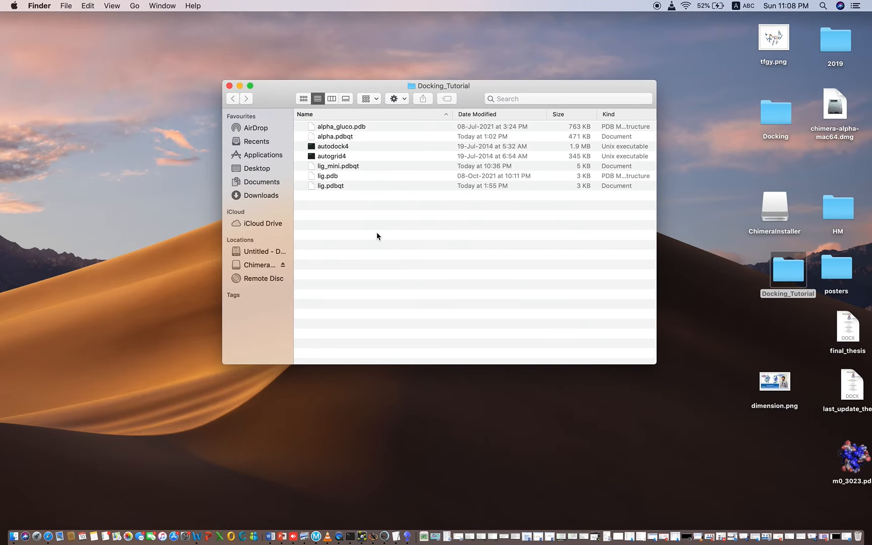
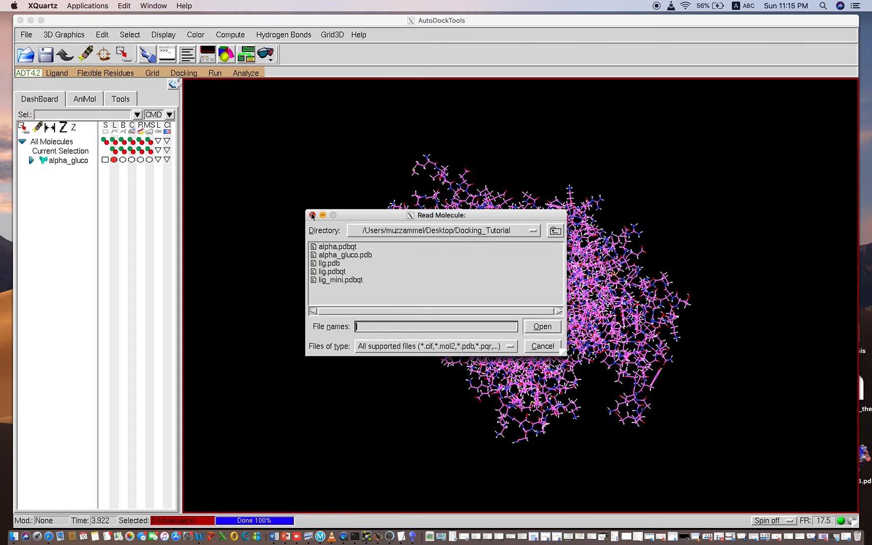
# Dismiss AutoDockTools' Read Molecule dialog without loading a file and delete the water molecules from the alpha_gluco protein.
pyautogui.moveTo(312, 300); pyautogui.dragTo(625, 227)
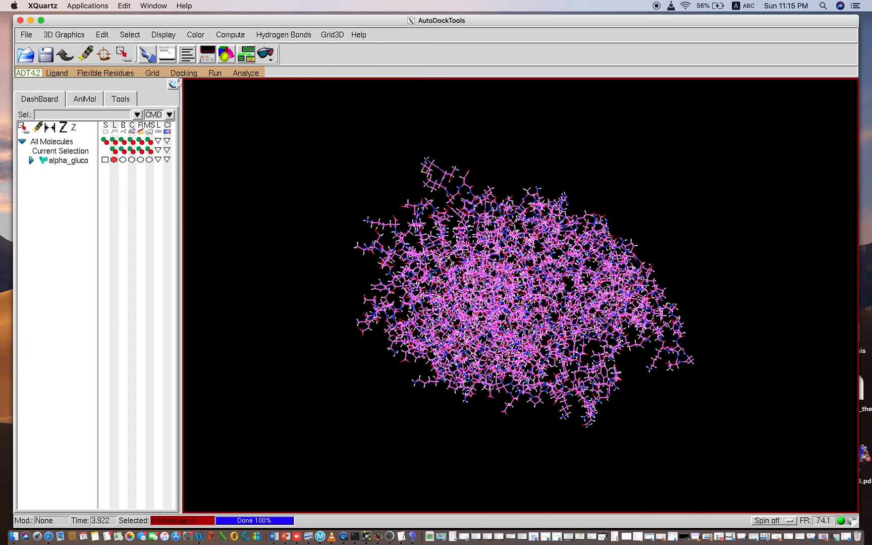
pyautogui.scroll(4, 523, 292)
pyautogui.moveTo(584, 124); pyautogui.dragTo(564, 182)
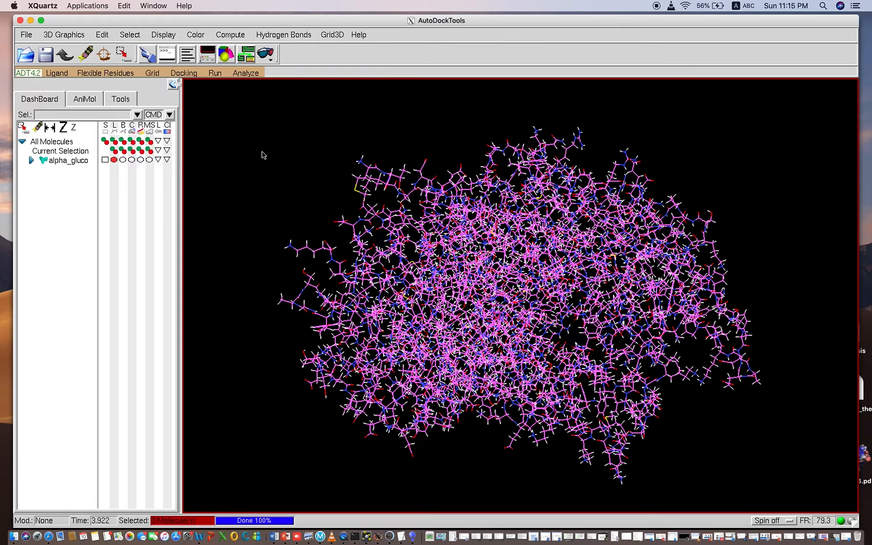
pyautogui.moveTo(293, 172); pyautogui.dragTo(407, 306)
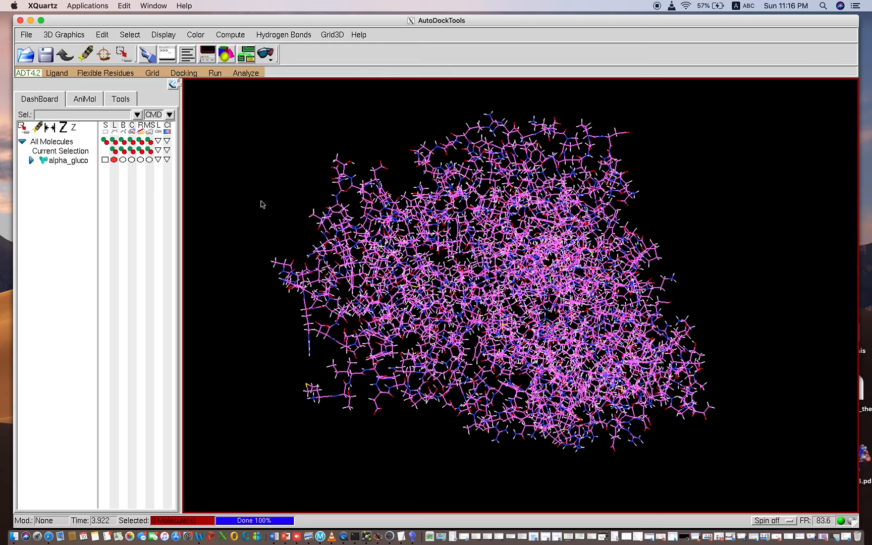
pyautogui.click(103, 35)
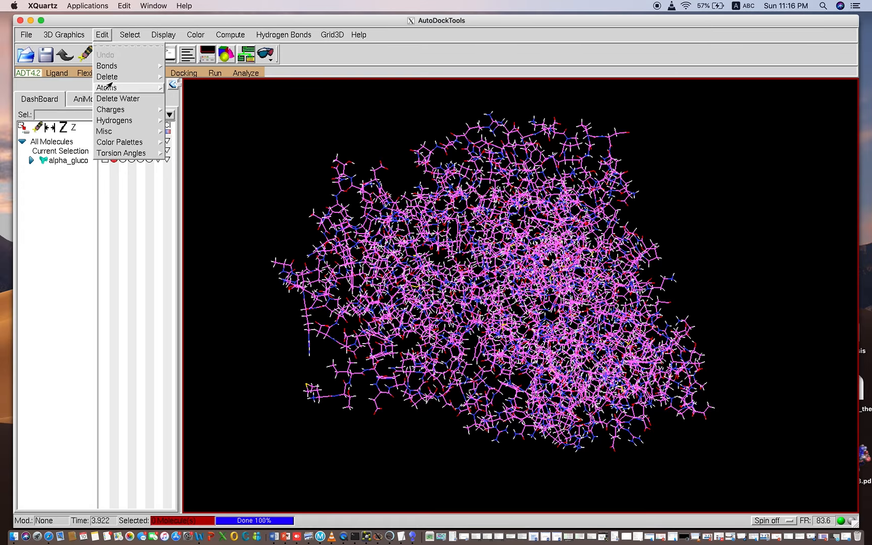
pyautogui.click(114, 99)
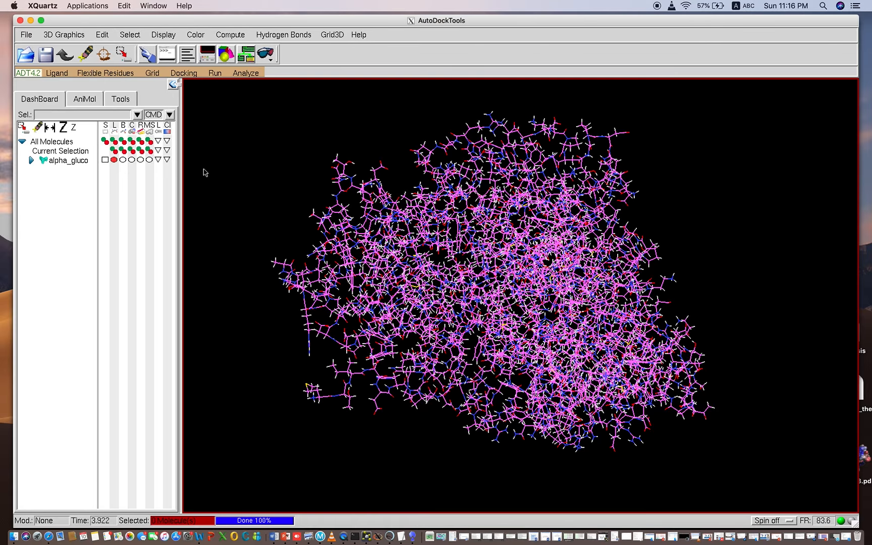
pyautogui.click(98, 36)
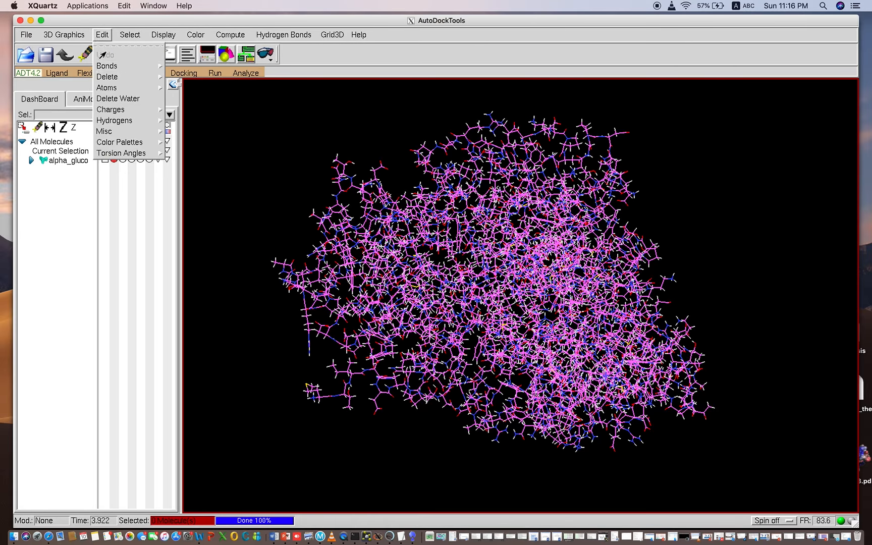
pyautogui.moveTo(106, 79)
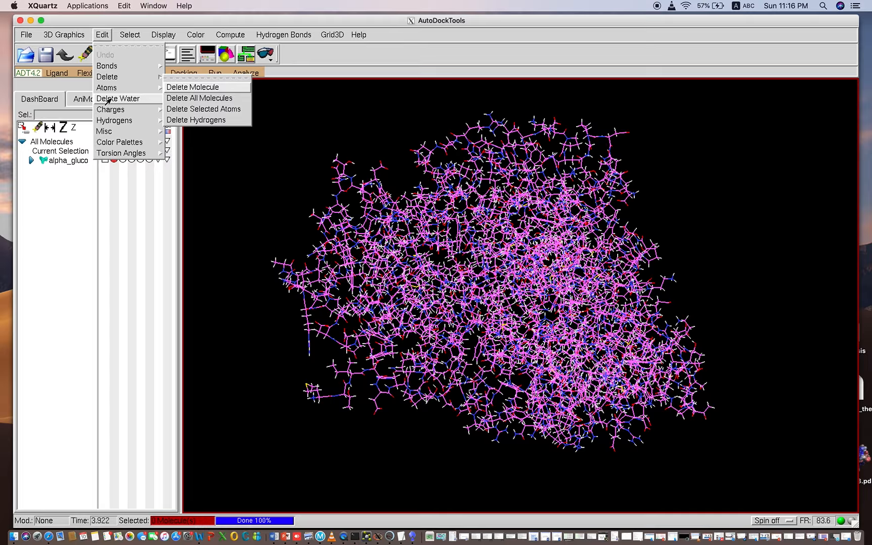
pyautogui.click(108, 99)
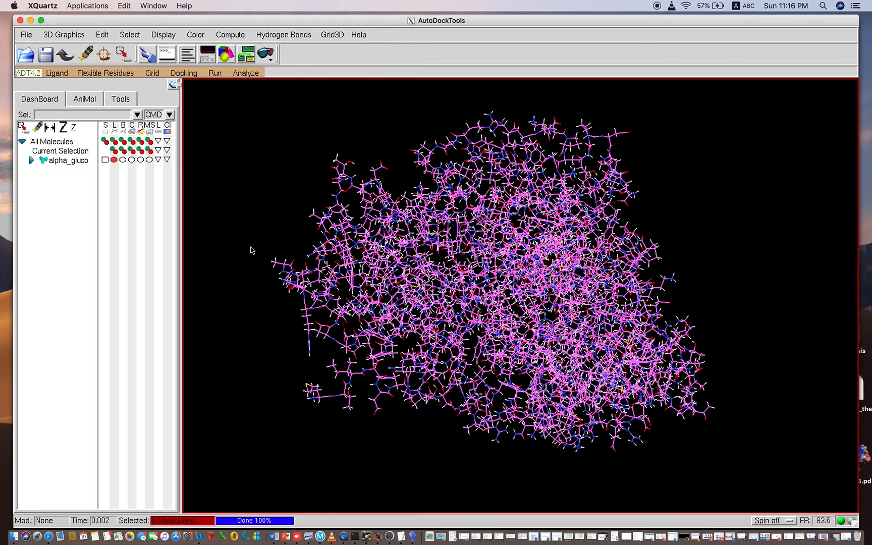
# Expand alpha_gluco and its chain X in the molecule tree and go through the residues to the end of the list.
pyautogui.moveTo(251, 250); pyautogui.dragTo(259, 275)
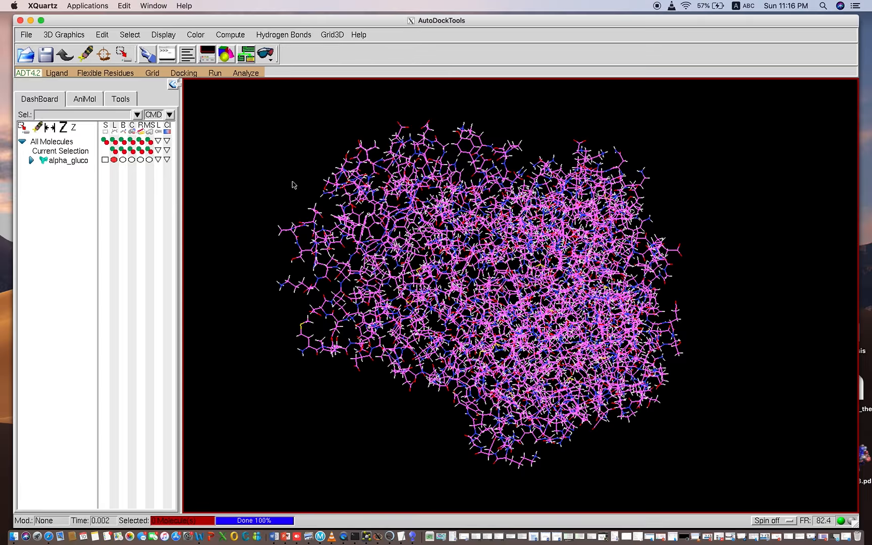
pyautogui.moveTo(303, 168); pyautogui.dragTo(827, 327)
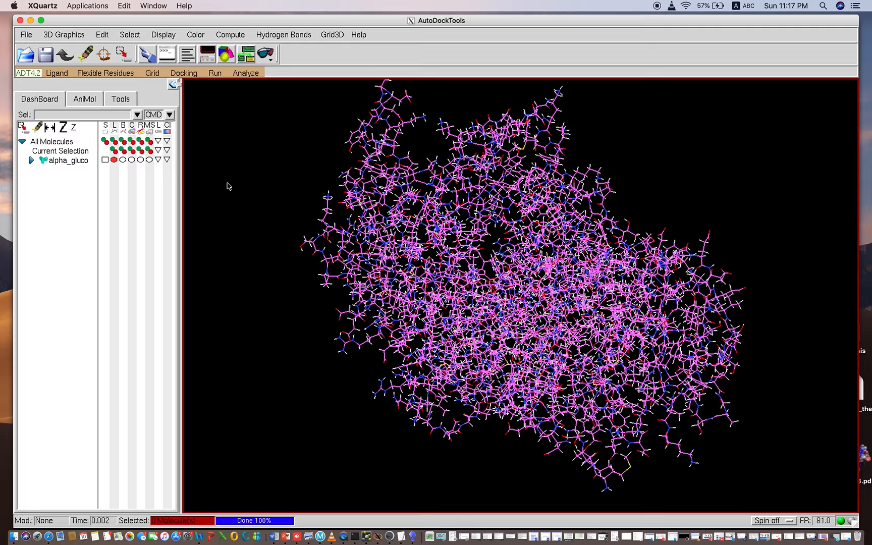
pyautogui.click(31, 160)
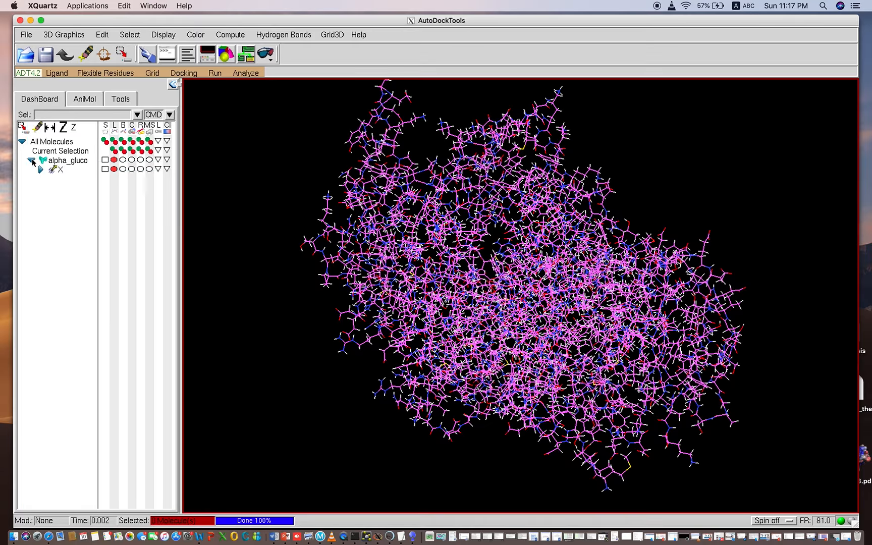
pyautogui.click(41, 170)
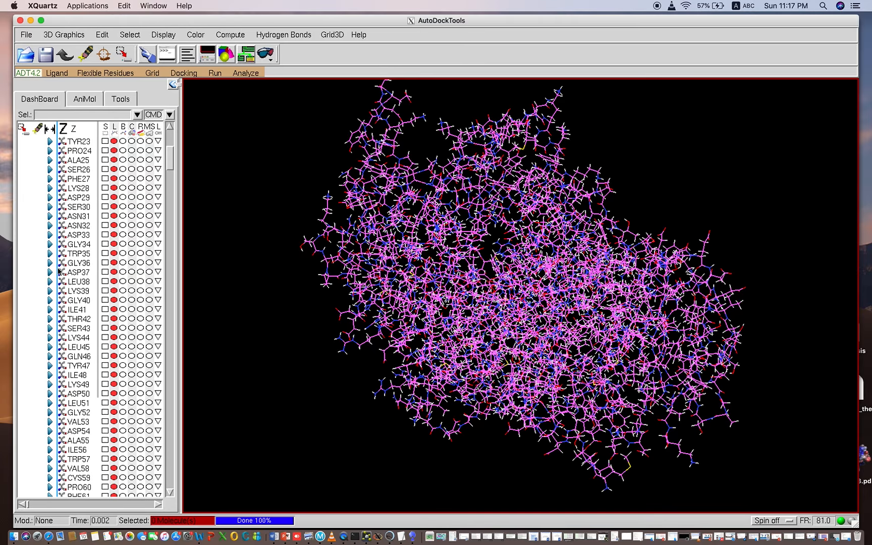
pyautogui.scroll(5, 58, 272)
pyautogui.scroll(-8, 58, 272)
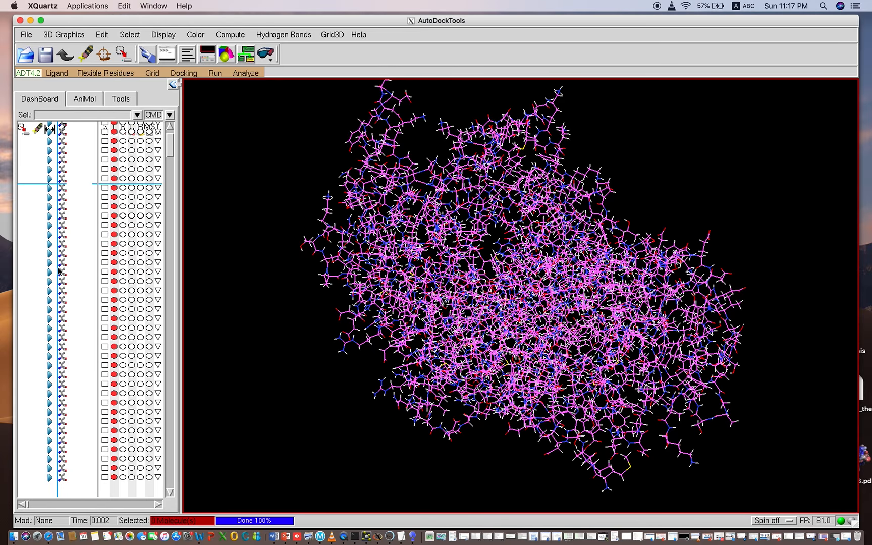
pyautogui.scroll(-5, 58, 272)
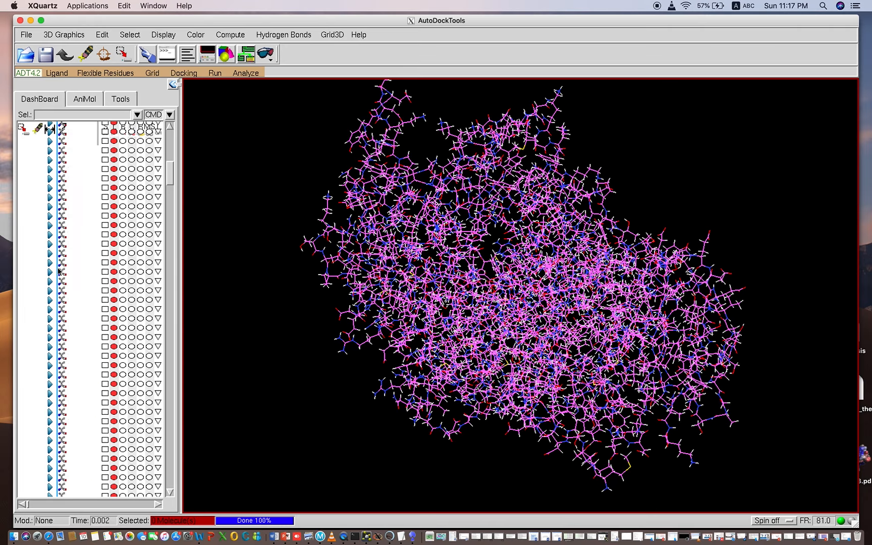
pyautogui.scroll(-5, 58, 272)
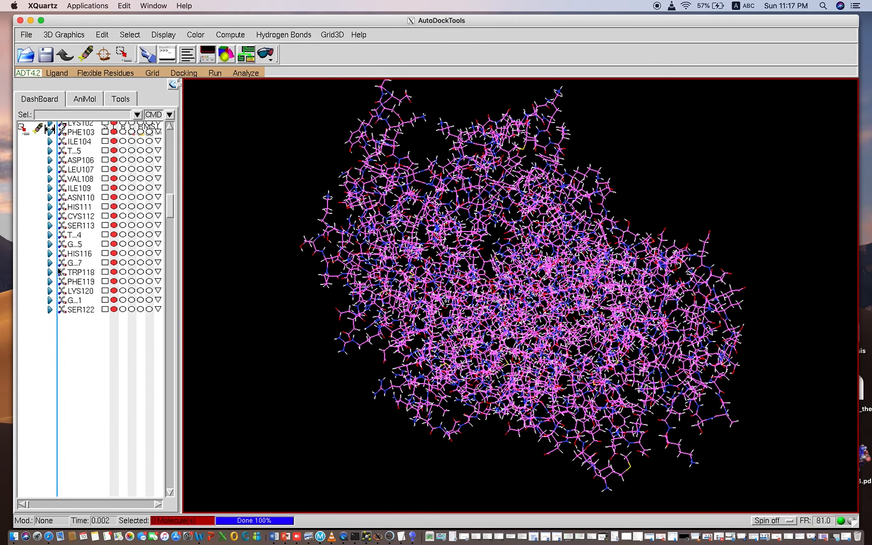
pyautogui.scroll(-5, 80, 260)
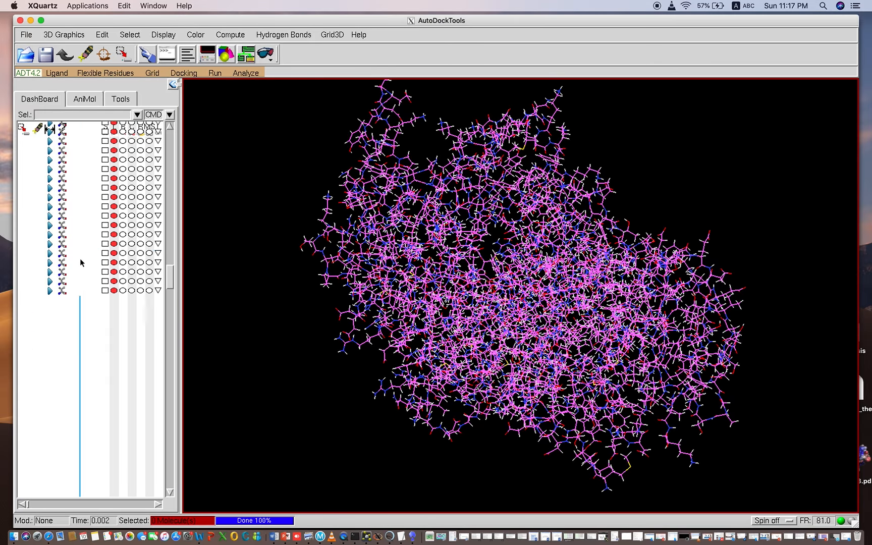
pyautogui.scroll(-5, 81, 263)
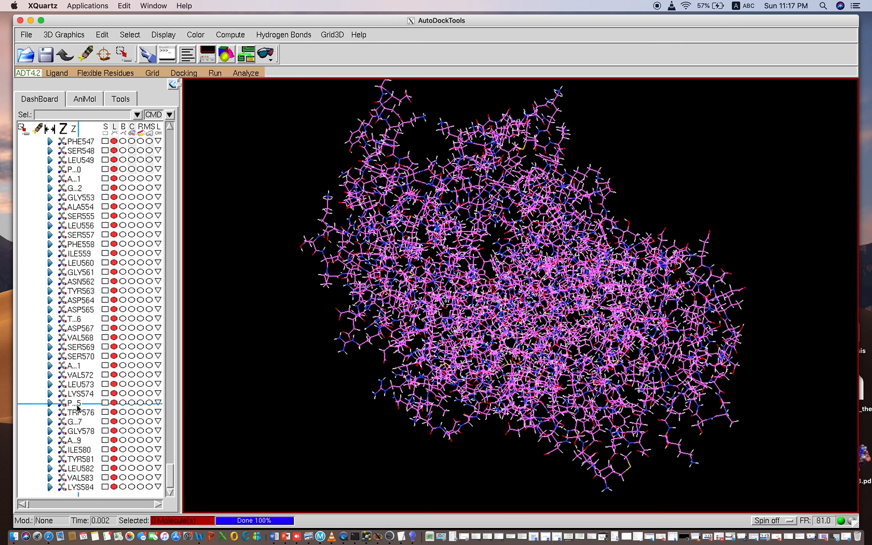
pyautogui.moveTo(170, 477)
pyautogui.mouseDown()
pyautogui.moveTo(167, 492)
pyautogui.moveTo(168, 444)
pyautogui.moveTo(171, 492)
pyautogui.mouseUp()
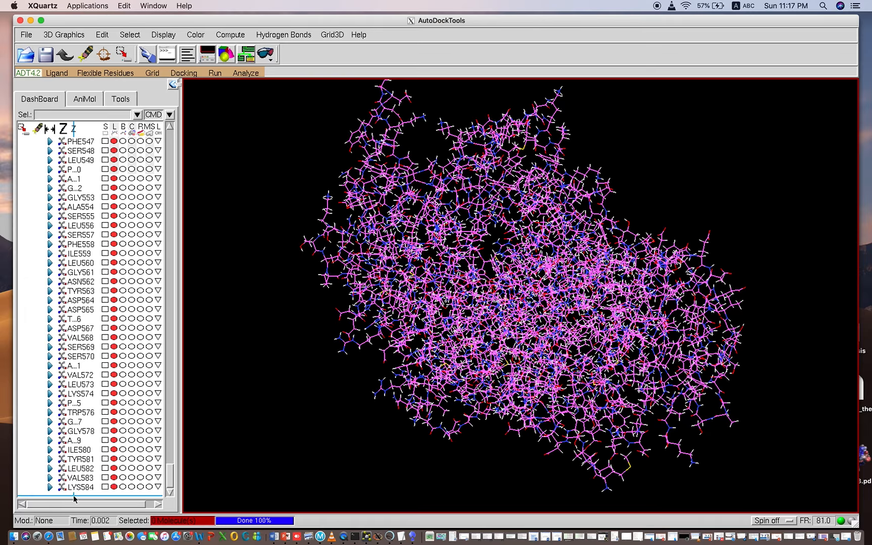
# Select residues LYS584 and VAL583 of alpha_gluco and inspect their highlighted atoms up close in the 3D view.
pyautogui.click(105, 487)
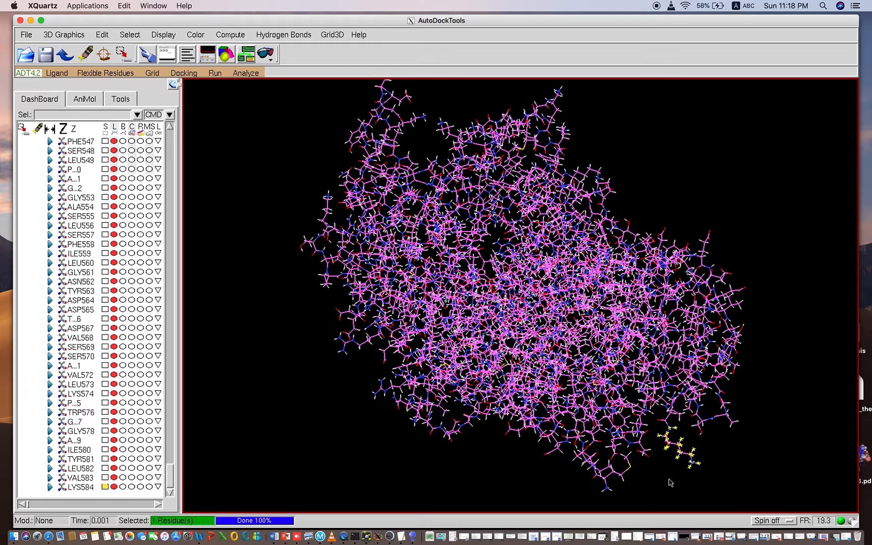
pyautogui.click(105, 478)
pyautogui.scroll(4, 680, 438)
pyautogui.scroll(-4, 680, 438)
pyautogui.scroll(3, 681, 438)
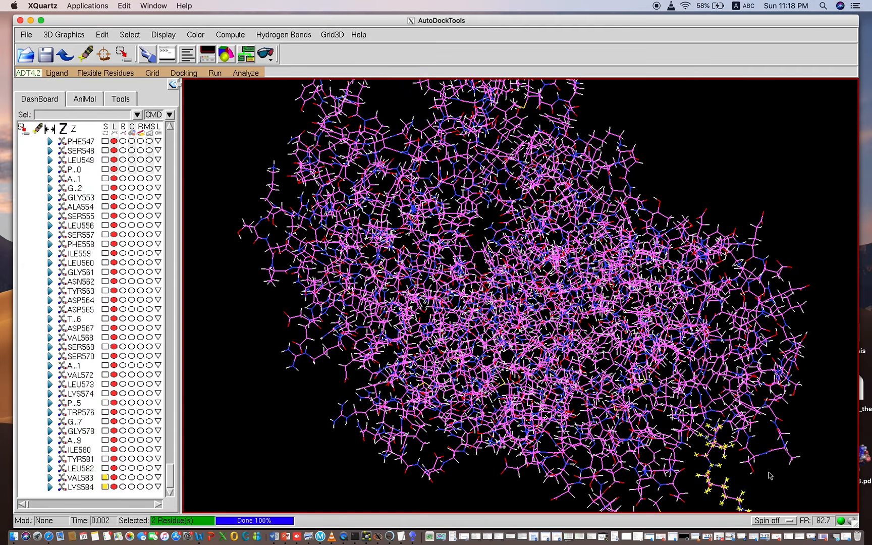
pyautogui.scroll(5, 736, 444)
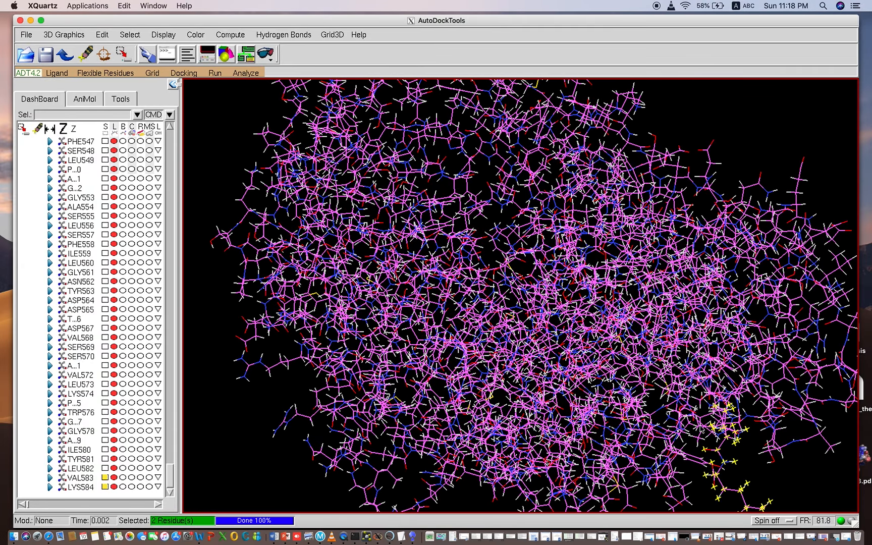
# Deselect residues VAL583 and LYS584 of alpha_gluco so that no residues remain selected.
pyautogui.moveTo(754, 464); pyautogui.dragTo(710, 432)
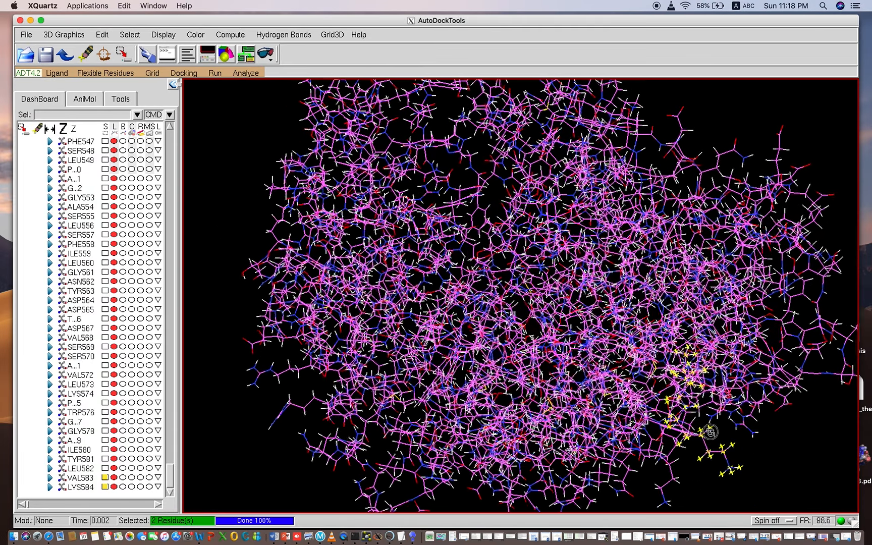
pyautogui.click(105, 479)
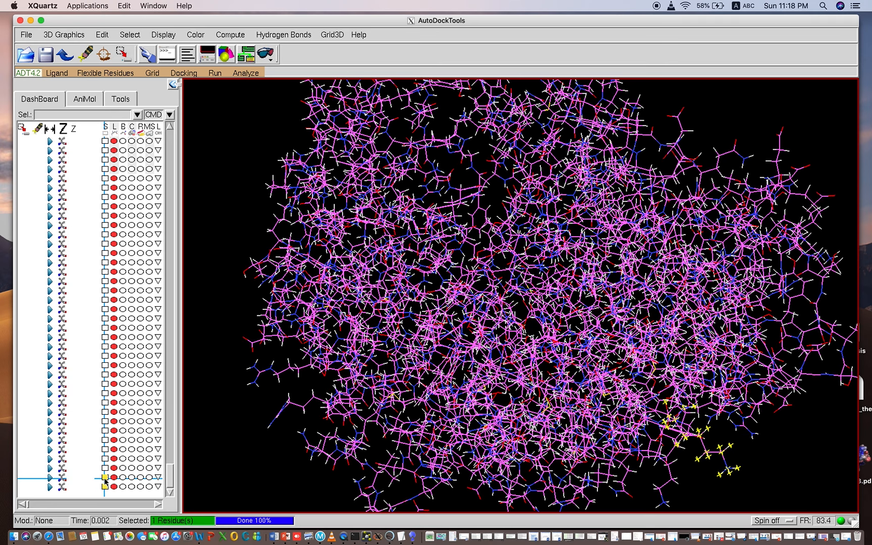
pyautogui.click(105, 486)
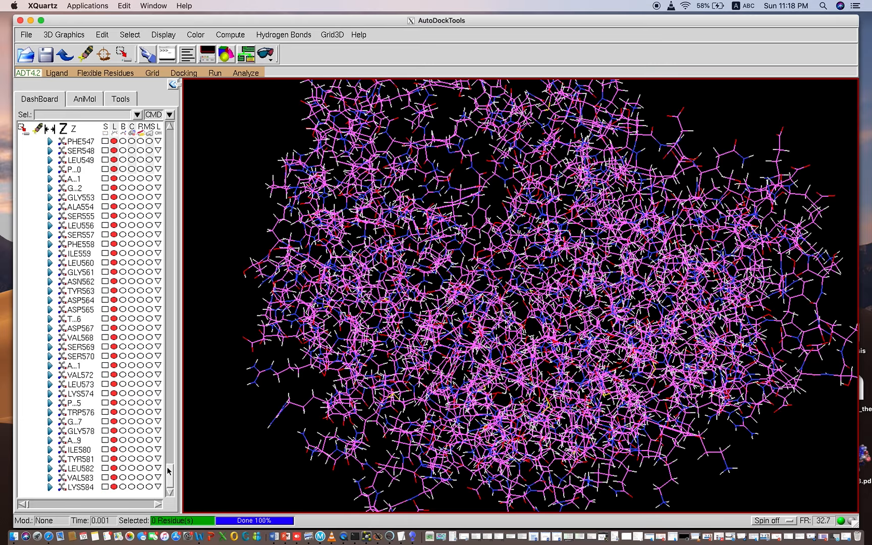
pyautogui.moveTo(170, 480); pyautogui.dragTo(170, 496)
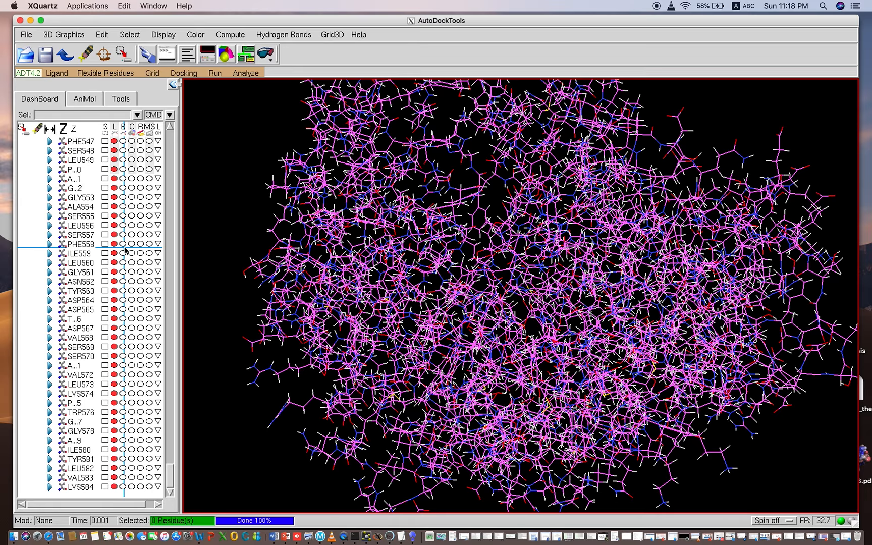
# Run Delete Water on the alpha_gluco protein again and view the molecule from another angle.
pyautogui.click(103, 37)
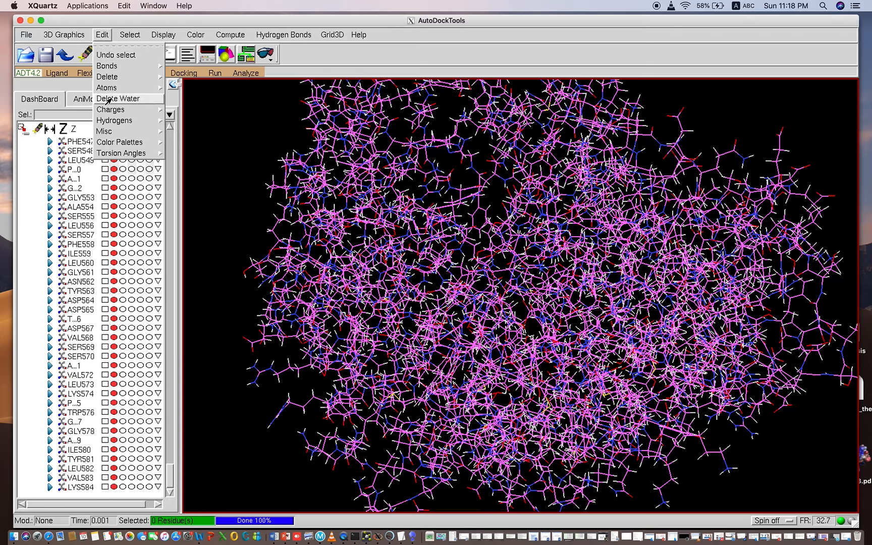
pyautogui.click(113, 99)
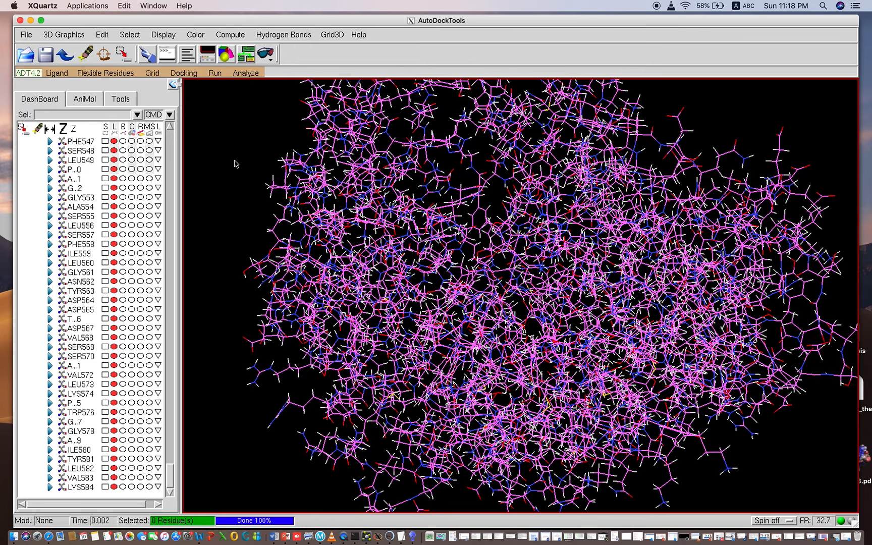
pyautogui.moveTo(235, 164); pyautogui.dragTo(292, 212)
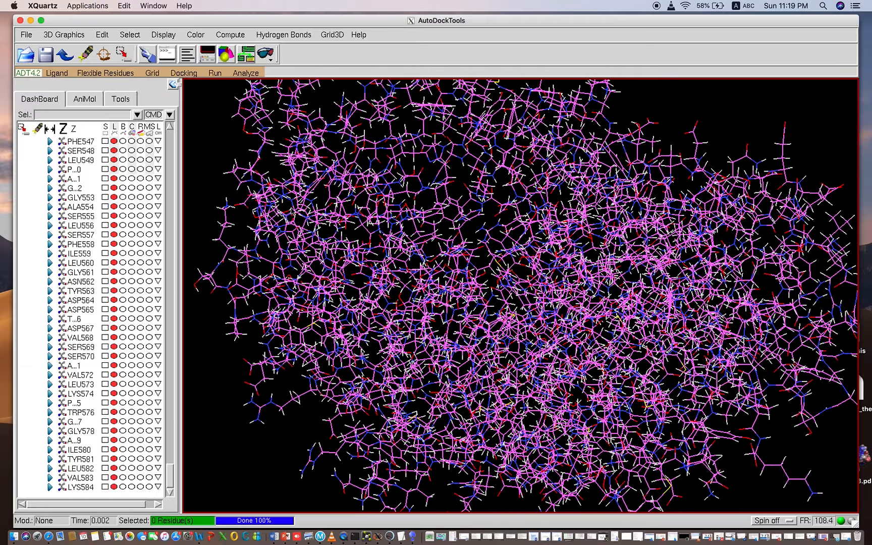
pyautogui.click(24, 35)
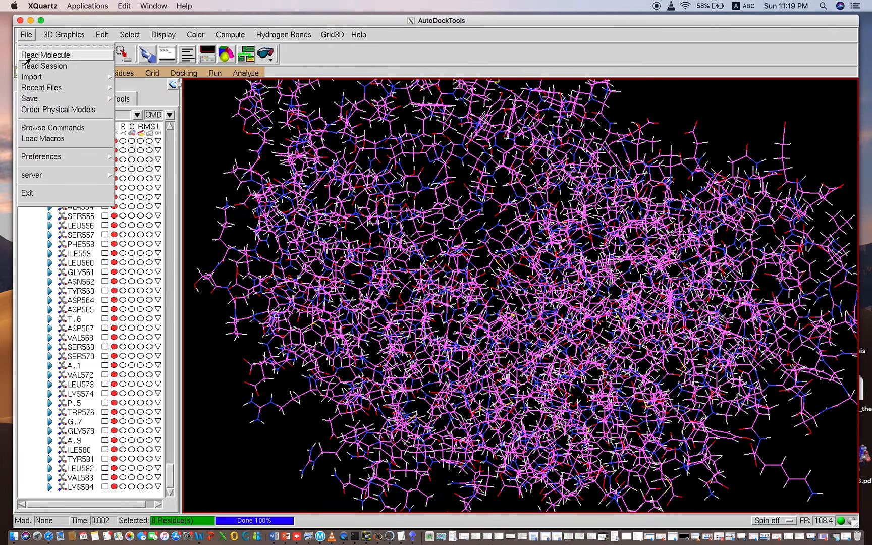
pyautogui.click(27, 55)
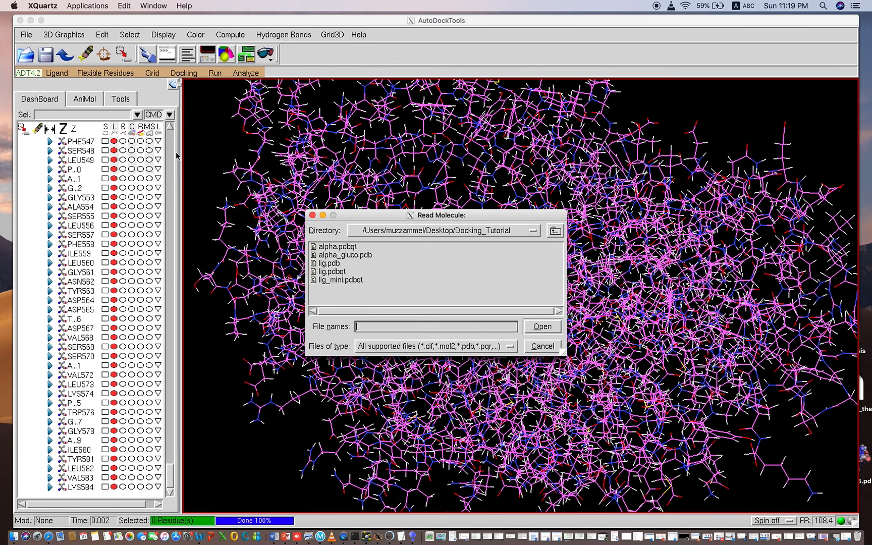
pyautogui.click(313, 215)
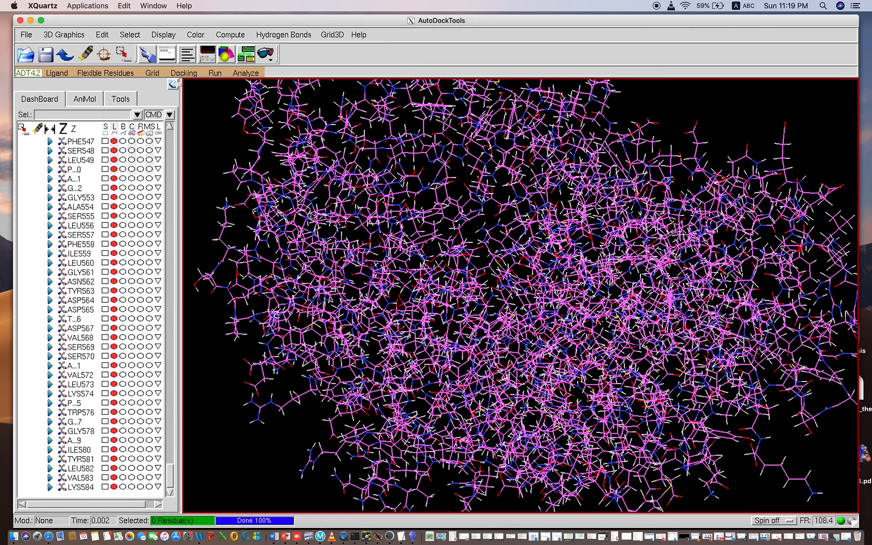
# Repeat the water deletion on the alpha_gluco protein.
pyautogui.click(99, 34)
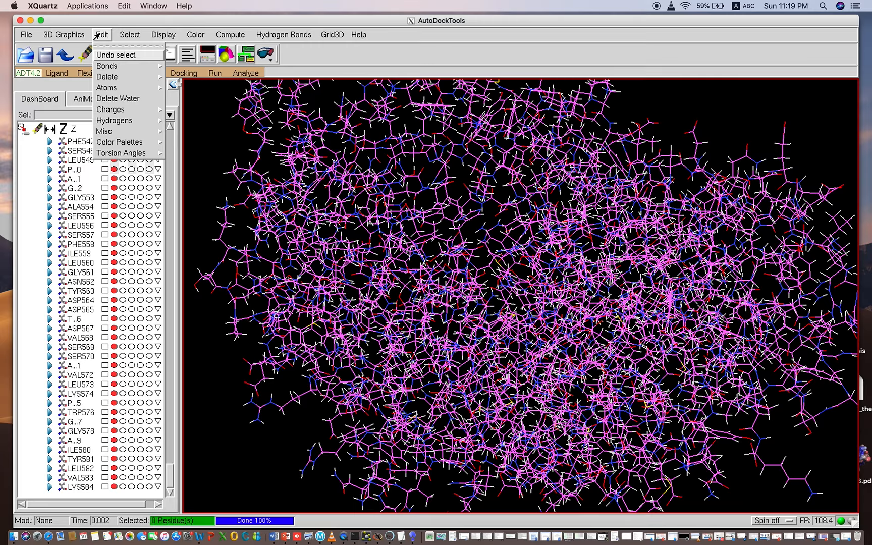
pyautogui.click(114, 99)
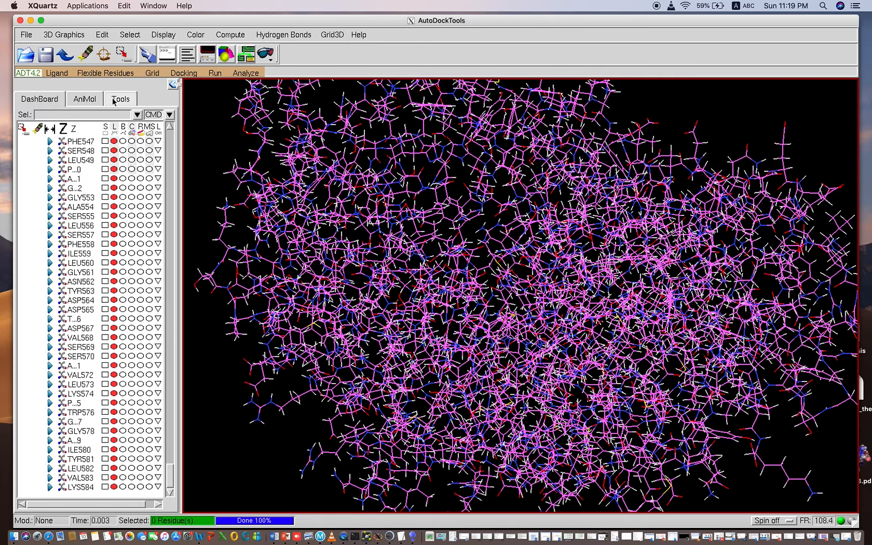
# Check the alpha_gluco protein for residues with missing atoms and dismiss the results.
pyautogui.click(100, 36)
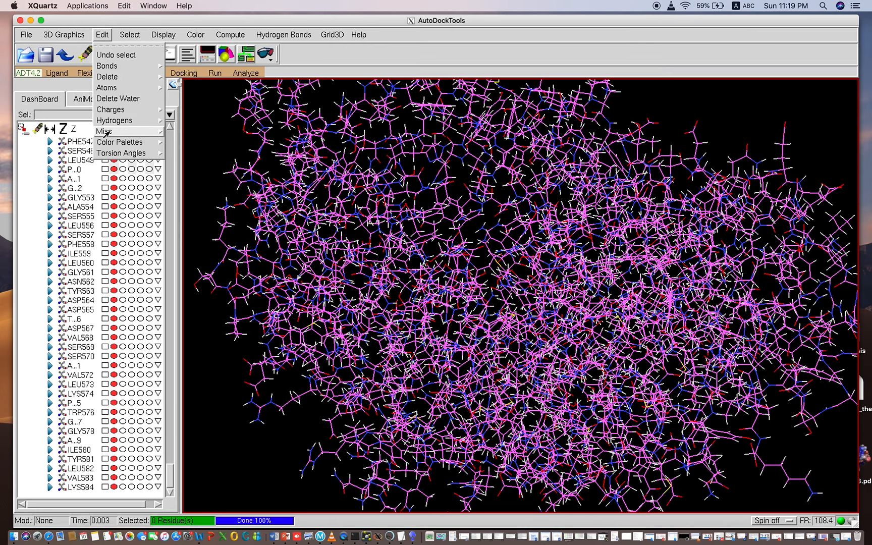
pyautogui.moveTo(106, 132)
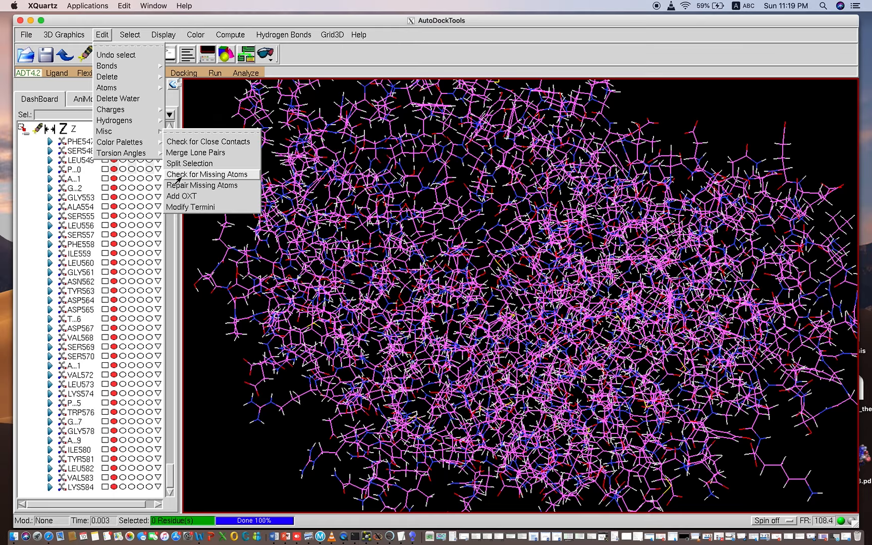
pyautogui.click(194, 174)
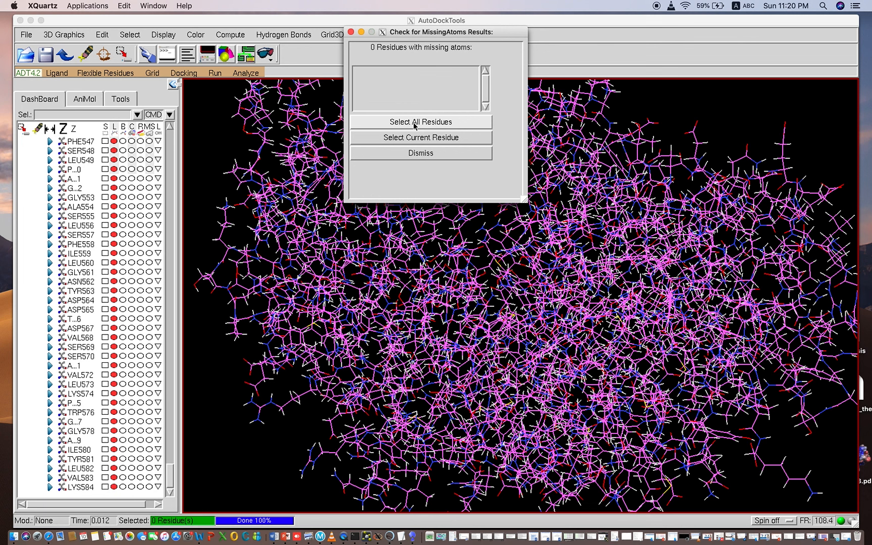
pyautogui.click(379, 123)
pyautogui.click(378, 122)
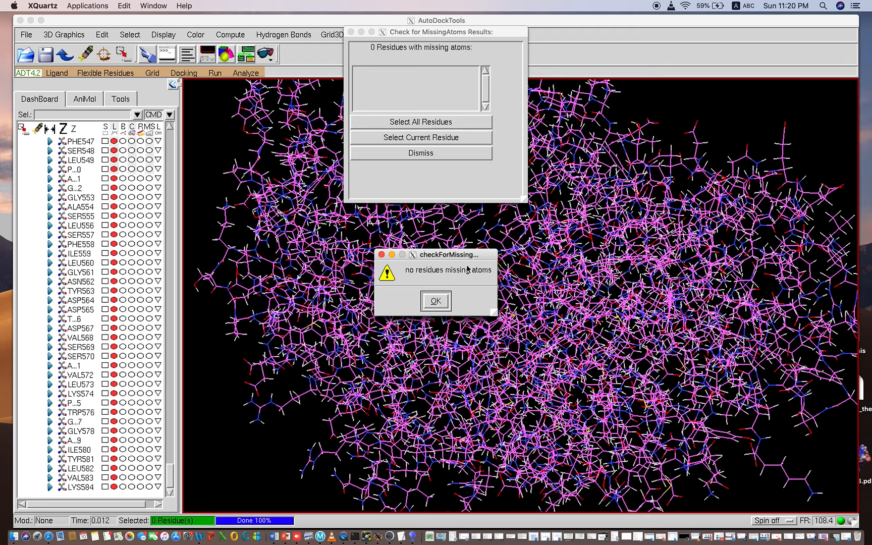
pyautogui.click(435, 303)
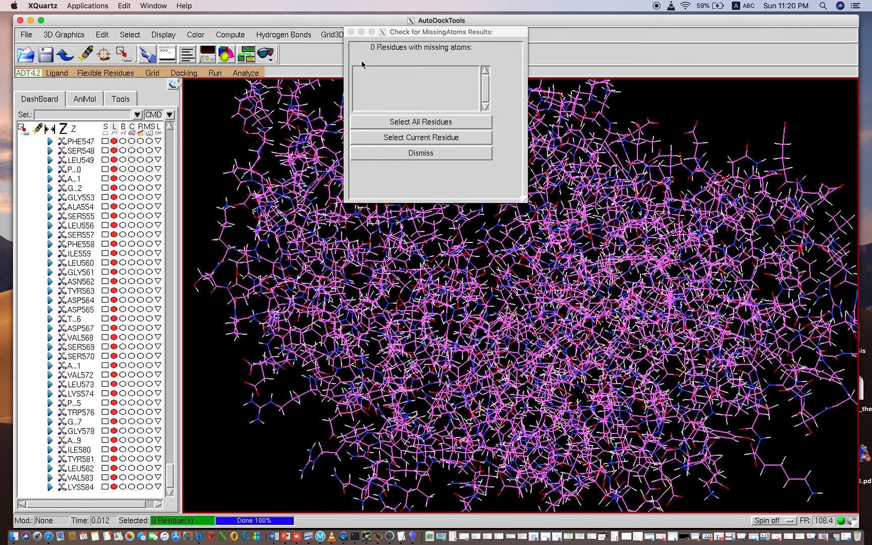
pyautogui.click(398, 158)
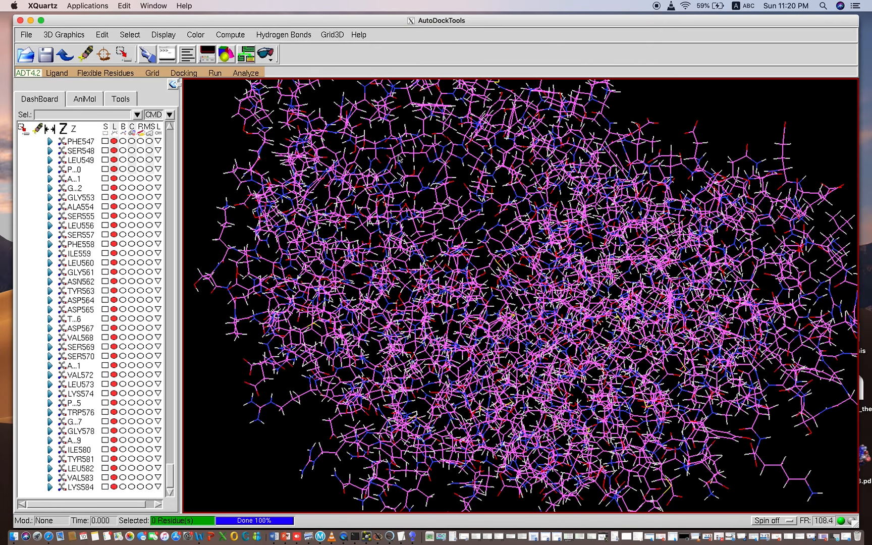
# Run Repair Missing Atoms on the alpha_gluco protein and acknowledge the message.
pyautogui.click(102, 35)
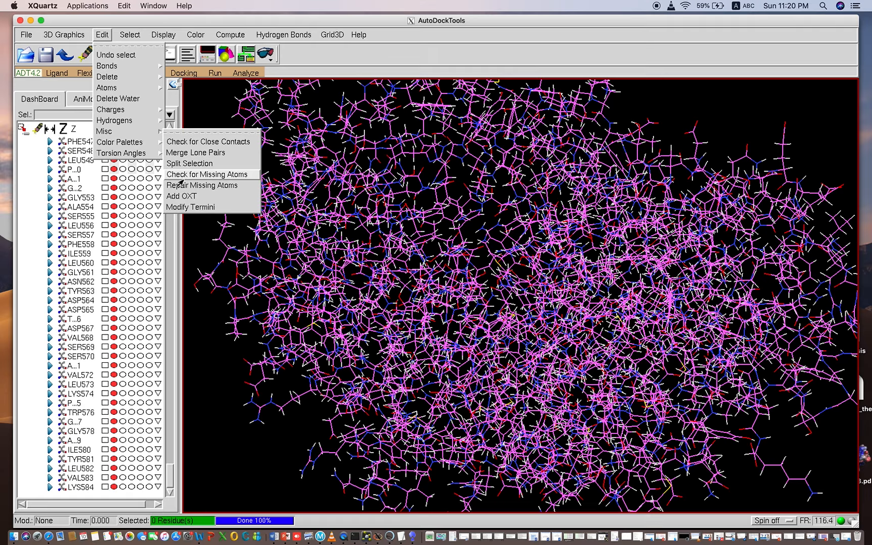
pyautogui.click(192, 187)
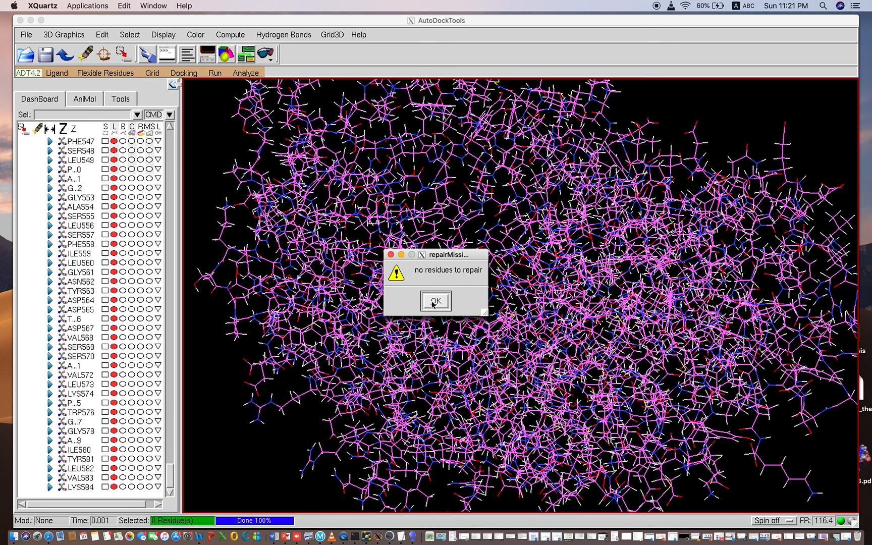
pyautogui.click(435, 301)
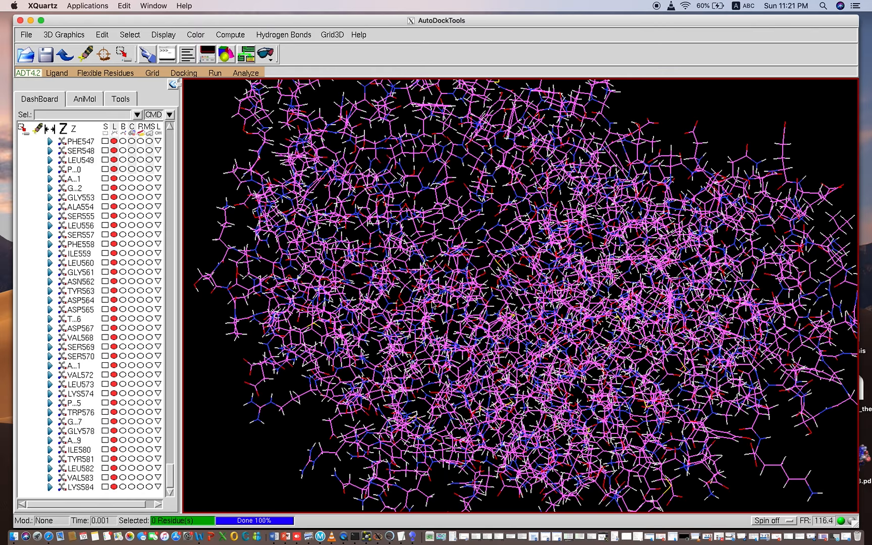
# Add polar-only hydrogens to alpha_gluco with the noBondOrder method and atom renumbering, and view the whole protein.
pyautogui.click(100, 35)
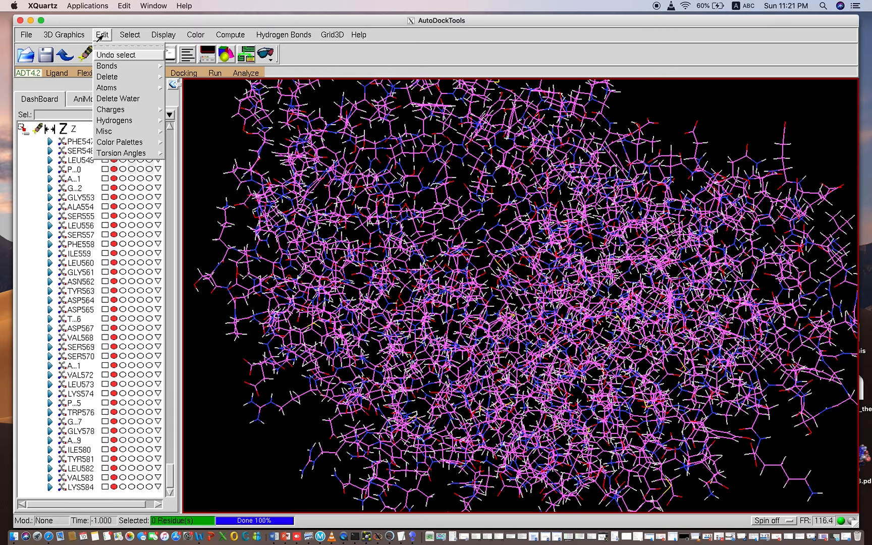
pyautogui.click(117, 121)
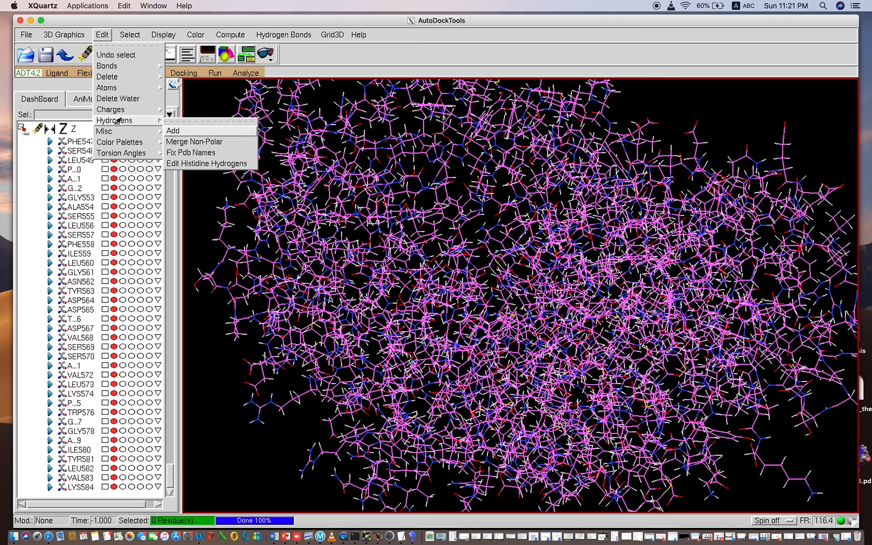
pyautogui.click(171, 131)
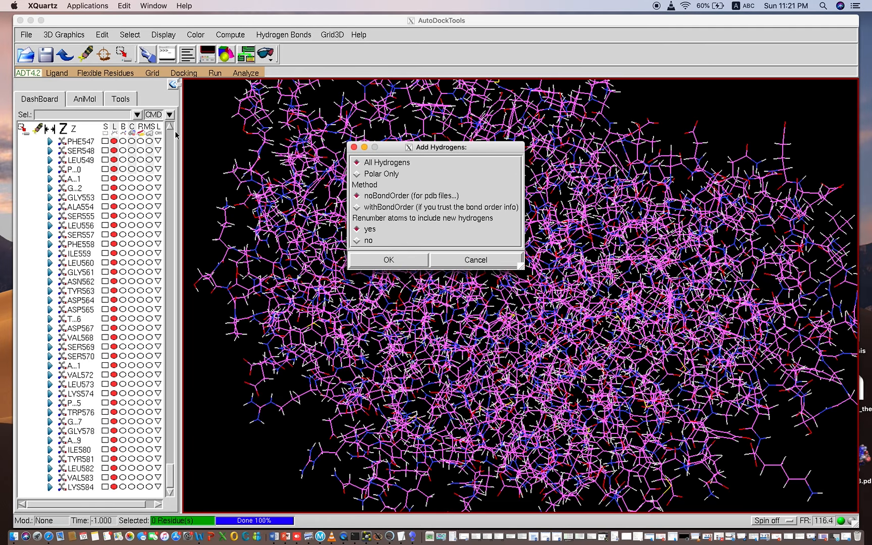
pyautogui.click(356, 175)
pyautogui.click(373, 260)
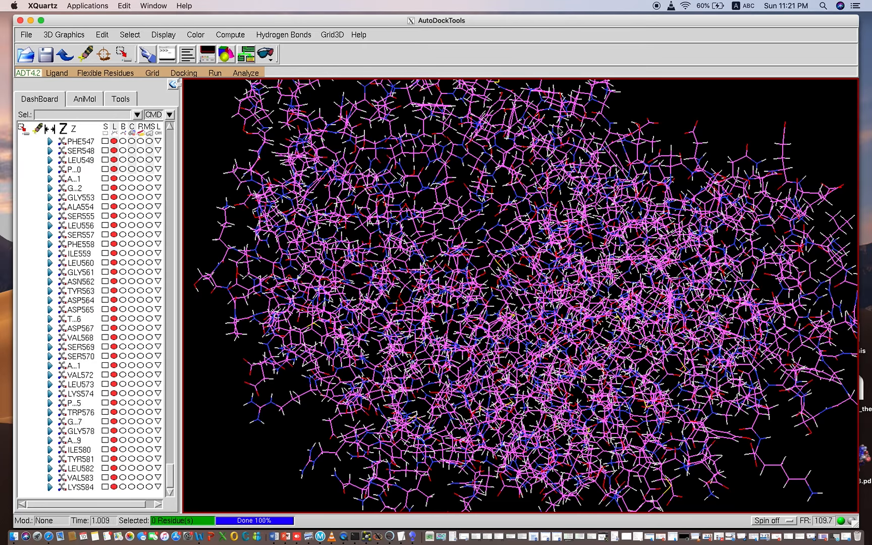
pyautogui.moveTo(677, 111); pyautogui.dragTo(654, 149)
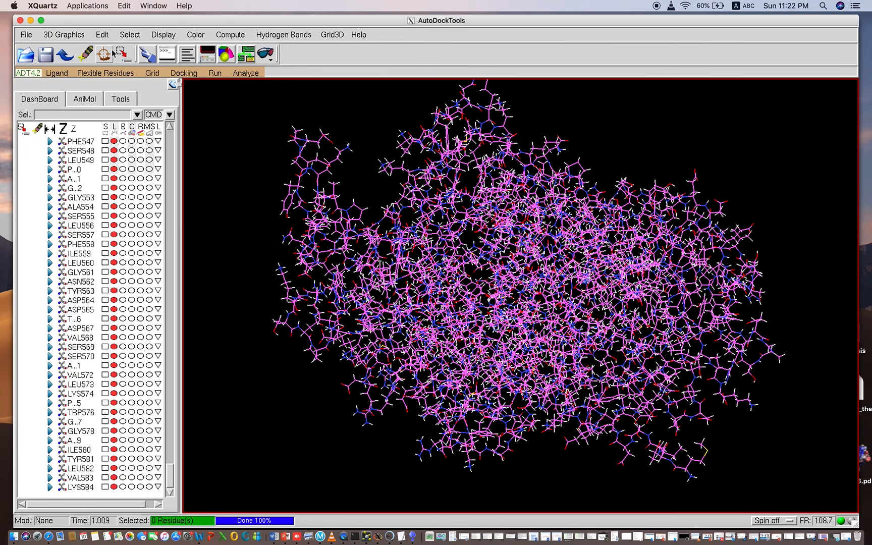
# Repeat the hydrogen addition on alpha_gluco with the Polar Only option and rotate the protein to view it.
pyautogui.click(102, 35)
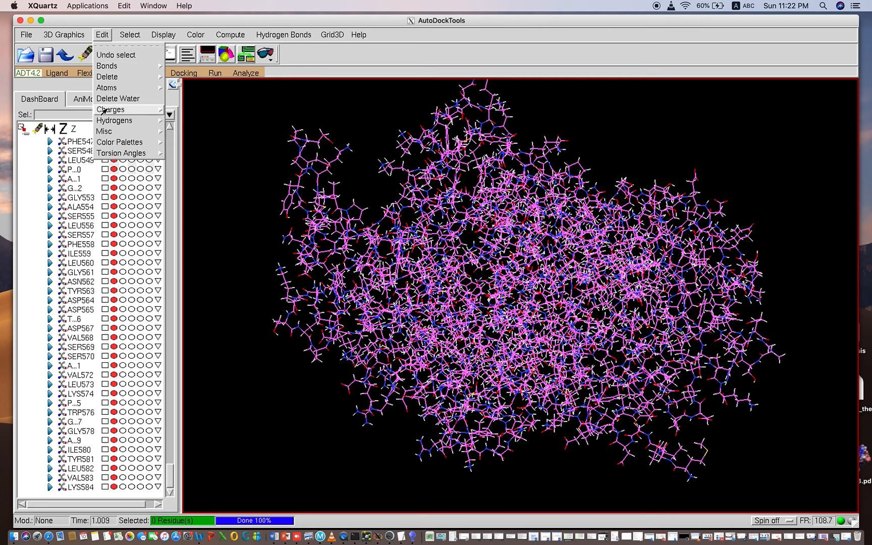
pyautogui.moveTo(120, 111)
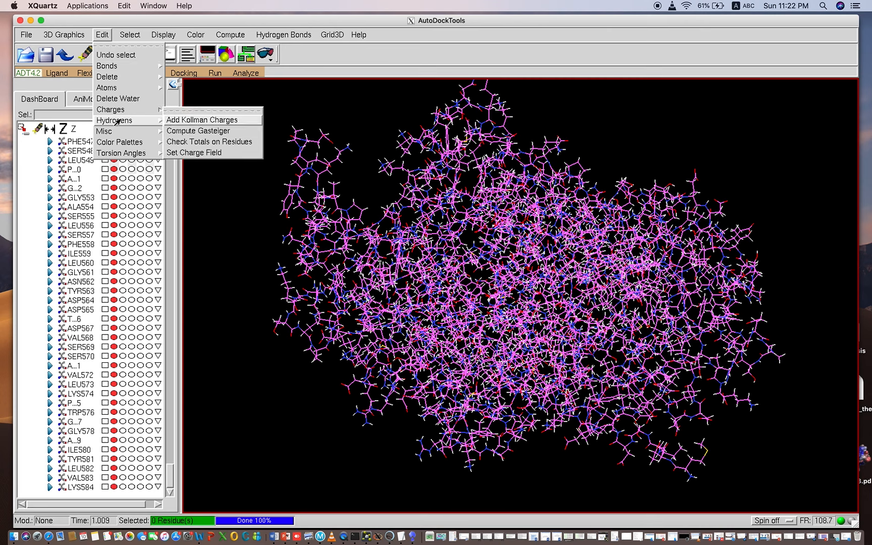
pyautogui.click(180, 133)
pyautogui.click(357, 173)
pyautogui.click(388, 261)
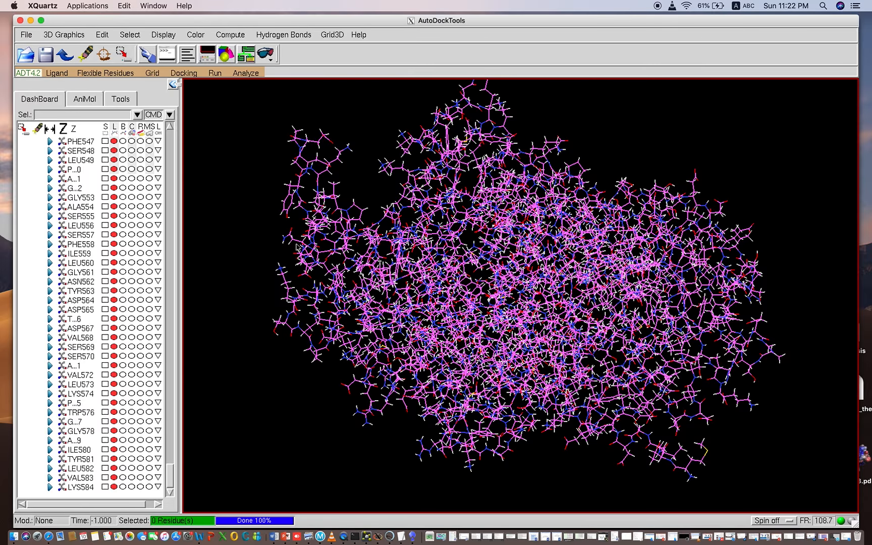
pyautogui.moveTo(373, 147); pyautogui.dragTo(331, 149)
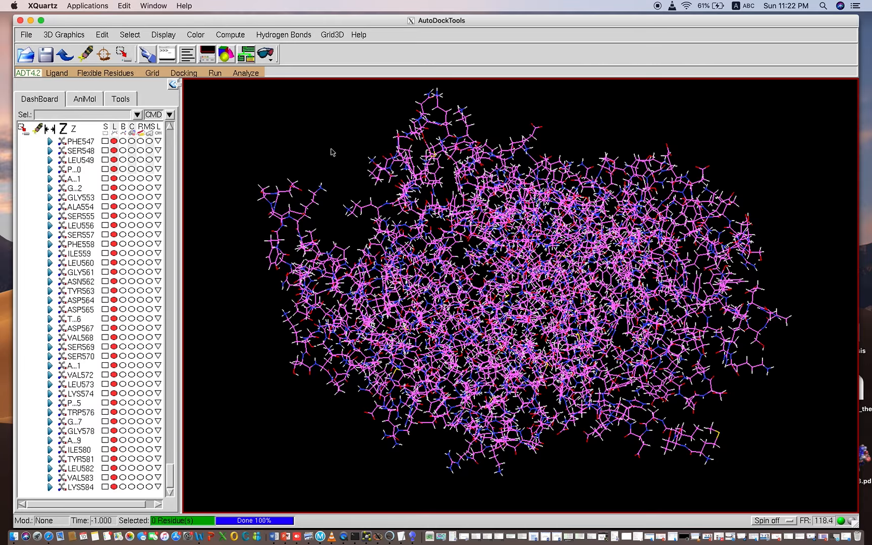
# Add Kollman charges to the alpha_gluco protein and acknowledge the charge summary.
pyautogui.click(102, 36)
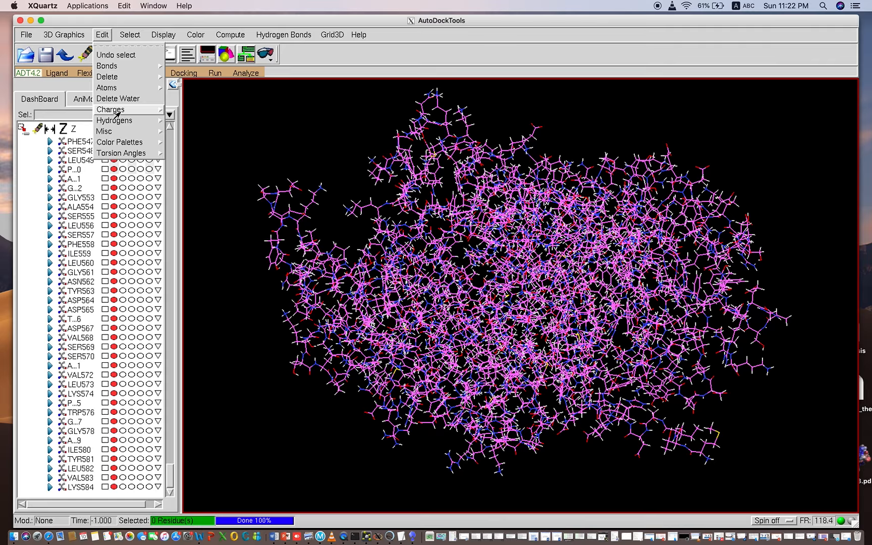
pyautogui.moveTo(113, 110)
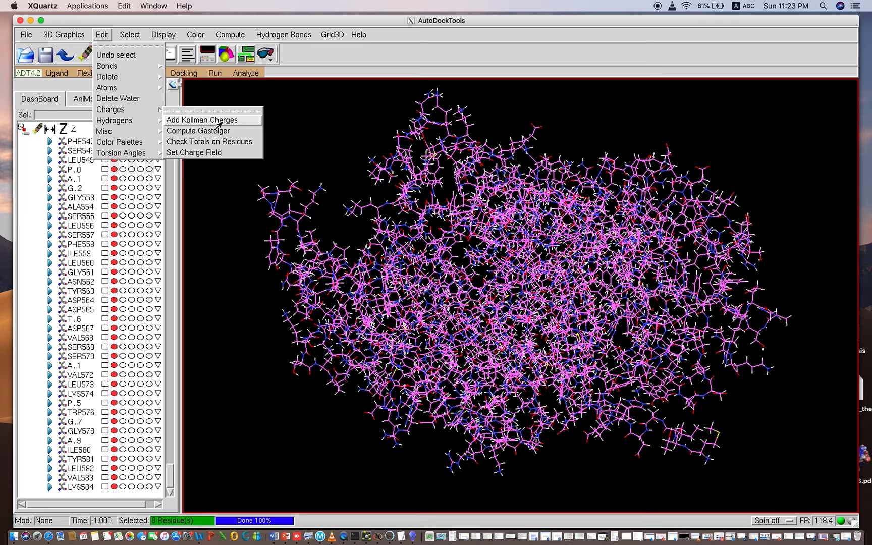
pyautogui.click(202, 120)
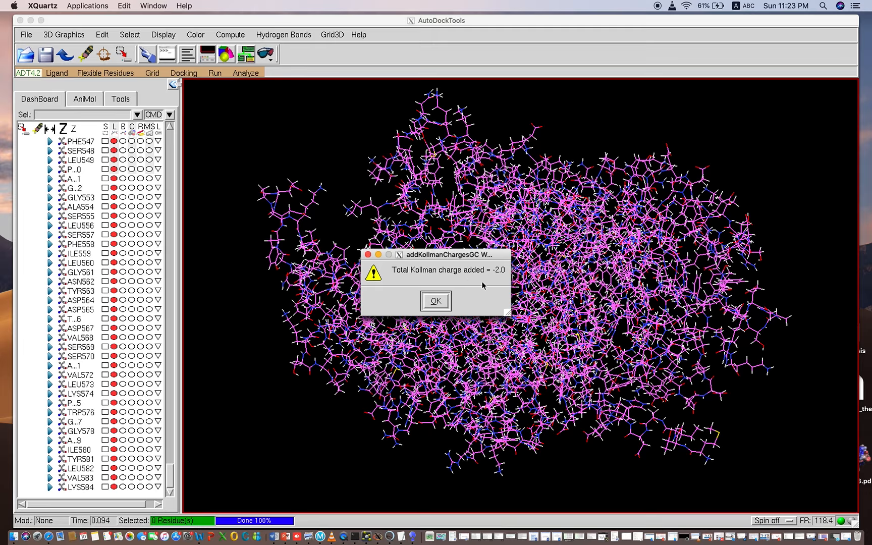
pyautogui.click(435, 301)
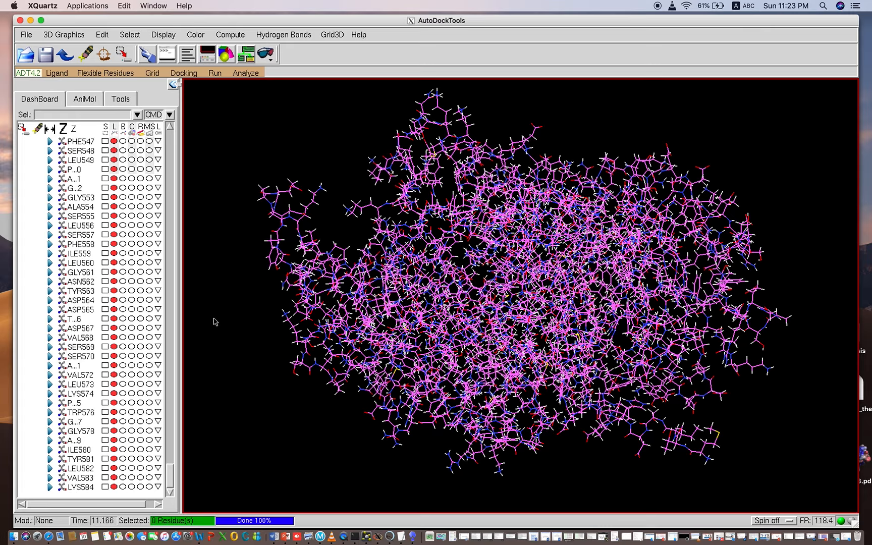
# Check the charge totals on the residues of the alpha_gluco protein and acknowledge the message.
pyautogui.click(102, 34)
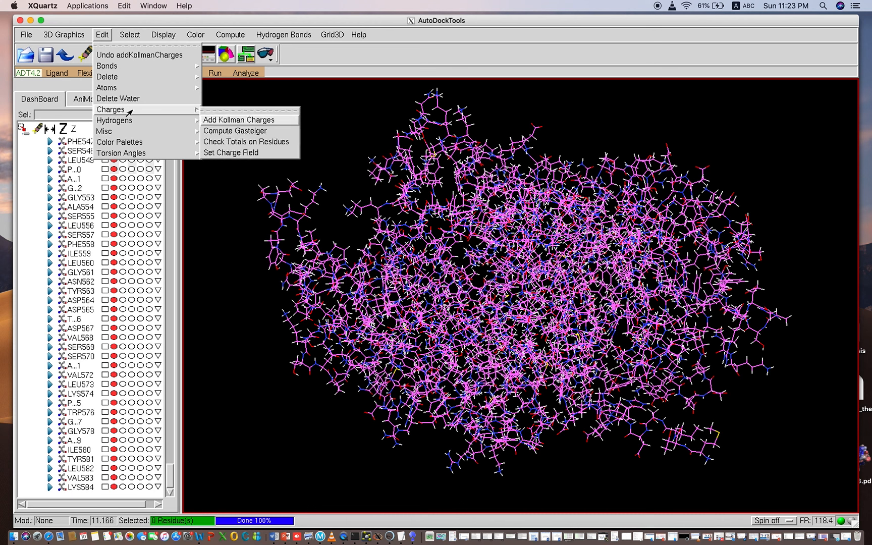
pyautogui.click(250, 143)
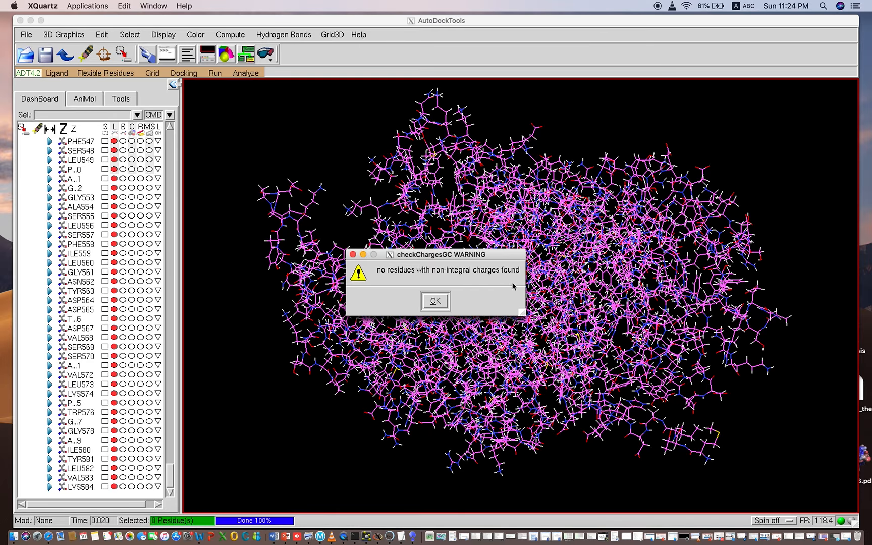
pyautogui.click(435, 300)
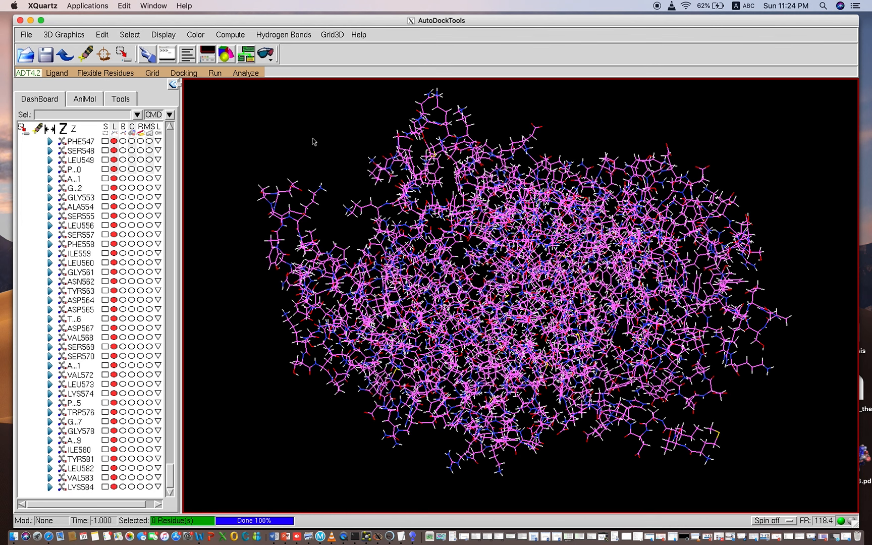
pyautogui.click(103, 35)
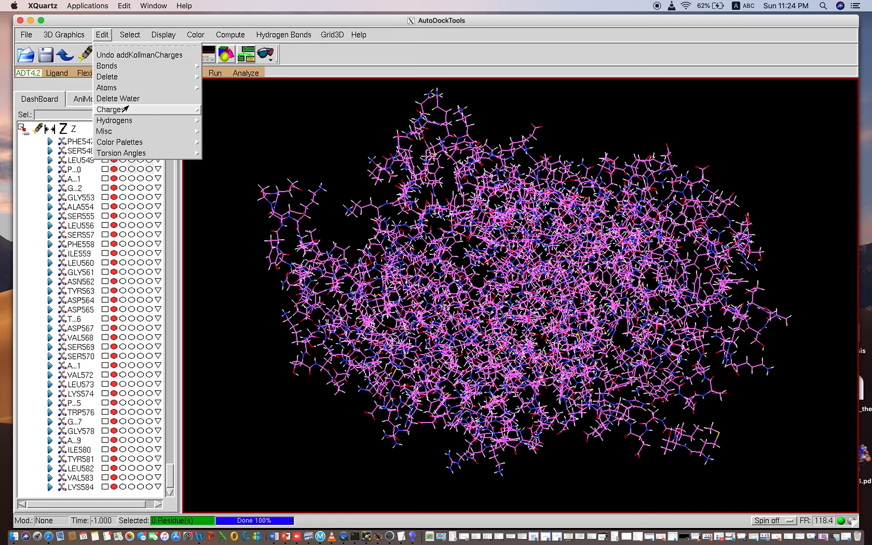
pyautogui.click(255, 136)
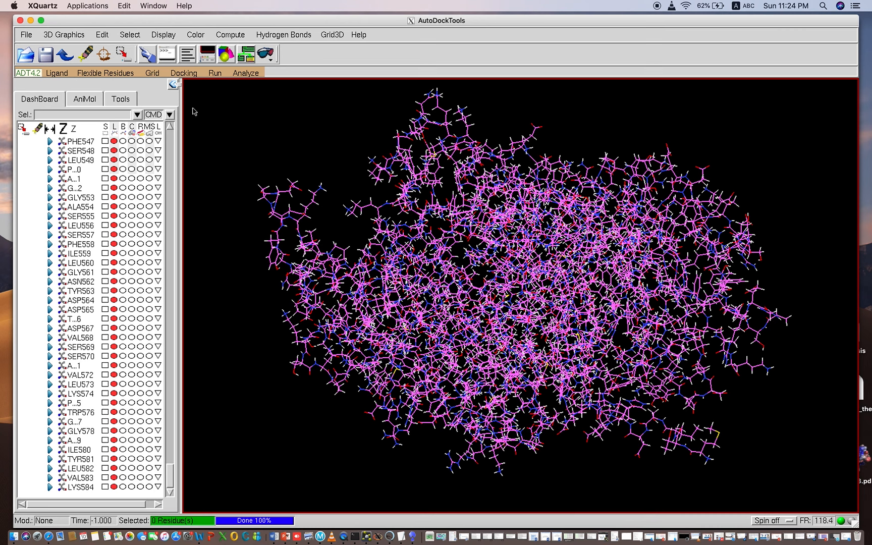
pyautogui.click(25, 35)
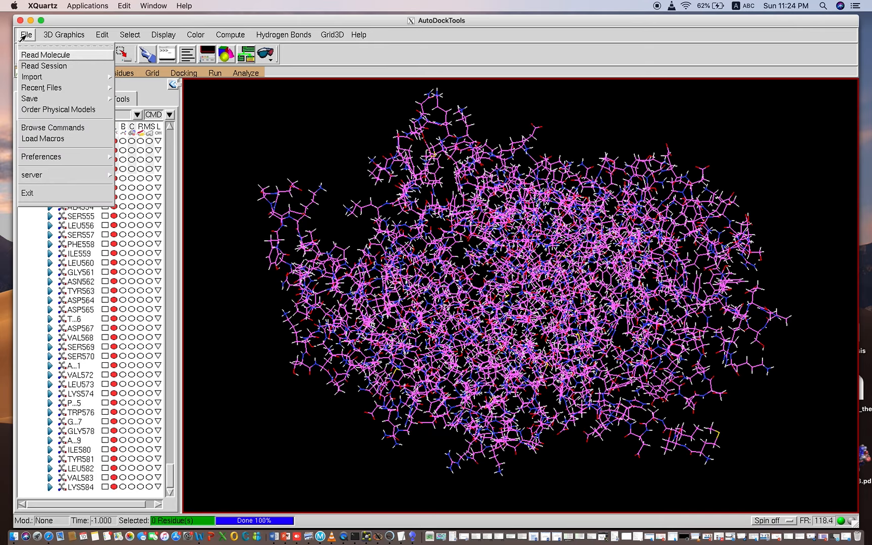
pyautogui.click(273, 149)
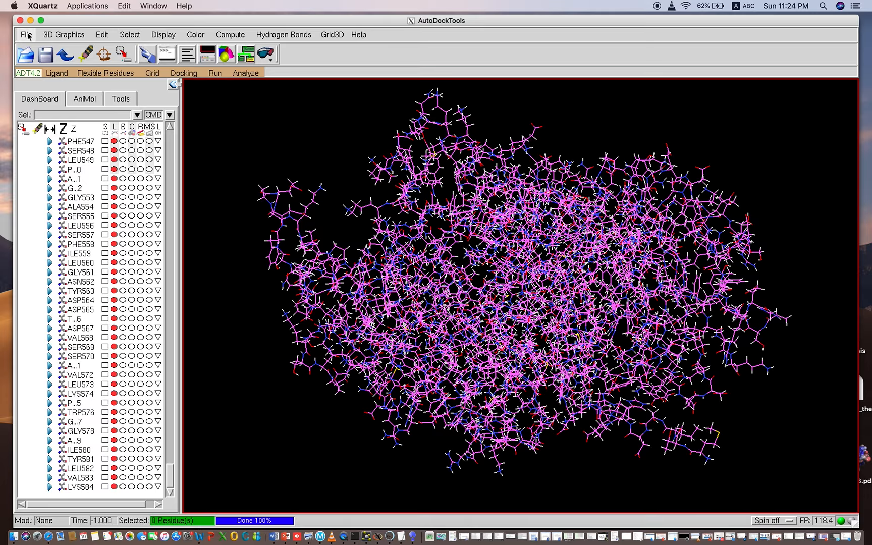
pyautogui.click(60, 74)
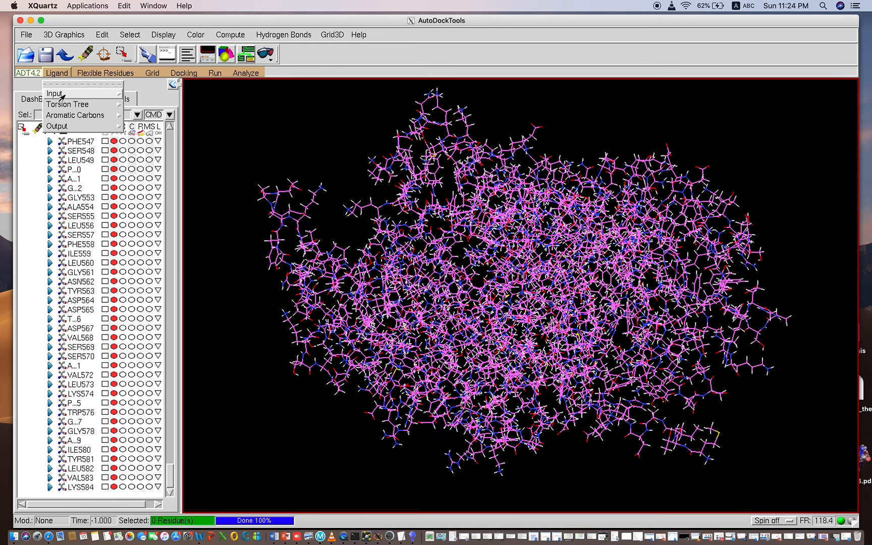
pyautogui.moveTo(61, 96)
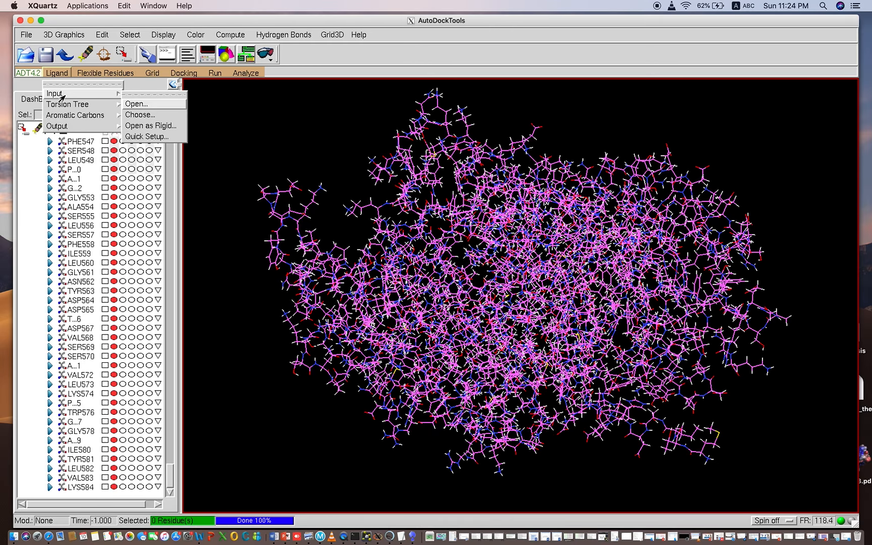
pyautogui.click(144, 105)
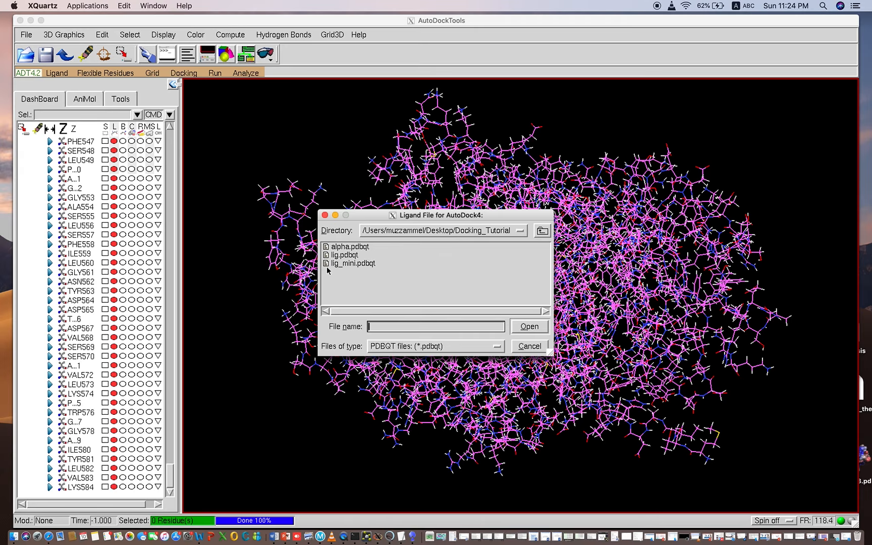
pyautogui.click(325, 215)
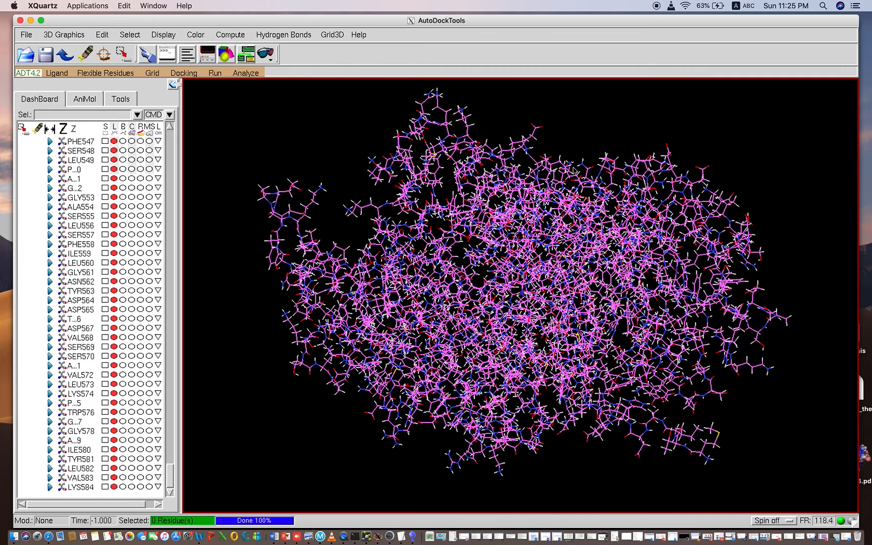
# Minimise the AutoDockTools window and launch iBabel for file conversion.
pyautogui.click(30, 21)
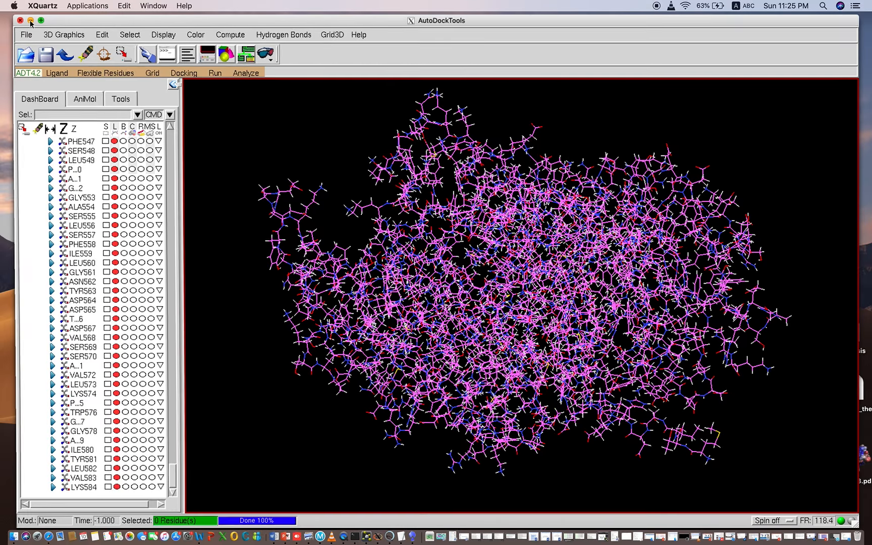
pyautogui.click(36, 537)
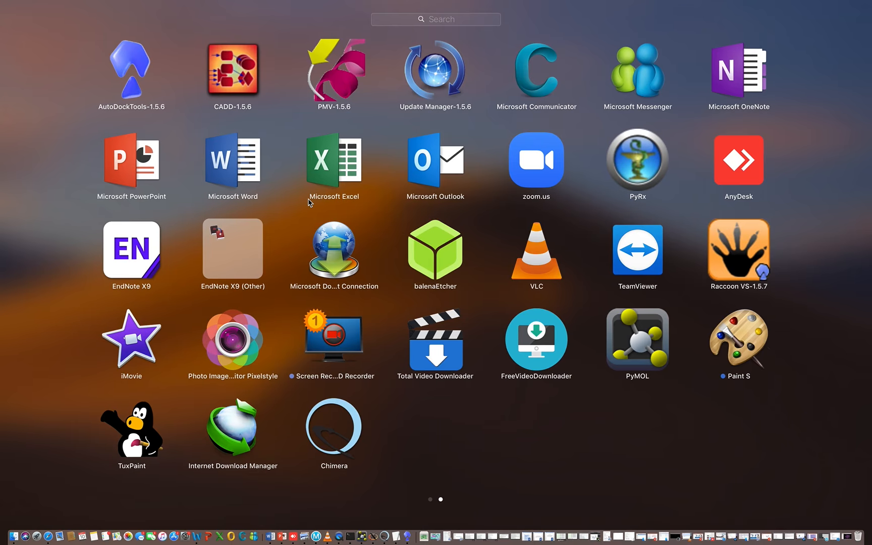
pyautogui.hscroll(-5, 425, 317)
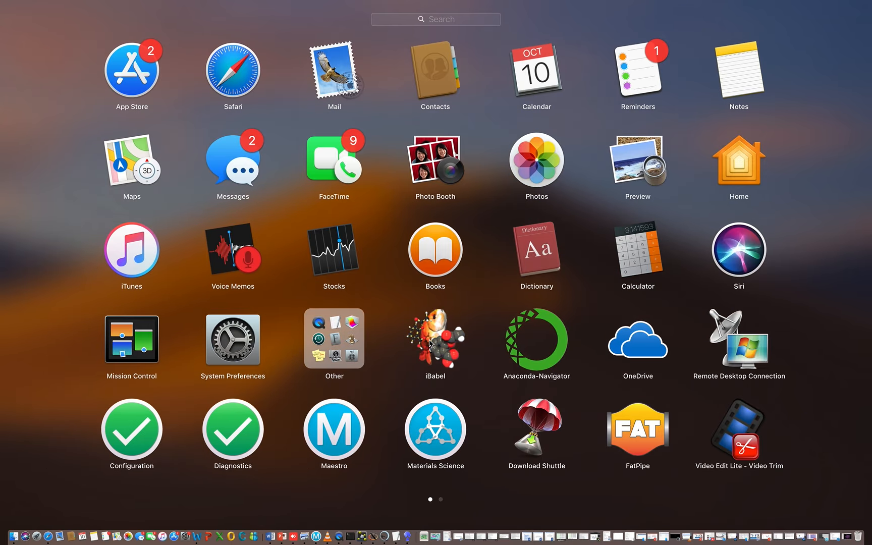
pyautogui.click(439, 338)
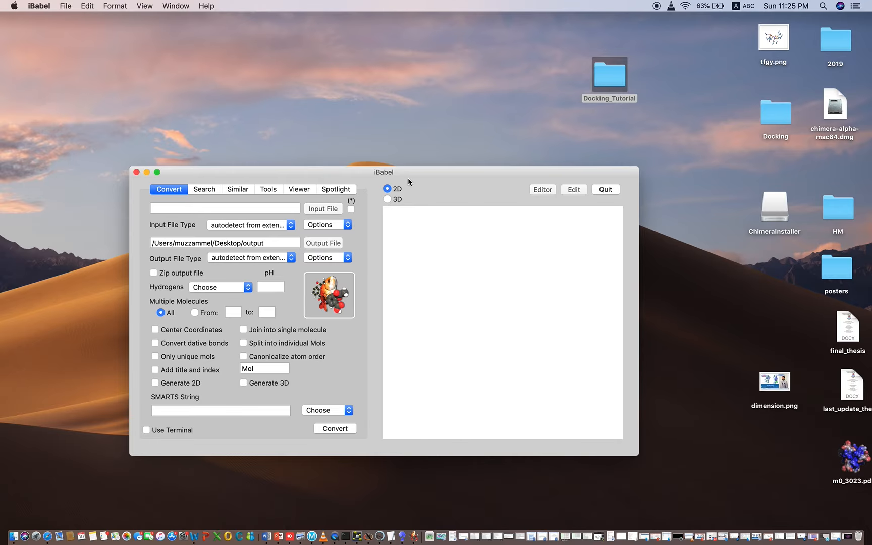
pyautogui.click(475, 111)
pyautogui.click(473, 112)
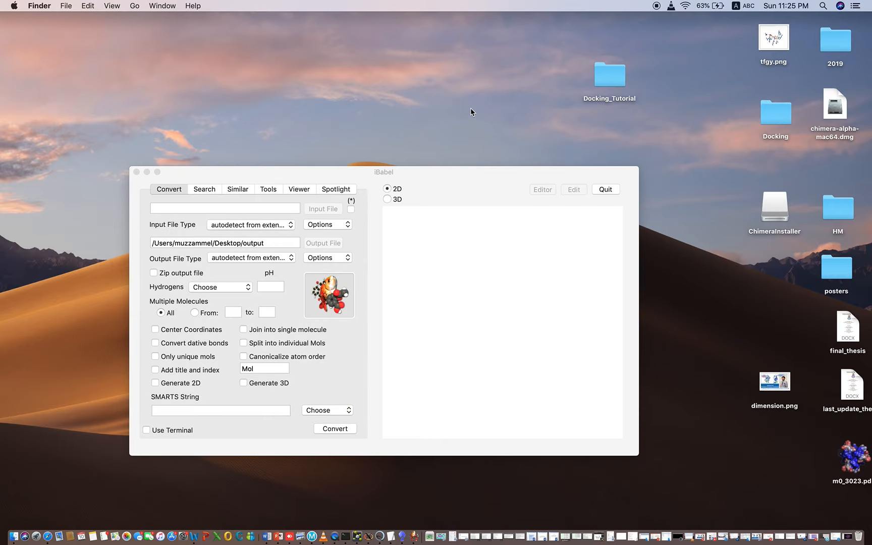
pyautogui.click(455, 171)
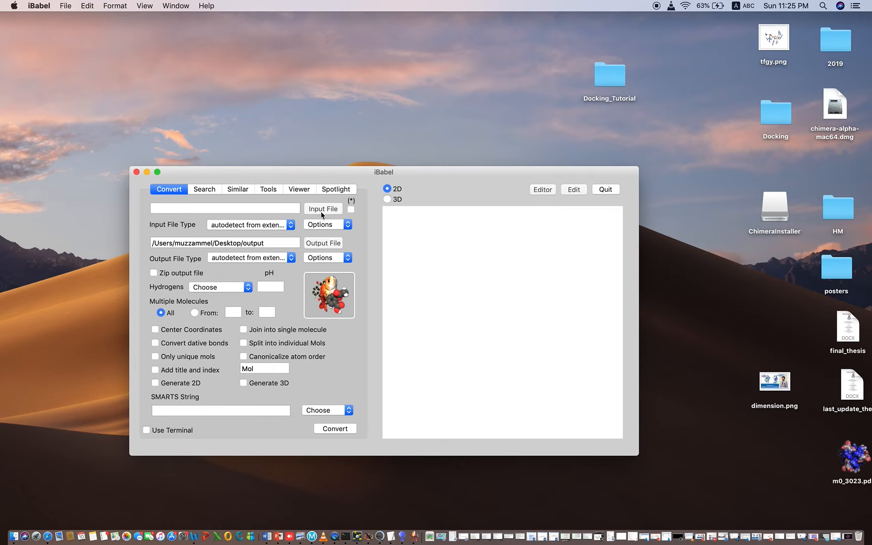
# Set the conversion's input file type to pdb -- Protein Data Bank format.
pyautogui.click(272, 222)
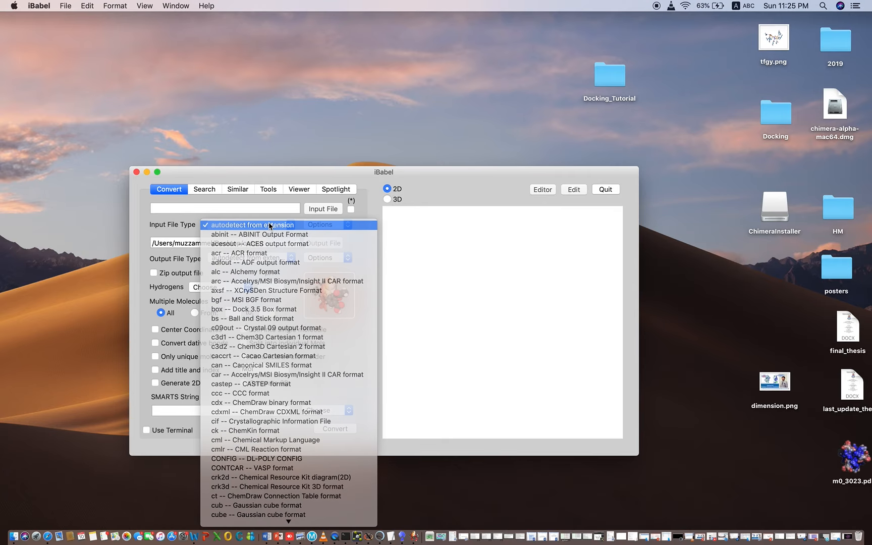
pyautogui.click(334, 224)
pyautogui.click(333, 224)
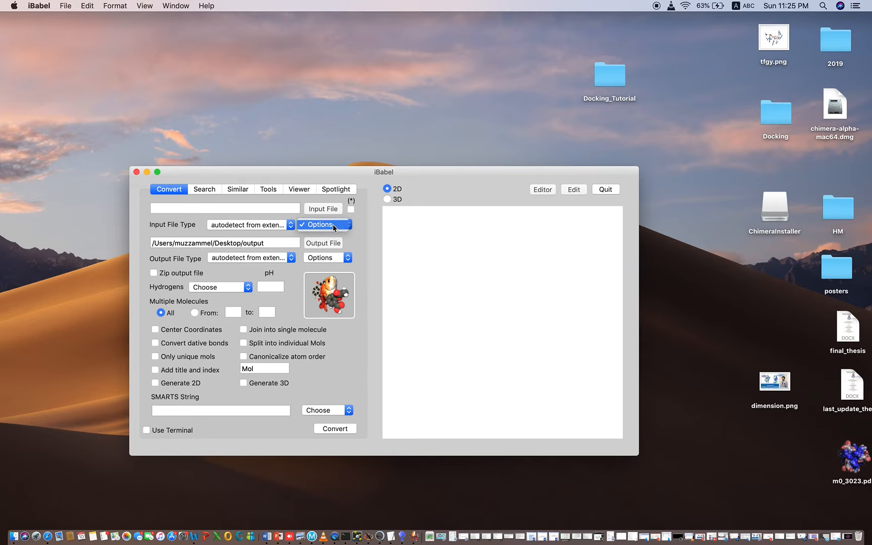
pyautogui.click(333, 224)
pyautogui.click(279, 224)
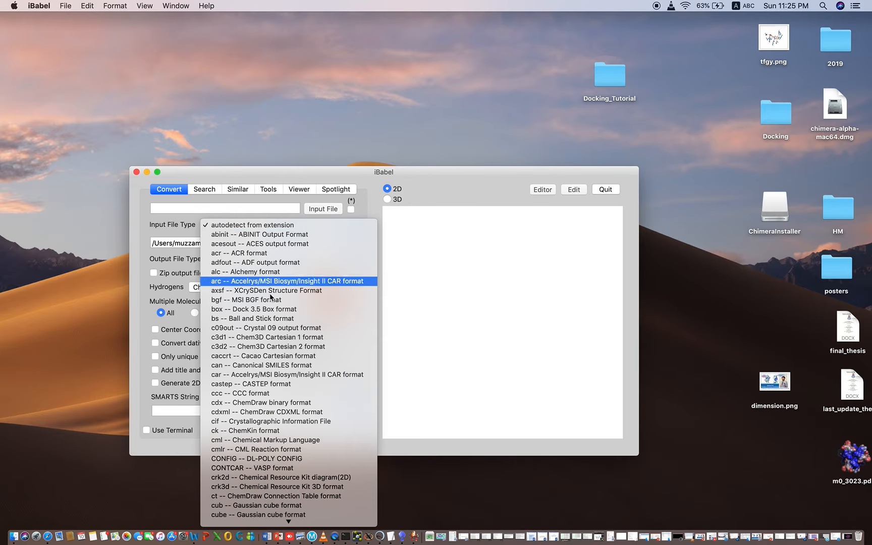
pyautogui.scroll(-10, 260, 341)
pyautogui.press('p')
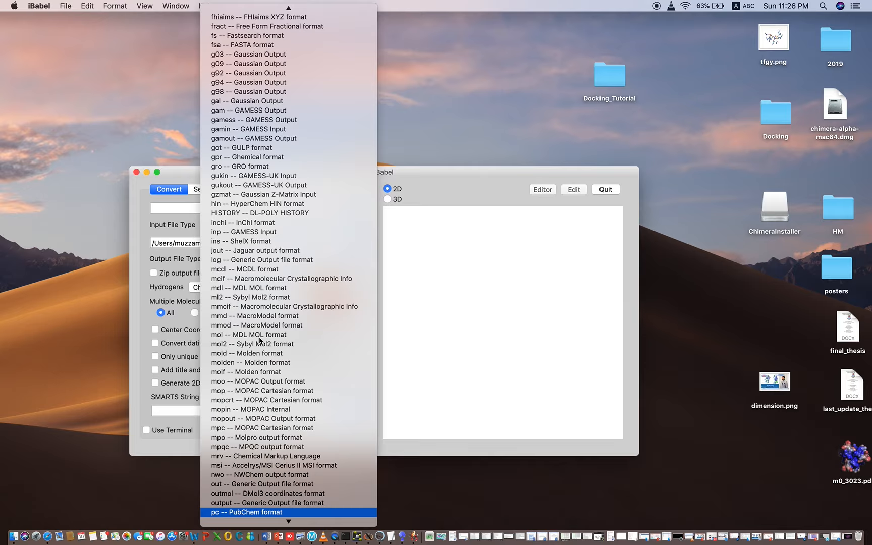
pyautogui.scroll(-5, 238, 457)
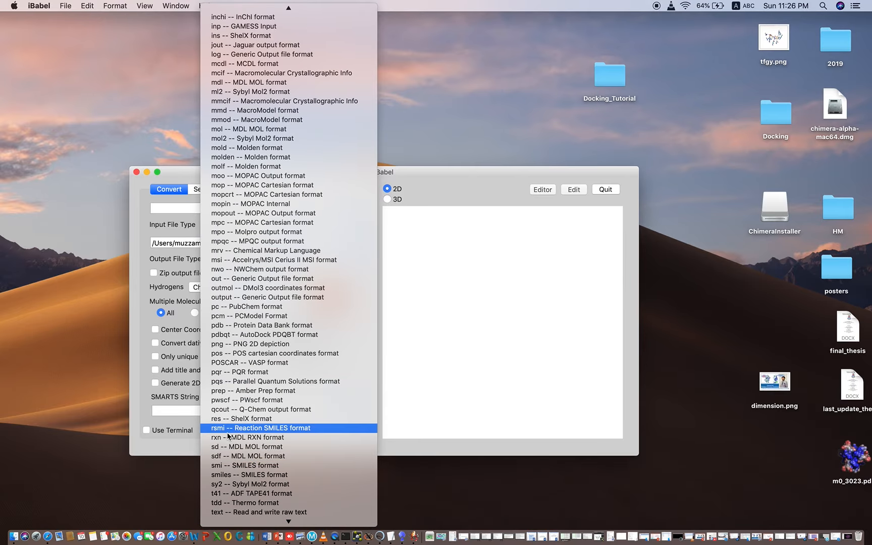
pyautogui.click(228, 326)
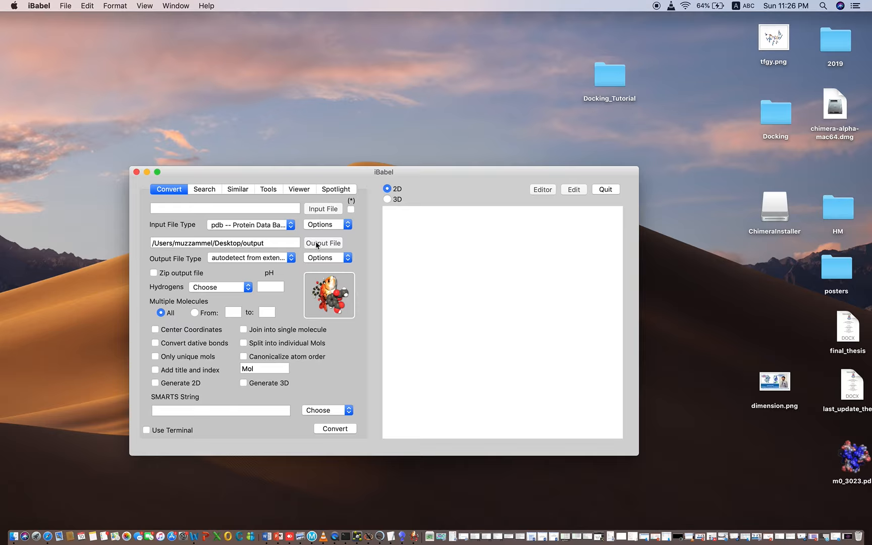
pyautogui.click(327, 225)
pyautogui.click(327, 226)
pyautogui.click(326, 209)
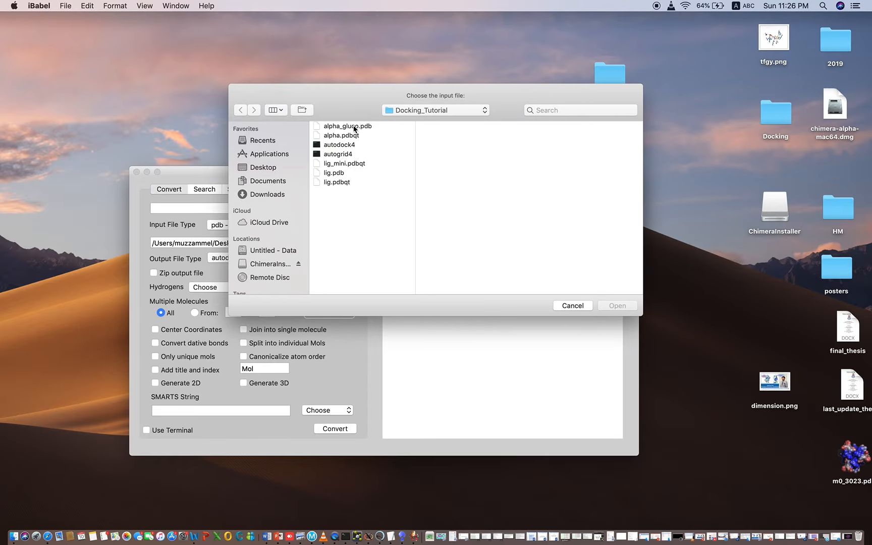
pyautogui.click(338, 172)
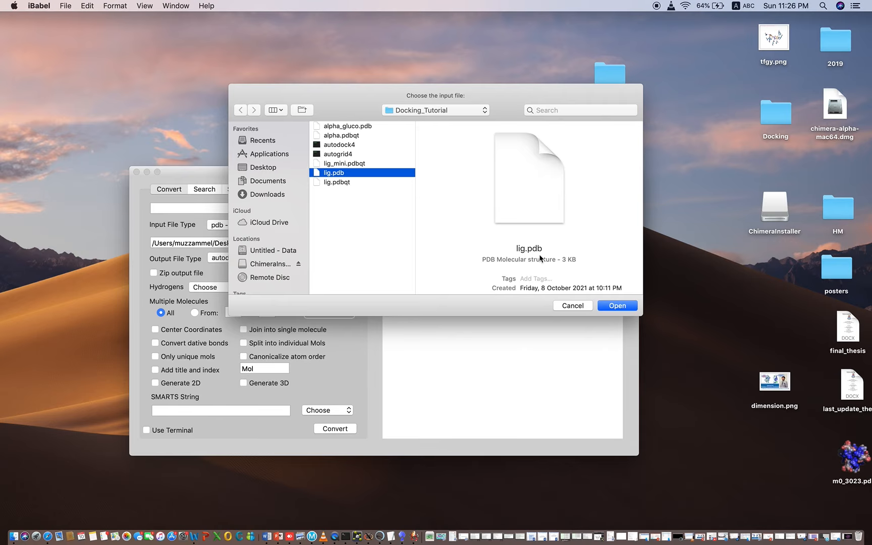
pyautogui.click(571, 306)
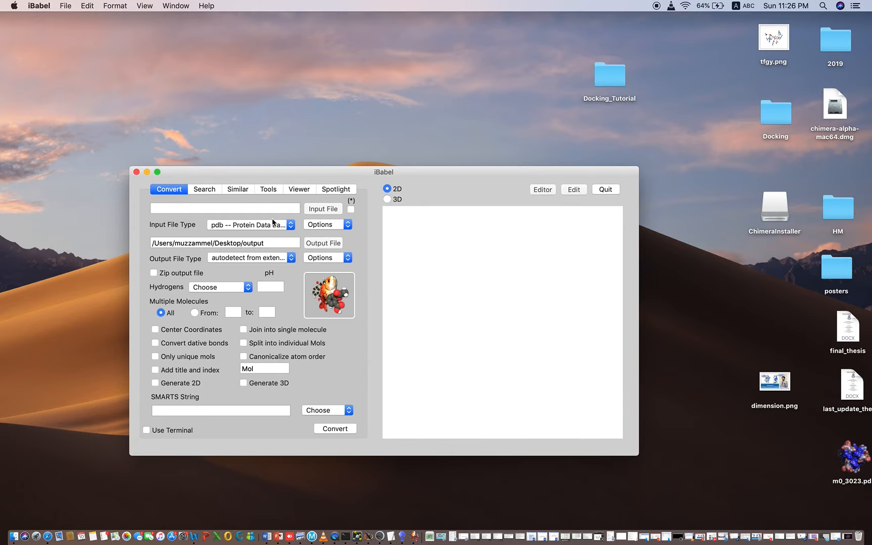
# Choose lig.pdb from the Docking_Tutorial folder as the input file and check its full path.
pyautogui.click(321, 226)
pyautogui.click(321, 225)
pyautogui.click(326, 210)
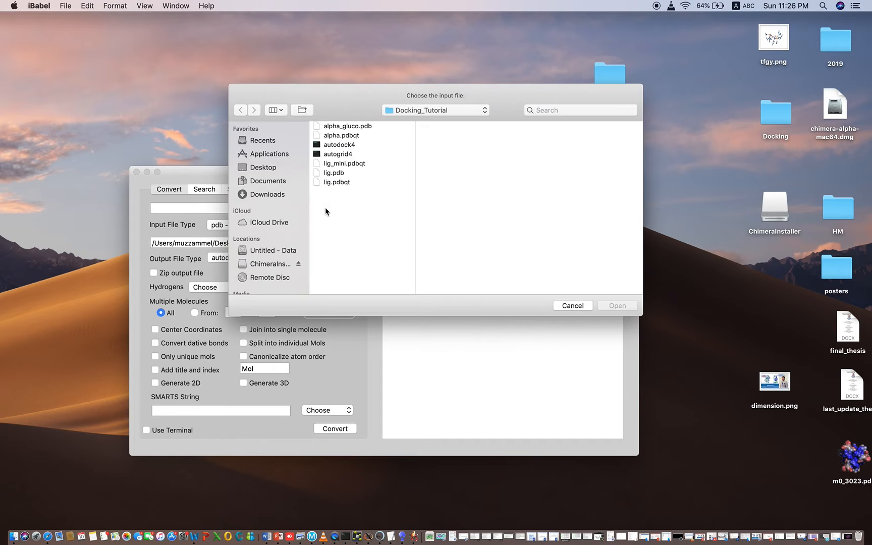
pyautogui.click(339, 173)
pyautogui.click(617, 306)
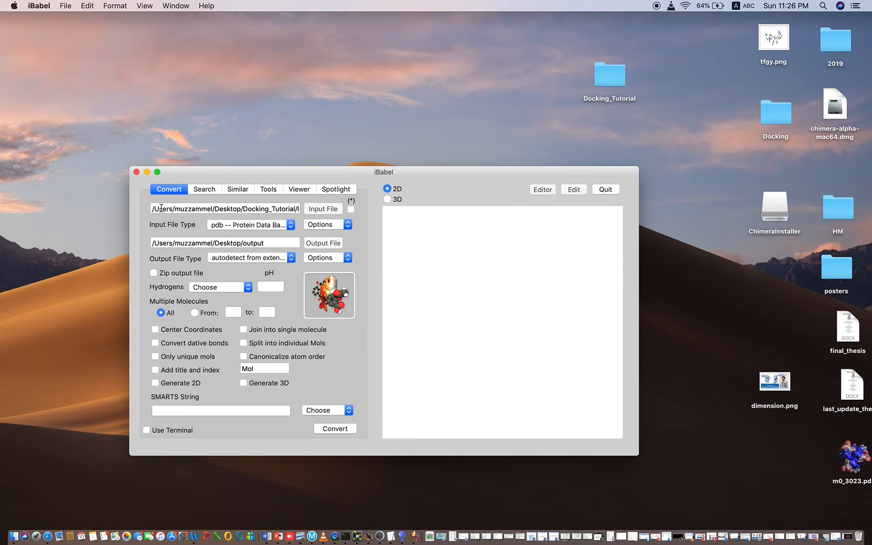
pyautogui.moveTo(153, 208); pyautogui.dragTo(317, 210)
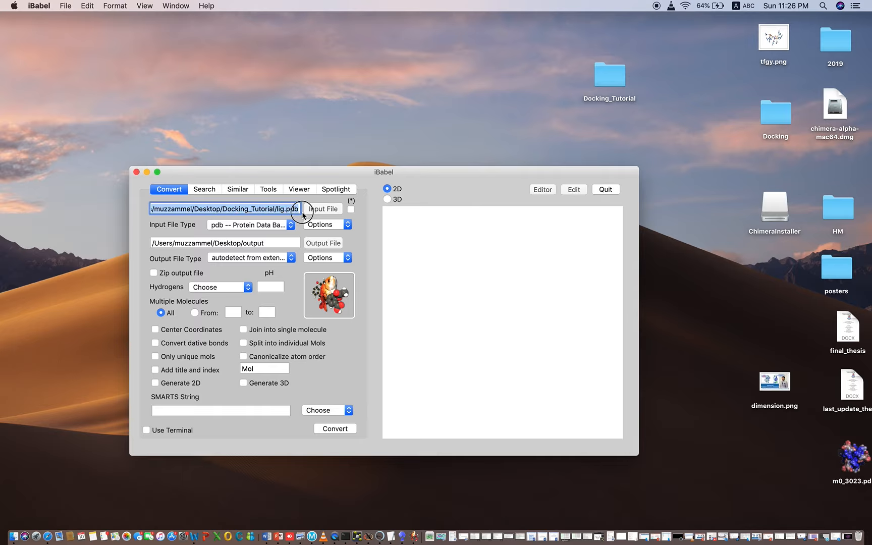
pyautogui.moveTo(195, 204); pyautogui.dragTo(150, 211)
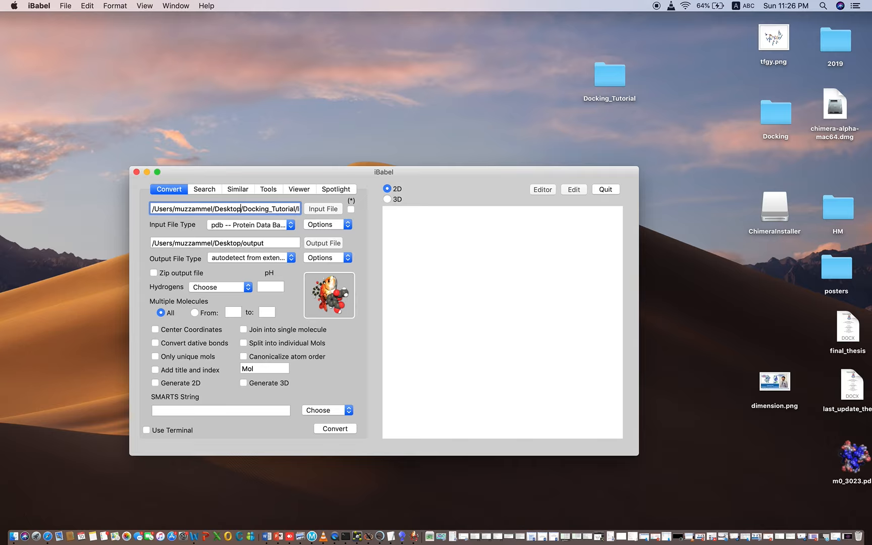
pyautogui.write('lig.pdb')
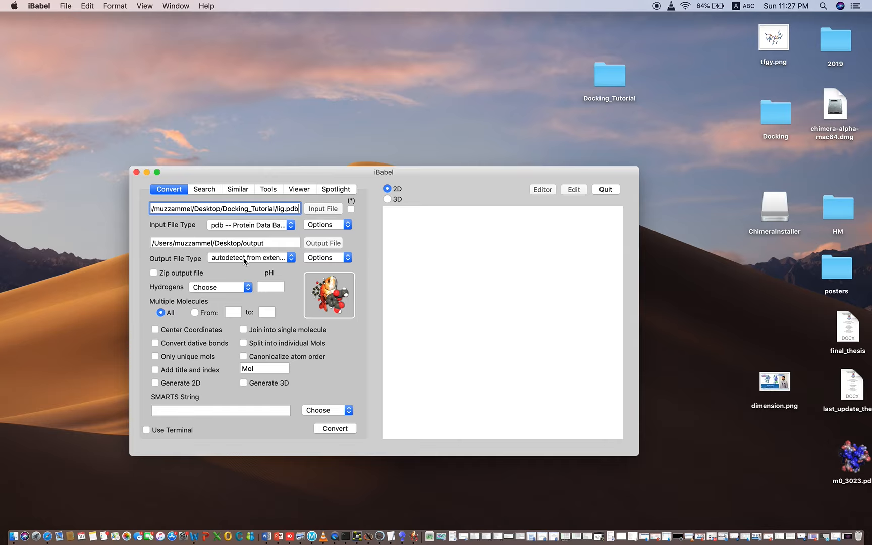
# Set the conversion's output file type to pdbqt -- AutoDock PDQBT format.
pyautogui.click(275, 257)
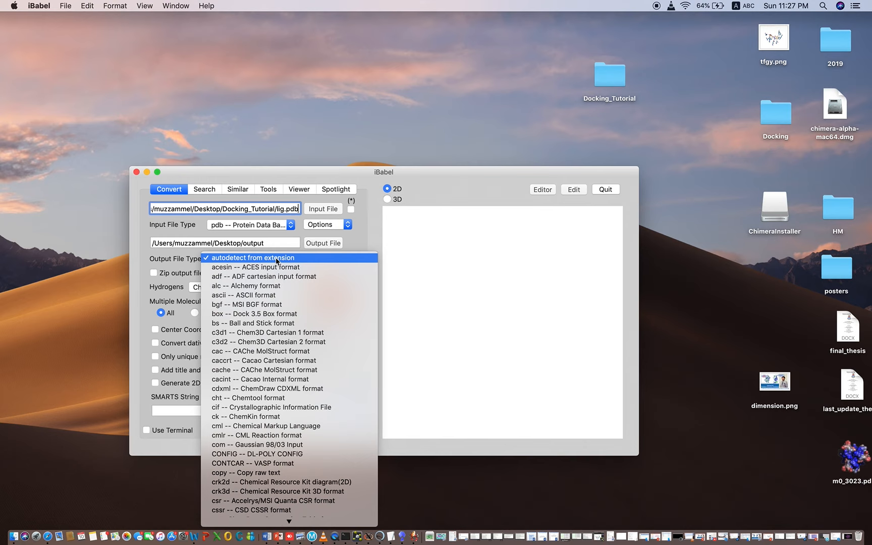
pyautogui.scroll(-15, 262, 384)
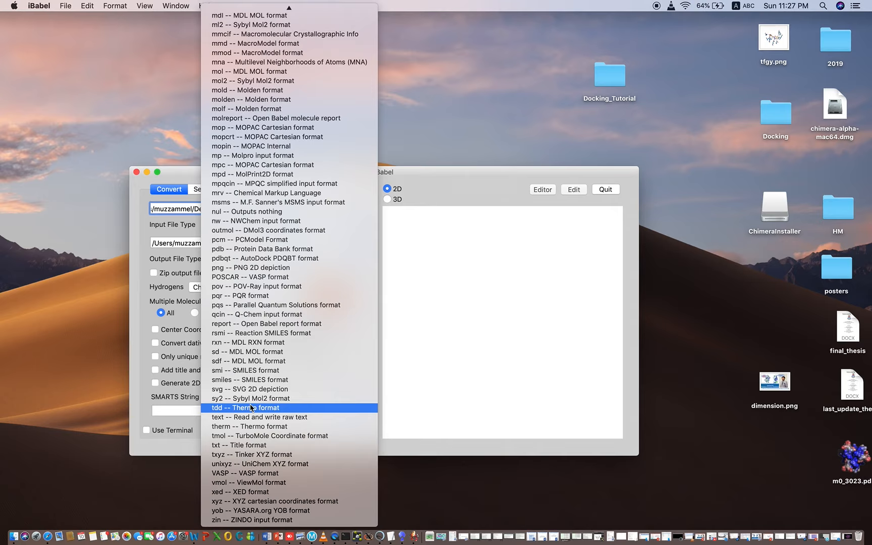
pyautogui.click(226, 258)
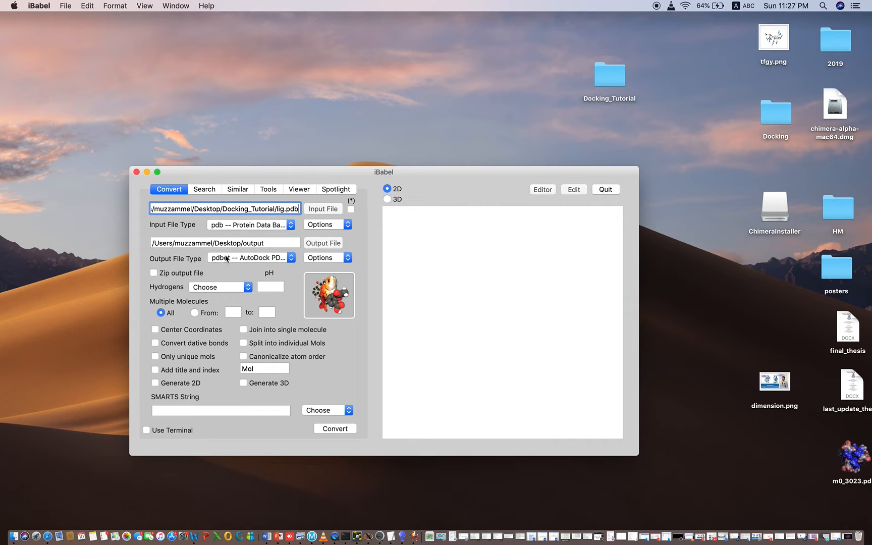
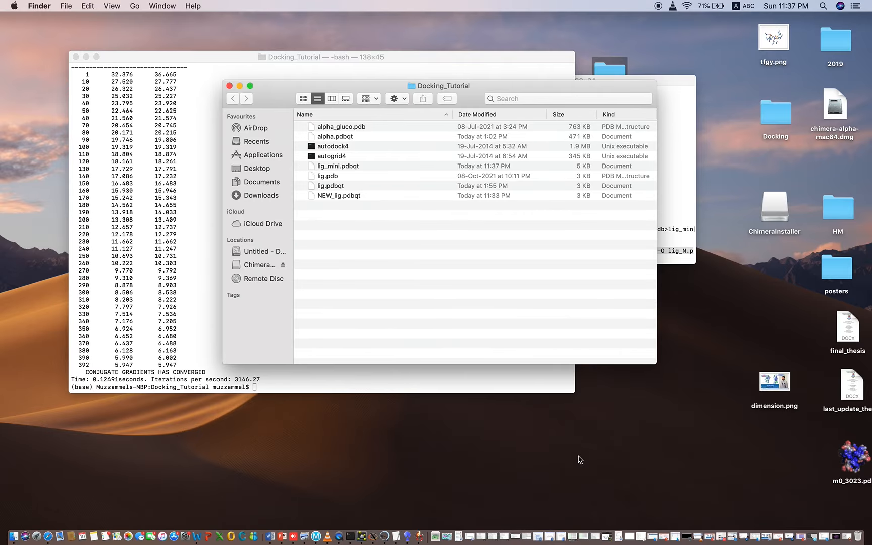
# Switch back to the AutoDockTools window showing the prepared alpha_gluco protein.
pyautogui.click(839, 537)
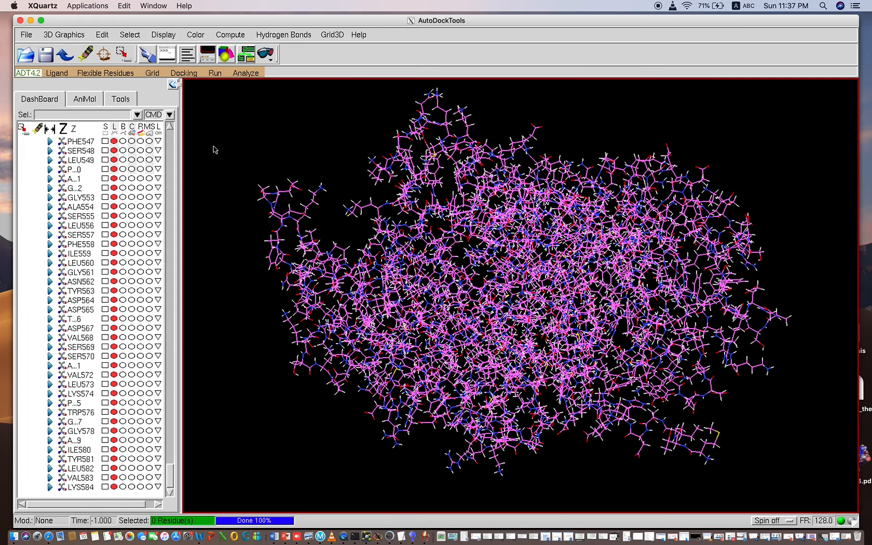
pyautogui.moveTo(214, 147); pyautogui.dragTo(275, 182)
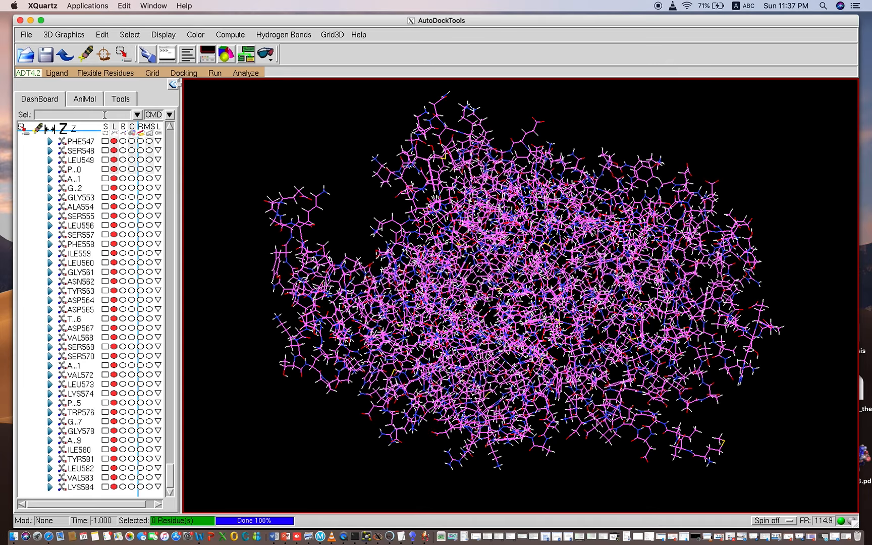
pyautogui.click(25, 35)
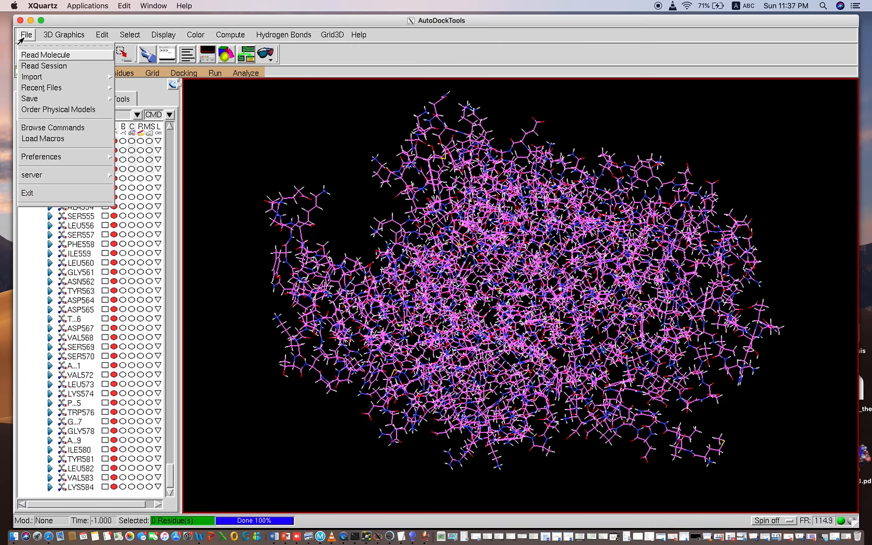
pyautogui.click(261, 173)
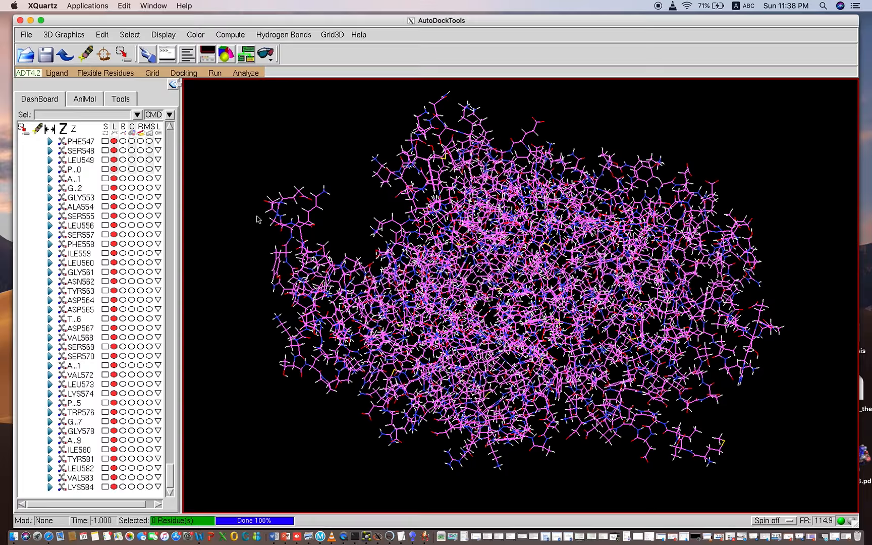
pyautogui.click(102, 35)
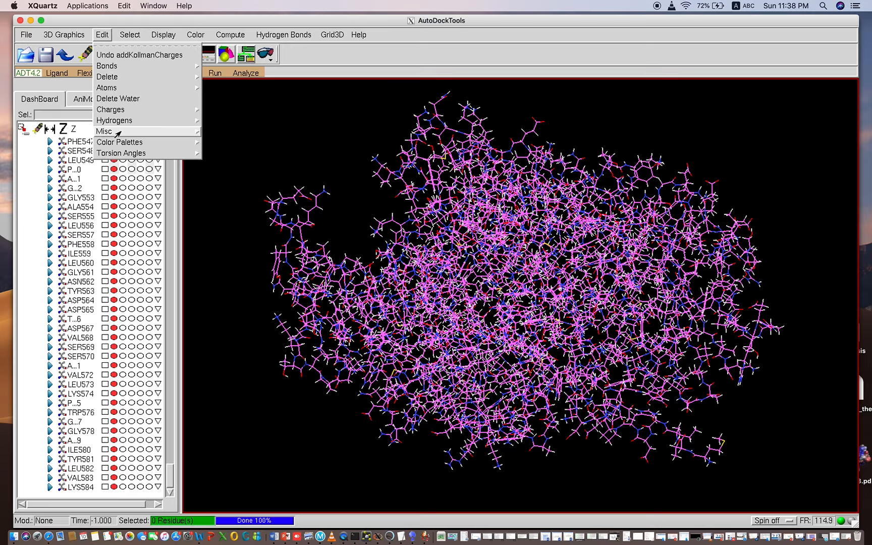
pyautogui.moveTo(120, 132)
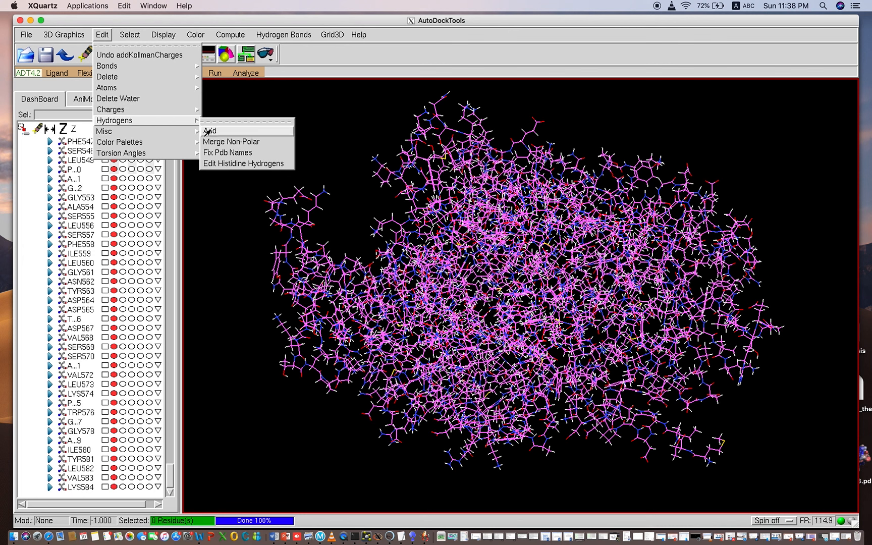
pyautogui.click(210, 132)
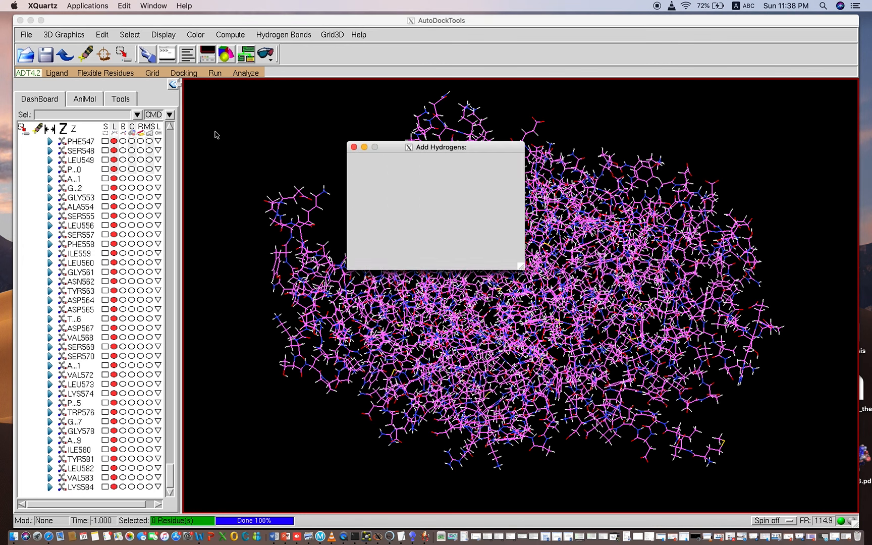
pyautogui.click(353, 148)
pyautogui.click(101, 34)
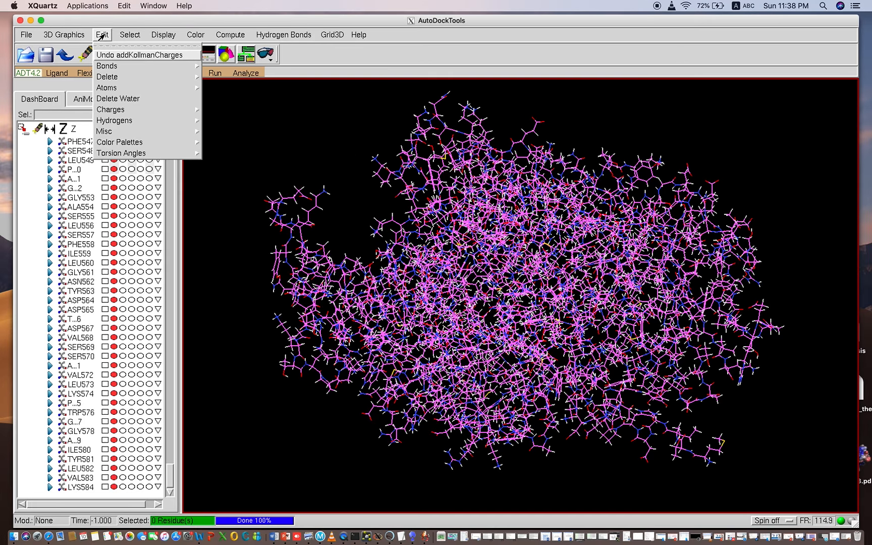
pyautogui.moveTo(131, 110)
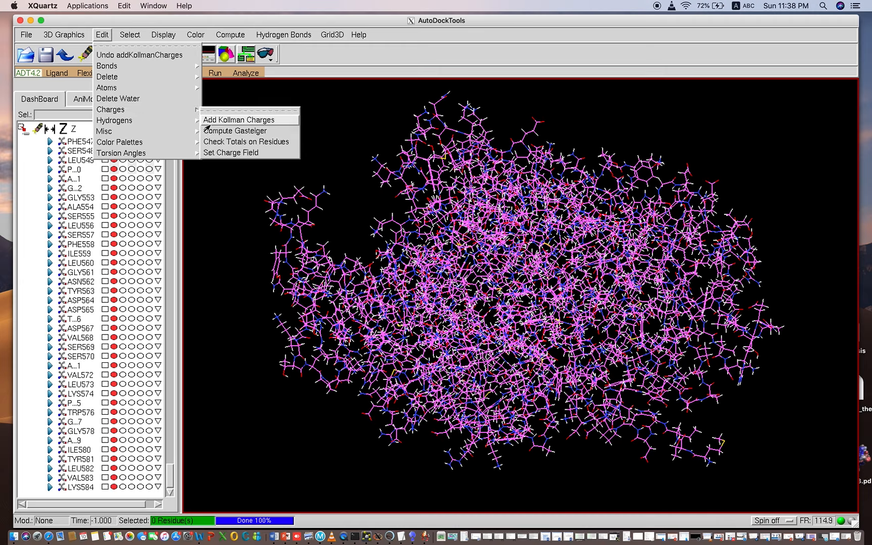
pyautogui.click(345, 133)
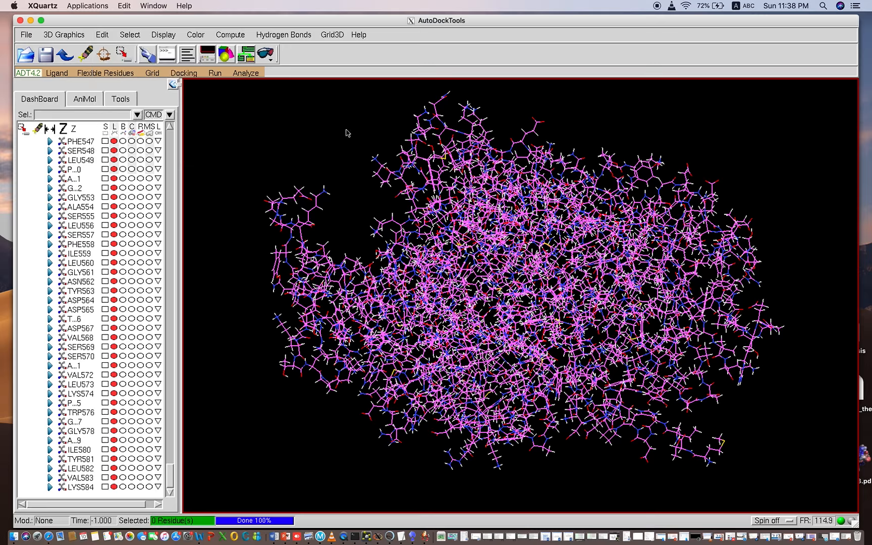
# Open lig_mini.pdbqt from the Docking_Tutorial folder as the AutoDock4 ligand and accept its setup summary.
pyautogui.click(55, 73)
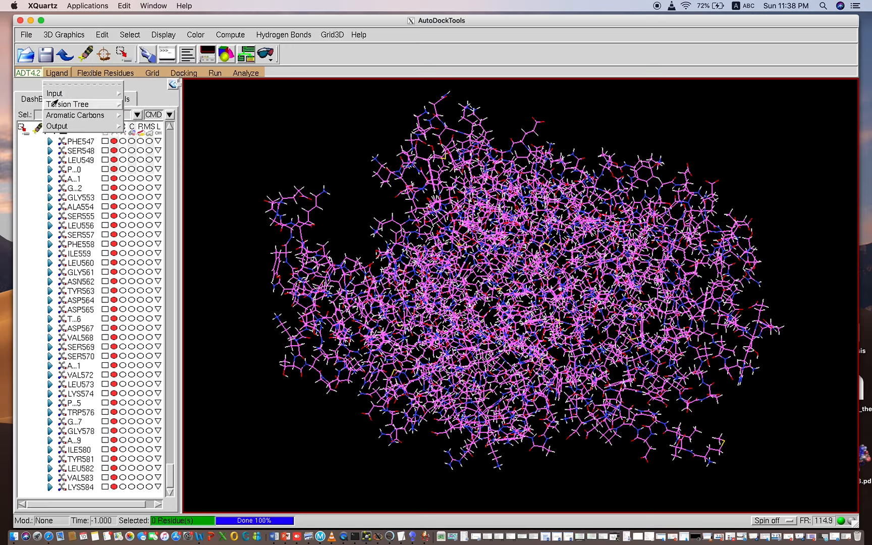
pyautogui.moveTo(56, 96)
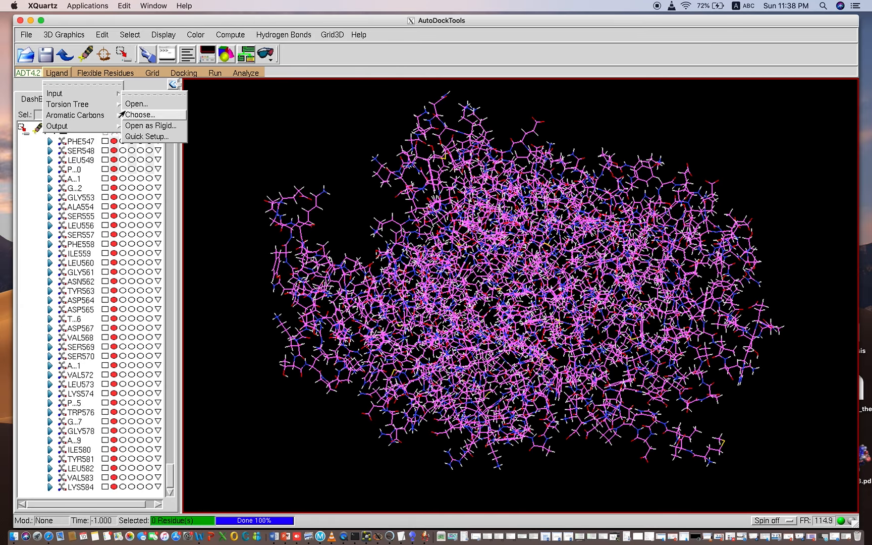
pyautogui.click(141, 106)
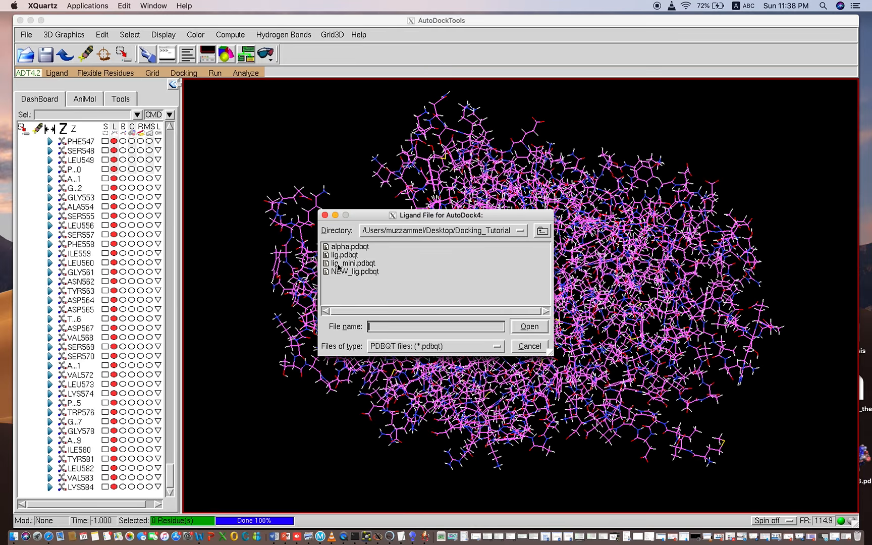
pyautogui.click(340, 264)
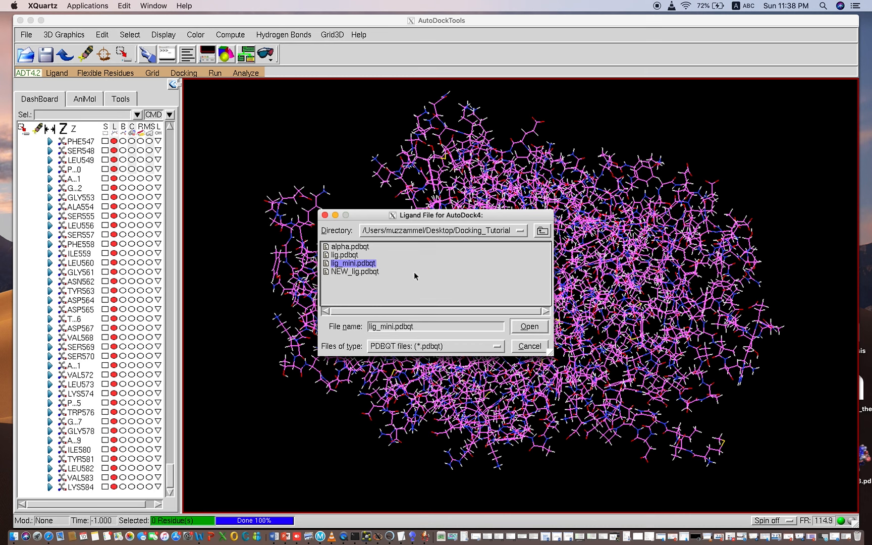
pyautogui.click(530, 327)
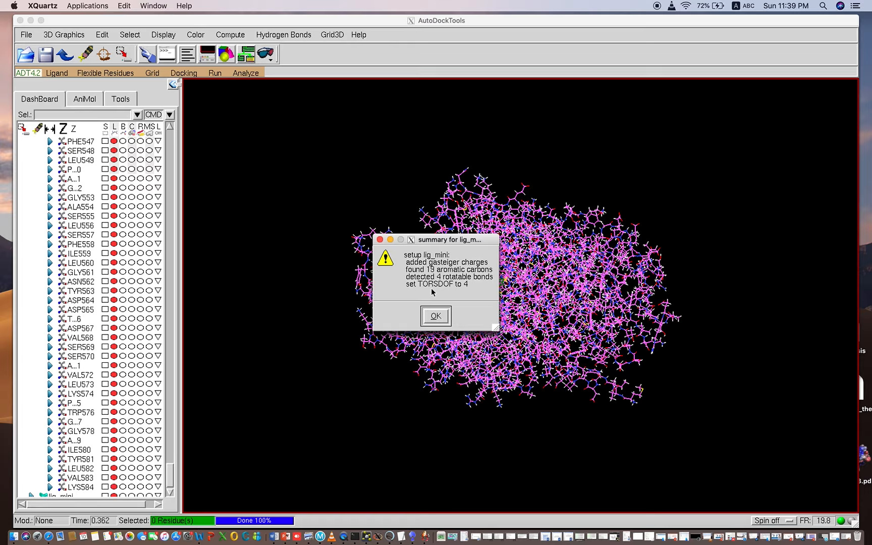
pyautogui.click(436, 316)
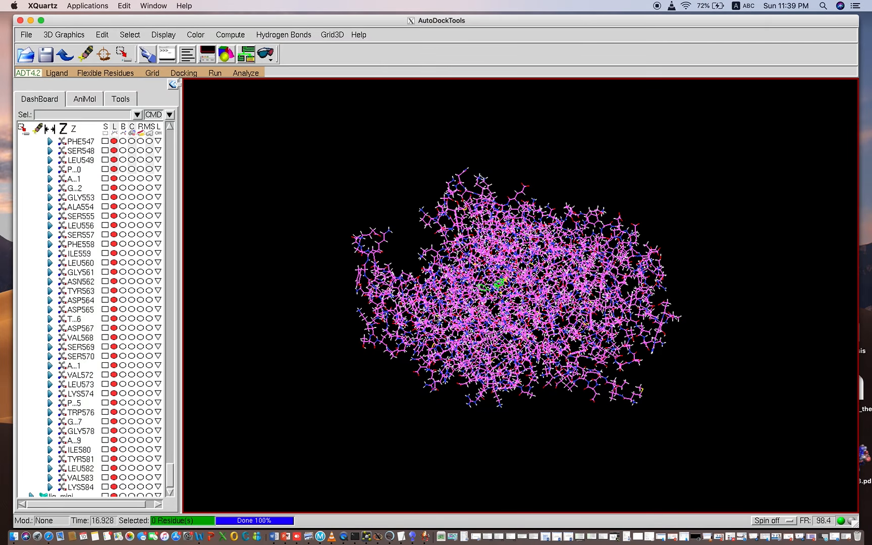
# Collapse the alpha_gluco chain's residue list in the molecule tree and display the lig_mini ligand as thick sticks.
pyautogui.scroll(8, 485, 301)
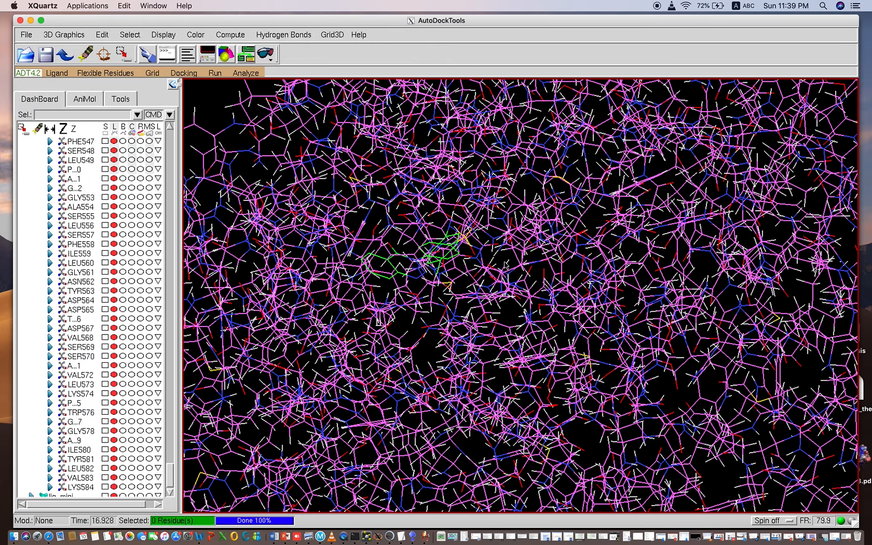
pyautogui.moveTo(506, 260); pyautogui.dragTo(588, 297)
pyautogui.scroll(2, 588, 297)
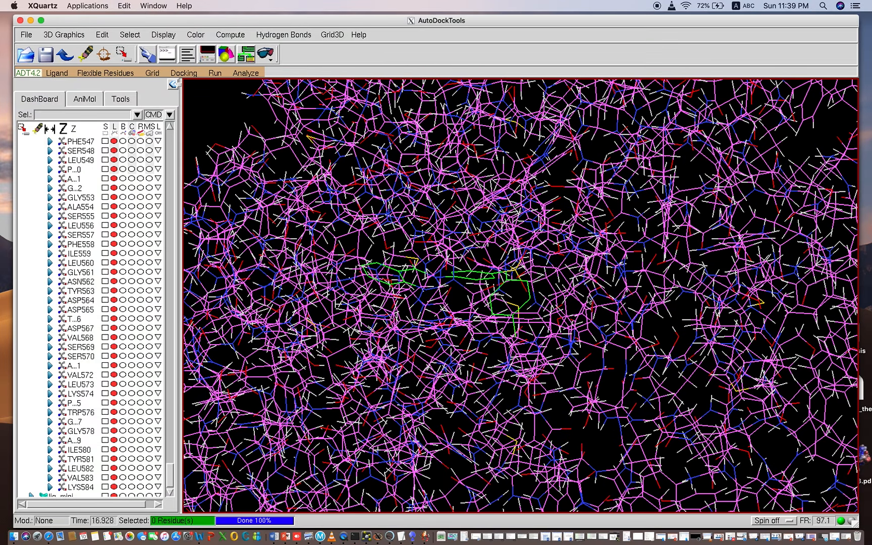
pyautogui.click(43, 156)
pyautogui.moveTo(171, 446); pyautogui.dragTo(179, 133)
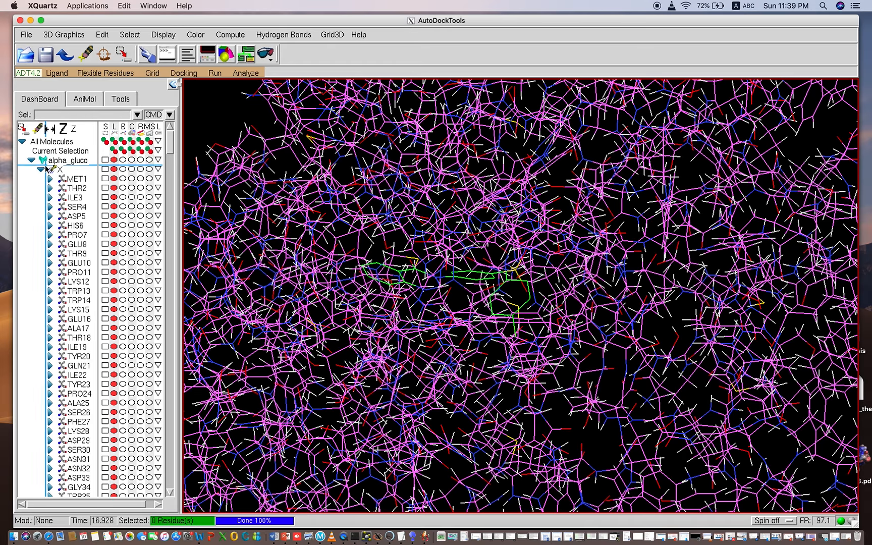
pyautogui.click(40, 169)
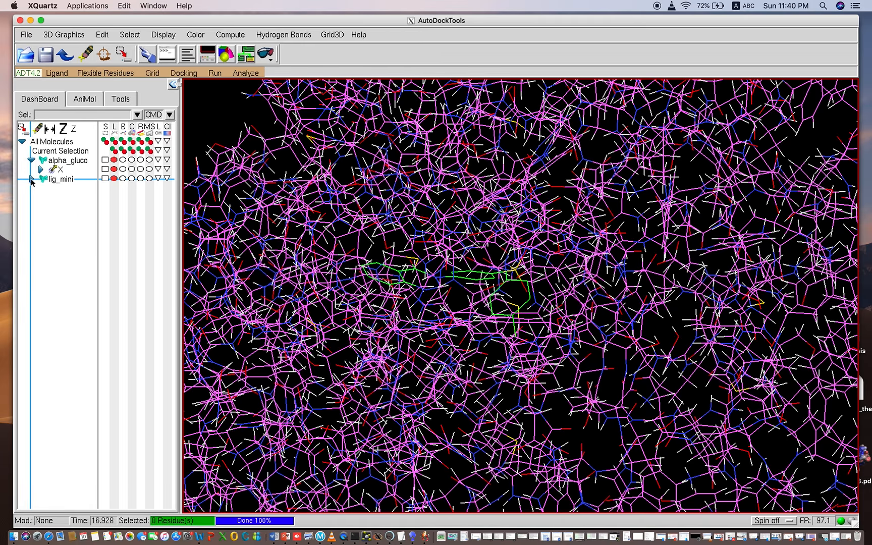
pyautogui.click(123, 179)
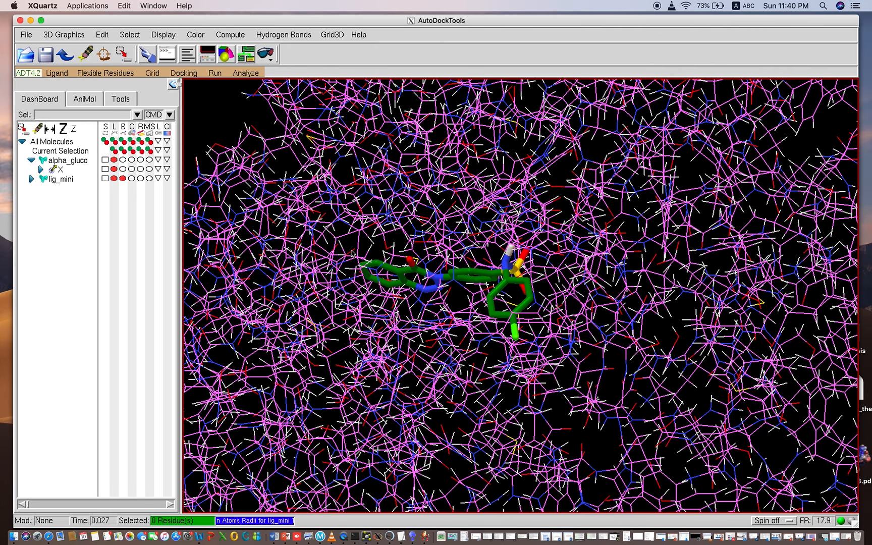
pyautogui.scroll(4, 353, 253)
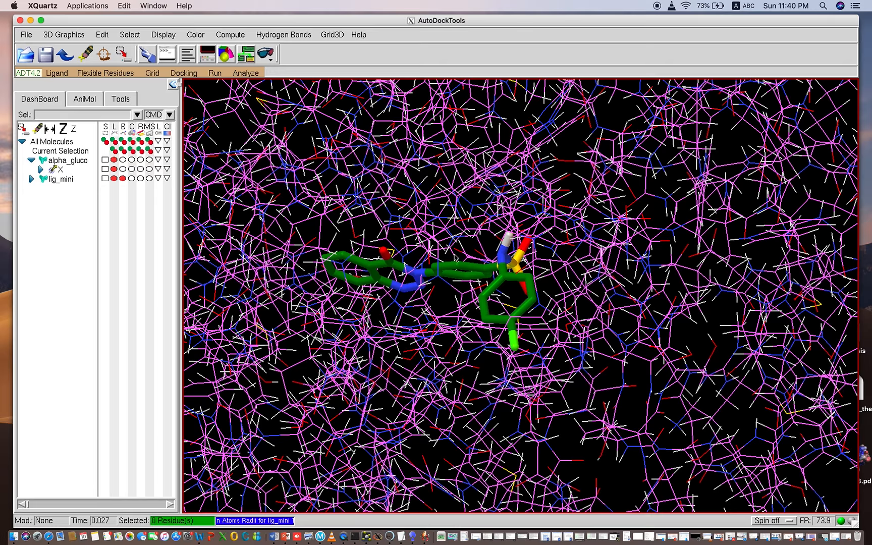
# Detect the root of the lig_mini ligand's torsion tree.
pyautogui.click(55, 74)
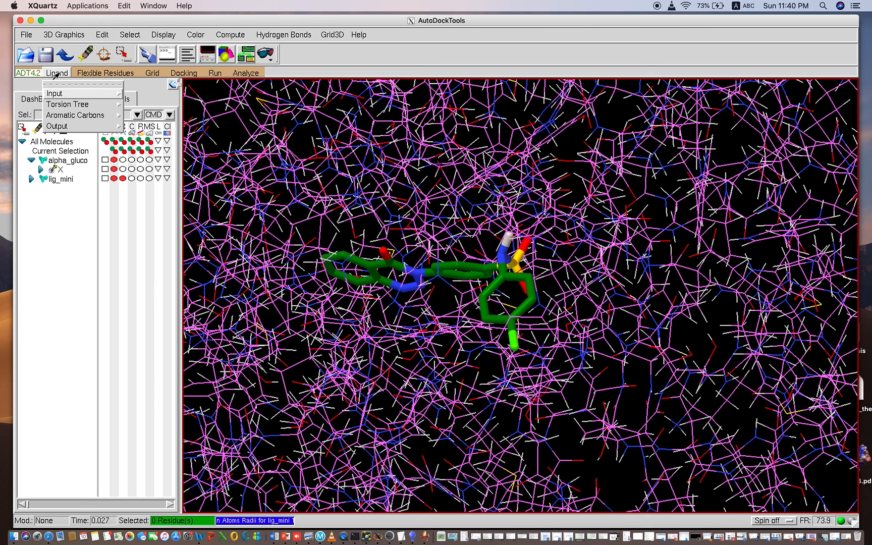
pyautogui.click(55, 105)
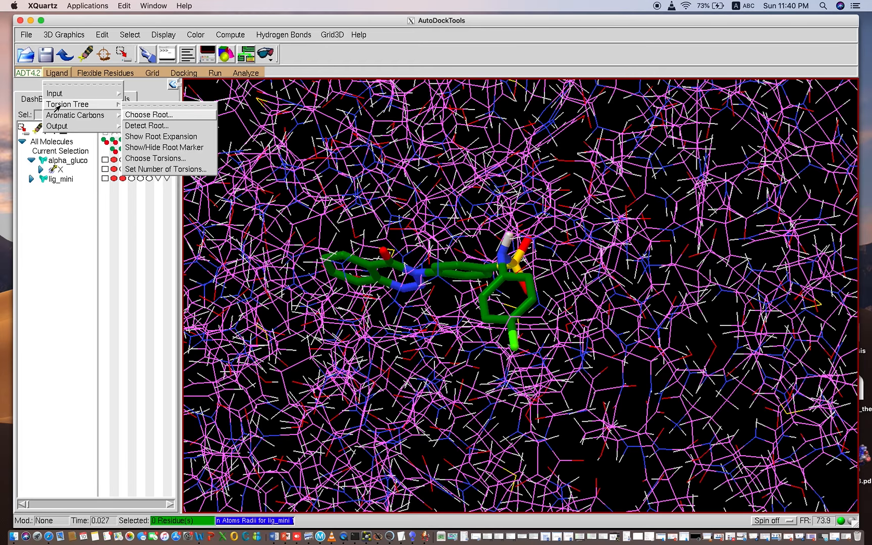
pyautogui.click(148, 127)
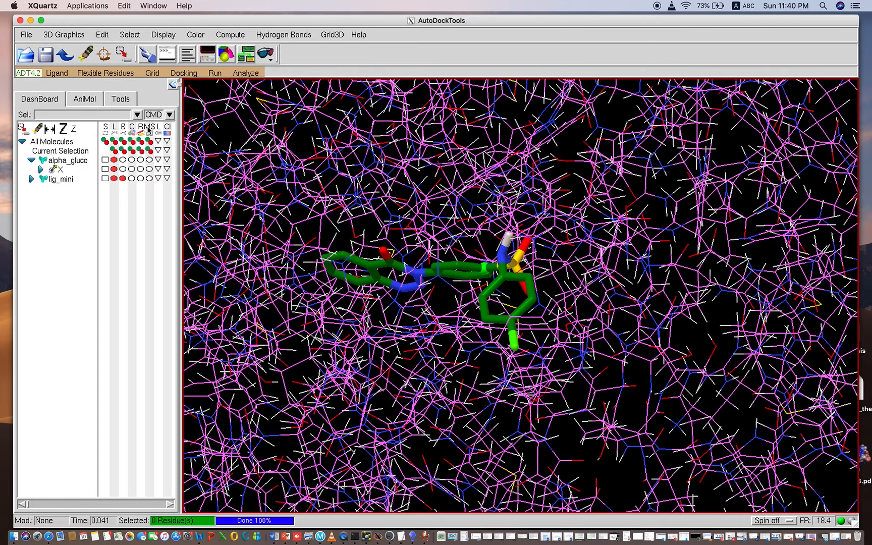
pyautogui.moveTo(456, 294); pyautogui.dragTo(478, 284)
pyautogui.scroll(4, 479, 285)
pyautogui.scroll(4, 480, 286)
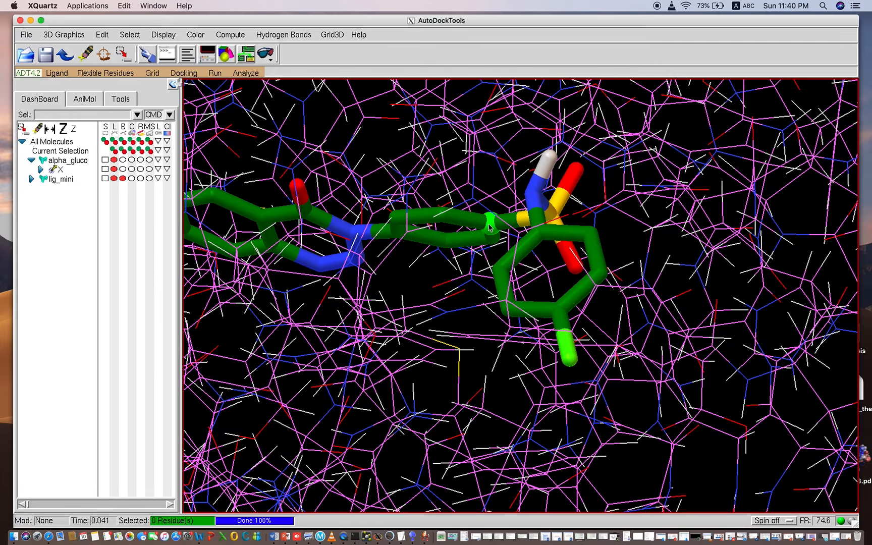
pyautogui.scroll(4, 476, 238)
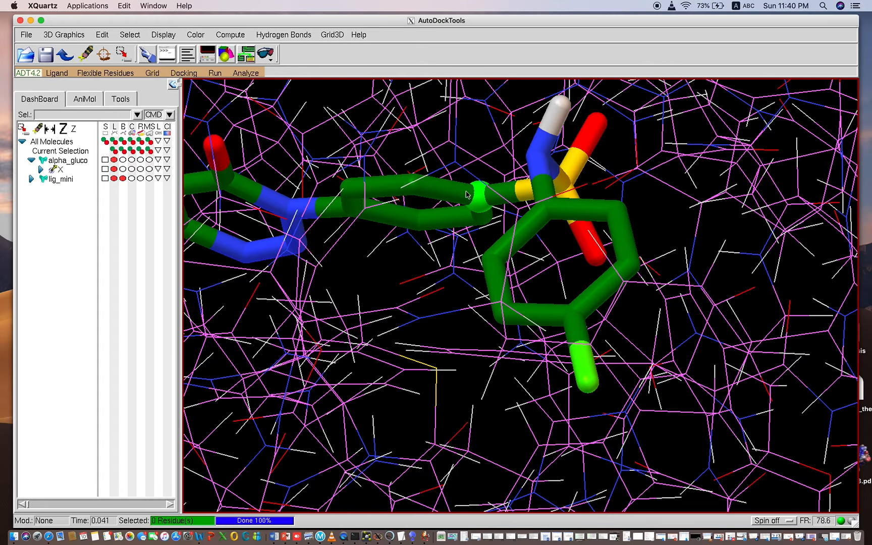
# Rerun the ligand's root detection and inspect the marked root atom on the ring beside the sulfur.
pyautogui.click(62, 74)
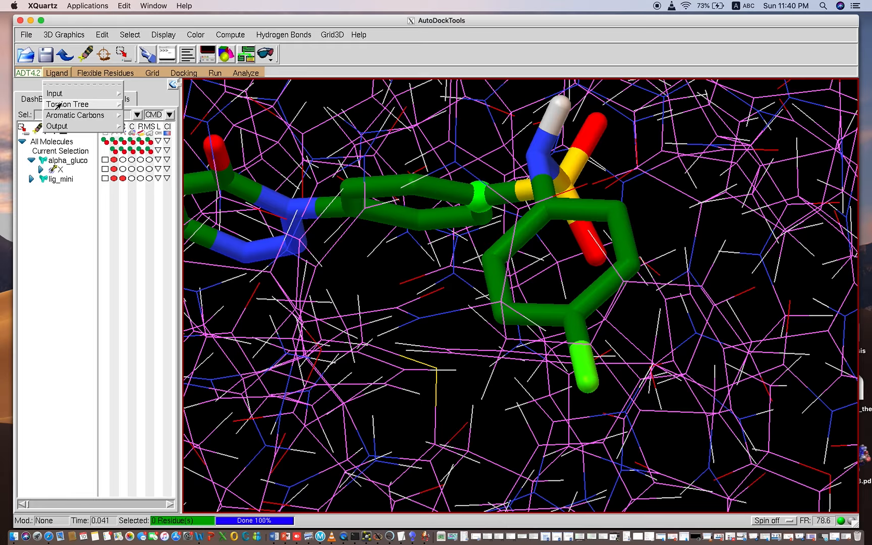
pyautogui.click(57, 105)
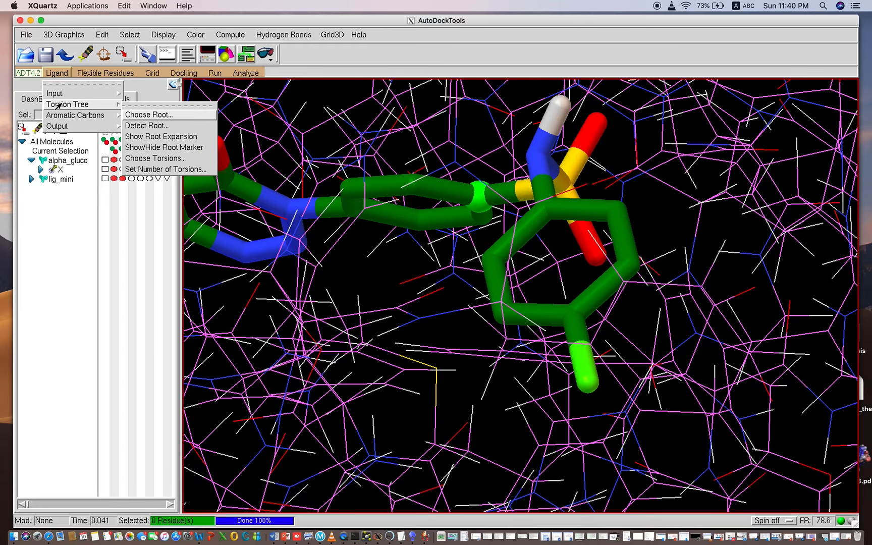
pyautogui.click(146, 126)
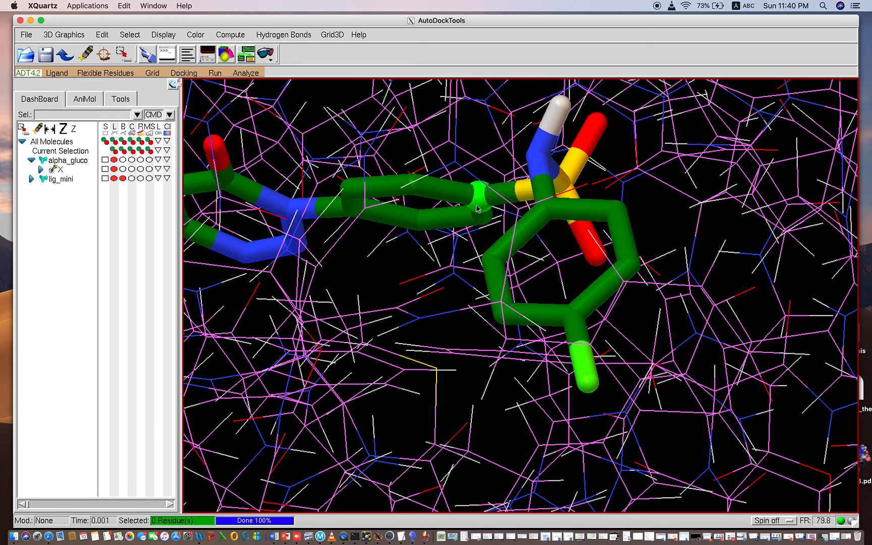
pyautogui.scroll(2, 478, 209)
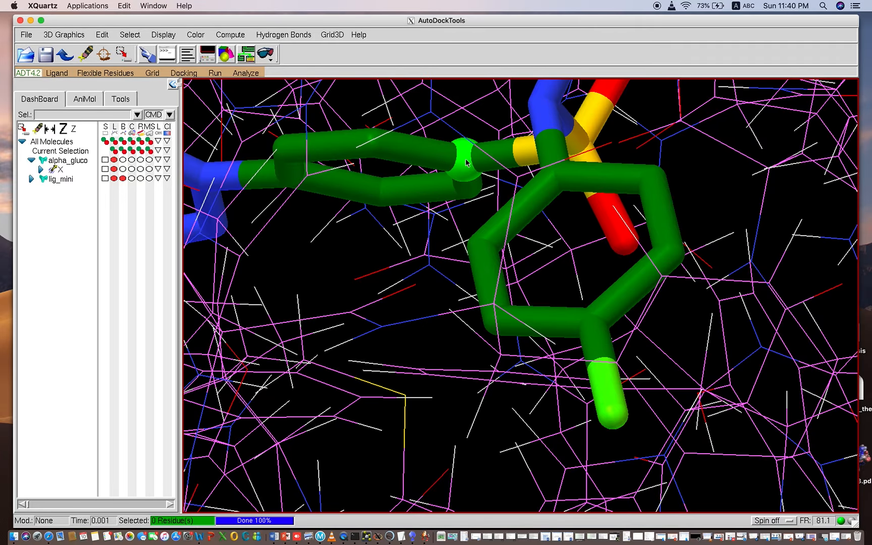
pyautogui.scroll(-1, 440, 256)
pyautogui.scroll(-3, 441, 256)
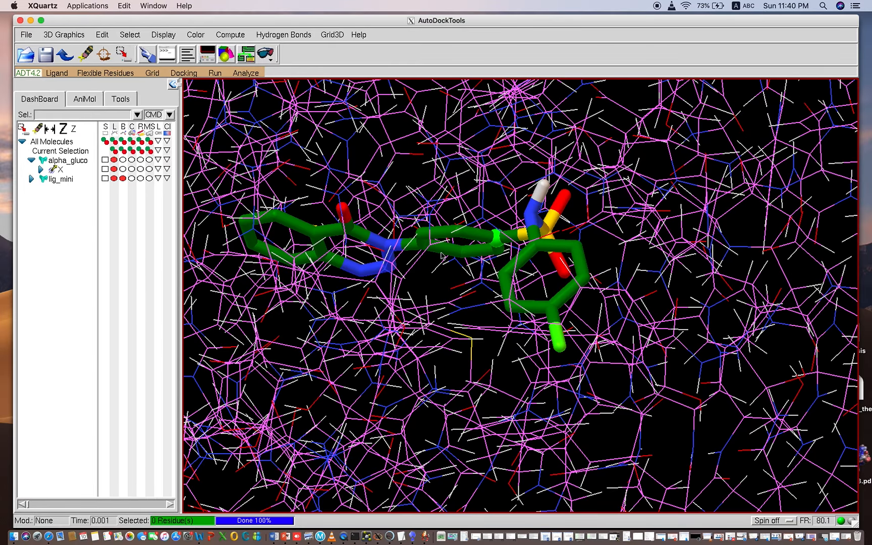
# Check the number of active torsions set for the lig_mini ligand and close the setting unchanged.
pyautogui.click(56, 74)
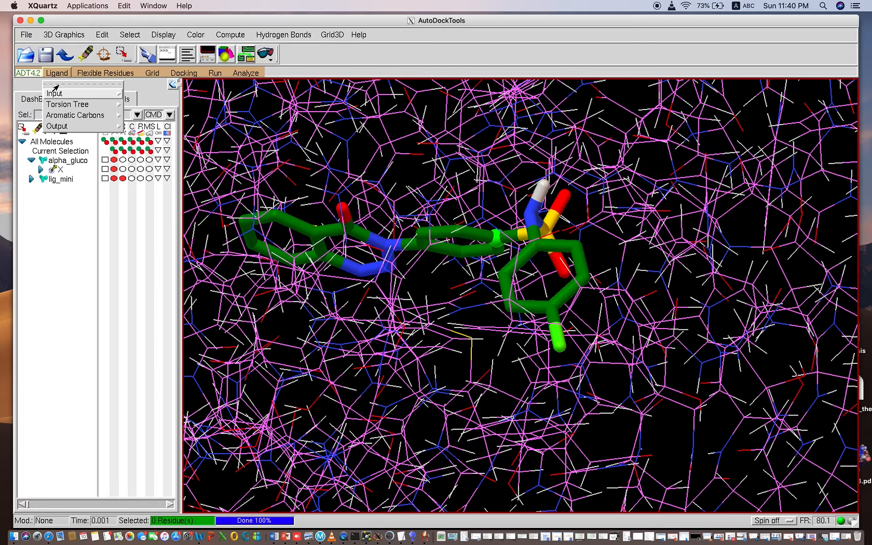
pyautogui.moveTo(56, 105)
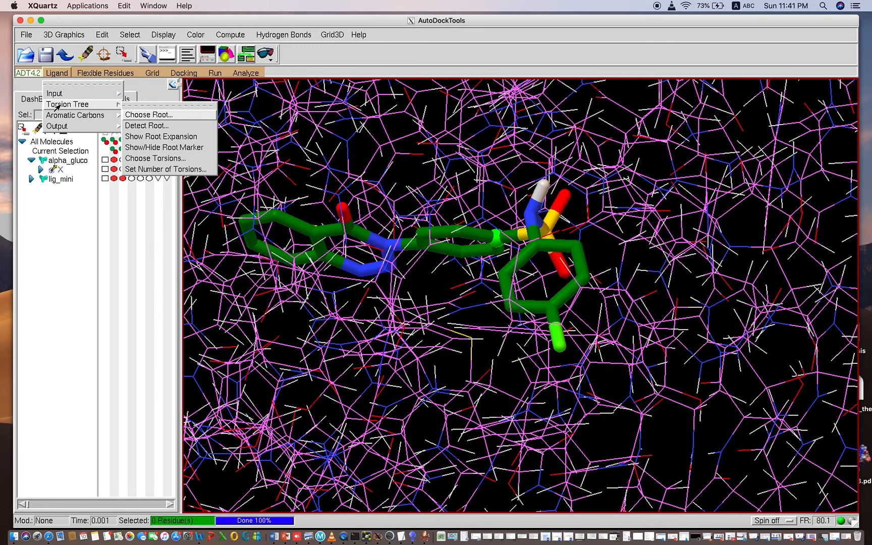
pyautogui.click(155, 170)
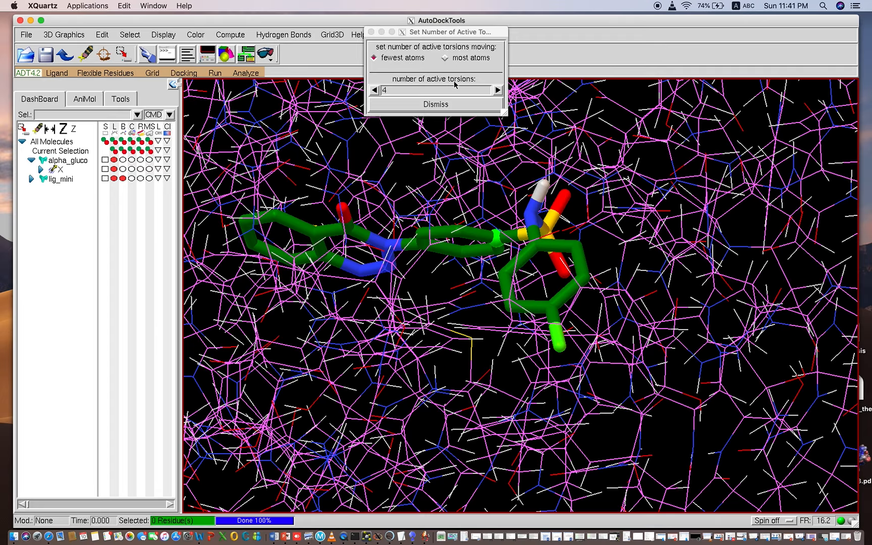
pyautogui.click(425, 108)
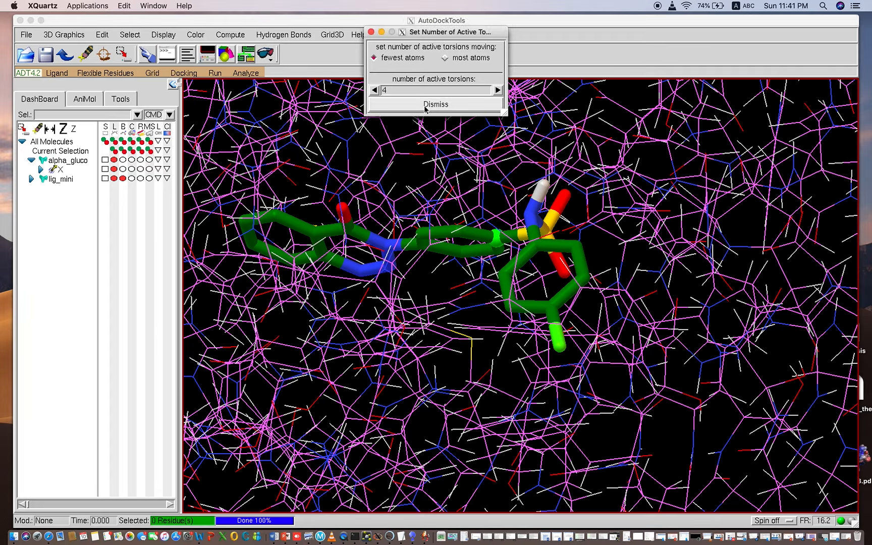
pyautogui.click(425, 108)
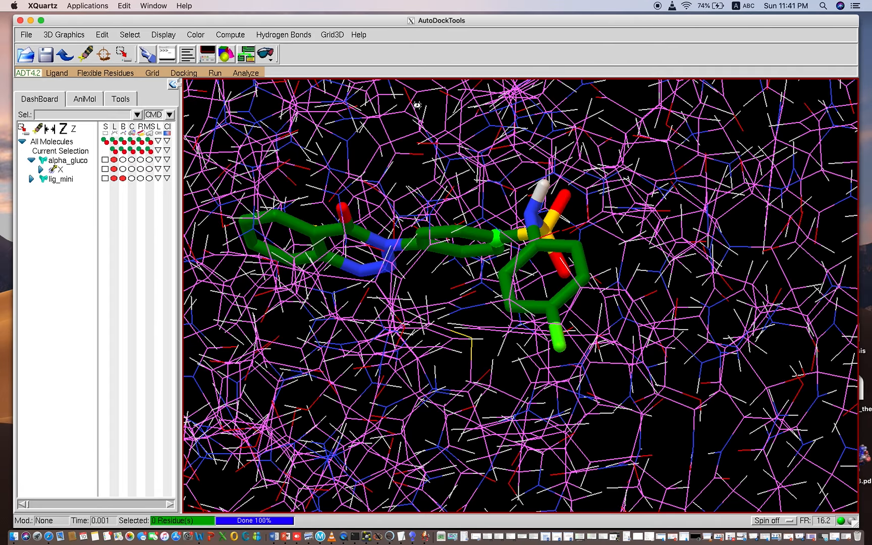
# Review the rotatable bonds of the lig_mini ligand in the torsion count and accept them as they are.
pyautogui.click(57, 73)
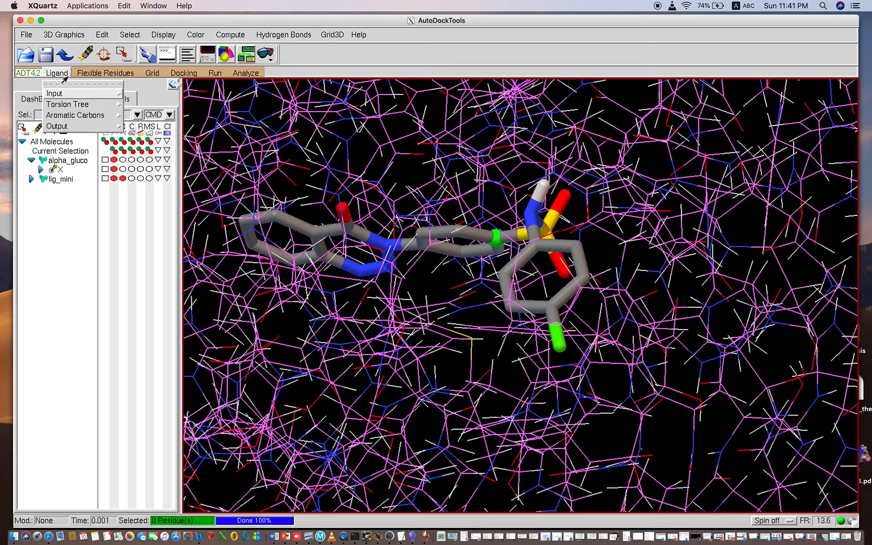
pyautogui.click(68, 106)
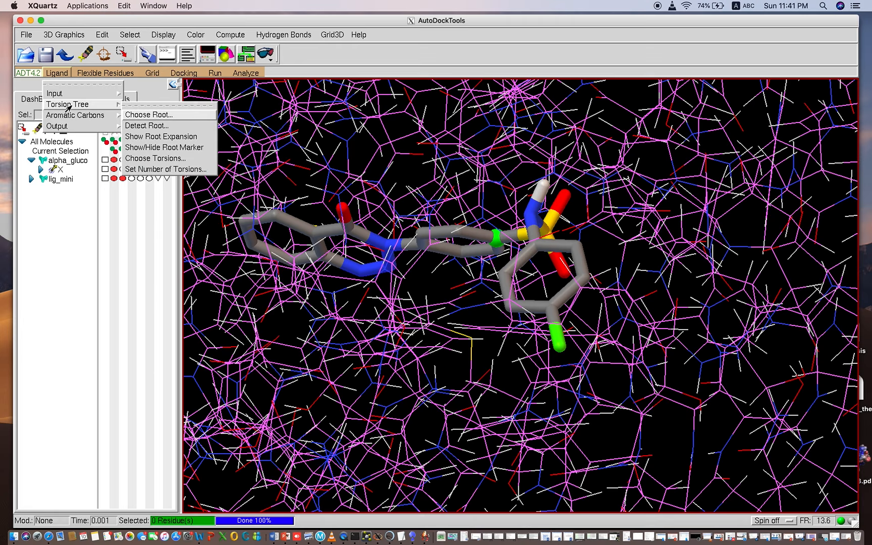
pyautogui.click(147, 158)
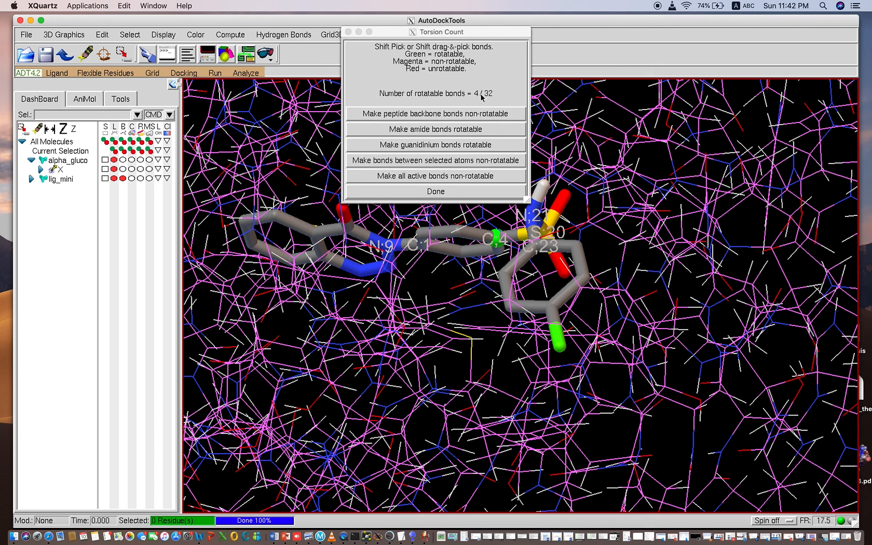
pyautogui.click(436, 191)
pyautogui.click(436, 191)
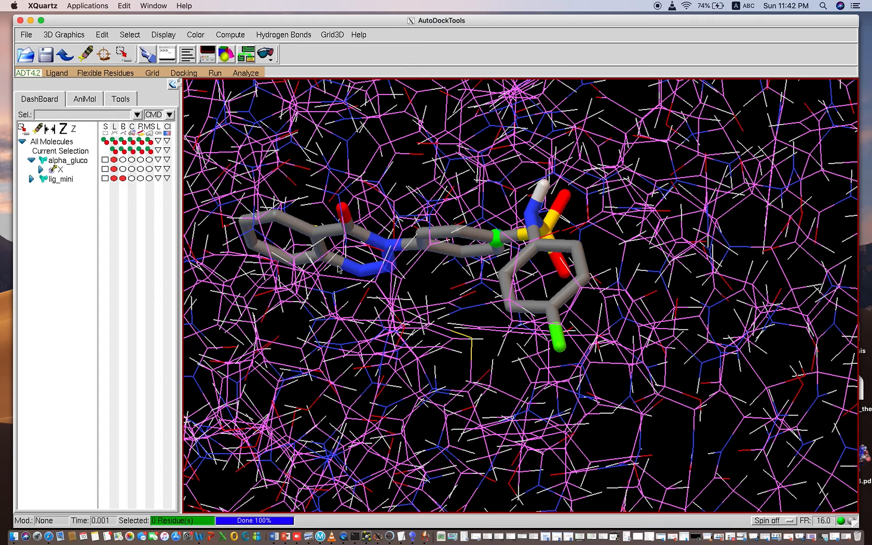
# Choose alpha_gluco as the grid macromolecule and accept its initialization summary.
pyautogui.click(153, 75)
pyautogui.moveTo(171, 104)
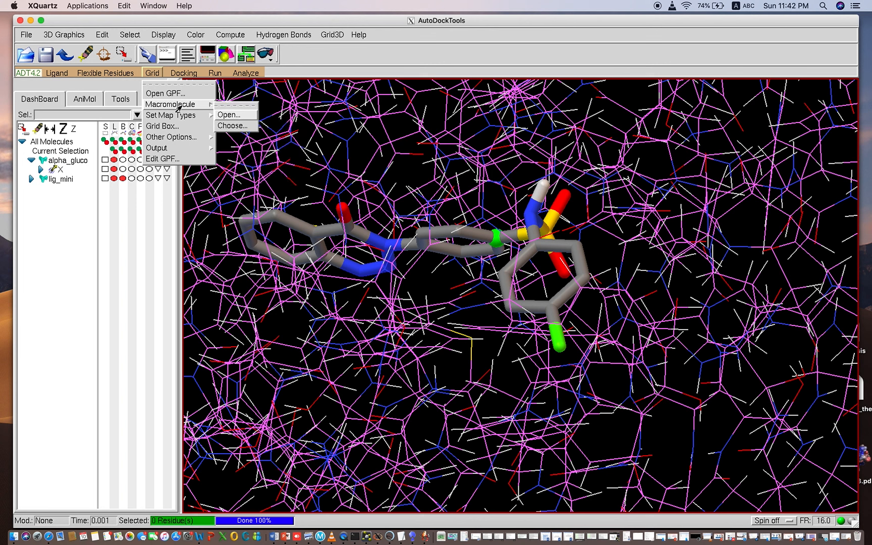
pyautogui.click(227, 126)
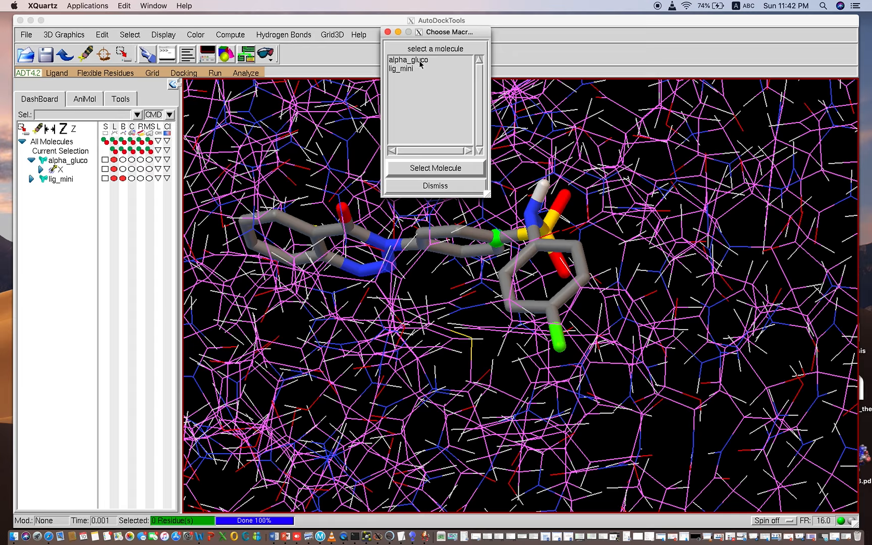
pyautogui.click(420, 61)
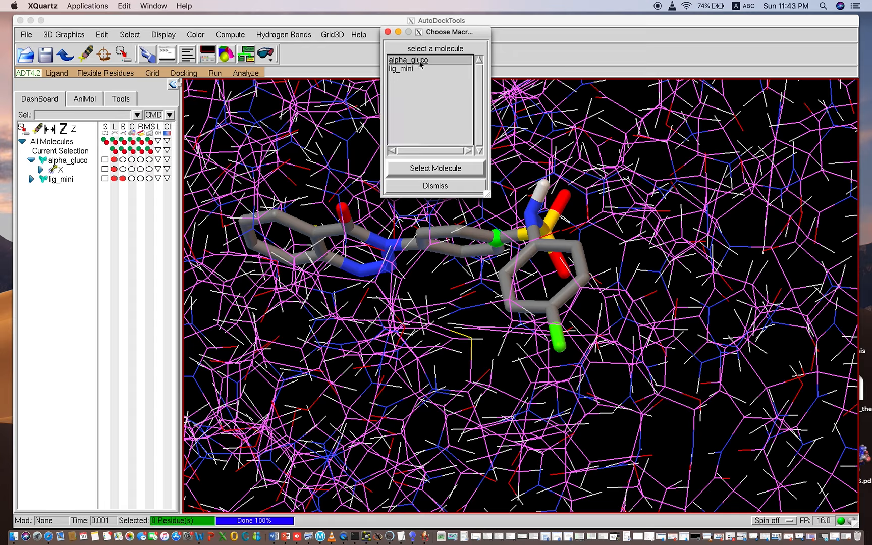
pyautogui.click(427, 168)
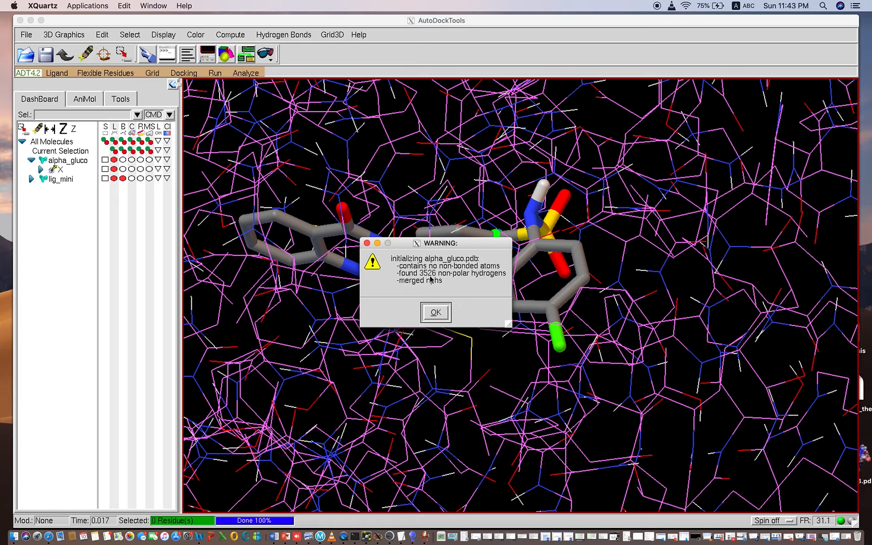
pyautogui.click(435, 313)
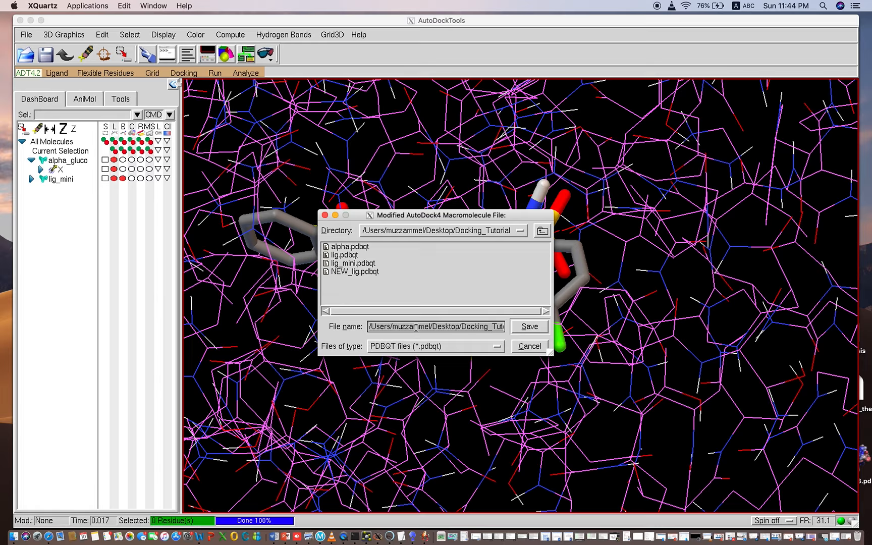
# Save the modified AutoDock4 macromolecule in the Docking_Tutorial folder as a PDBQT file named Muz.
pyautogui.press('BackSpace')
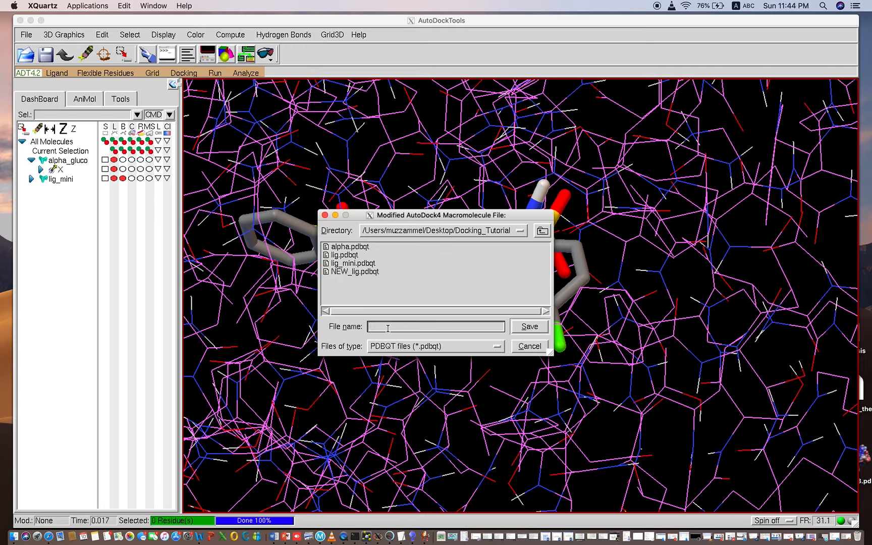
pyautogui.write('New')
pyautogui.press('BackSpace')
pyautogui.press('BackSpace')
pyautogui.press('BackSpace')
pyautogui.write('Muz')
pyautogui.click(531, 327)
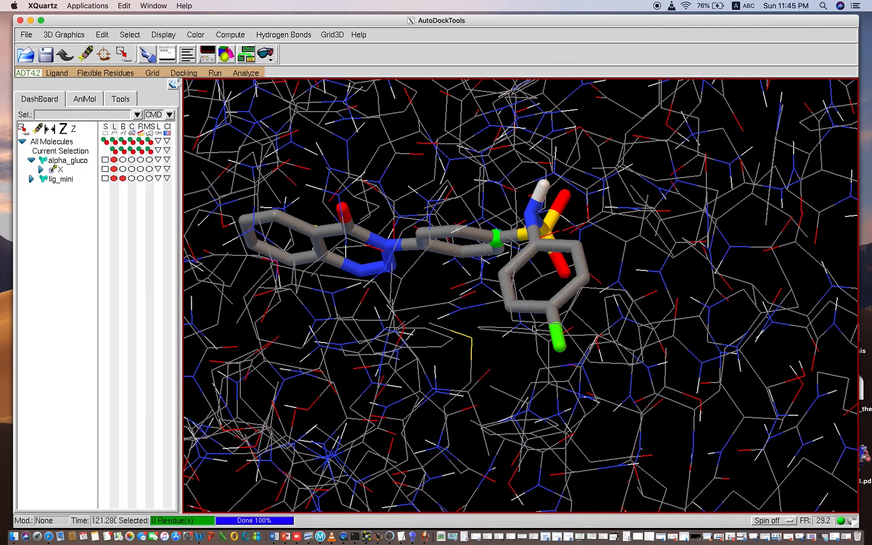
# Switch to Finder and locate the saved Muz.pdbqt file in the Docking_Tutorial folder.
pyautogui.scroll(-10, 516, 363)
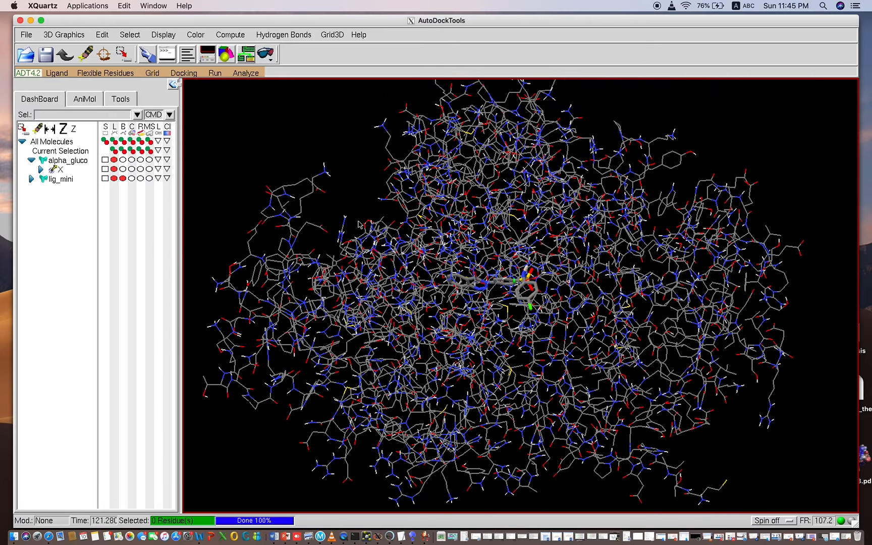
pyautogui.moveTo(347, 182); pyautogui.dragTo(293, 164)
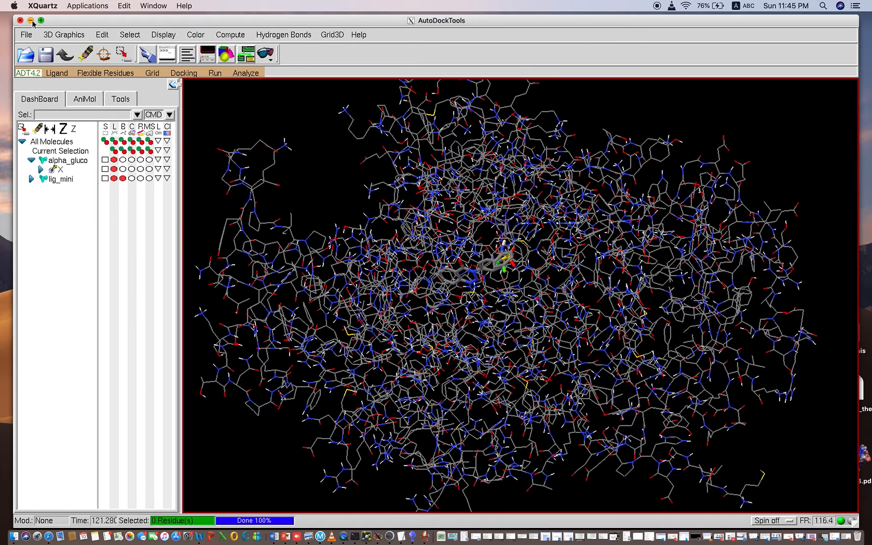
pyautogui.moveTo(214, 22); pyautogui.dragTo(156, 165)
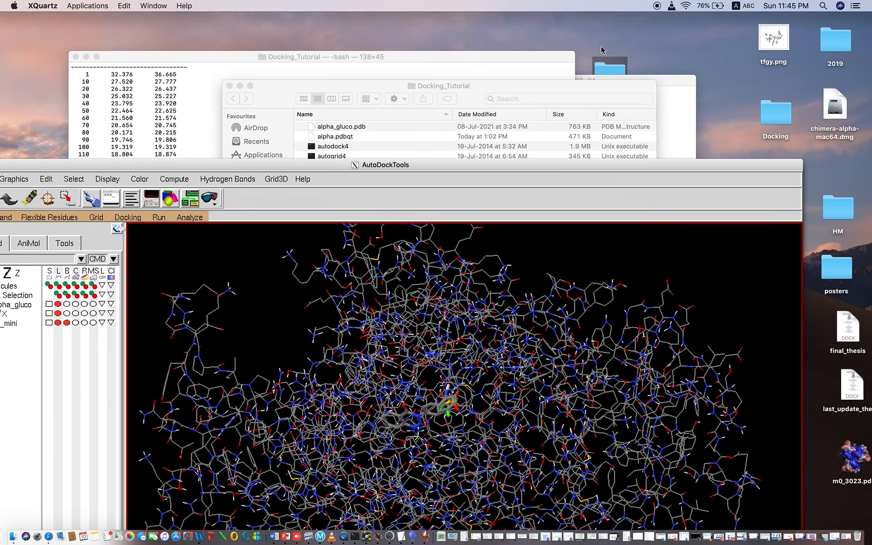
pyautogui.click(609, 71)
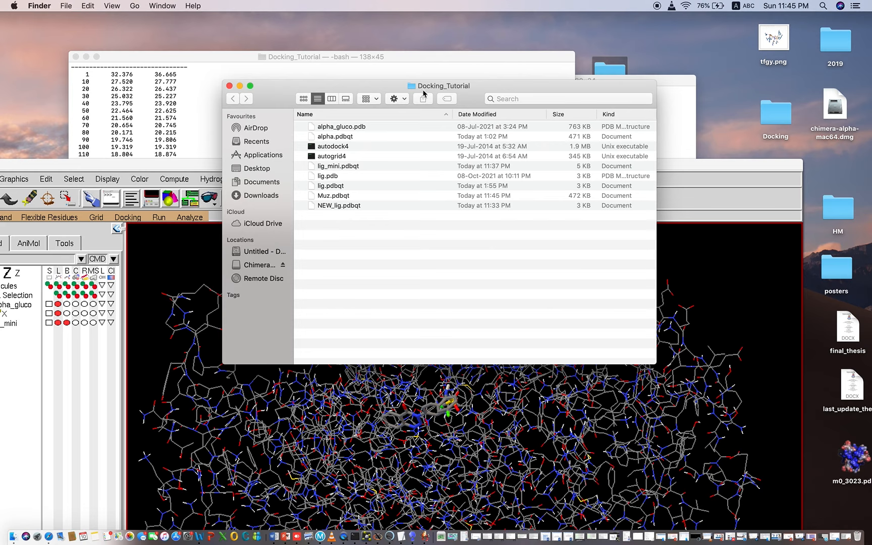
pyautogui.click(329, 198)
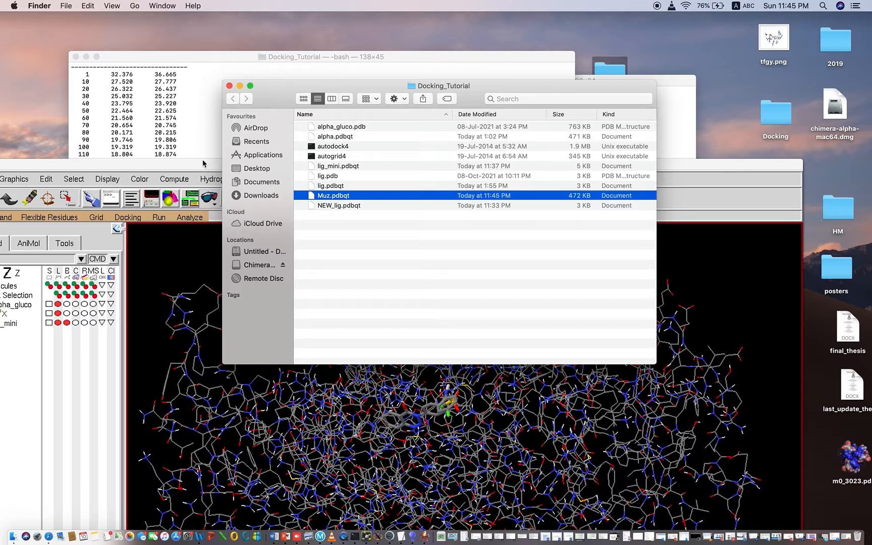
# Minimise both terminal windows, close the Docking_Tutorial folder window and move the AutoDockTools window back into full view.
pyautogui.click(86, 57)
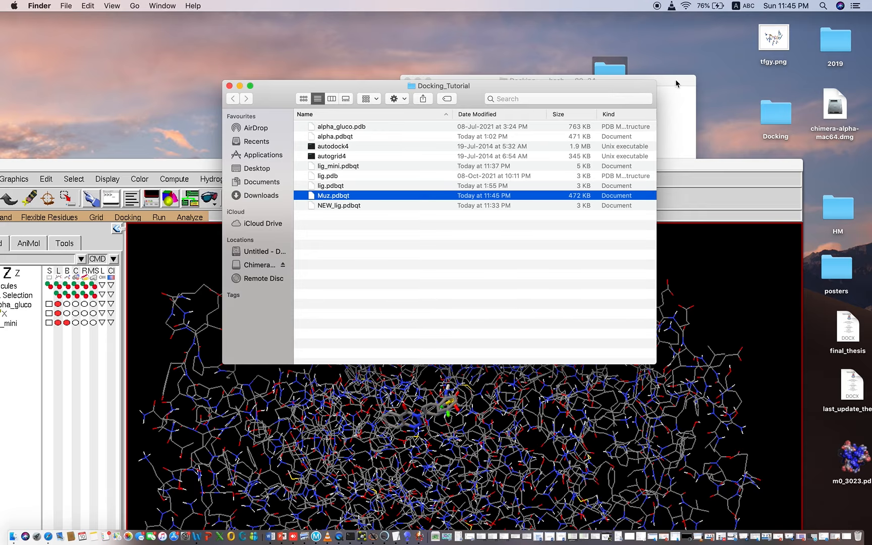
pyautogui.click(671, 83)
pyautogui.click(419, 82)
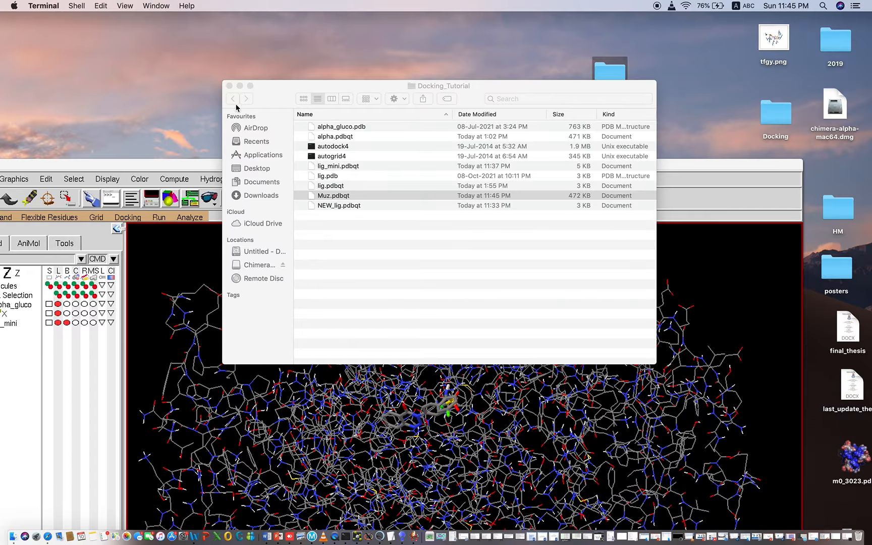
pyautogui.click(229, 86)
pyautogui.moveTo(256, 164); pyautogui.dragTo(328, 22)
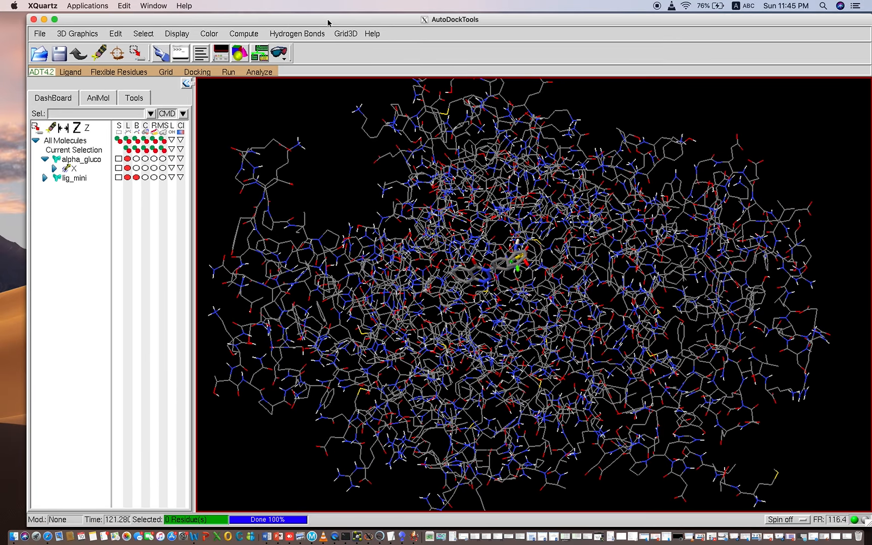
# Try to set the grid map types by choosing lig_mini as the ligand and dismiss the warning.
pyautogui.click(163, 73)
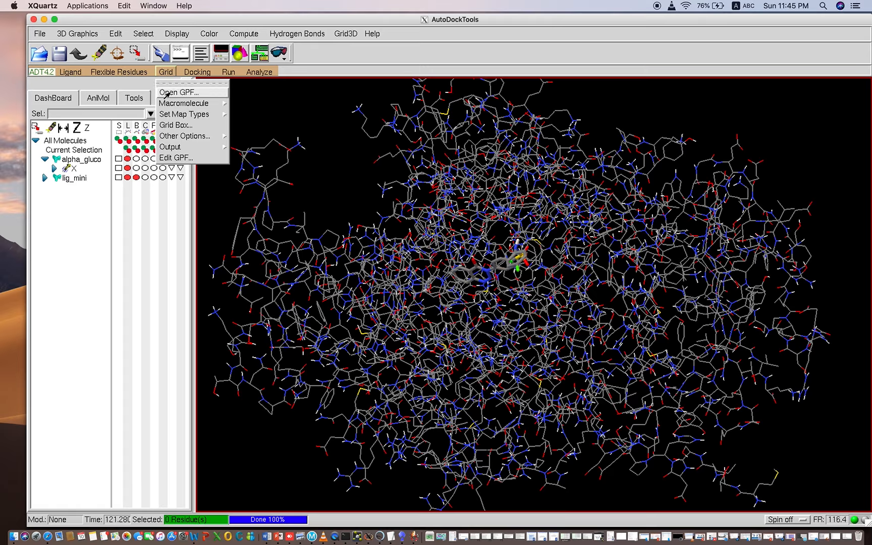
pyautogui.moveTo(174, 117)
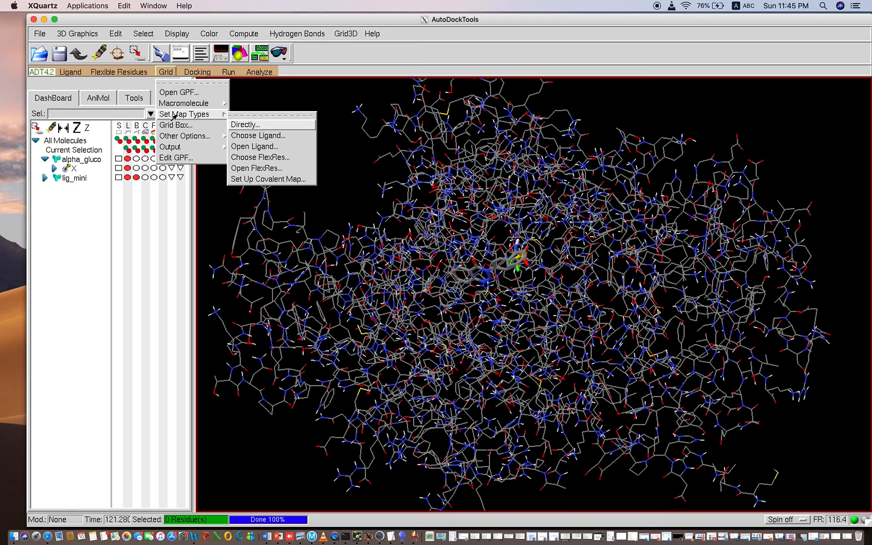
pyautogui.click(255, 135)
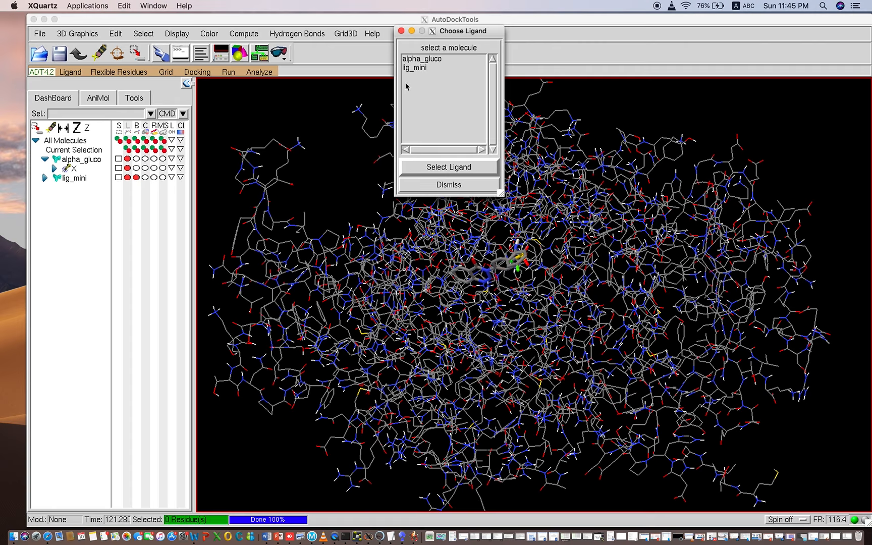
pyautogui.click(410, 69)
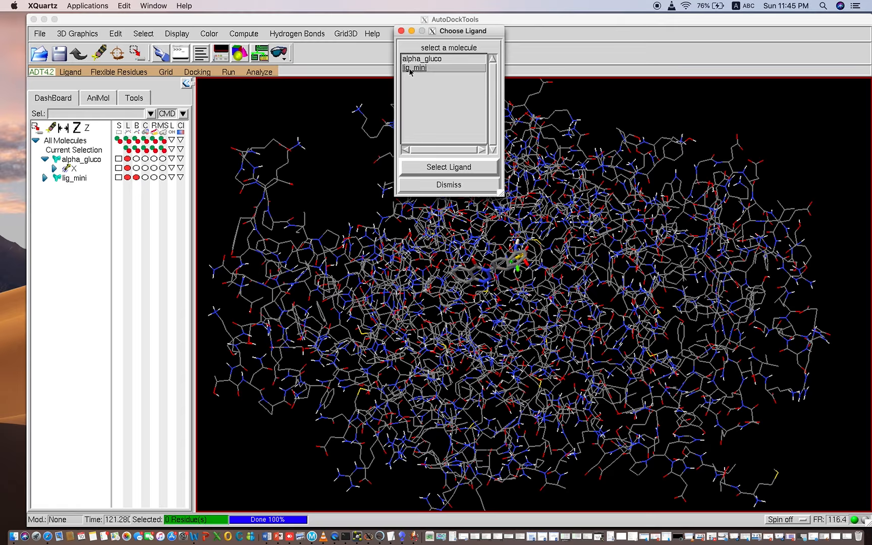
pyautogui.click(454, 168)
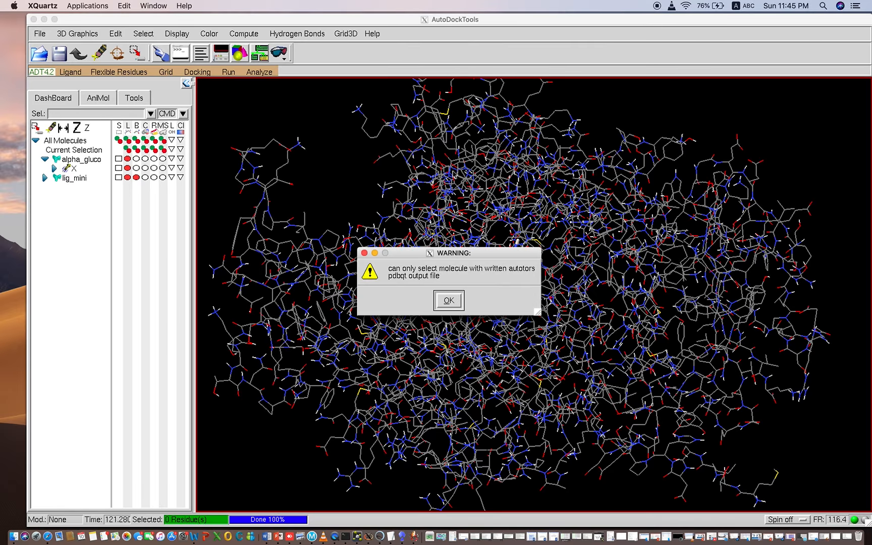
pyautogui.click(447, 308)
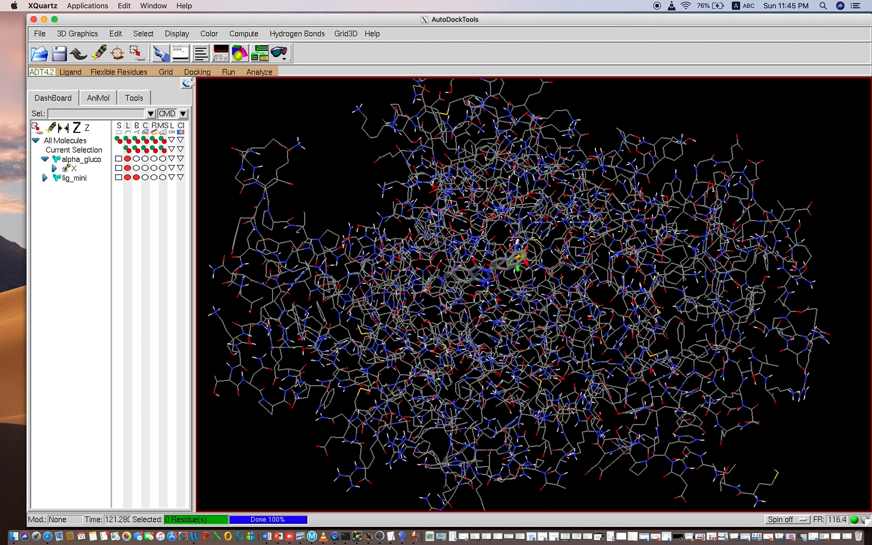
pyautogui.click(167, 72)
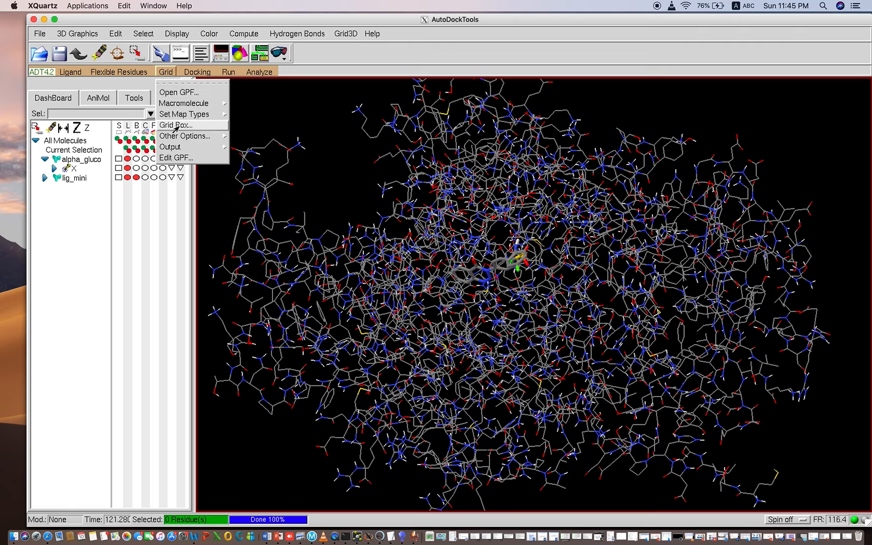
pyautogui.moveTo(179, 104)
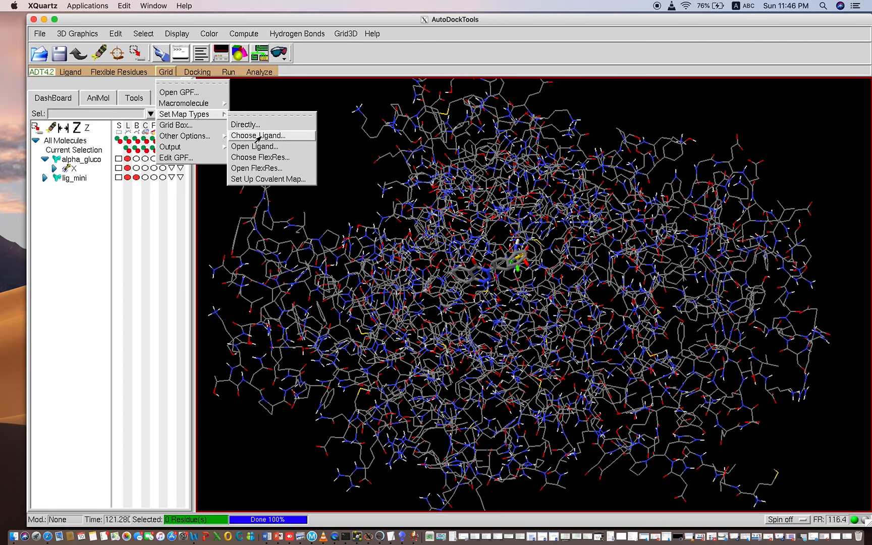
pyautogui.click(258, 135)
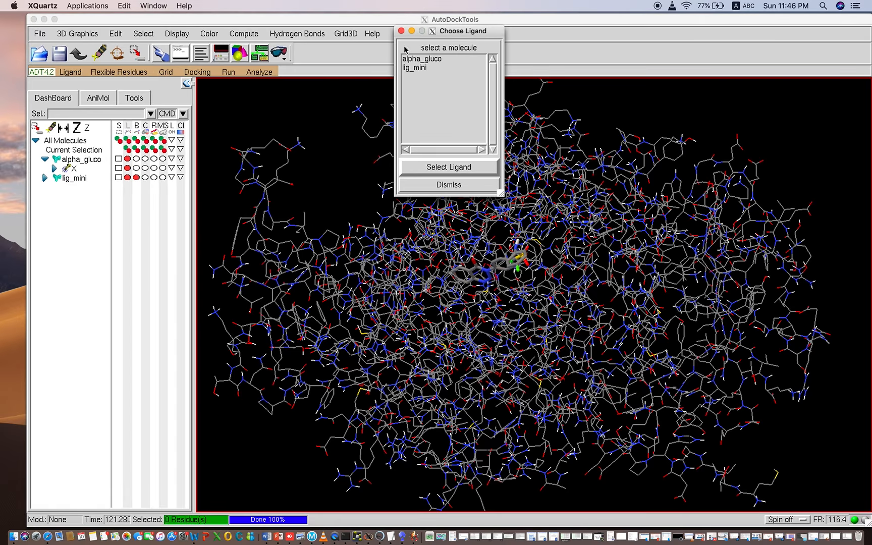
pyautogui.click(401, 31)
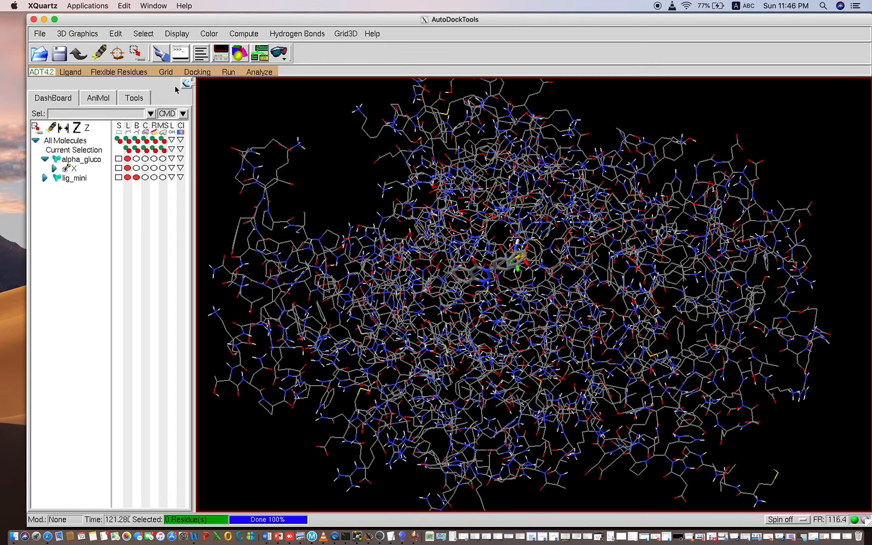
# Retry choosing the already loaded lig_mini molecule as the ligand for the grid map types.
pyautogui.click(166, 72)
pyautogui.moveTo(167, 104)
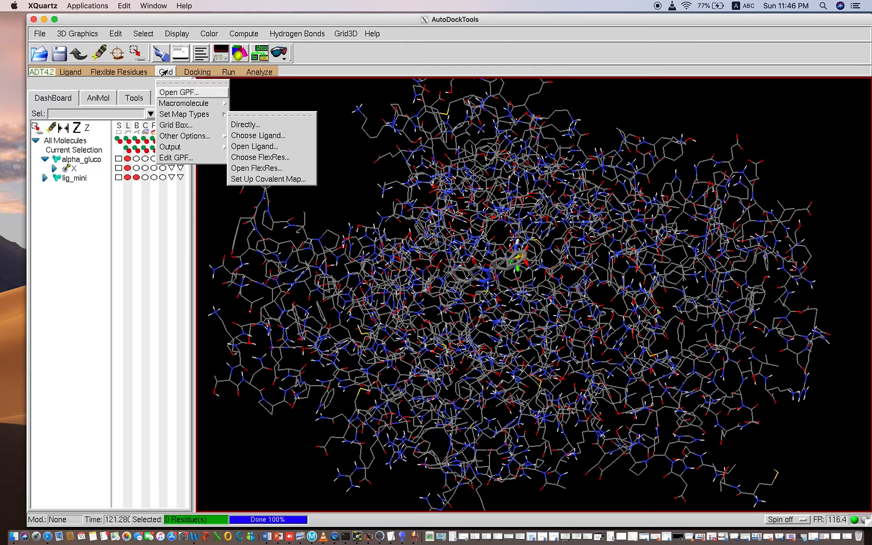
pyautogui.moveTo(135, 73)
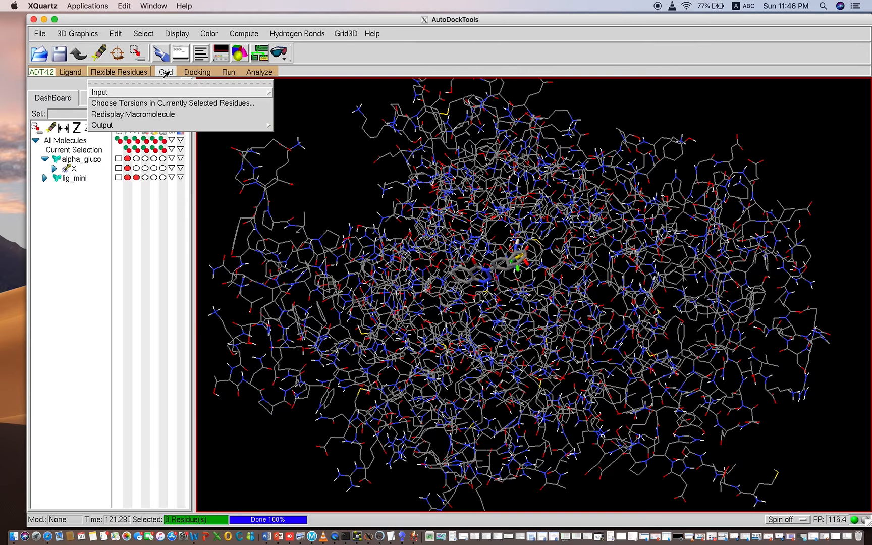
pyautogui.moveTo(166, 74)
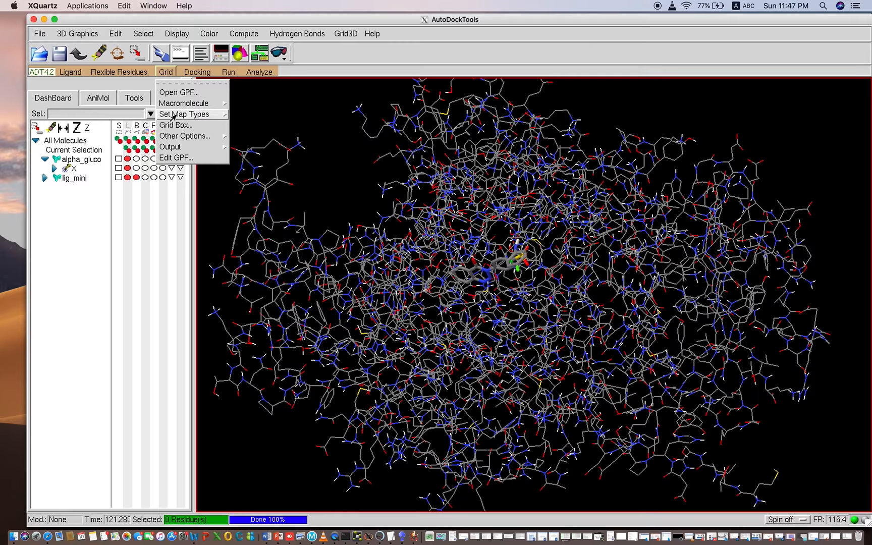
pyautogui.click(247, 134)
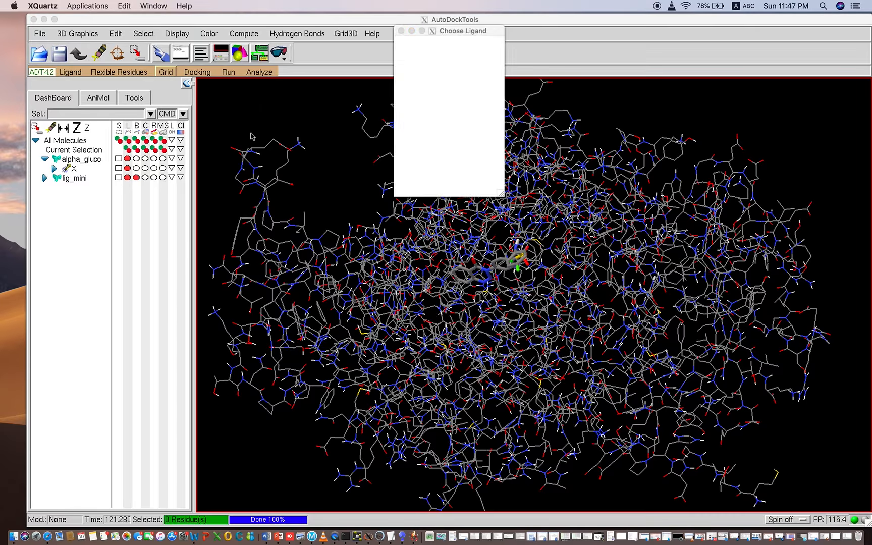
pyautogui.click(409, 69)
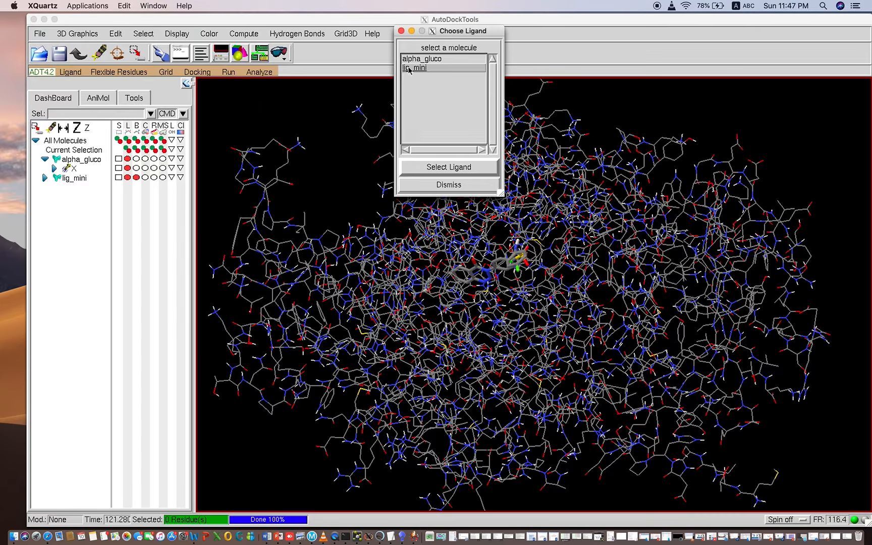
pyautogui.click(438, 167)
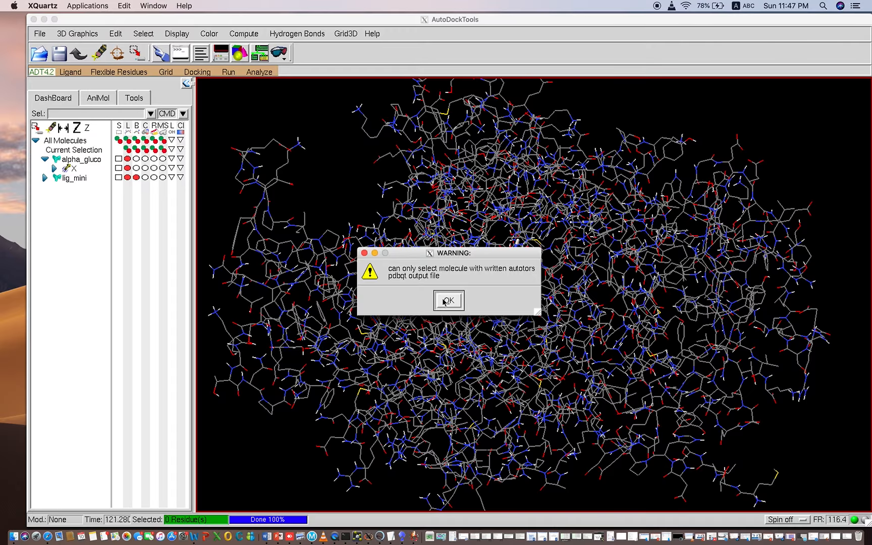
# Dismiss the warning, open the Grid Box options and move the dialog clear of the structure.
pyautogui.click(446, 301)
pyautogui.click(166, 72)
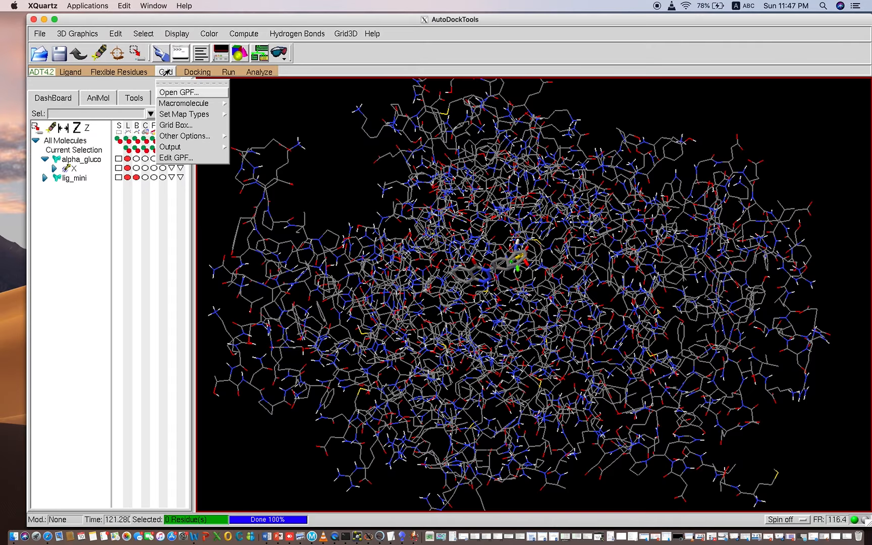
pyautogui.click(176, 126)
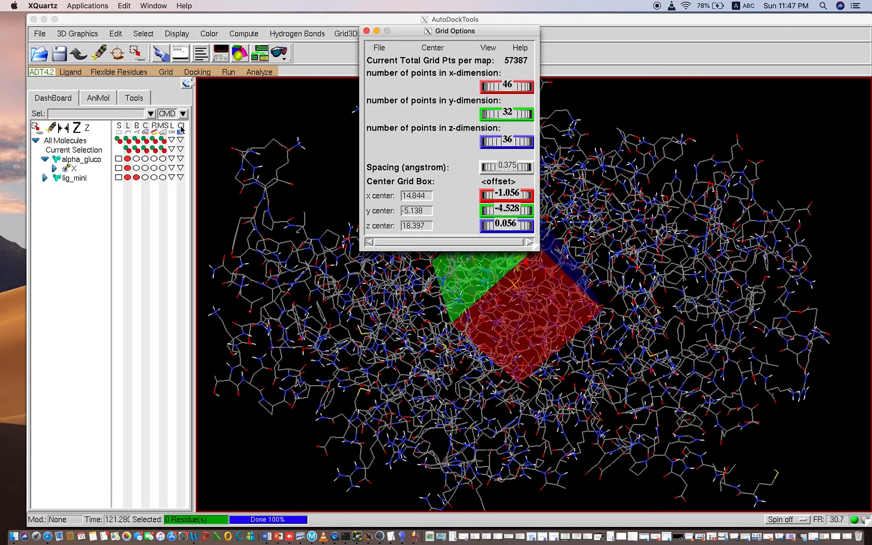
pyautogui.moveTo(402, 35); pyautogui.dragTo(85, 169)
pyautogui.click(309, 184)
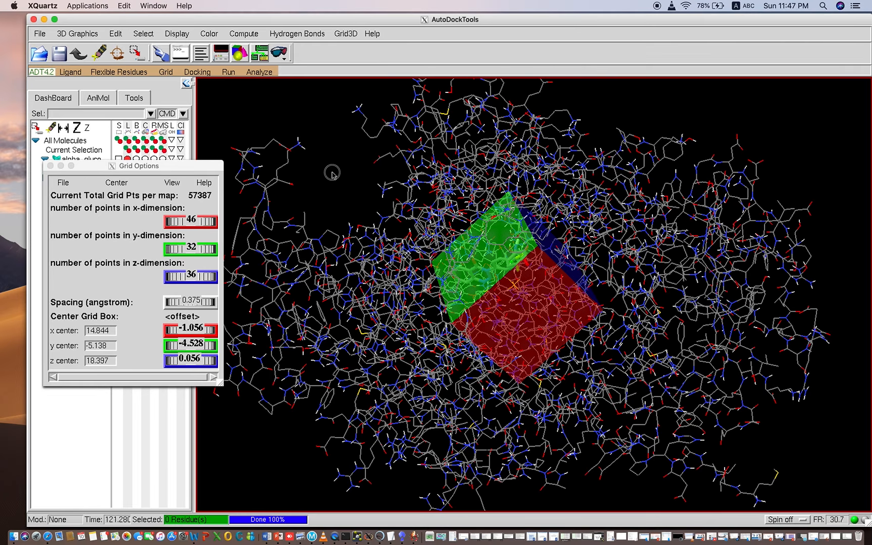
# Display alpha_gluco as ribbons and hide its line representation.
pyautogui.moveTo(430, 271); pyautogui.dragTo(446, 273, button='middle')
pyautogui.moveTo(721, 394); pyautogui.dragTo(509, 232)
pyautogui.moveTo(549, 251); pyautogui.dragTo(550, 254, button='middle')
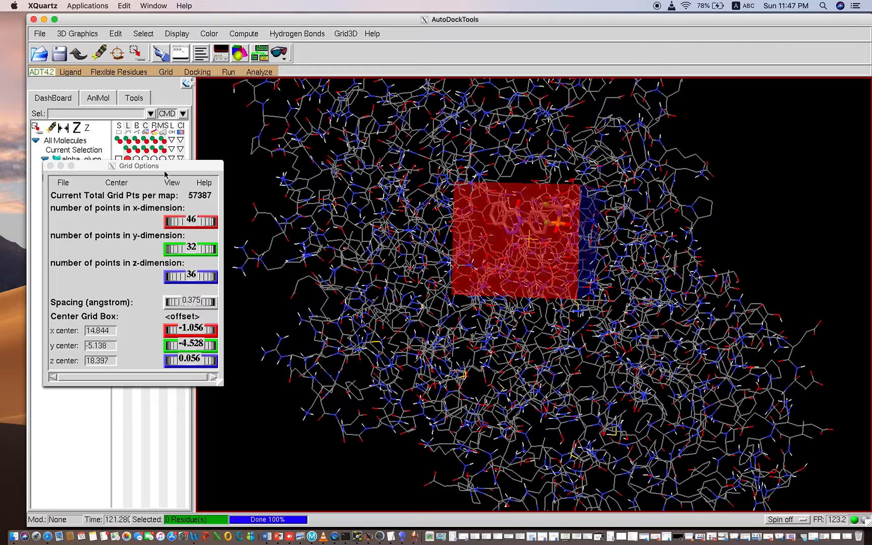
pyautogui.moveTo(160, 169); pyautogui.dragTo(730, 44)
pyautogui.click(241, 120)
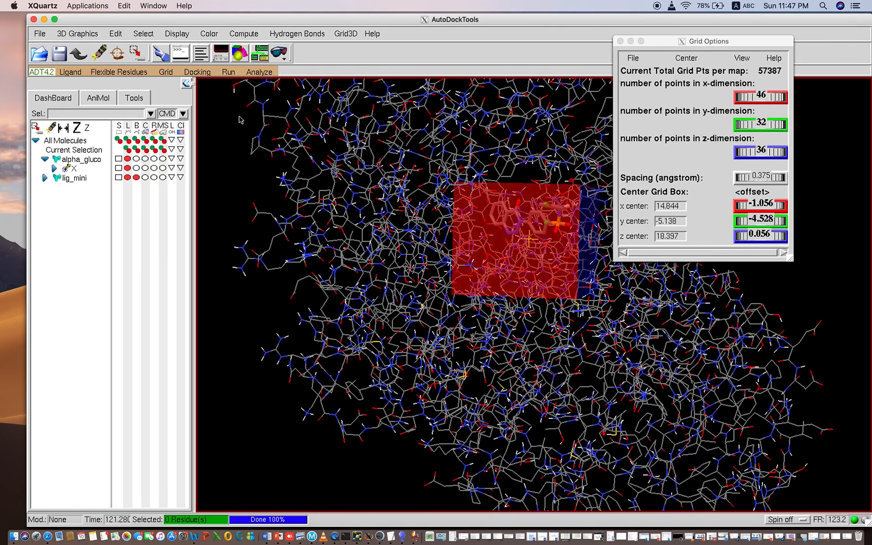
pyautogui.click(153, 168)
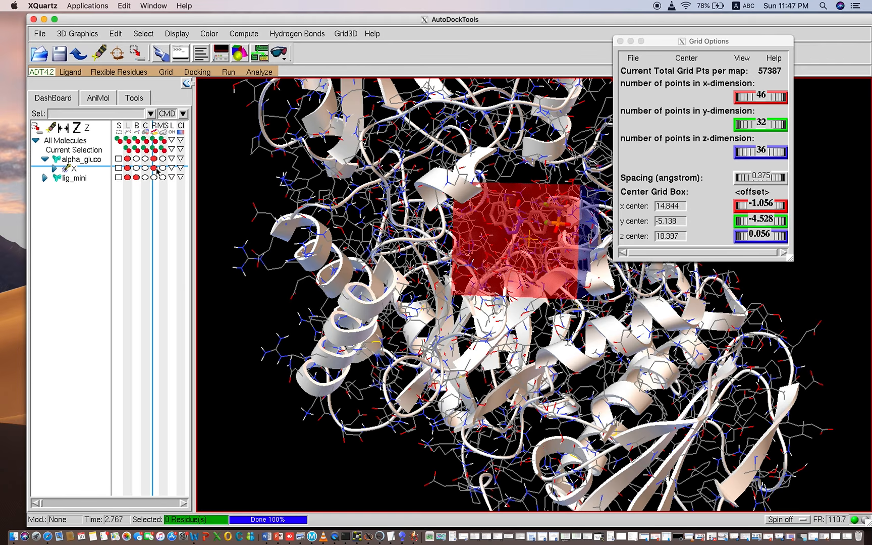
pyautogui.click(128, 159)
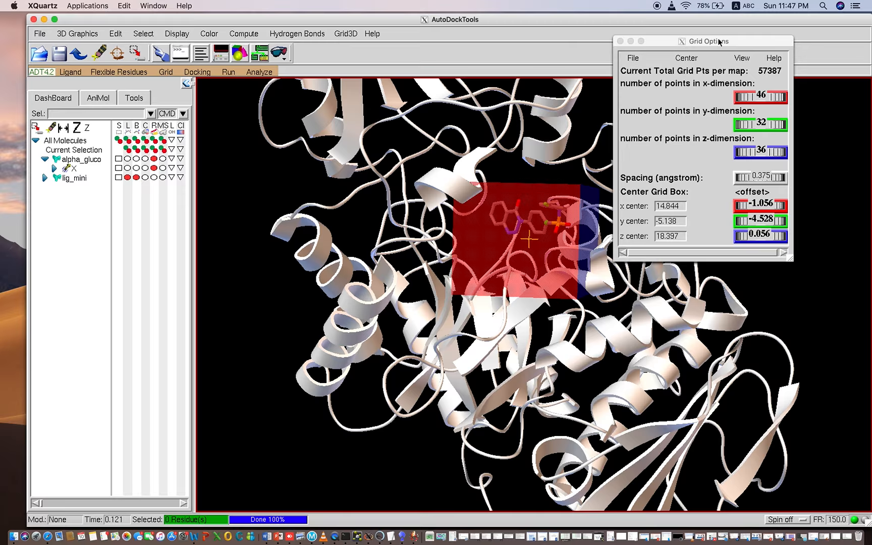
# Set the grid box to 54 points in the x-dimension and 28 in the y-dimension.
pyautogui.moveTo(709, 43); pyautogui.dragTo(158, 132)
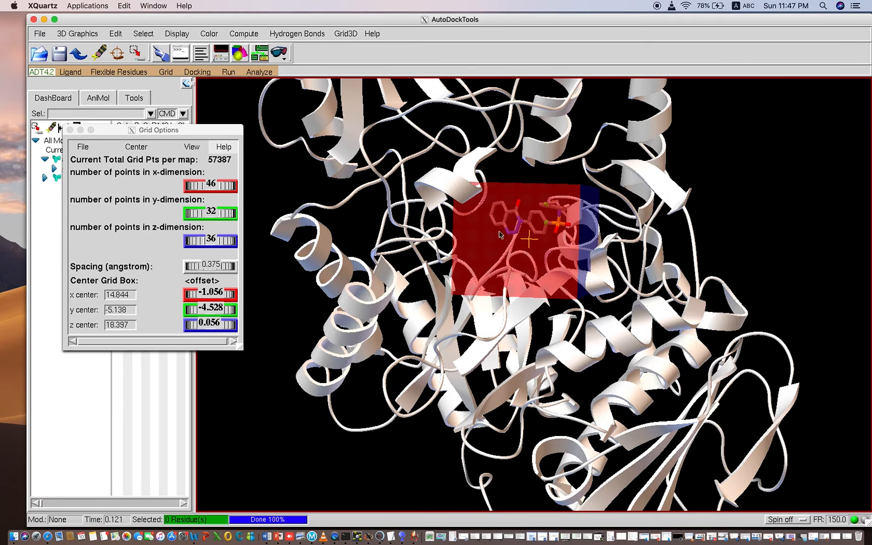
pyautogui.moveTo(710, 218); pyautogui.dragTo(795, 347)
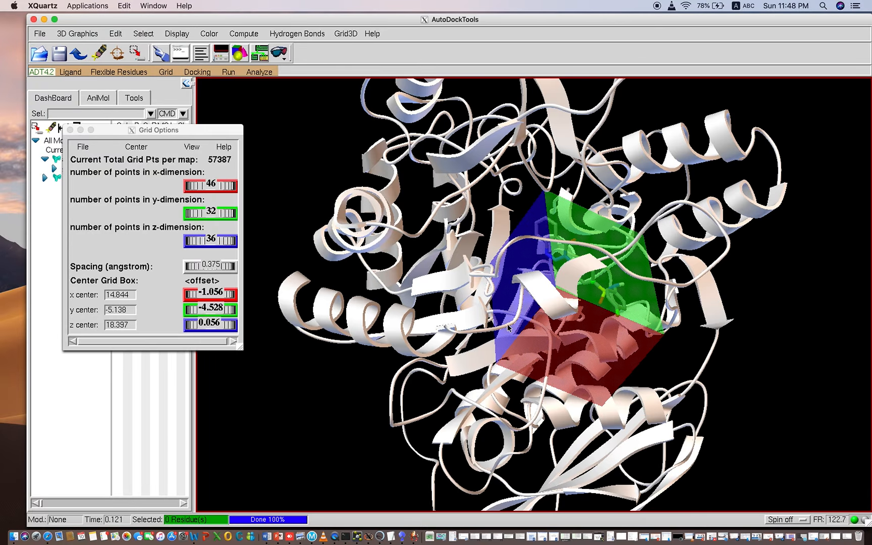
pyautogui.moveTo(485, 196); pyautogui.dragTo(689, 101)
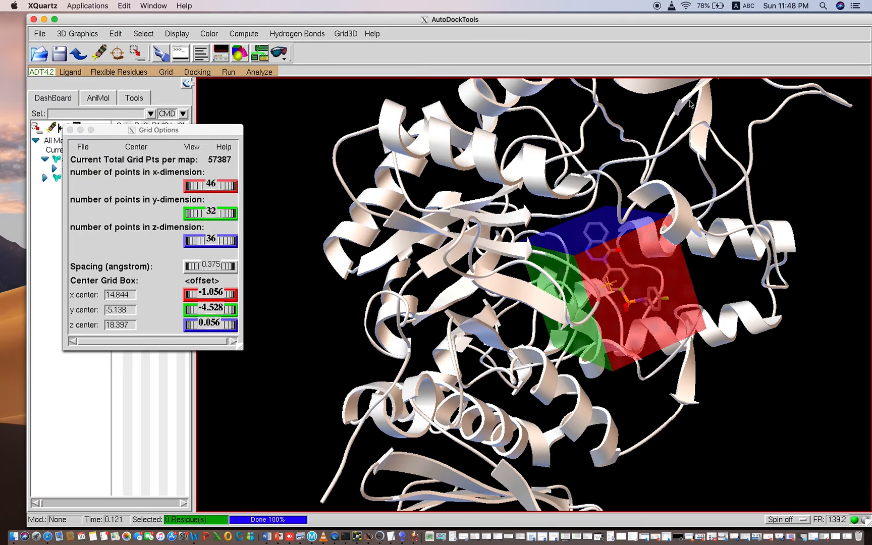
pyautogui.moveTo(625, 408); pyautogui.dragTo(467, 378)
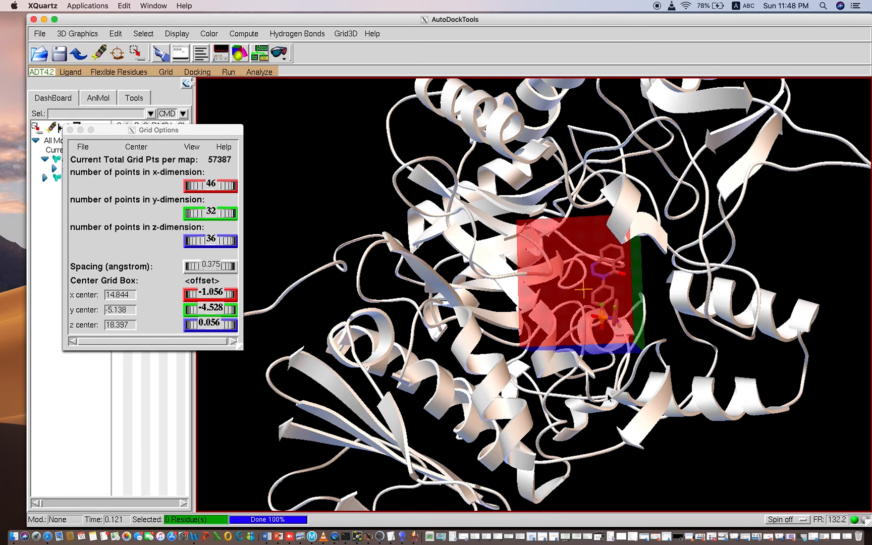
pyautogui.moveTo(668, 328); pyautogui.dragTo(702, 347)
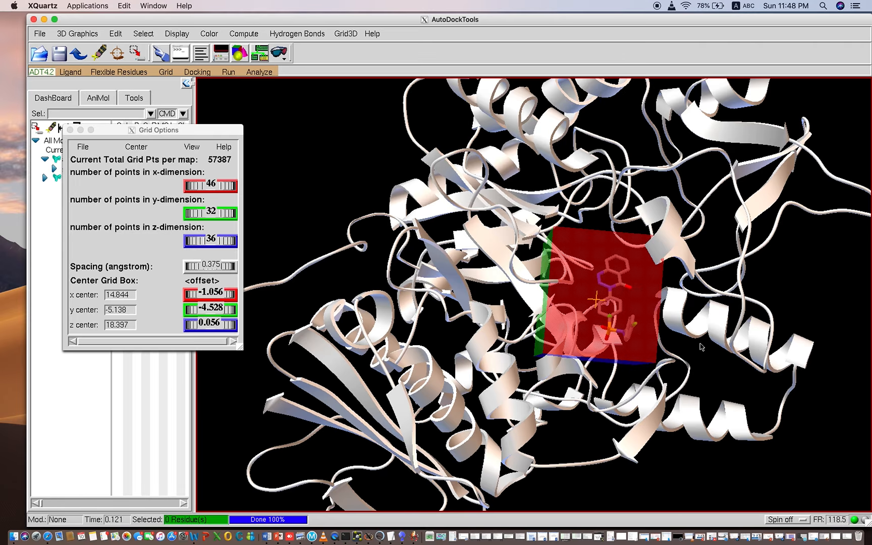
pyautogui.moveTo(594, 214); pyautogui.dragTo(622, 143)
pyautogui.moveTo(712, 297); pyautogui.dragTo(699, 230)
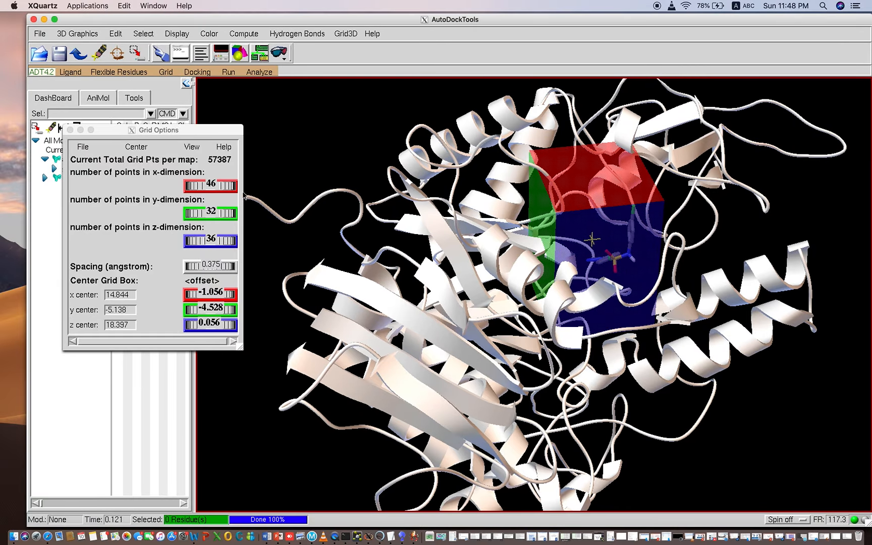
pyautogui.click(210, 186)
pyautogui.click(207, 185)
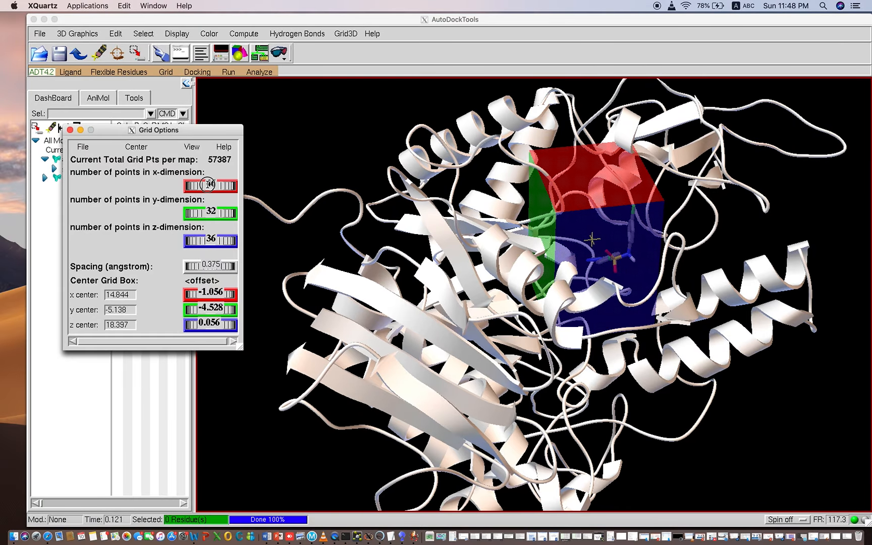
pyautogui.moveTo(208, 185)
pyautogui.mouseDown()
pyautogui.moveTo(203, 211)
pyautogui.moveTo(208, 186)
pyautogui.mouseUp()
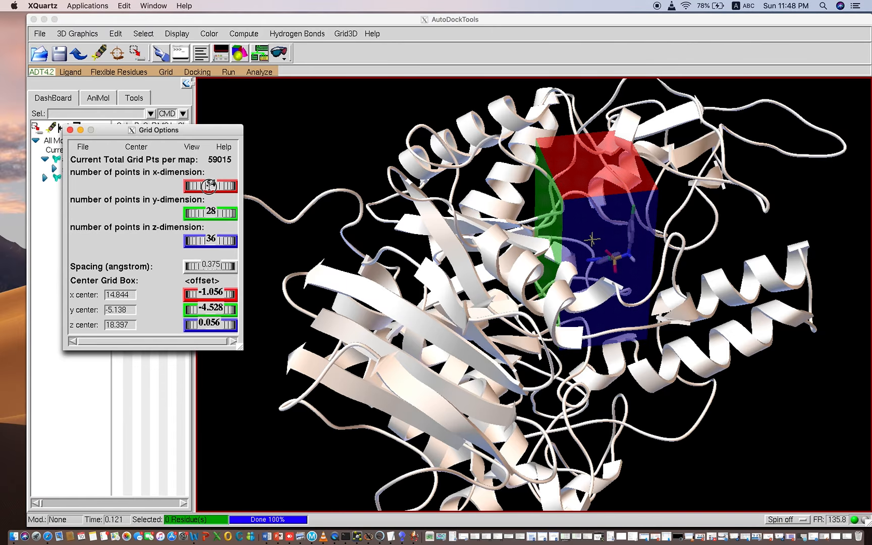
# Set the grid box's y-dimension to 26 points and its z-dimension to 48 points.
pyautogui.click(622, 223)
pyautogui.moveTo(694, 229)
pyautogui.mouseDown()
pyautogui.moveTo(775, 257)
pyautogui.moveTo(567, 184)
pyautogui.moveTo(690, 213)
pyautogui.mouseUp()
pyautogui.click(217, 260)
pyautogui.moveTo(204, 213); pyautogui.dragTo(205, 214)
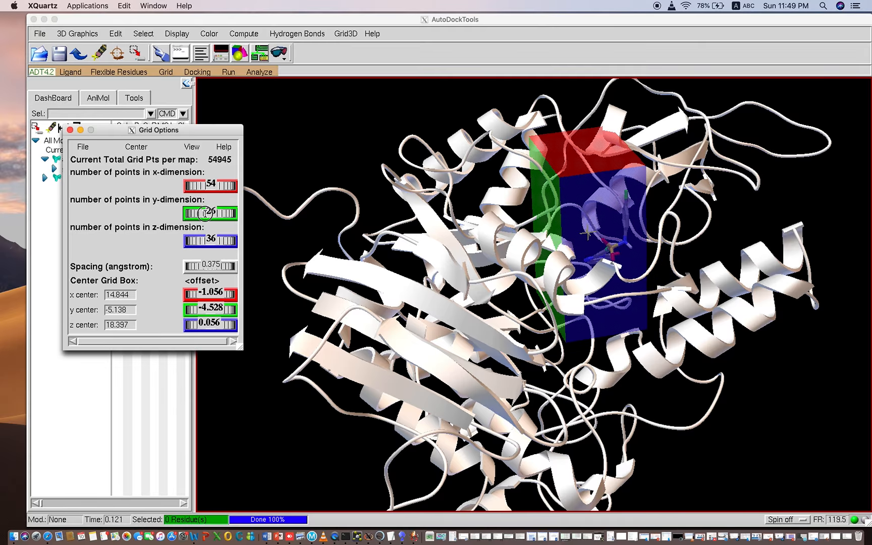
pyautogui.moveTo(201, 242); pyautogui.dragTo(206, 237)
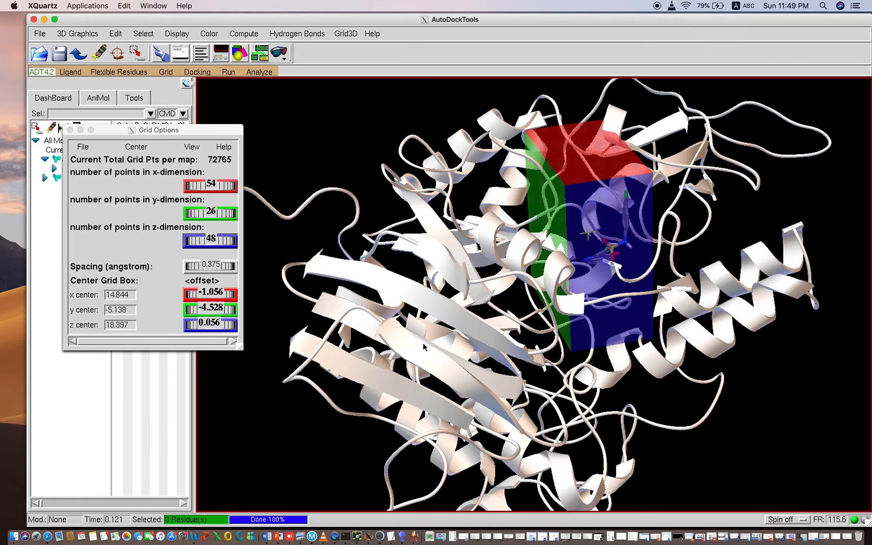
# Reset the grid box centre with the Pick an atom centring option.
pyautogui.moveTo(622, 326); pyautogui.dragTo(442, 303, button='middle')
pyautogui.moveTo(442, 303); pyautogui.dragTo(426, 326)
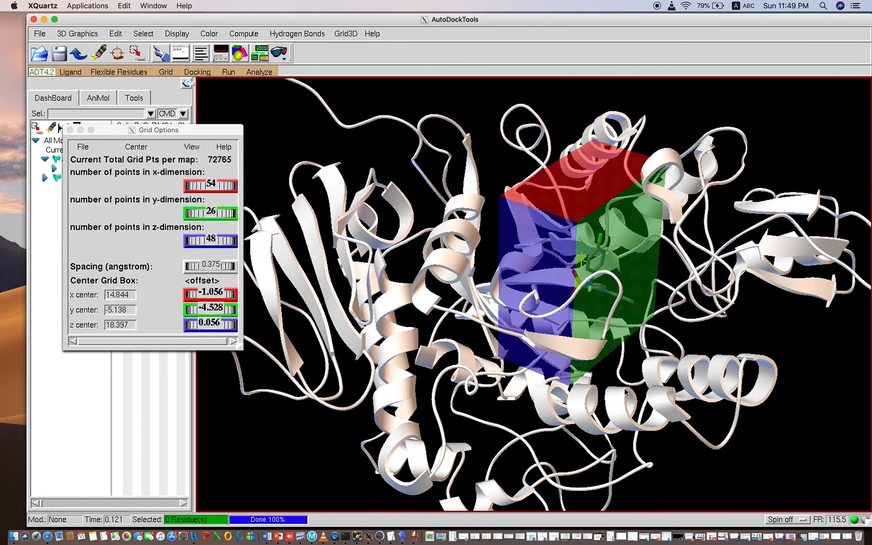
pyautogui.moveTo(700, 338); pyautogui.dragTo(240, 244)
pyautogui.moveTo(784, 284); pyautogui.dragTo(666, 247)
pyautogui.click(134, 201)
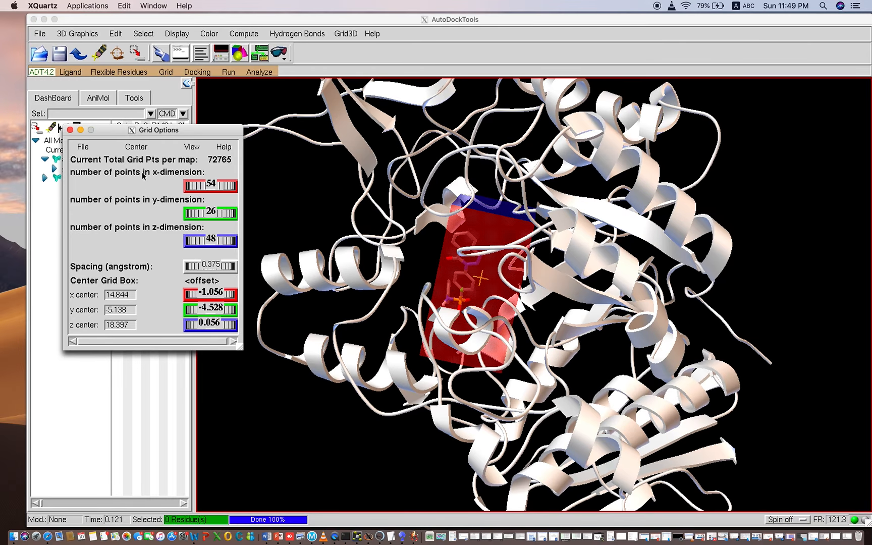
pyautogui.click(135, 147)
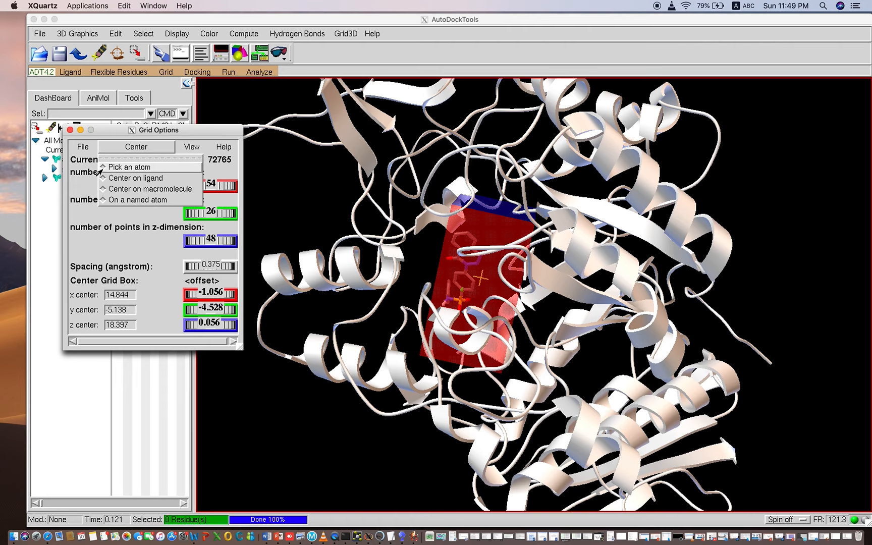
pyautogui.click(224, 106)
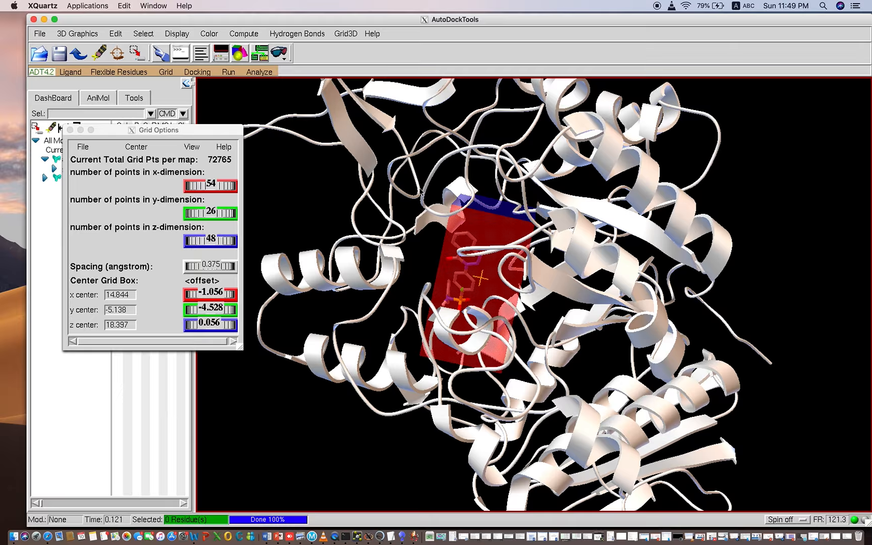
pyautogui.click(141, 149)
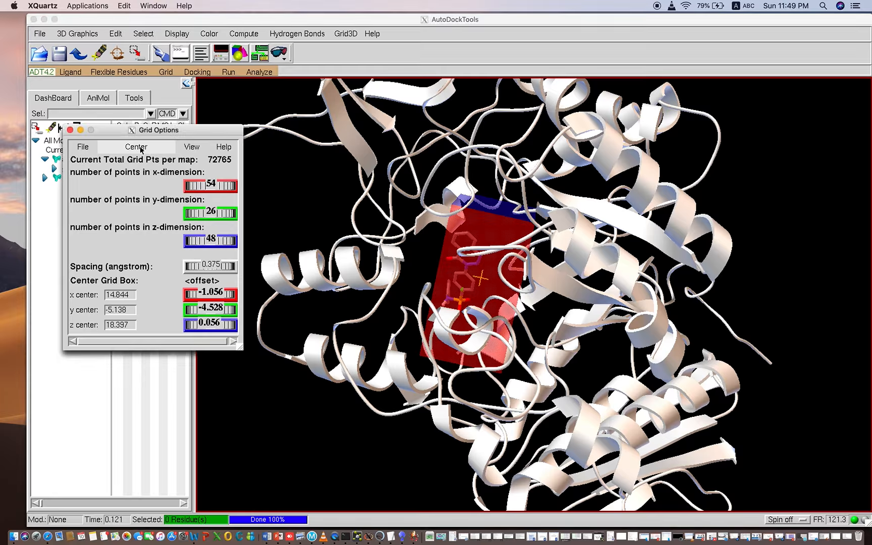
pyautogui.click(142, 150)
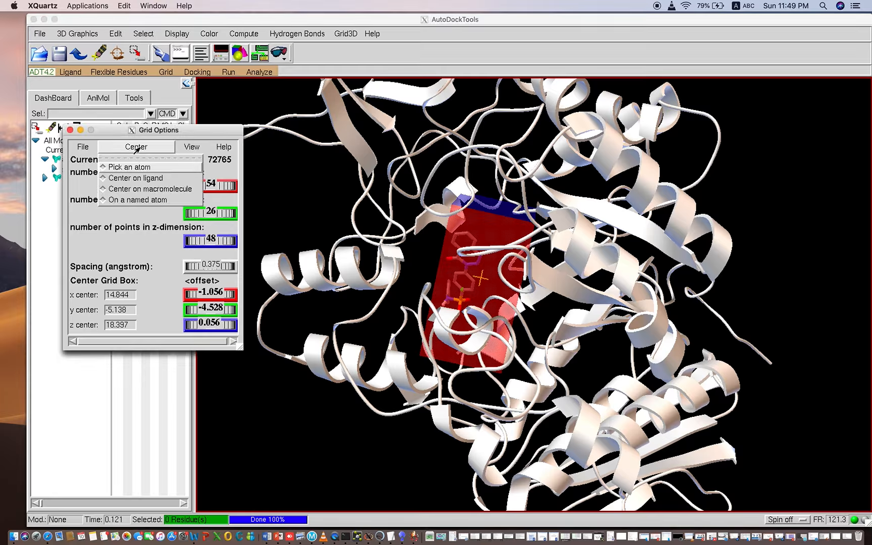
pyautogui.click(104, 170)
pyautogui.click(403, 263)
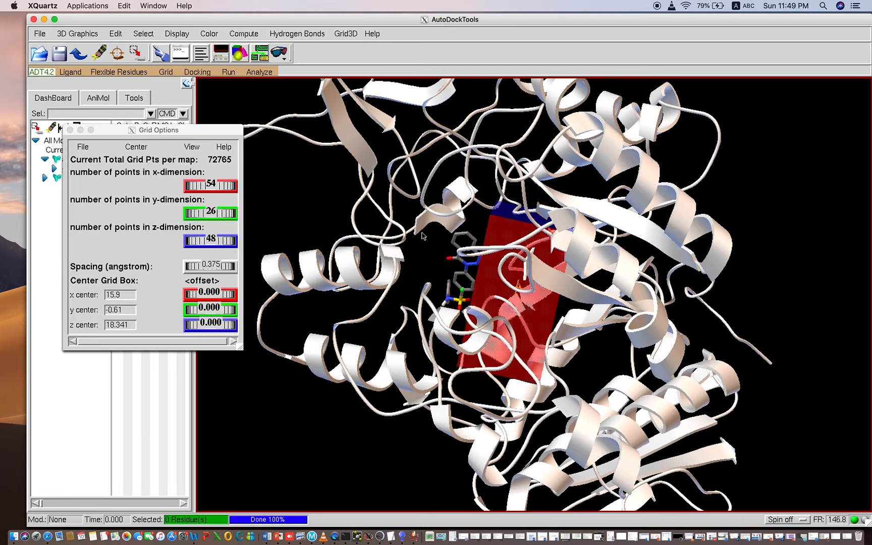
# Try to centre the grid box on the ligand and put away the Python Shell window.
pyautogui.click(235, 195)
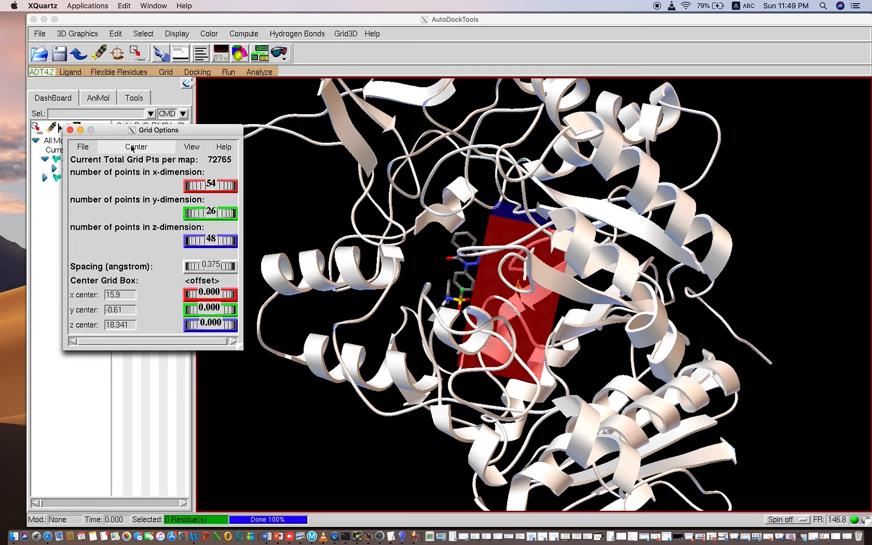
pyautogui.click(137, 146)
pyautogui.click(122, 181)
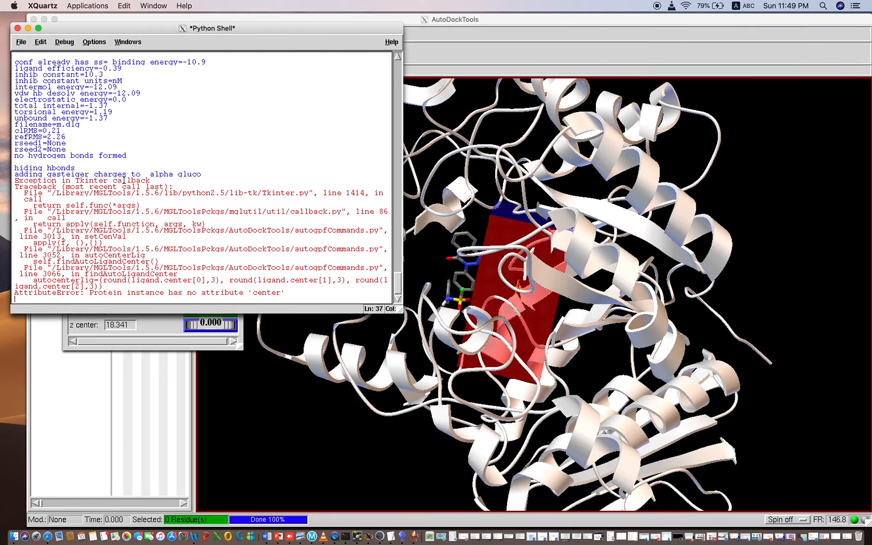
pyautogui.click(27, 29)
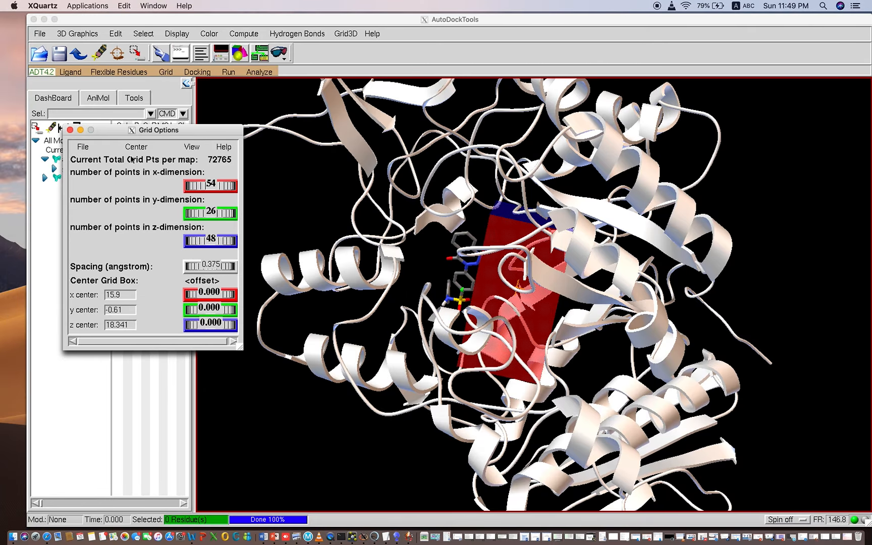
pyautogui.click(133, 146)
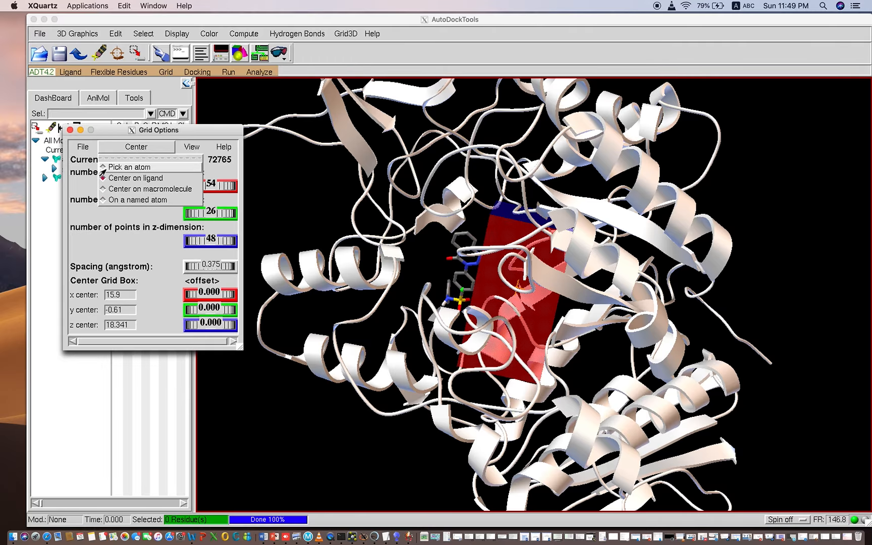
pyautogui.click(116, 178)
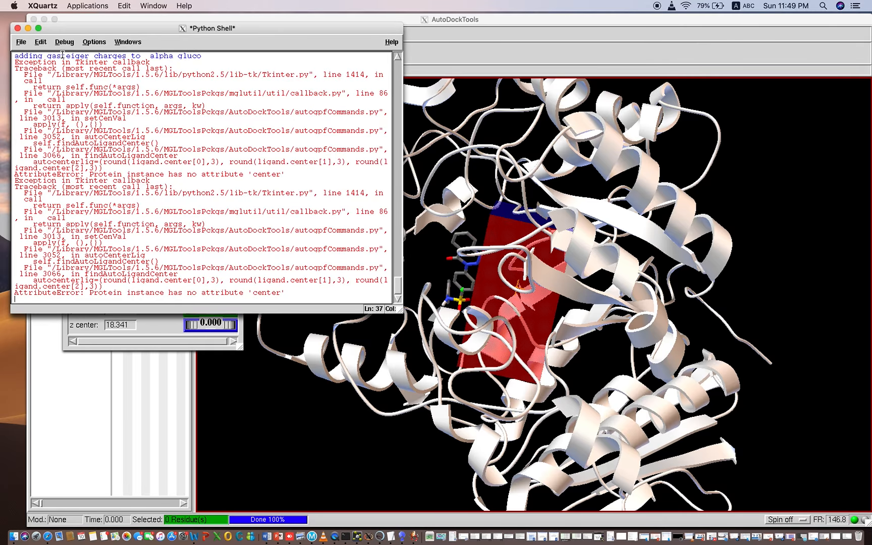
pyautogui.click(28, 29)
# Enlarge the grid box to 96 points in the x-dimension and 64 in the y-dimension.
pyautogui.moveTo(210, 212); pyautogui.dragTo(231, 186)
pyautogui.moveTo(382, 273); pyautogui.dragTo(455, 304)
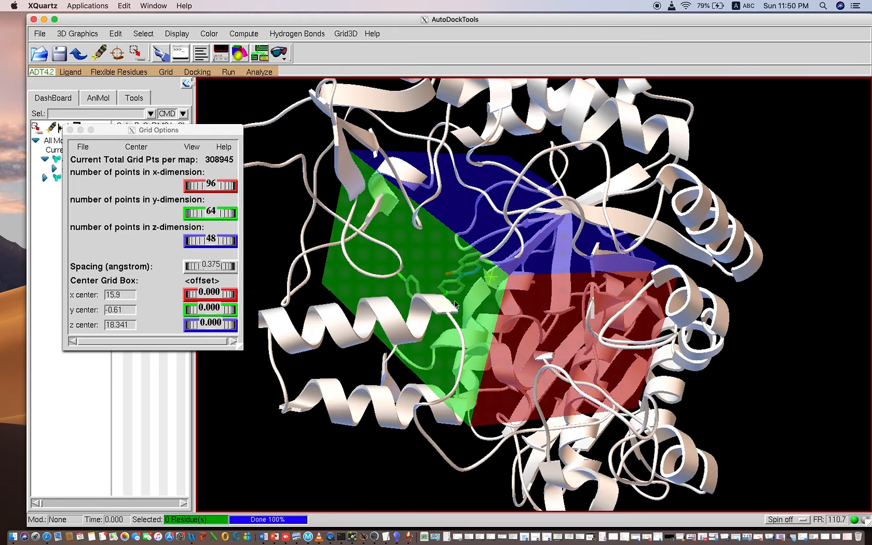
pyautogui.click(137, 146)
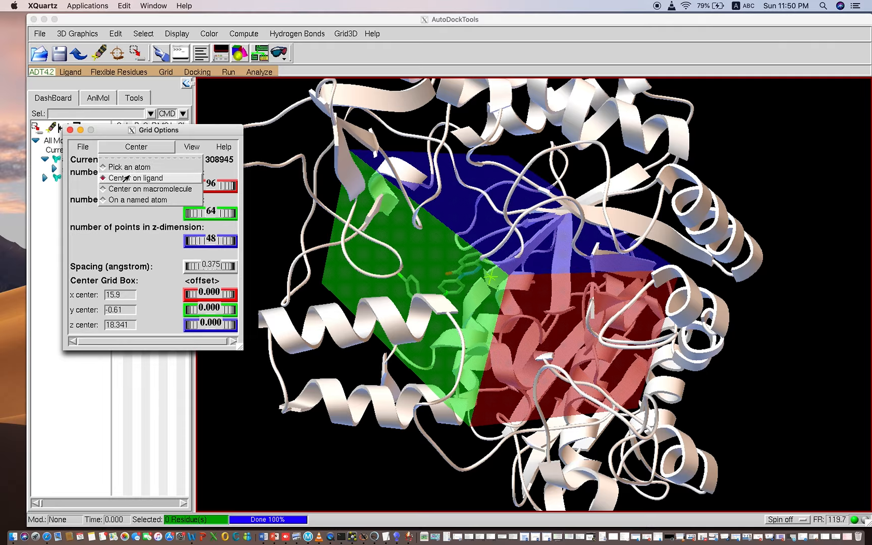
pyautogui.click(277, 148)
# Reduce the grid box to 50 points in the x-dimension and 52 in the y-dimension.
pyautogui.moveTo(349, 222); pyautogui.dragTo(391, 158)
pyautogui.moveTo(457, 175); pyautogui.dragTo(711, 143)
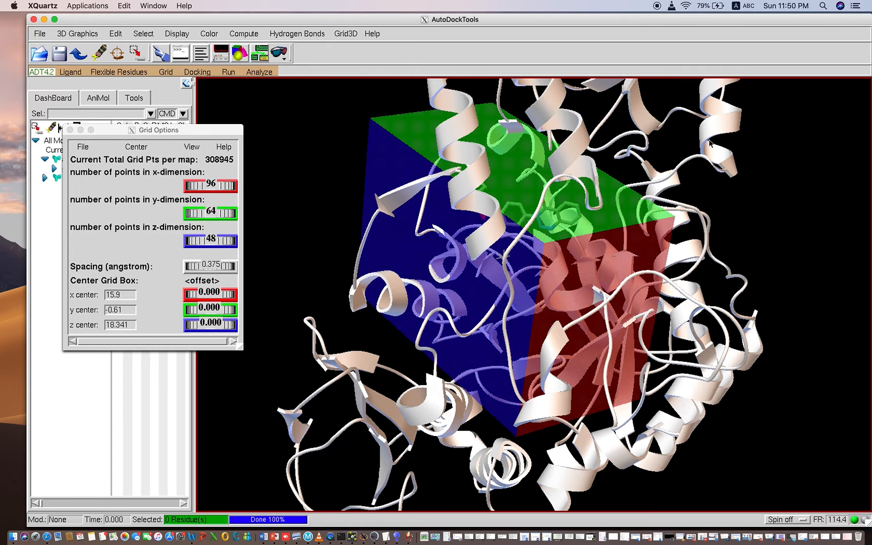
pyautogui.moveTo(343, 148); pyautogui.dragTo(660, 283)
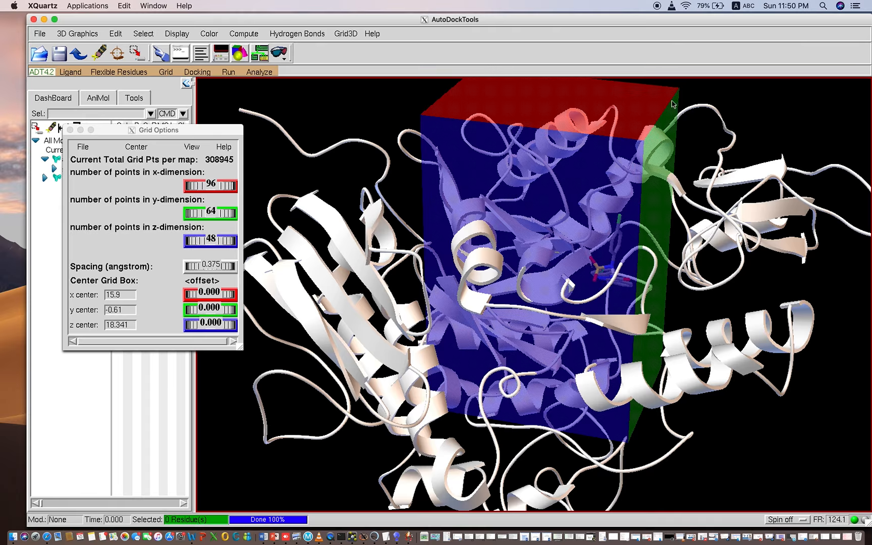
pyautogui.click(221, 185)
pyautogui.moveTo(221, 184); pyautogui.dragTo(192, 213)
# Set the grid box's z-dimension to 70 points.
pyautogui.click(468, 257)
pyautogui.moveTo(460, 241); pyautogui.dragTo(392, 233)
pyautogui.click(211, 241)
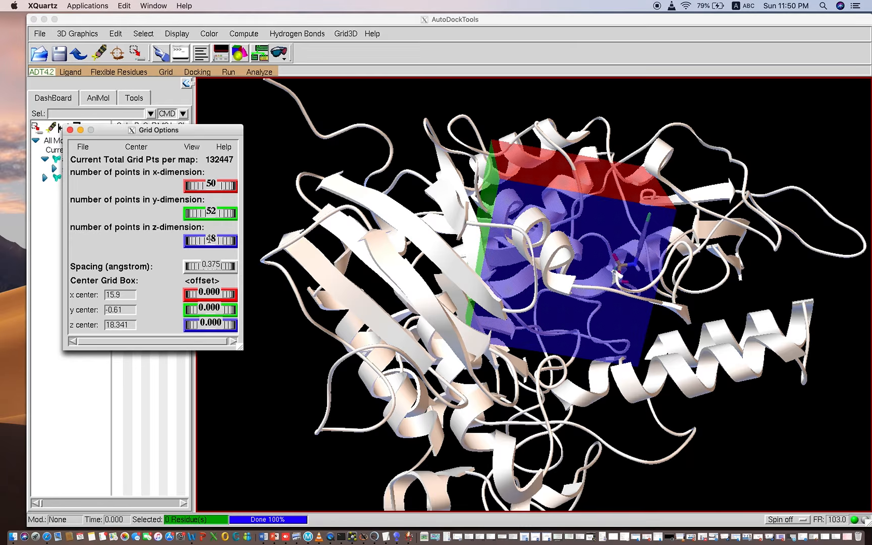
pyautogui.moveTo(194, 241); pyautogui.dragTo(206, 236)
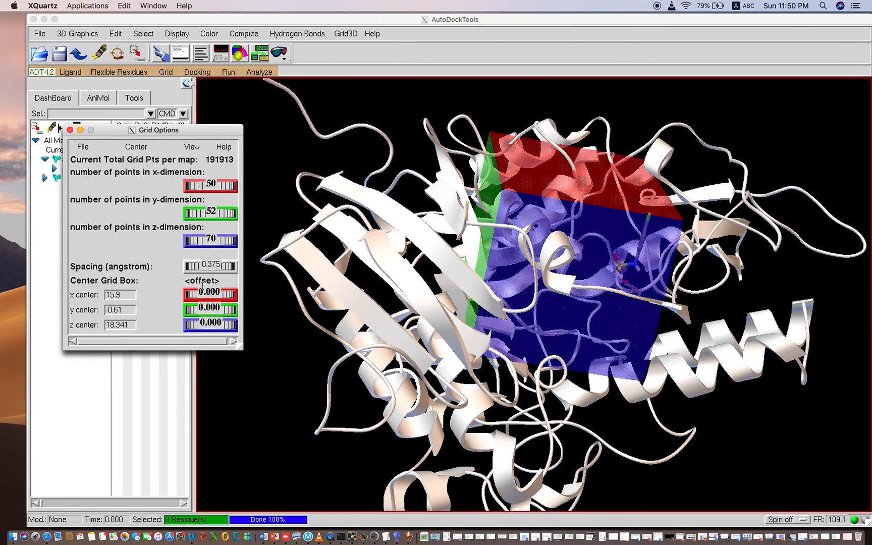
# Offset the grid box centre by -1.667 in x, -4.722 in y and 3.528 in z.
pyautogui.moveTo(201, 294); pyautogui.dragTo(187, 283)
pyautogui.moveTo(175, 284); pyautogui.dragTo(174, 285)
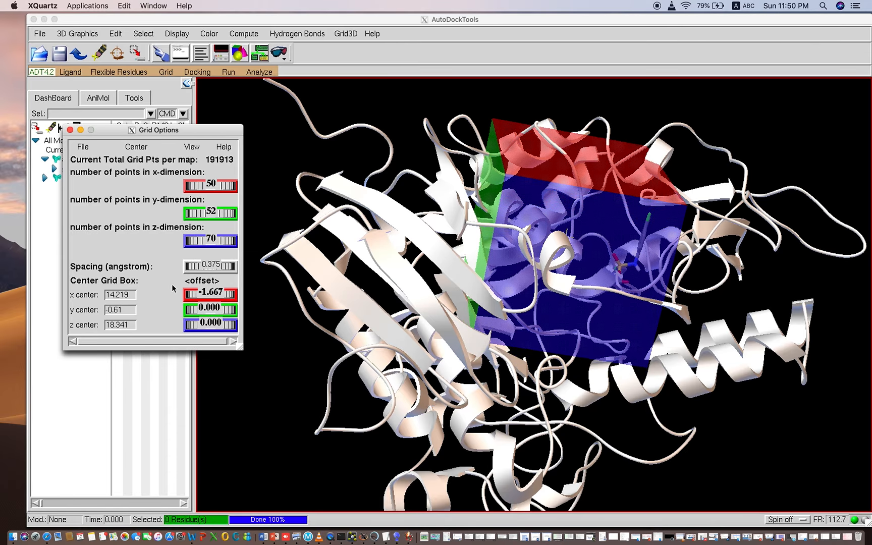
pyautogui.moveTo(221, 307); pyautogui.dragTo(133, 310)
pyautogui.moveTo(223, 322); pyautogui.dragTo(289, 326)
# Reduce the grid box to 46 points in the y-dimension and 48 in the z-dimension, keeping the ligand enclosed.
pyautogui.moveTo(504, 227); pyautogui.dragTo(400, 432)
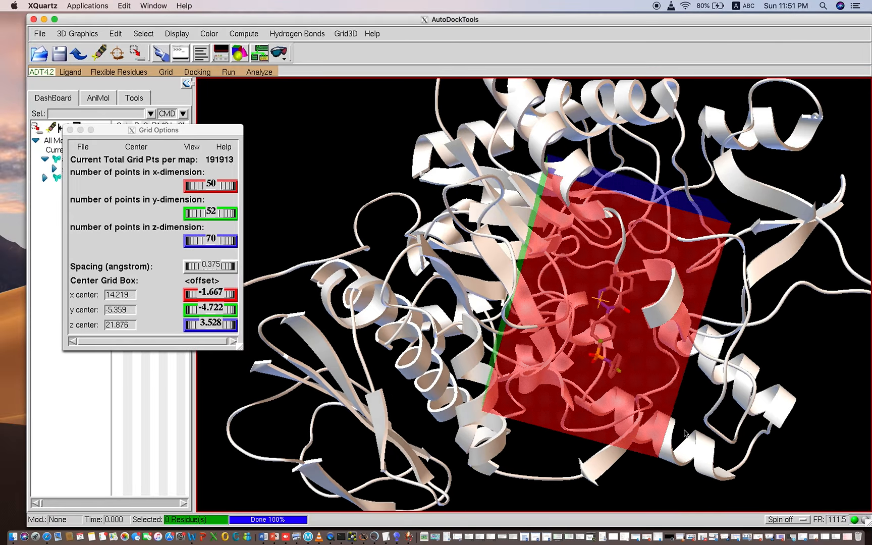
pyautogui.moveTo(728, 302); pyautogui.dragTo(501, 275)
pyautogui.click(233, 238)
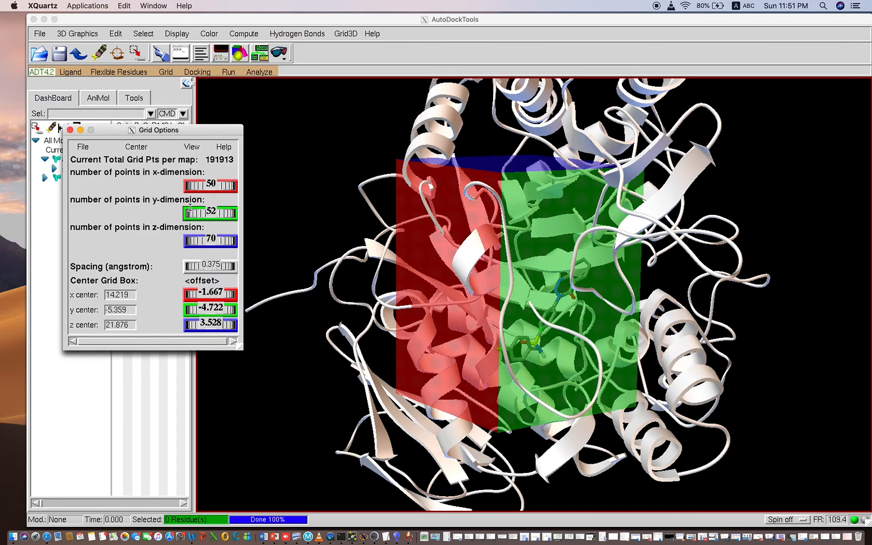
pyautogui.moveTo(206, 185); pyautogui.dragTo(180, 241)
pyautogui.click(265, 258)
pyautogui.moveTo(453, 293); pyautogui.dragTo(486, 248)
pyautogui.moveTo(223, 240); pyautogui.dragTo(227, 243)
pyautogui.click(465, 245)
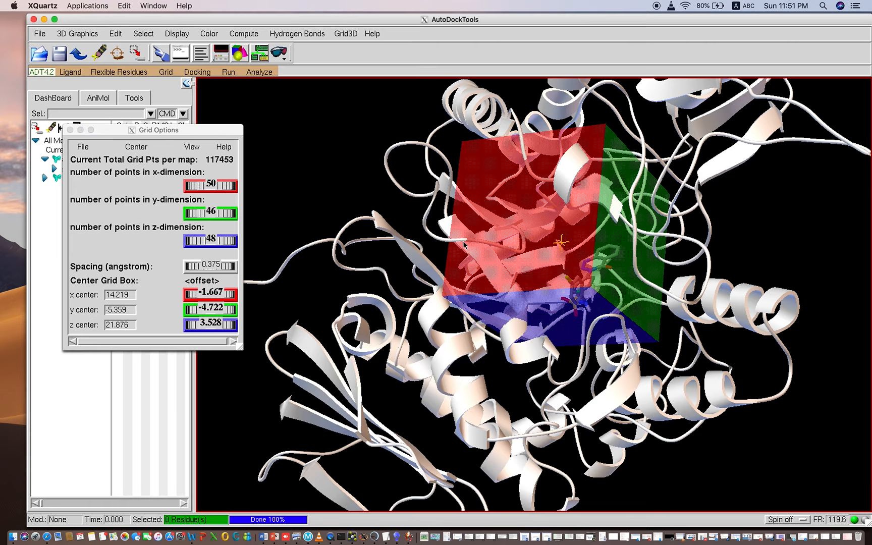
# Check the grid box around the ligand and close the grid options, saving the current settings.
pyautogui.moveTo(512, 290); pyautogui.dragTo(730, 356)
pyautogui.click(92, 169)
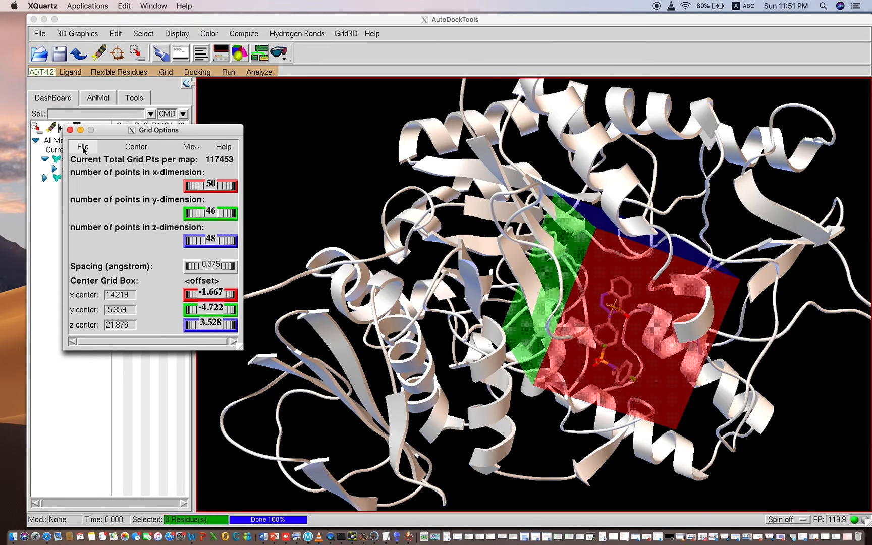
pyautogui.click(83, 147)
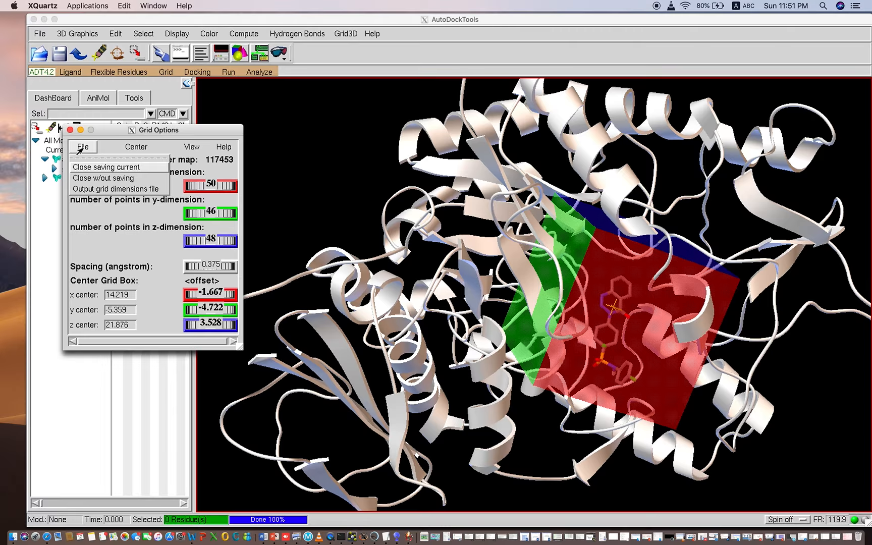
pyautogui.click(108, 168)
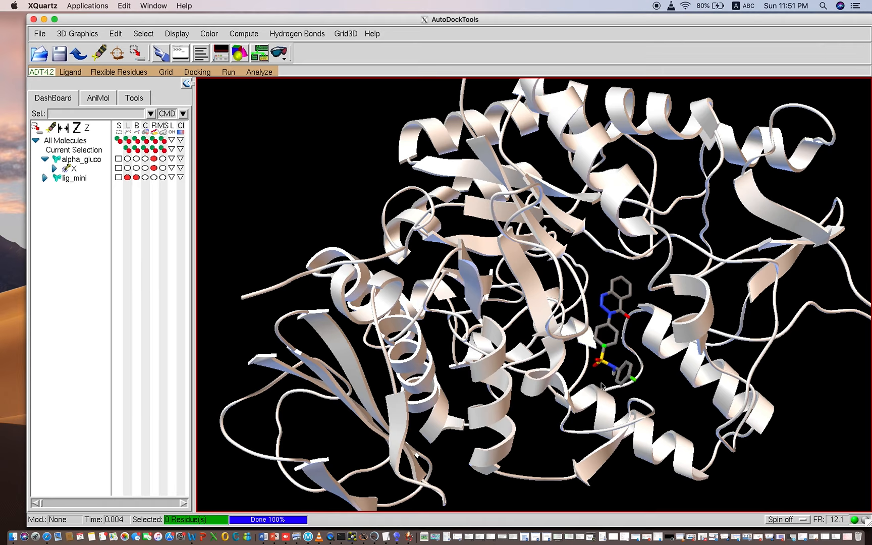
# Save the grid parameters as a GPF file named grid in the Docking_Tutorial folder.
pyautogui.click(166, 72)
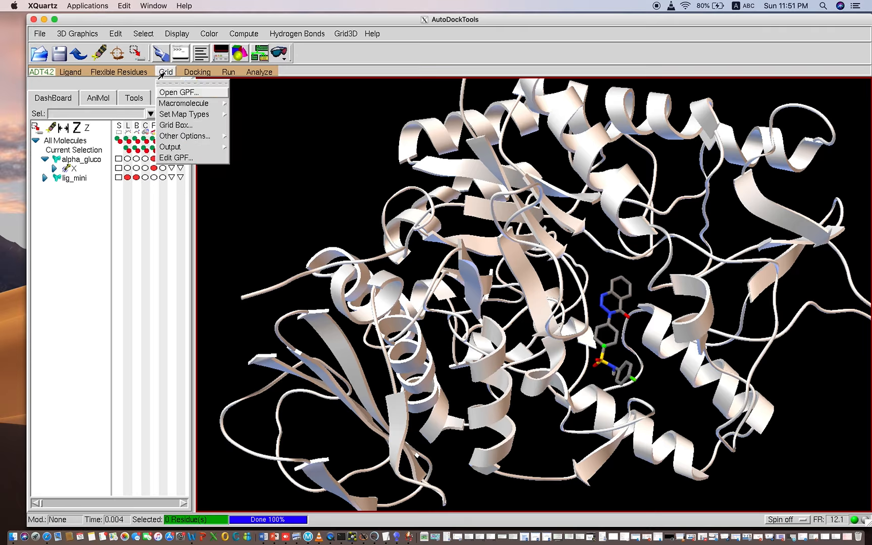
pyautogui.moveTo(180, 151)
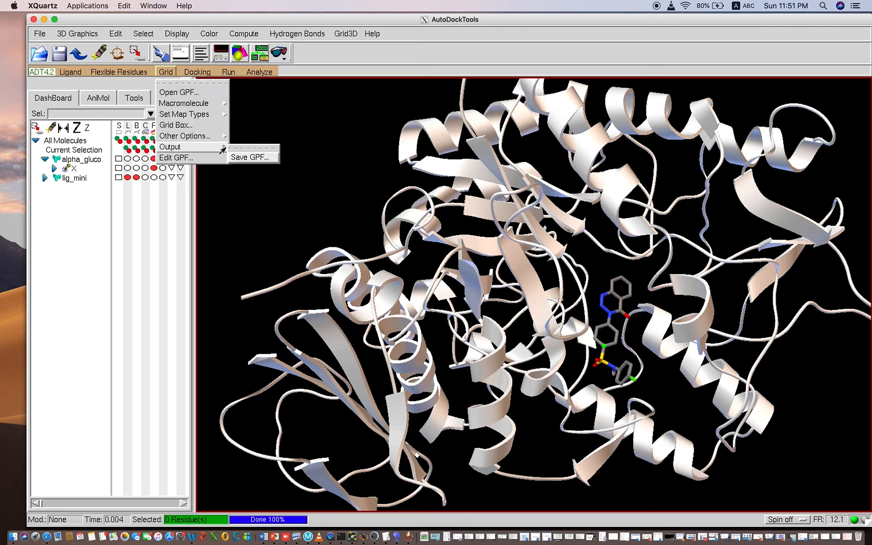
pyautogui.click(247, 158)
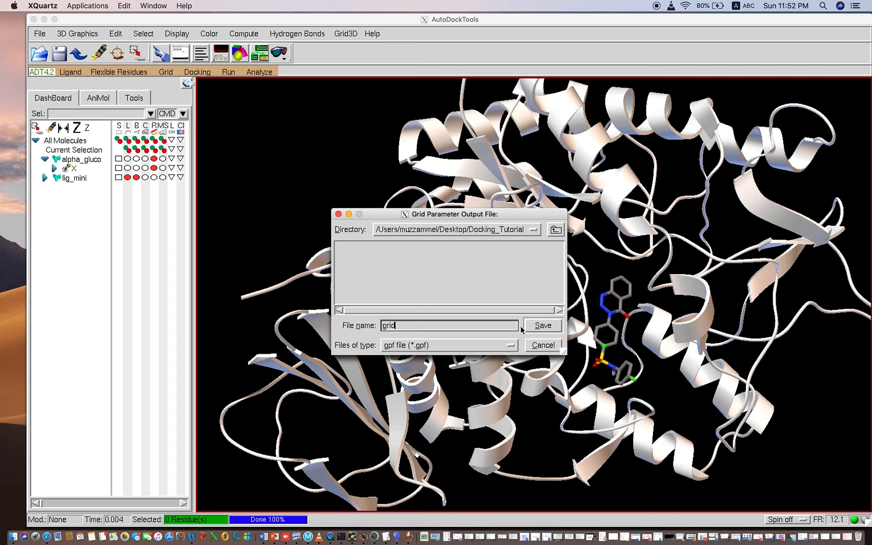
pyautogui.click(542, 325)
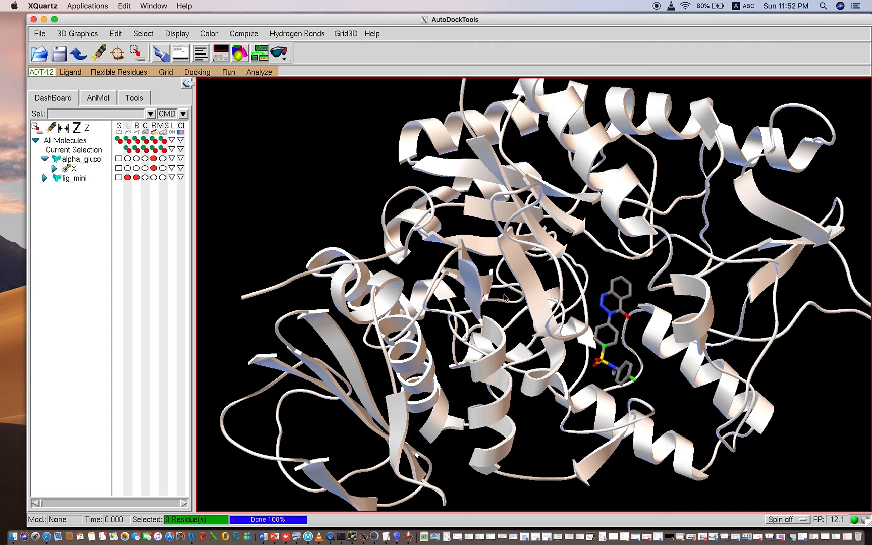
# Check for the saved grid.gpf file in the Docking_Tutorial folder in Finder, and return to AutoDockTools.
pyautogui.moveTo(400, 17); pyautogui.dragTo(377, 89)
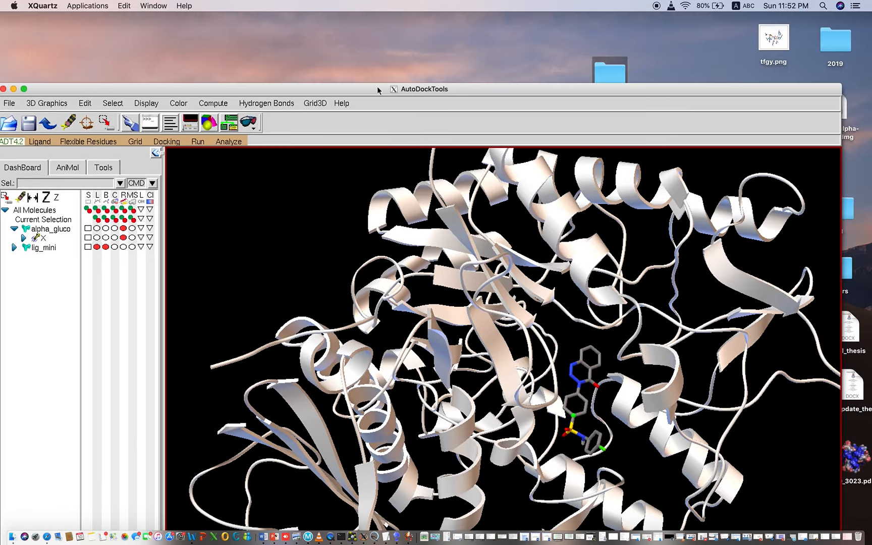
pyautogui.doubleClick(604, 68)
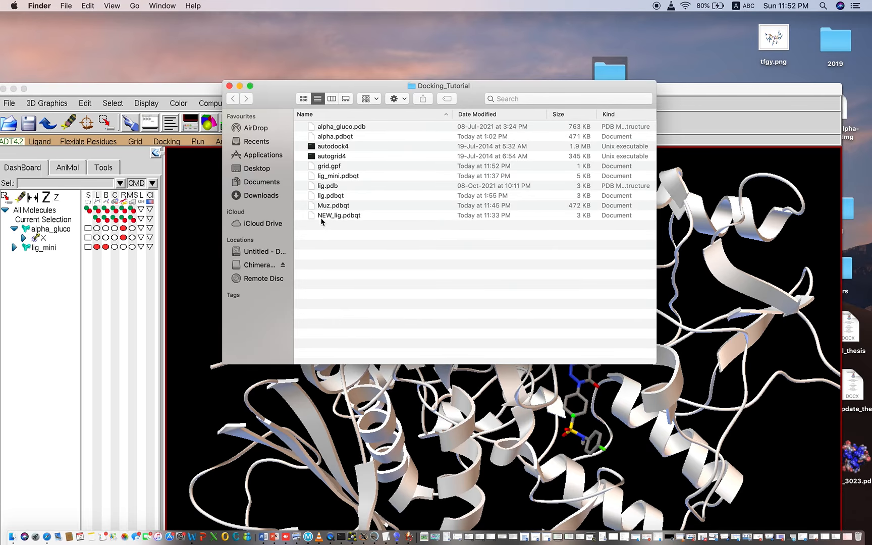
pyautogui.click(323, 168)
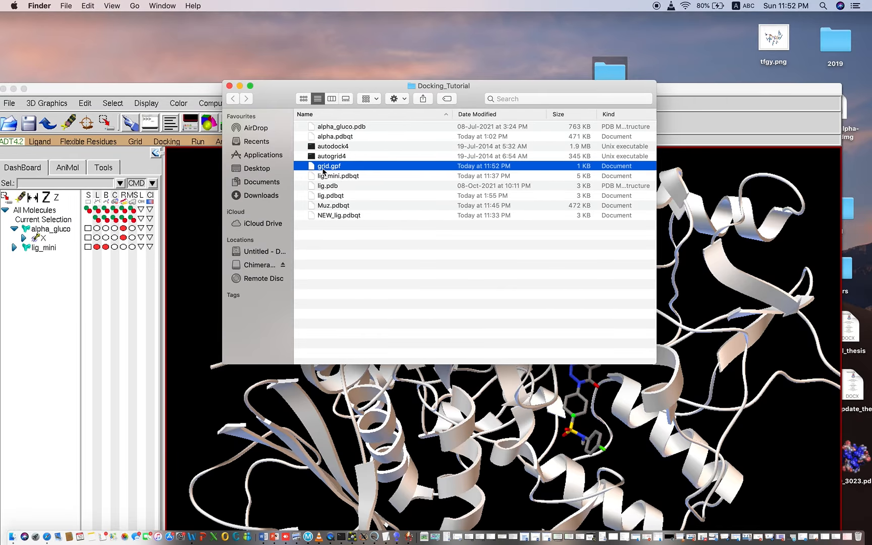
pyautogui.click(228, 86)
pyautogui.moveTo(229, 85); pyautogui.dragTo(266, 20)
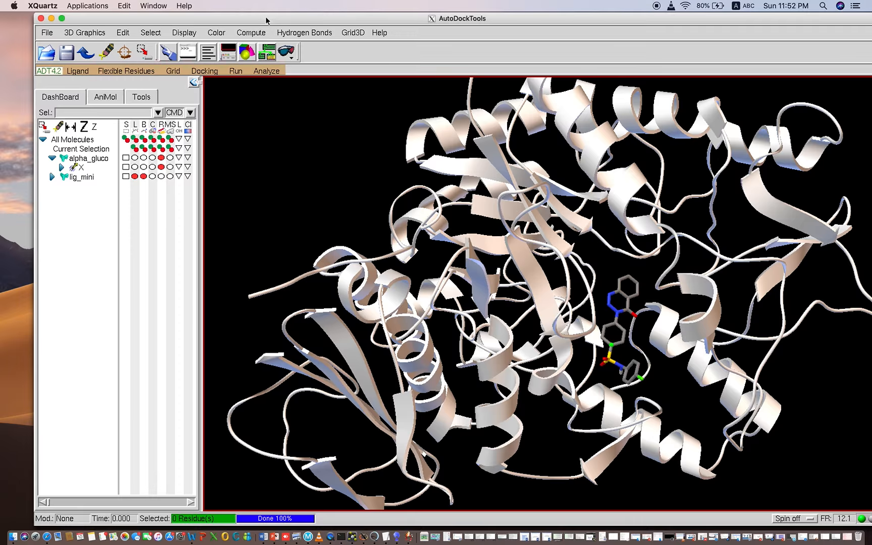
# Set up an AutoGrid run with autogrid4 as the program and grid.gpf as the parameter file.
pyautogui.click(236, 71)
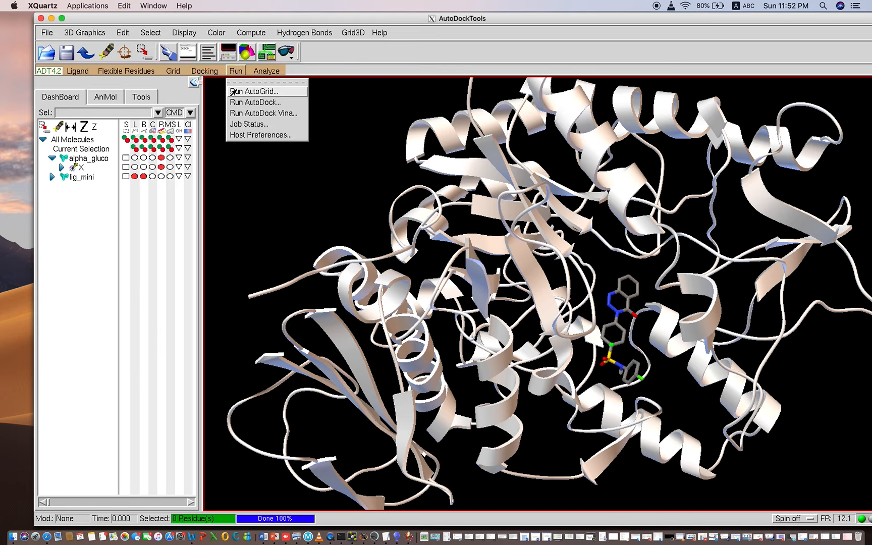
pyautogui.click(233, 91)
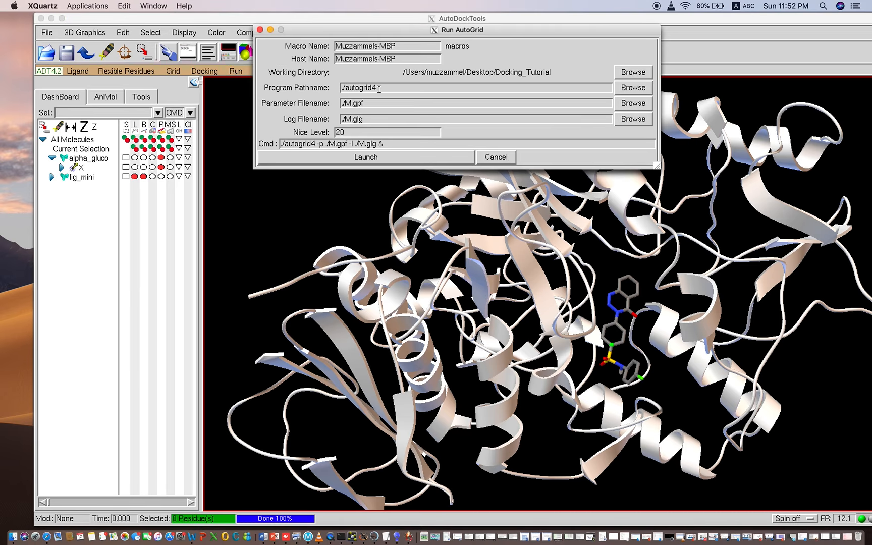
pyautogui.click(632, 88)
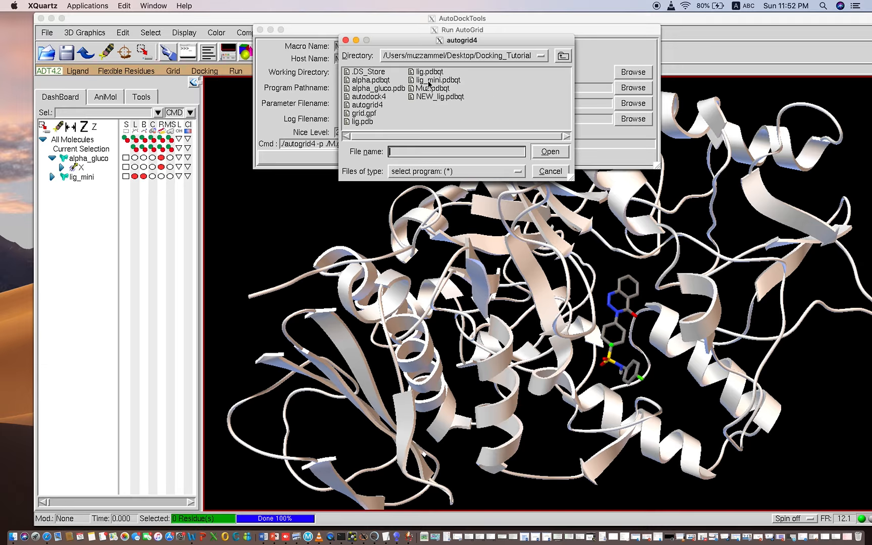
pyautogui.click(368, 105)
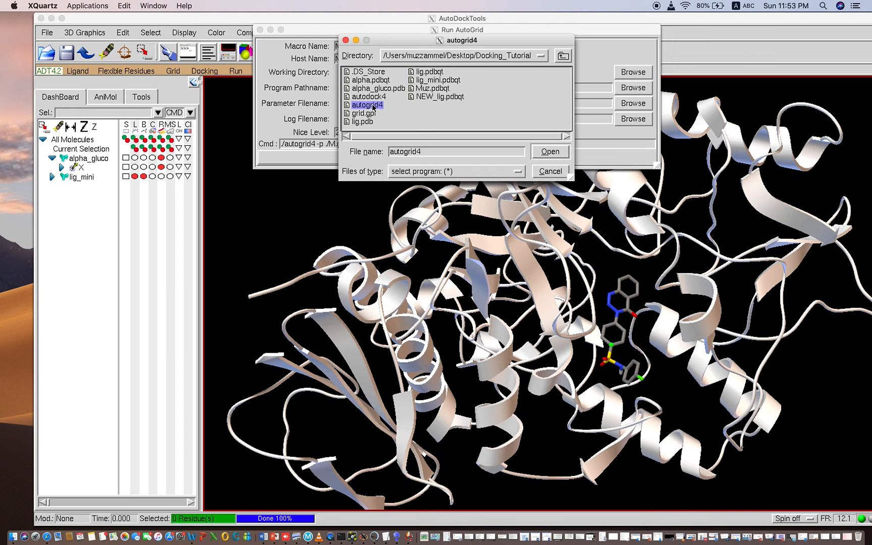
pyautogui.click(547, 154)
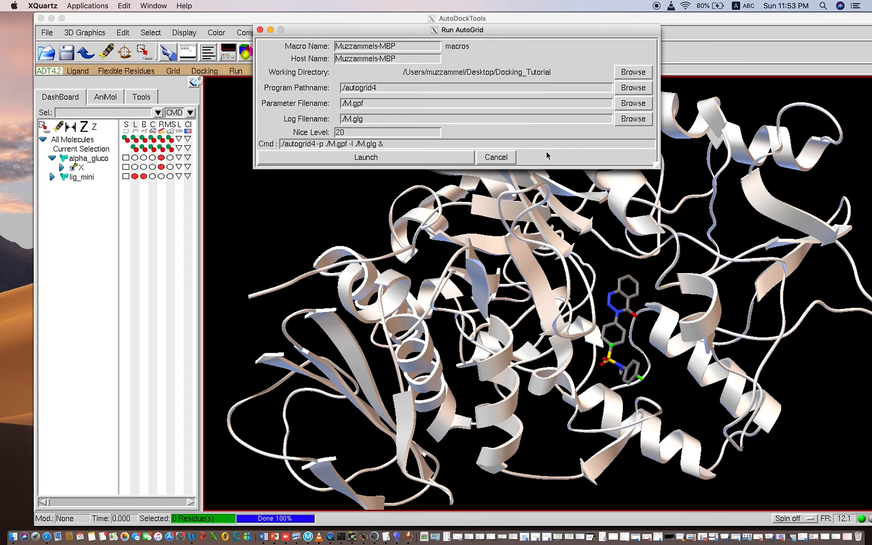
pyautogui.click(638, 103)
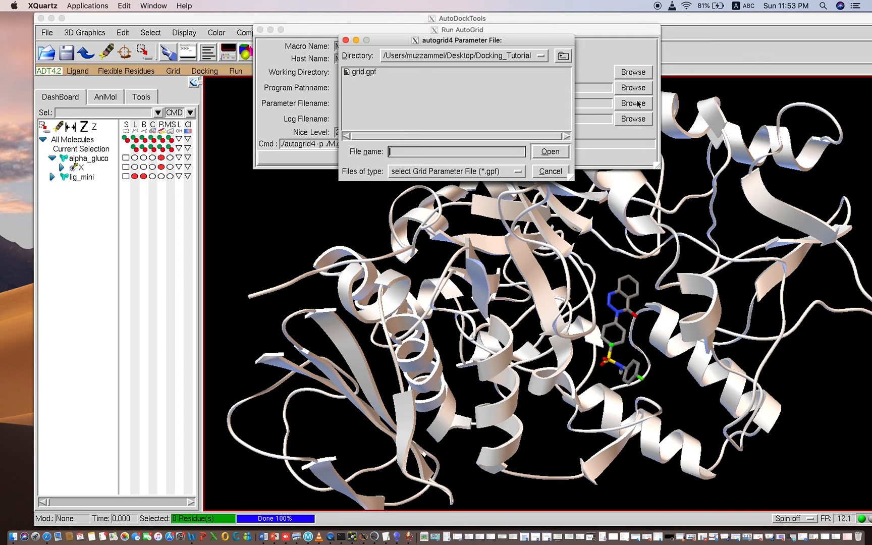
pyautogui.click(363, 72)
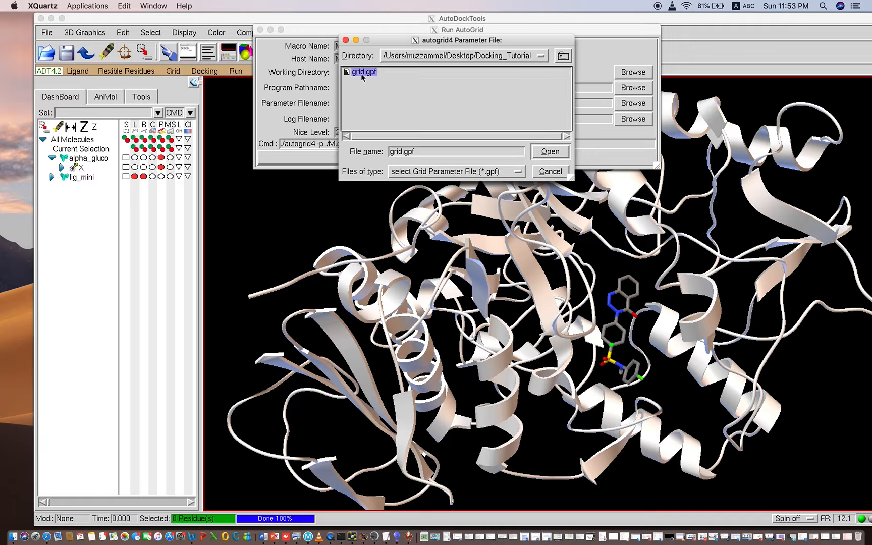
pyautogui.click(545, 153)
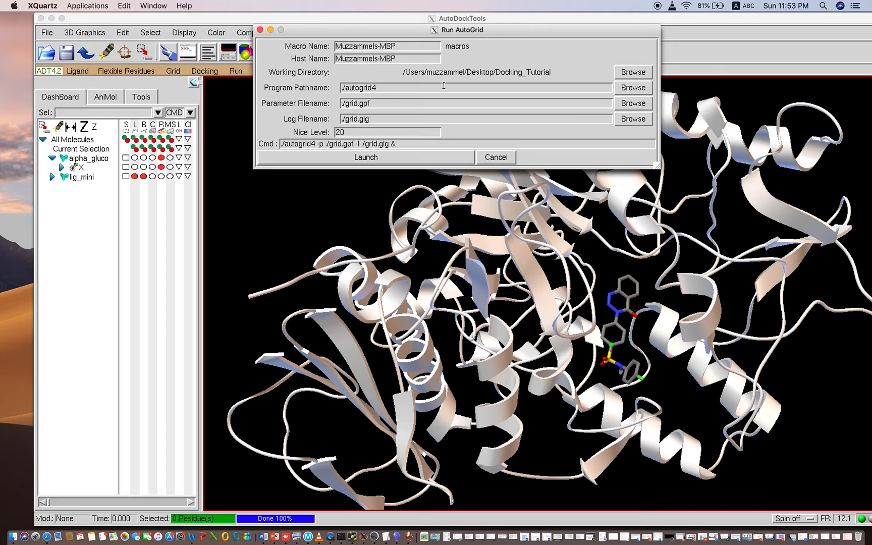
# Reselect autogrid4 and grid.gpf for the AutoGrid run and launch it.
pyautogui.click(634, 88)
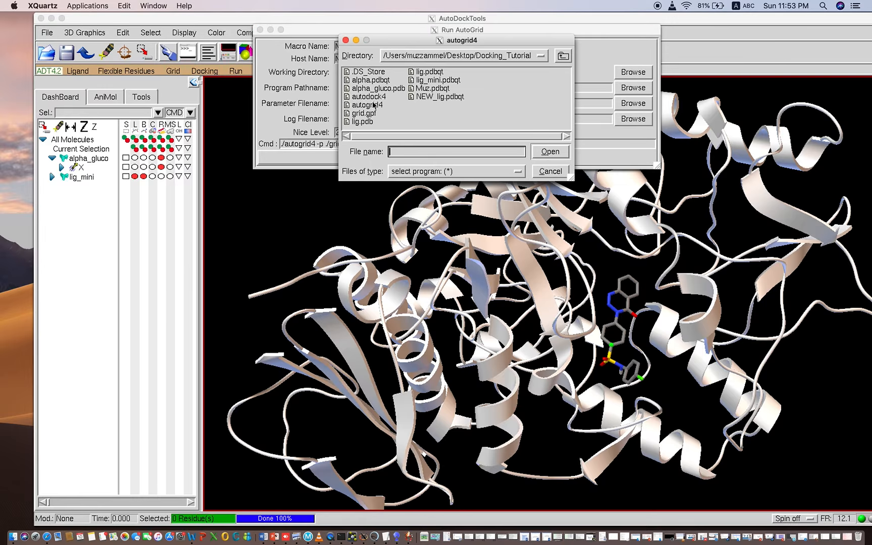
pyautogui.click(374, 105)
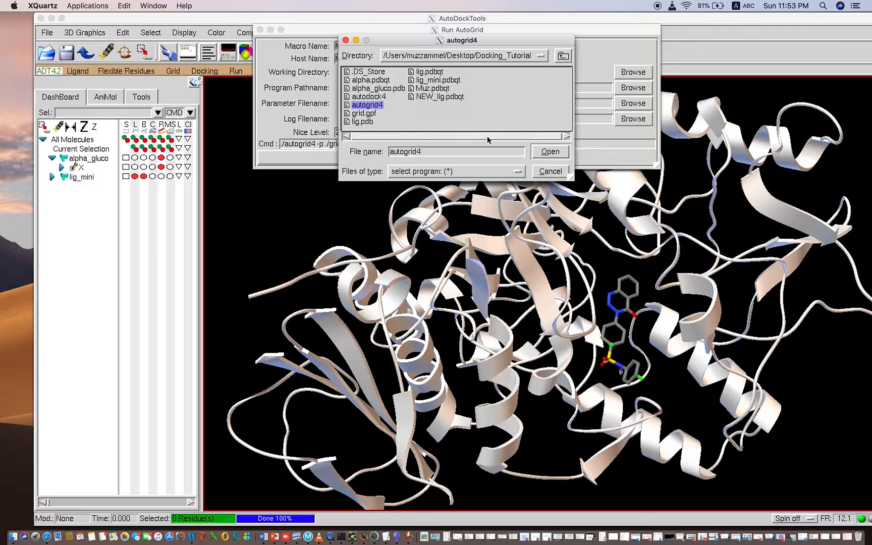
pyautogui.click(549, 153)
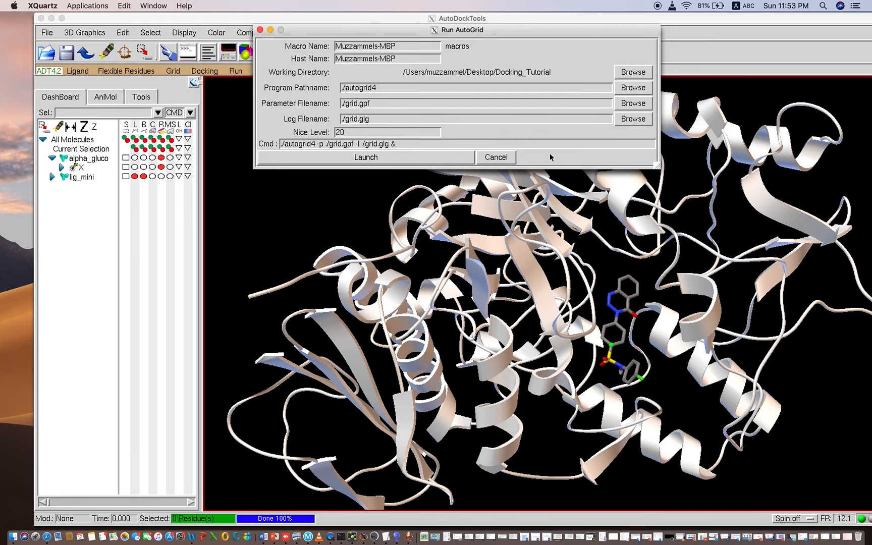
pyautogui.click(634, 104)
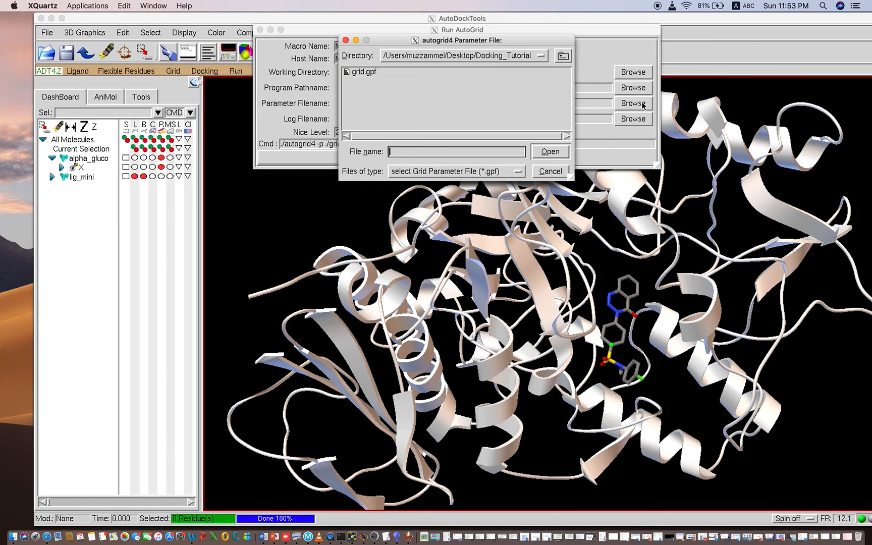
pyautogui.click(355, 73)
pyautogui.click(548, 152)
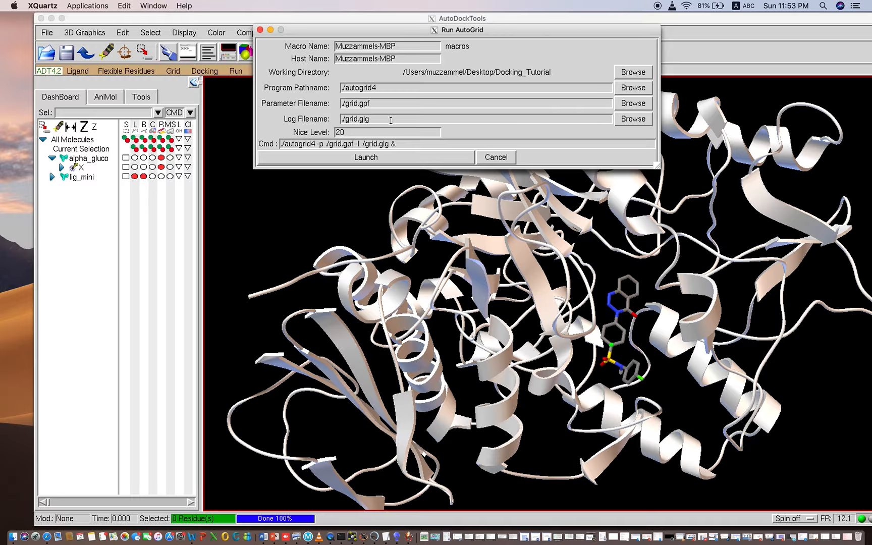
pyautogui.click(366, 157)
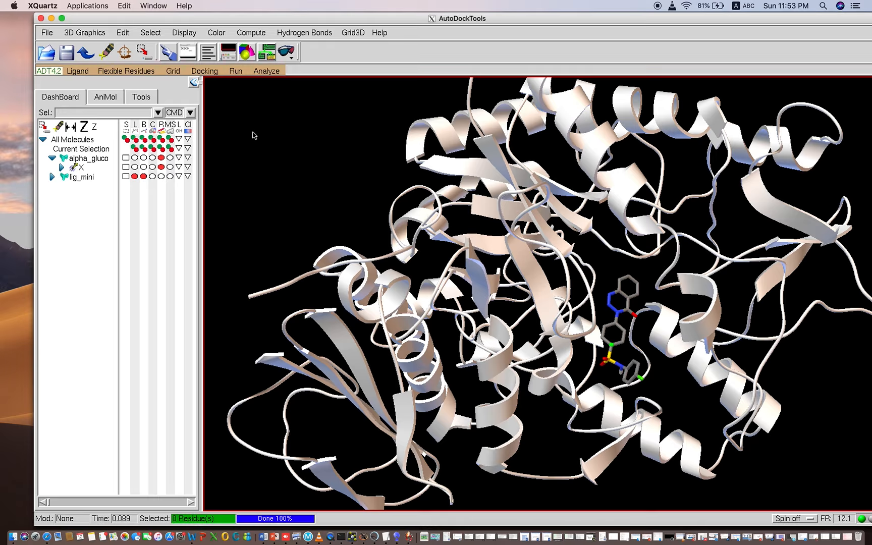
pyautogui.click(214, 73)
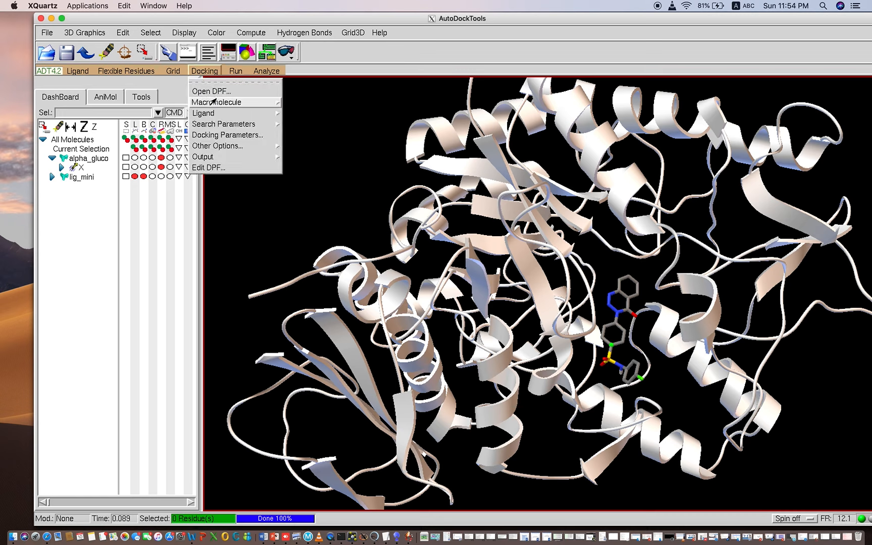
pyautogui.moveTo(235, 103)
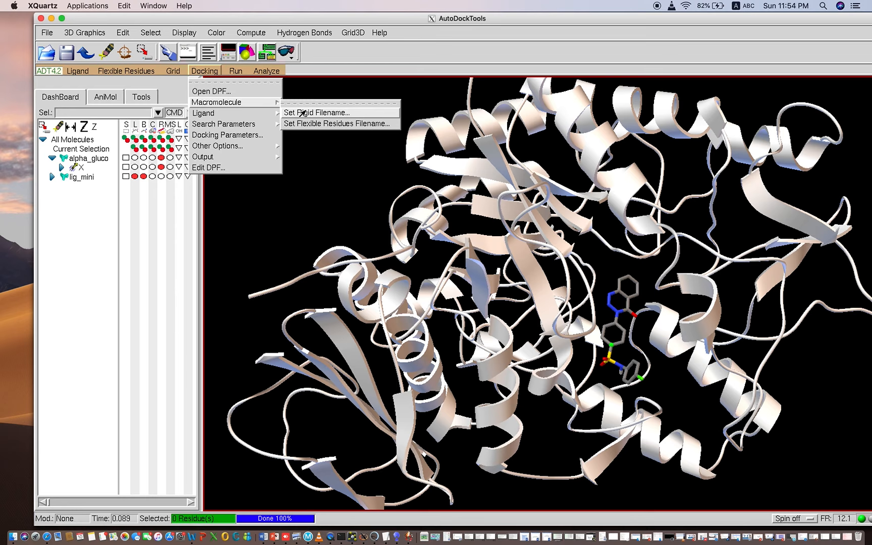
pyautogui.click(289, 113)
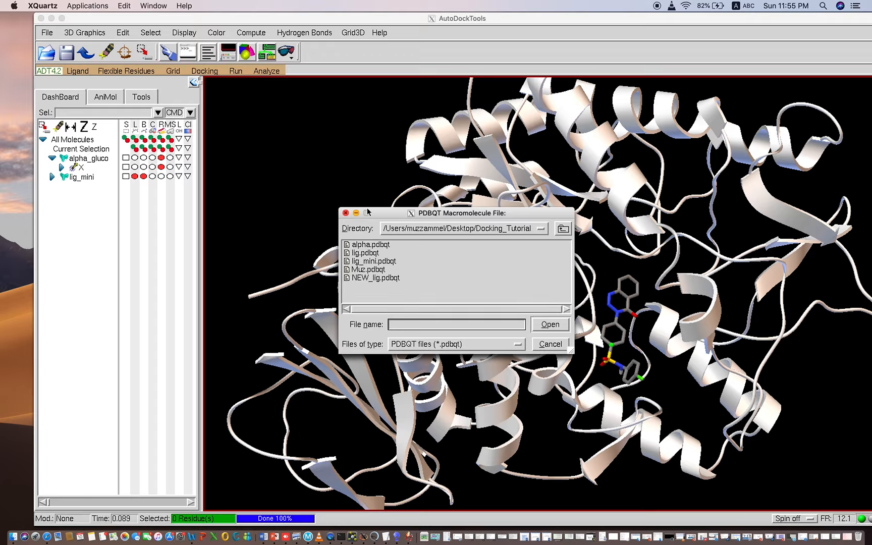
pyautogui.click(346, 213)
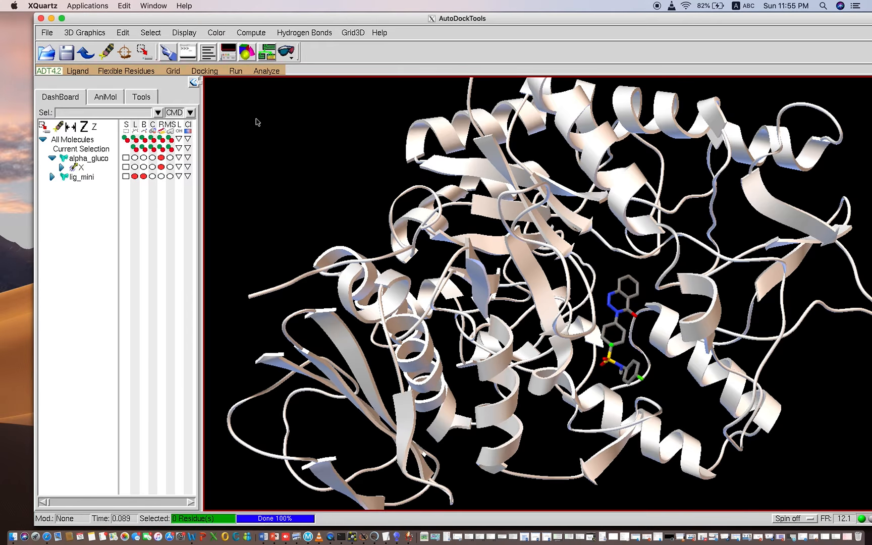
# Set Muz.pdbqt from the Docking_Tutorial folder as the rigid macromolecule file for the docking.
pyautogui.click(206, 75)
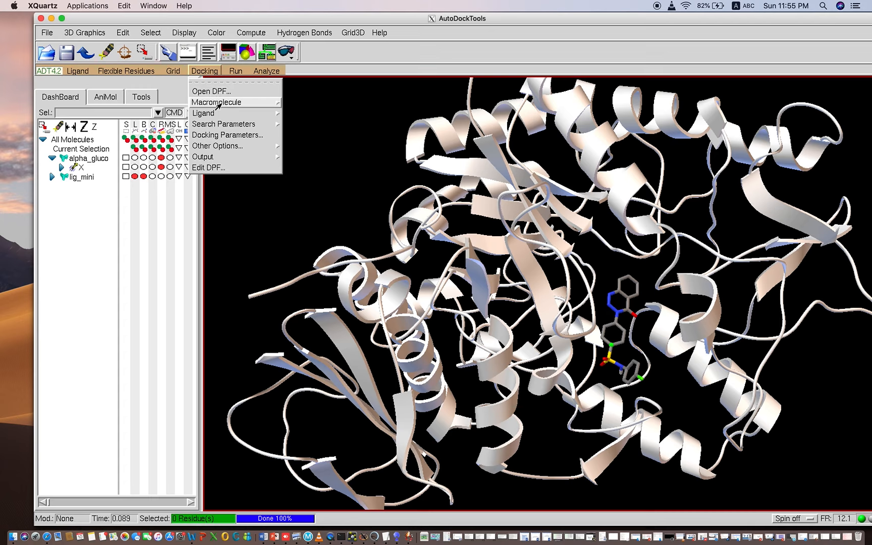
pyautogui.moveTo(219, 104)
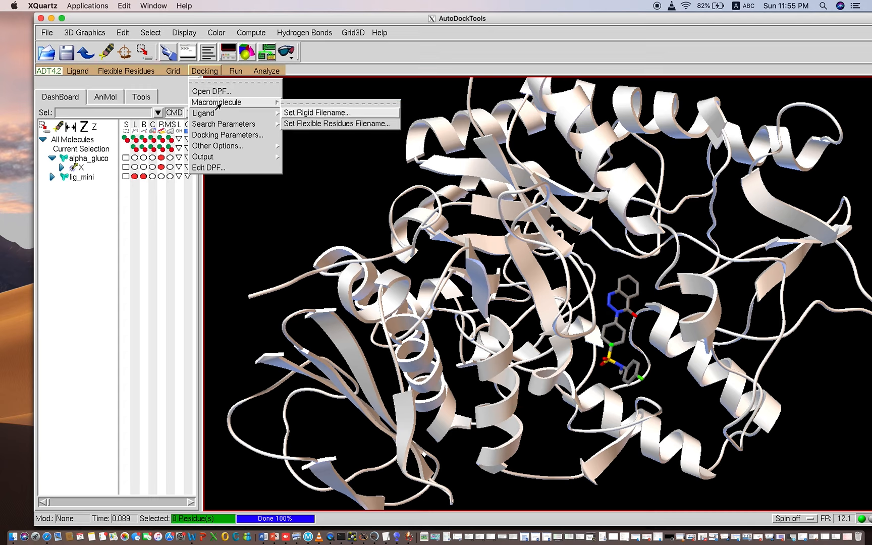
pyautogui.click(308, 113)
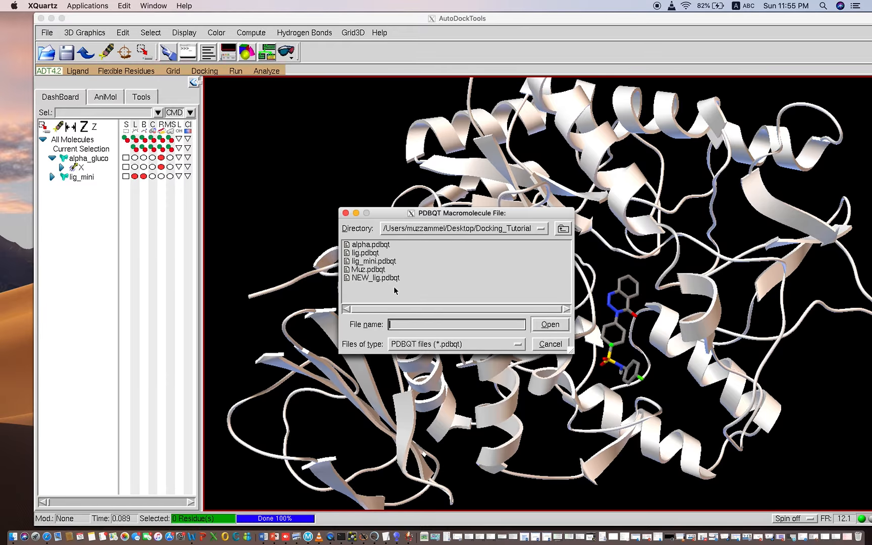
pyautogui.click(360, 271)
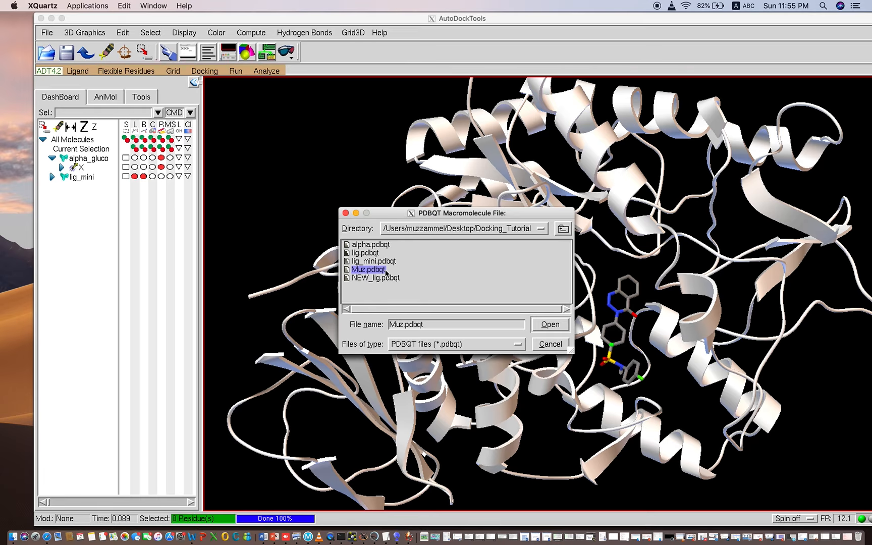
pyautogui.click(546, 326)
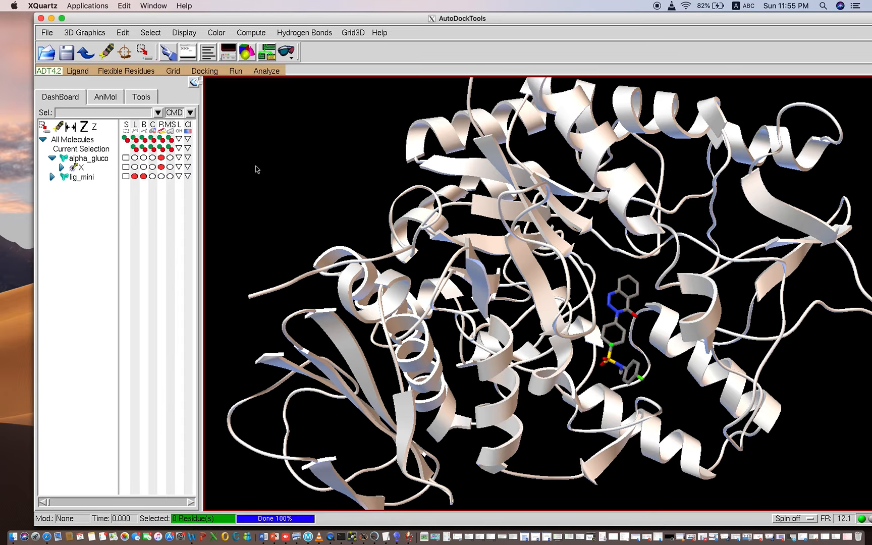
# Choose lig_mini as the docking ligand and accept its random initial position, offset and dihedral parameters.
pyautogui.click(197, 71)
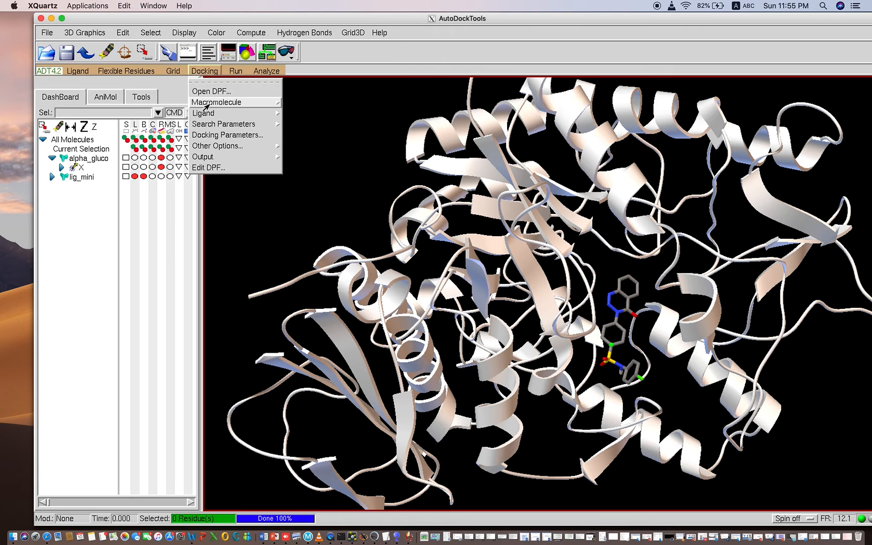
pyautogui.moveTo(206, 114)
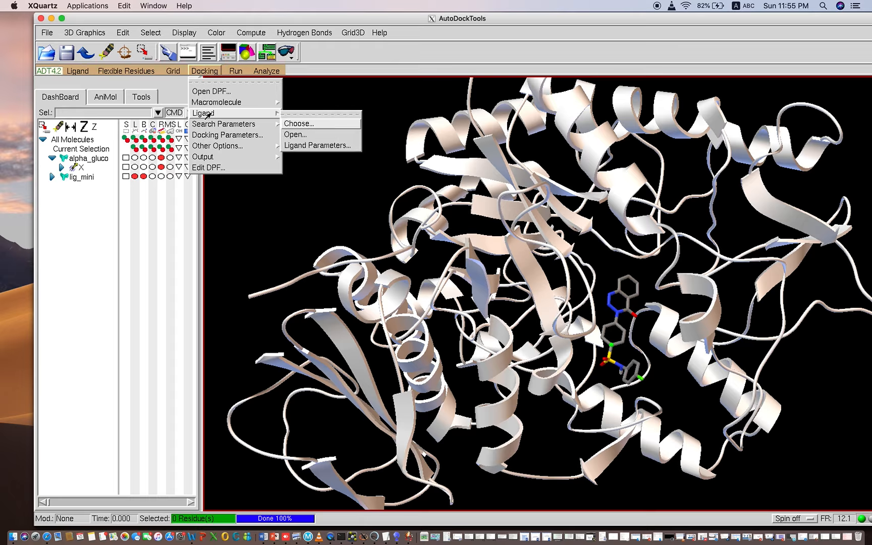
pyautogui.click(295, 123)
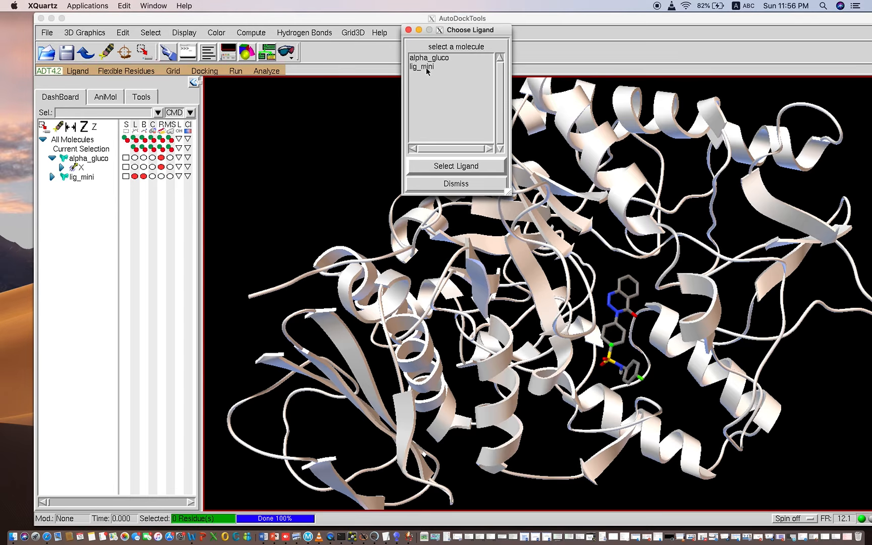
pyautogui.click(427, 69)
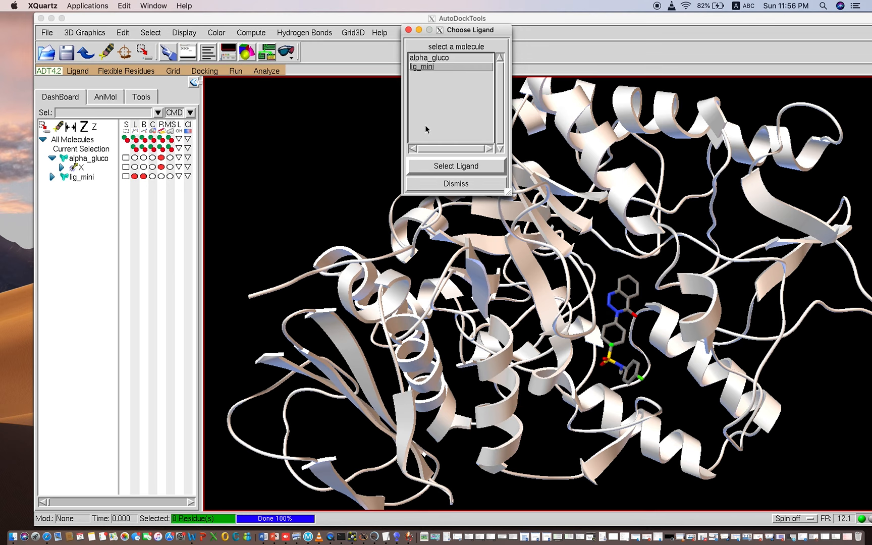
pyautogui.click(426, 166)
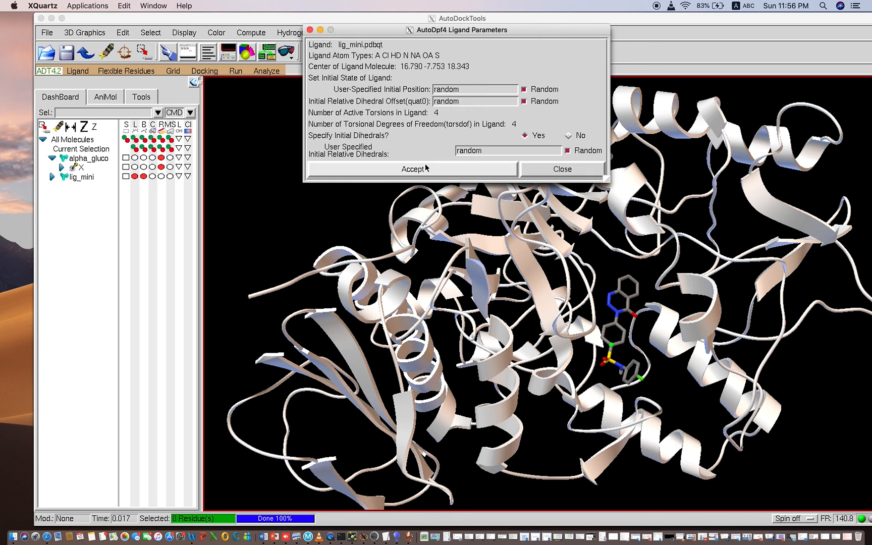
pyautogui.click(387, 170)
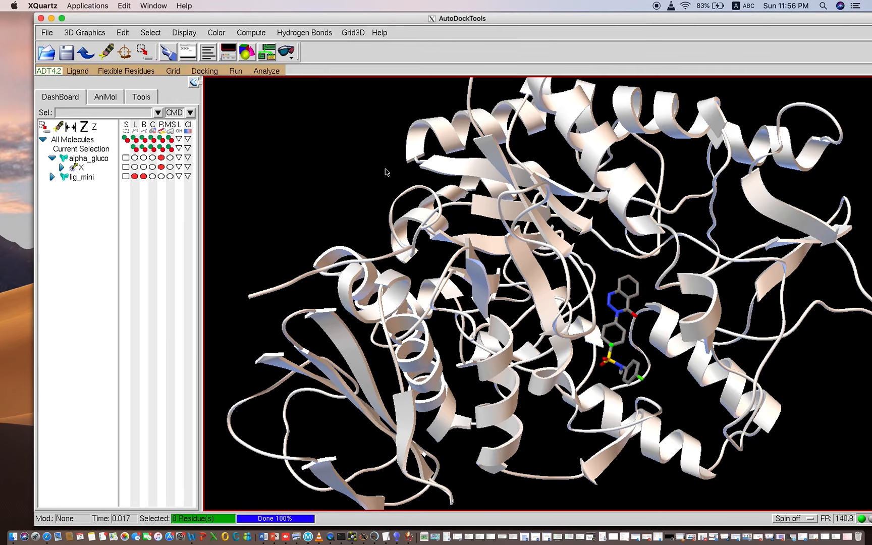
# Open the Genetic Algorithm search parameters for the docking.
pyautogui.click(205, 70)
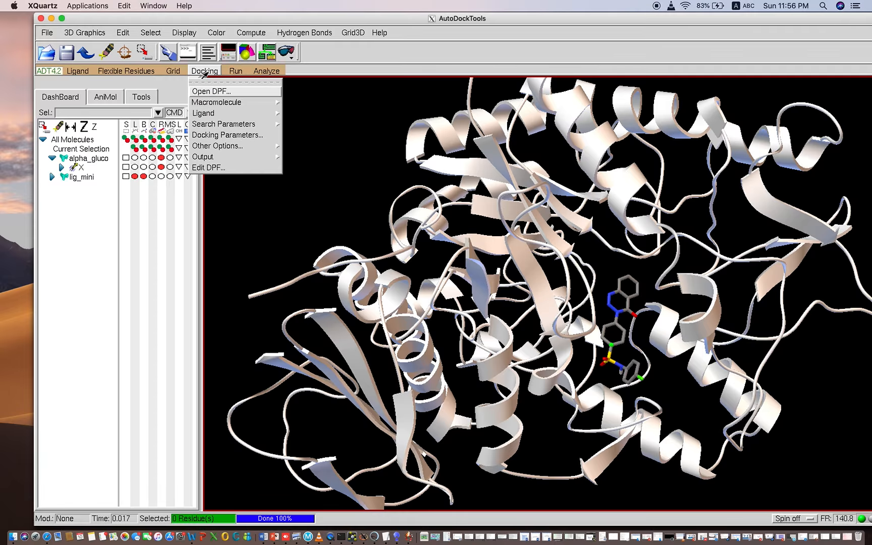
pyautogui.click(218, 128)
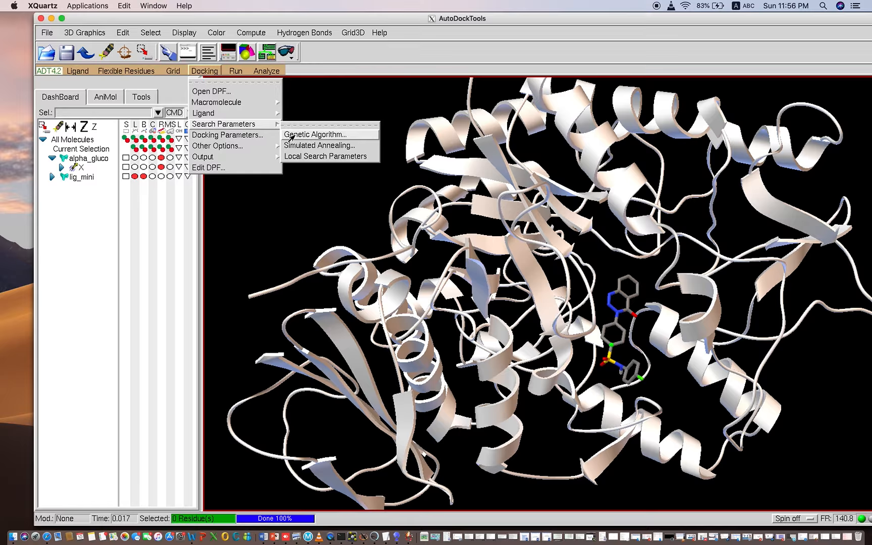
pyautogui.click(303, 135)
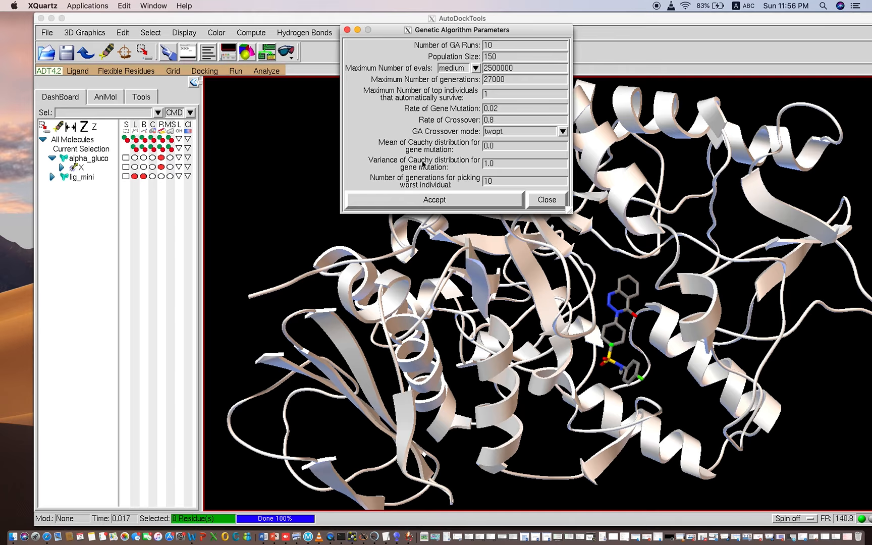
# Try 50 GA runs with a population size of 300 in the genetic algorithm parameters.
pyautogui.click(498, 46)
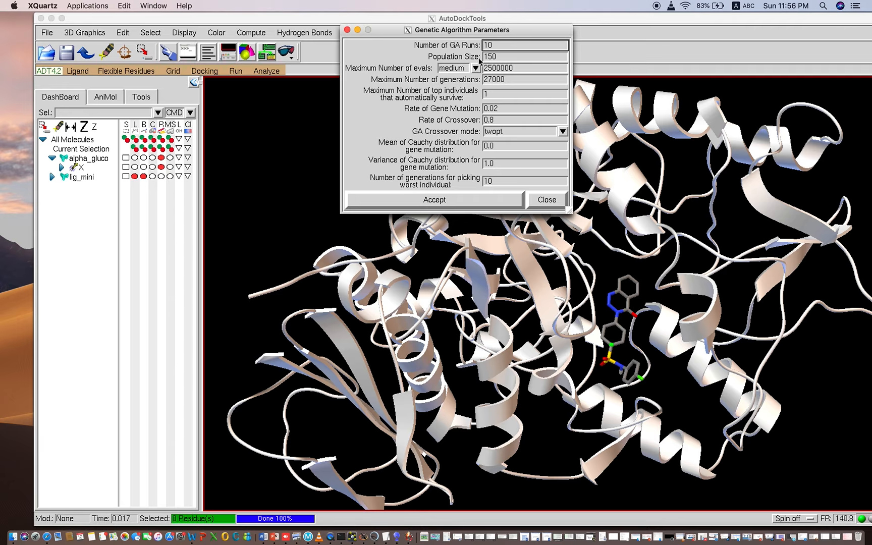
pyautogui.click(502, 57)
pyautogui.click(496, 45)
pyautogui.click(502, 57)
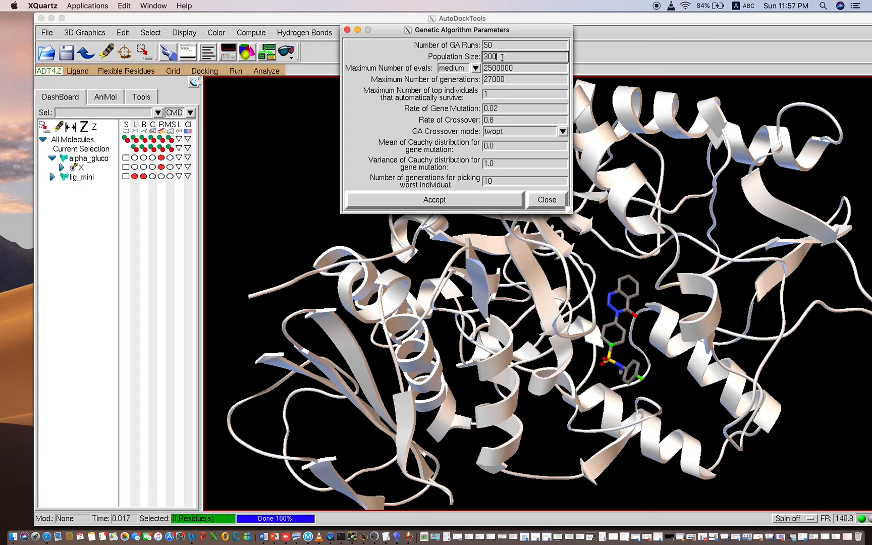
# Set the population size to 150 and the number of GA runs to 10, and accept the genetic algorithm parameters.
pyautogui.write('150')
pyautogui.click(497, 44)
pyautogui.press('BackSpace')
pyautogui.press('BackSpace')
pyautogui.write('10')
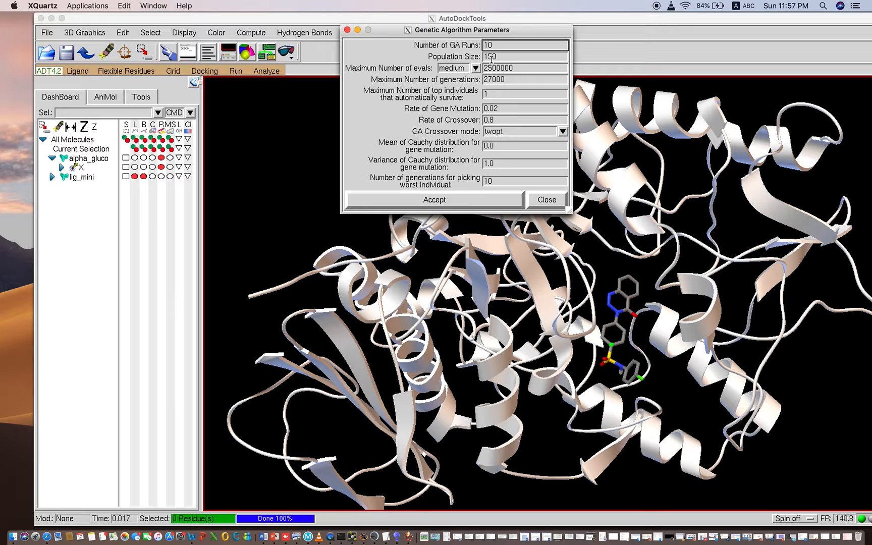
pyautogui.click(431, 201)
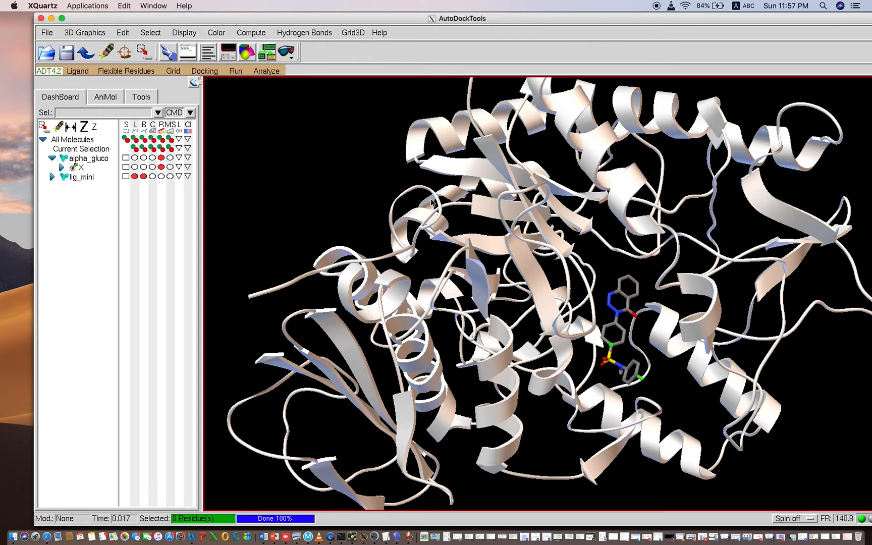
# Review the docking run options for random number generator, energy, step size and output format, and close them without changes.
pyautogui.click(207, 73)
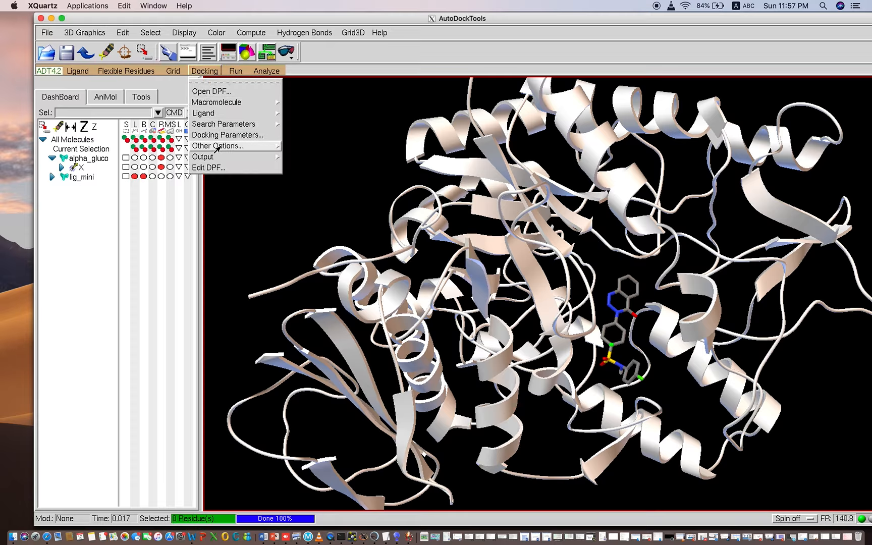
pyautogui.moveTo(216, 147)
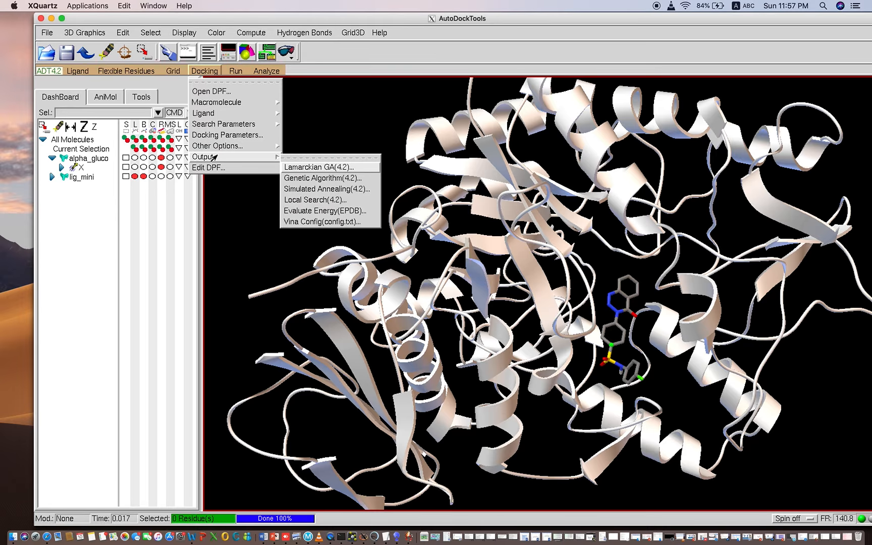
pyautogui.click(218, 136)
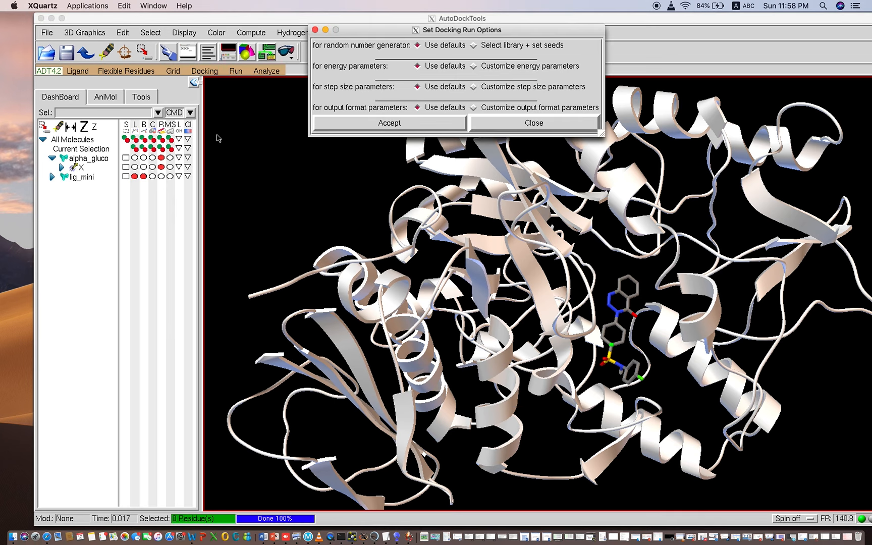
pyautogui.click(315, 30)
# Output the docking parameters as a Lamarckian GA (4.2) DPF file named dock in the Docking_Tutorial folder.
pyautogui.click(204, 72)
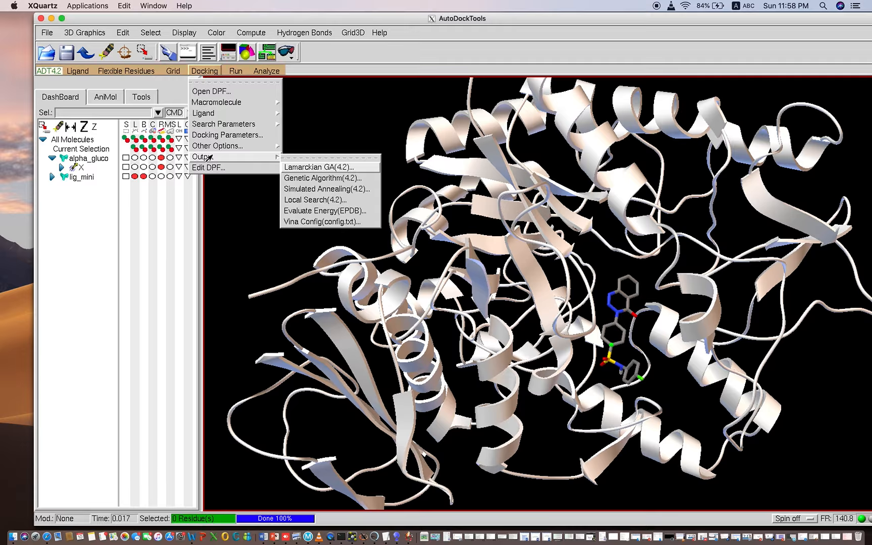
pyautogui.click(303, 167)
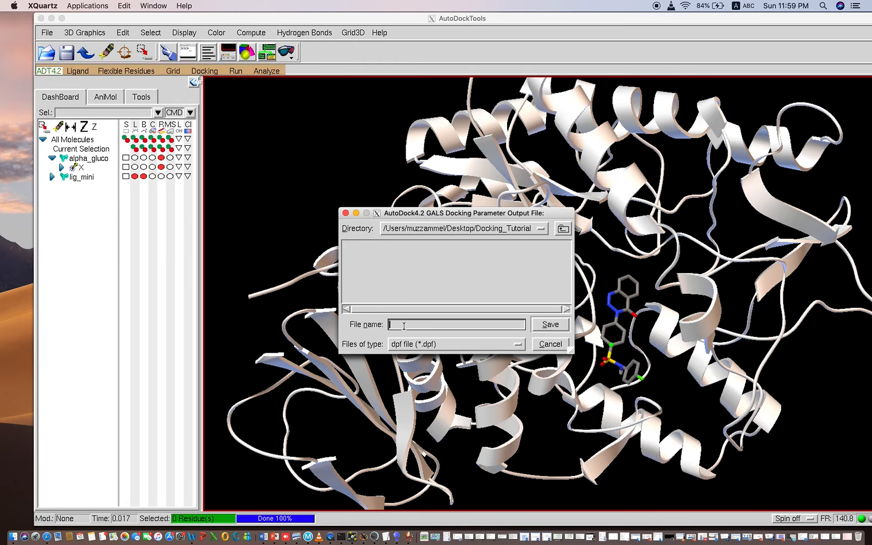
pyautogui.write('dock')
pyautogui.click(543, 326)
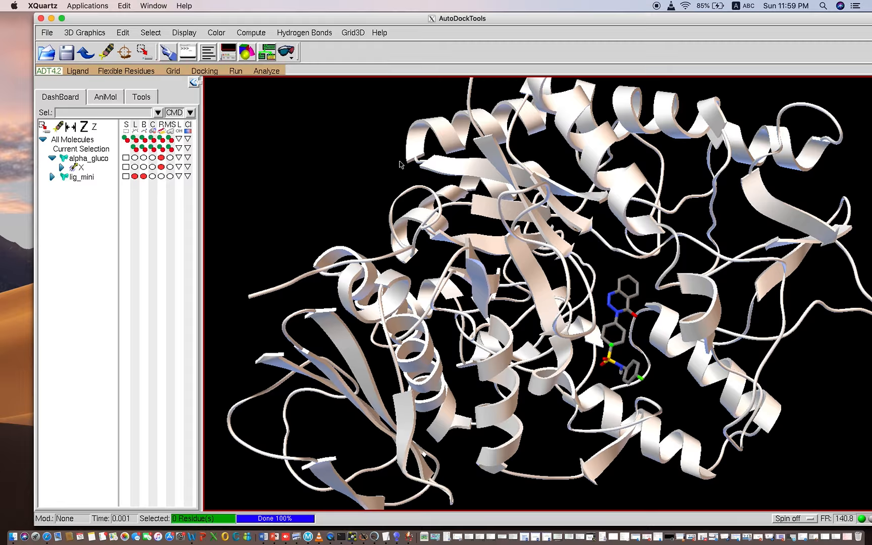
# Set up an AutoDock run with autodock4 from the Docking_Tutorial folder as the program.
pyautogui.click(235, 72)
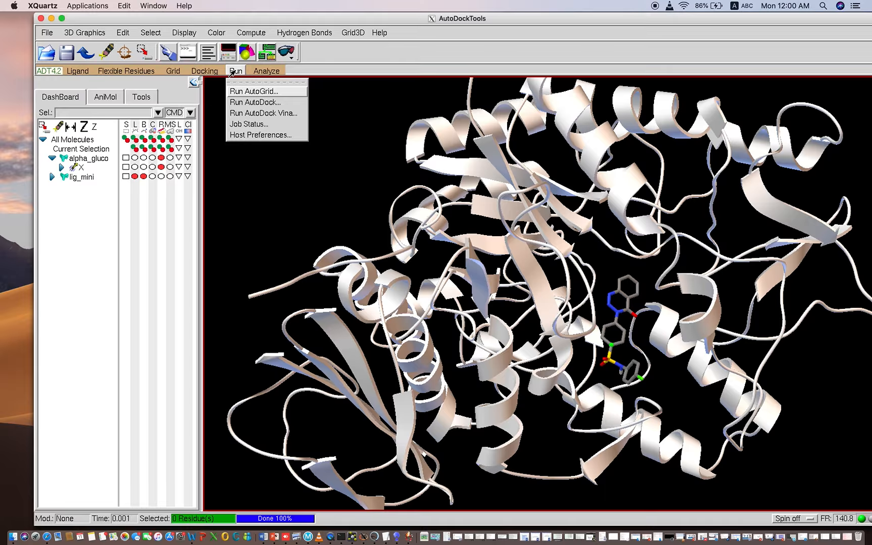
pyautogui.click(254, 102)
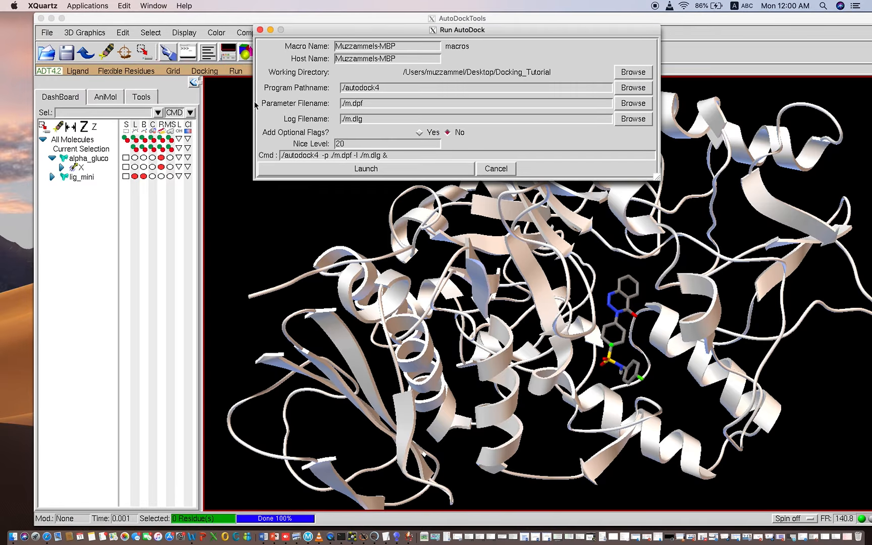
pyautogui.click(789, 64)
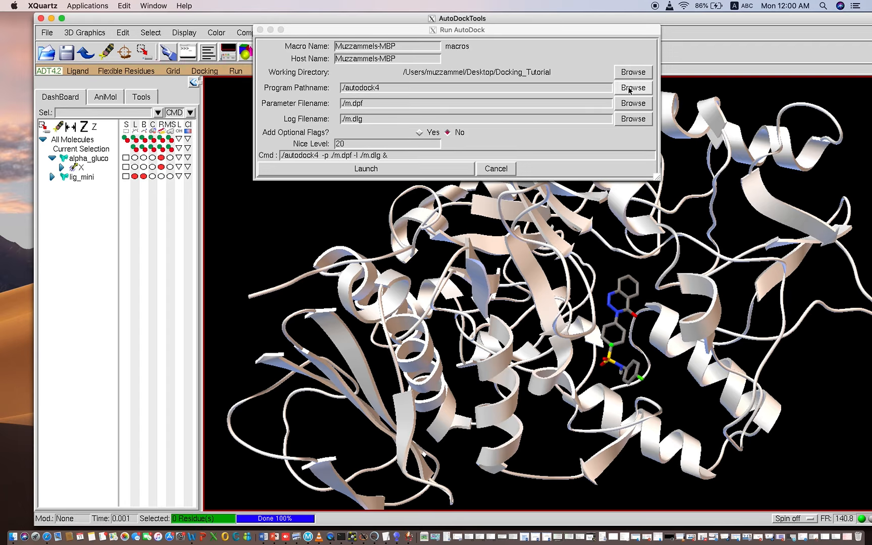
pyautogui.click(630, 90)
pyautogui.click(630, 90)
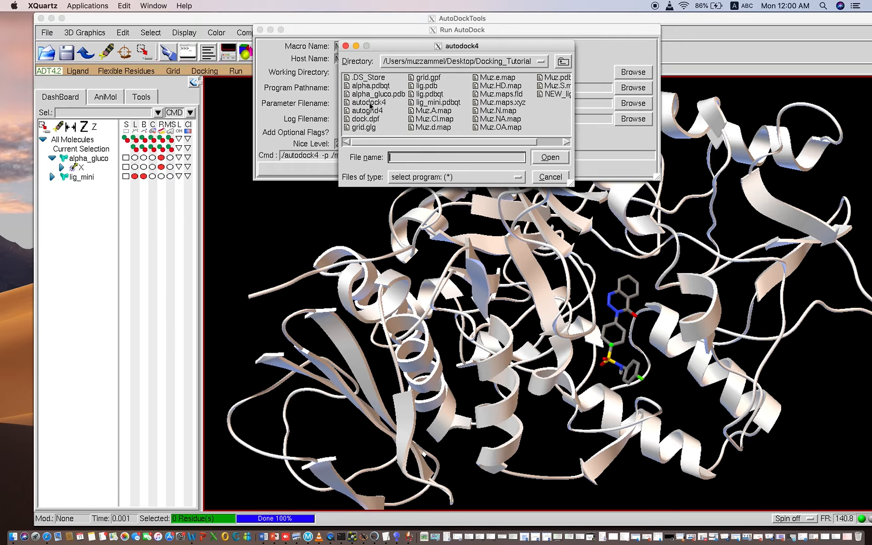
pyautogui.click(370, 103)
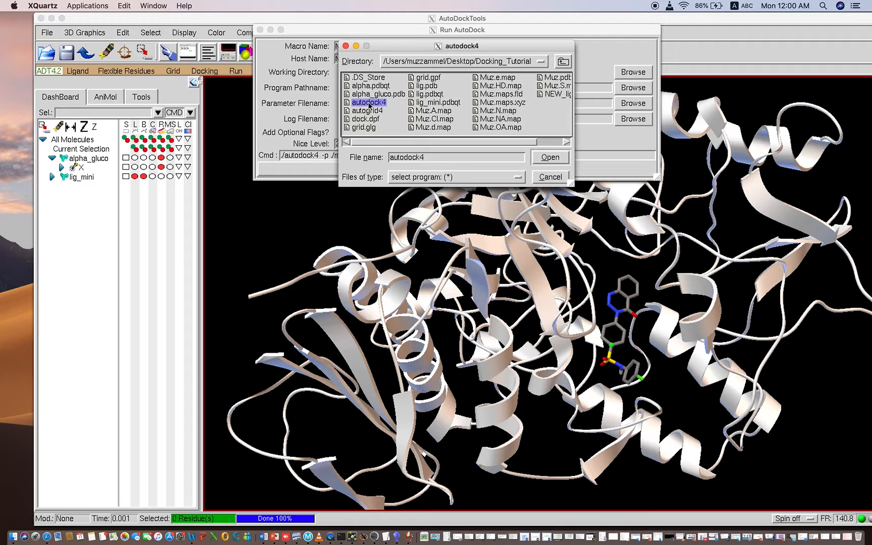
pyautogui.click(552, 158)
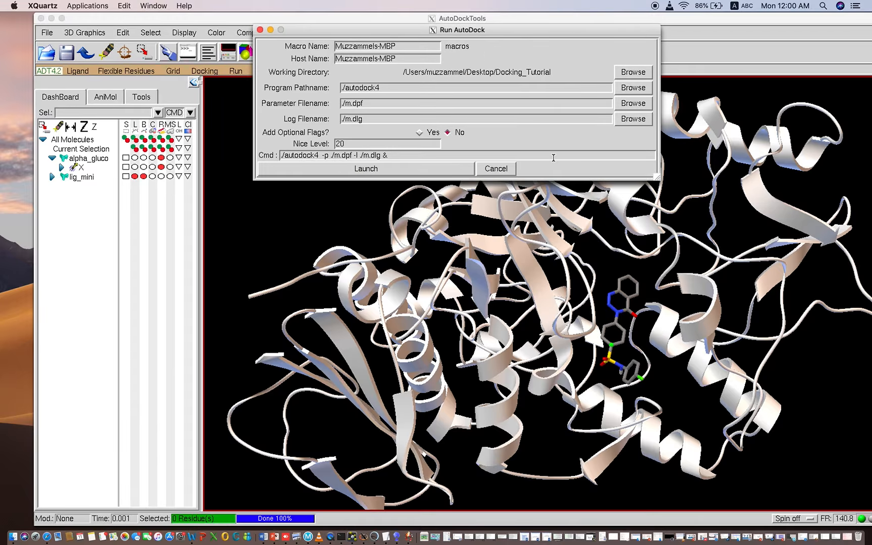
# Select dock.dpf as the parameter file for the AutoDock run and launch it.
pyautogui.click(633, 103)
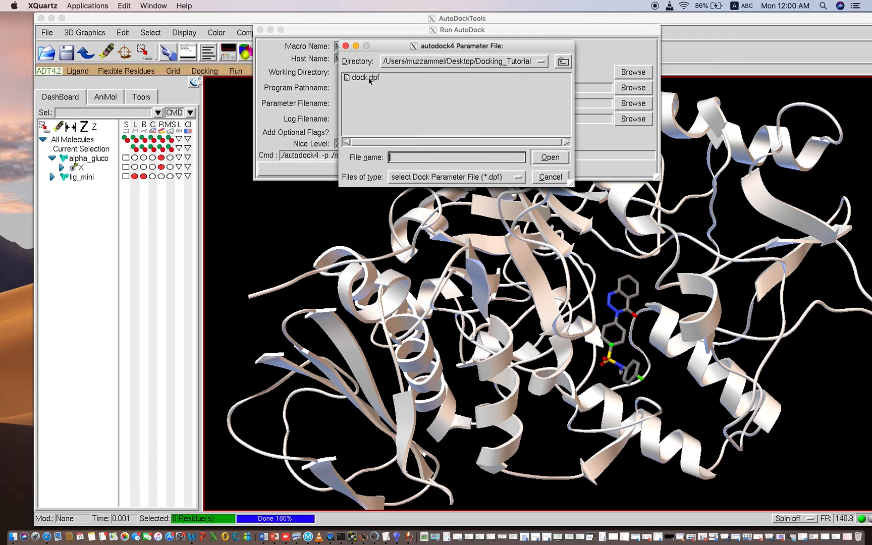
pyautogui.click(370, 79)
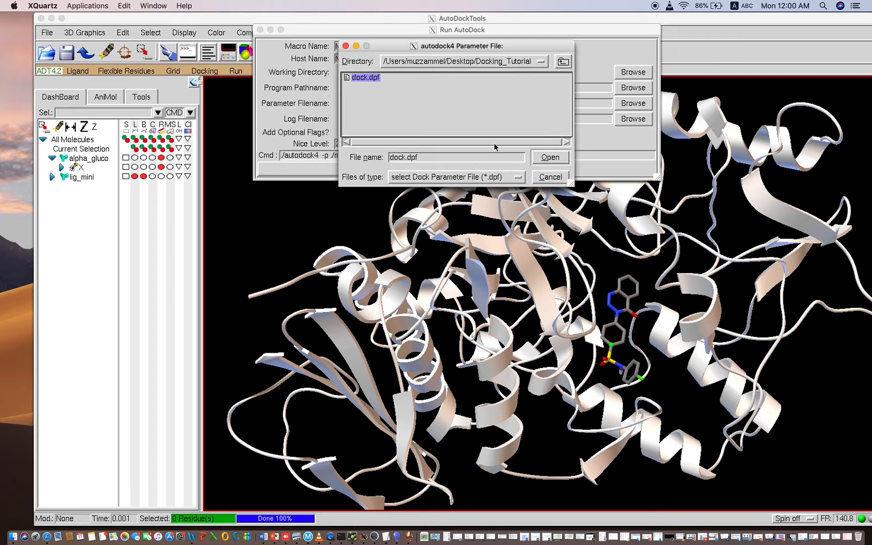
pyautogui.click(550, 157)
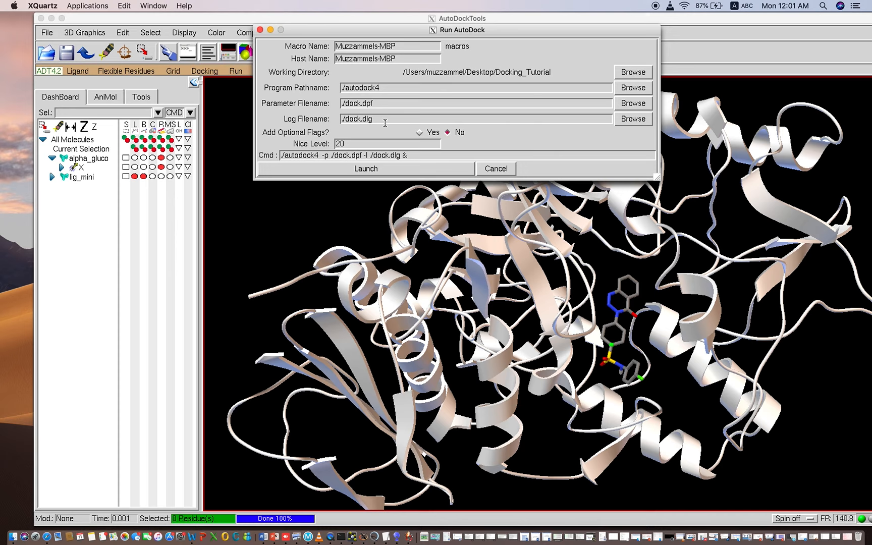
pyautogui.click(367, 169)
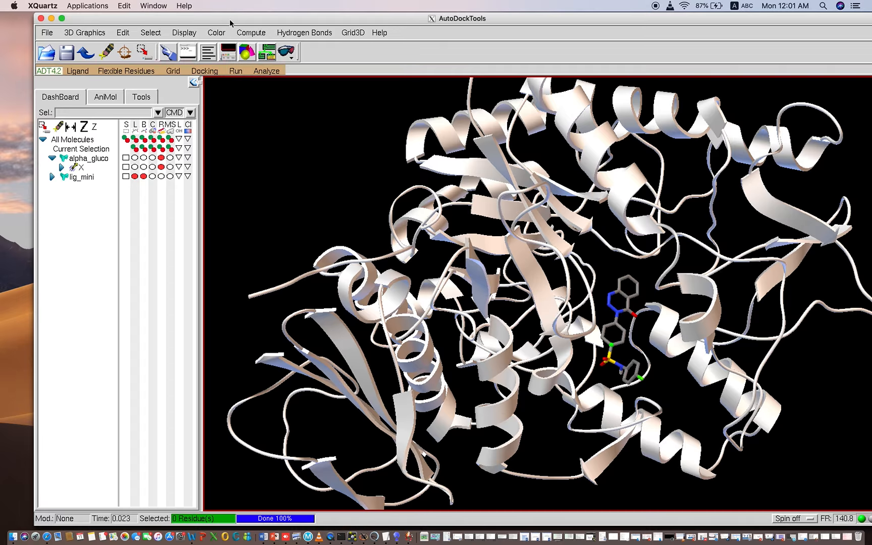
# Open the Docking_Tutorial folder on the desktop and look over its files for the docking output.
pyautogui.moveTo(230, 23); pyautogui.dragTo(192, 105)
pyautogui.click(624, 73)
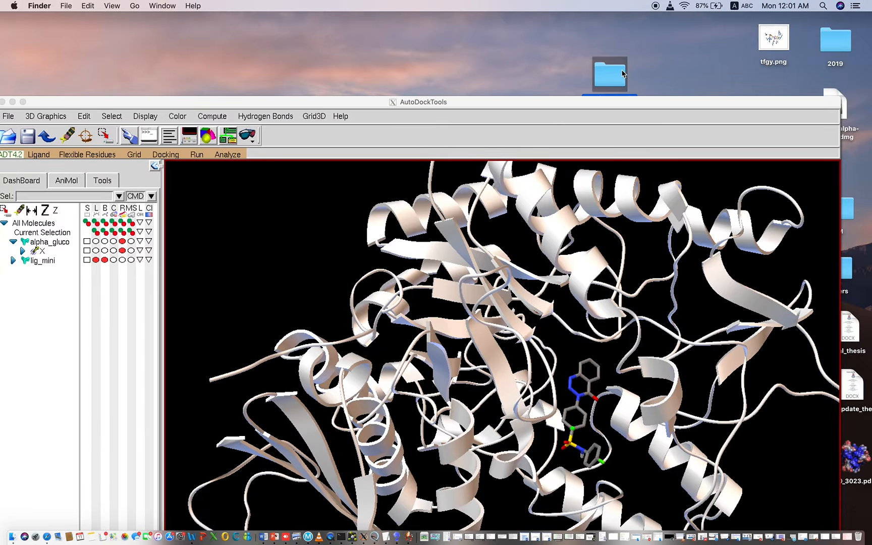
pyautogui.doubleClick(624, 74)
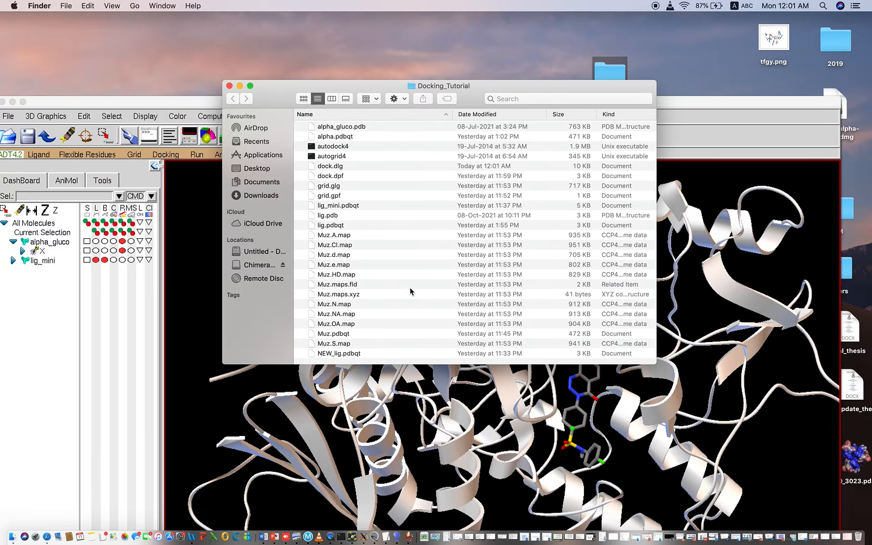
pyautogui.scroll(1, 330, 238)
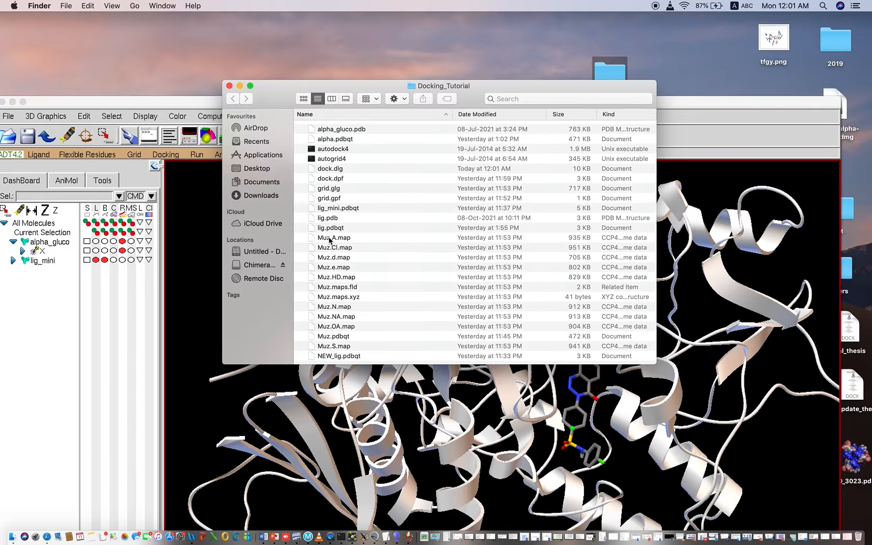
pyautogui.scroll(-2, 332, 236)
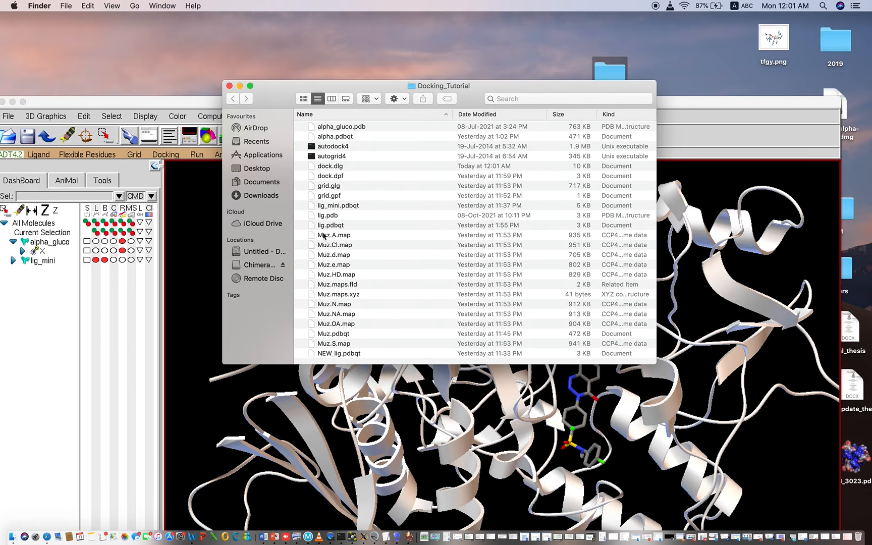
pyautogui.moveTo(207, 99); pyautogui.dragTo(243, 43)
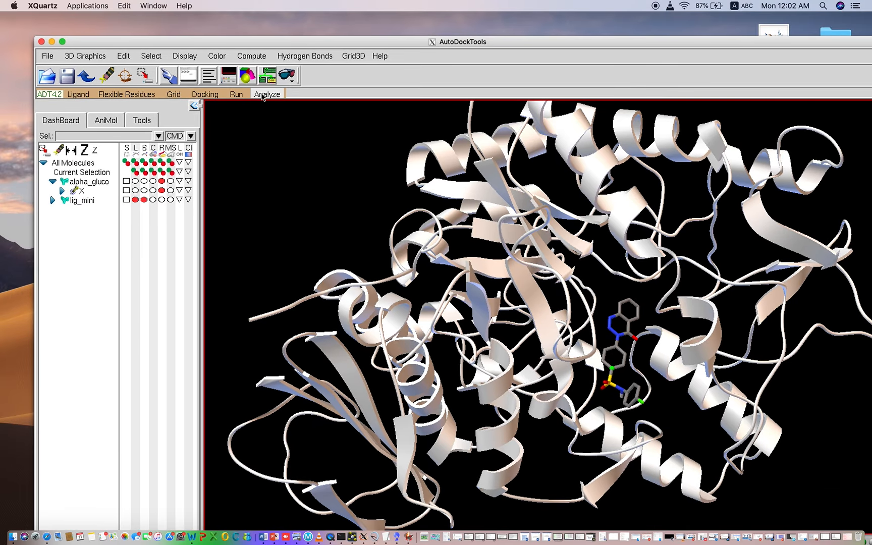
pyautogui.moveTo(247, 45); pyautogui.dragTo(240, 21)
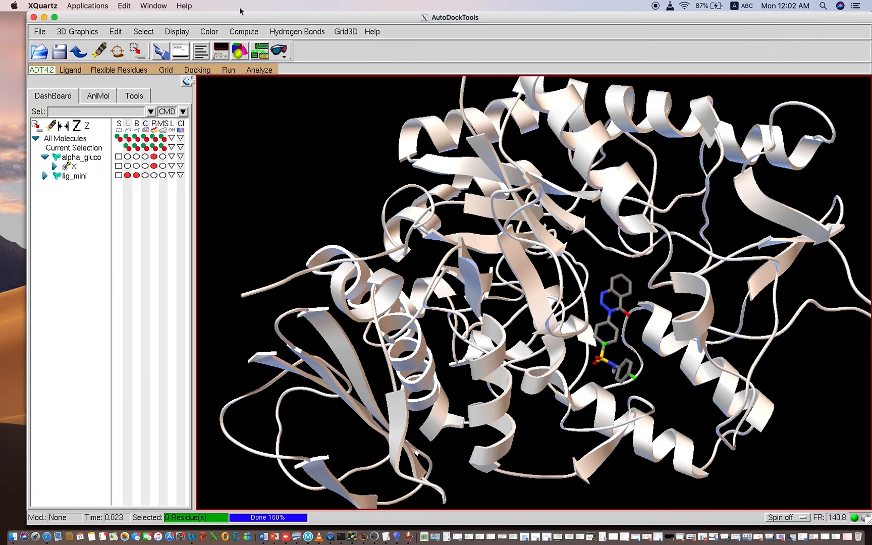
pyautogui.click(256, 70)
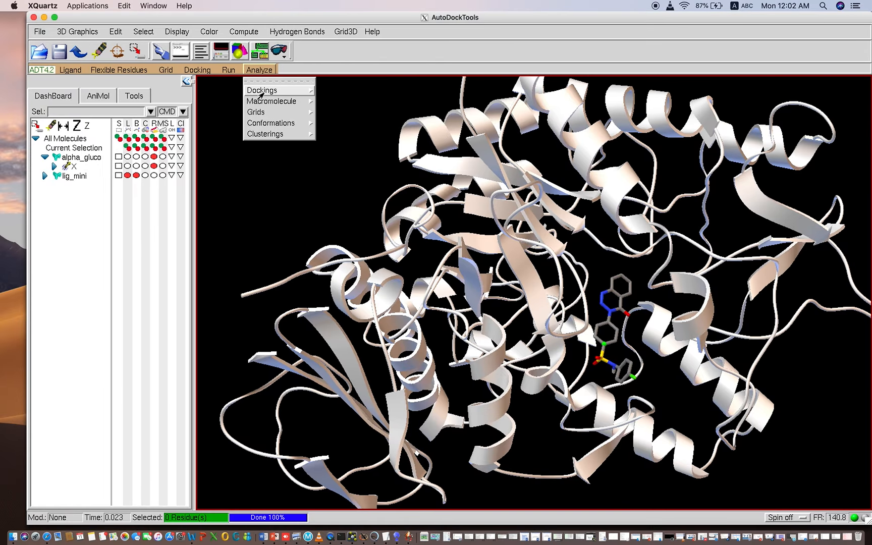
pyautogui.click(261, 91)
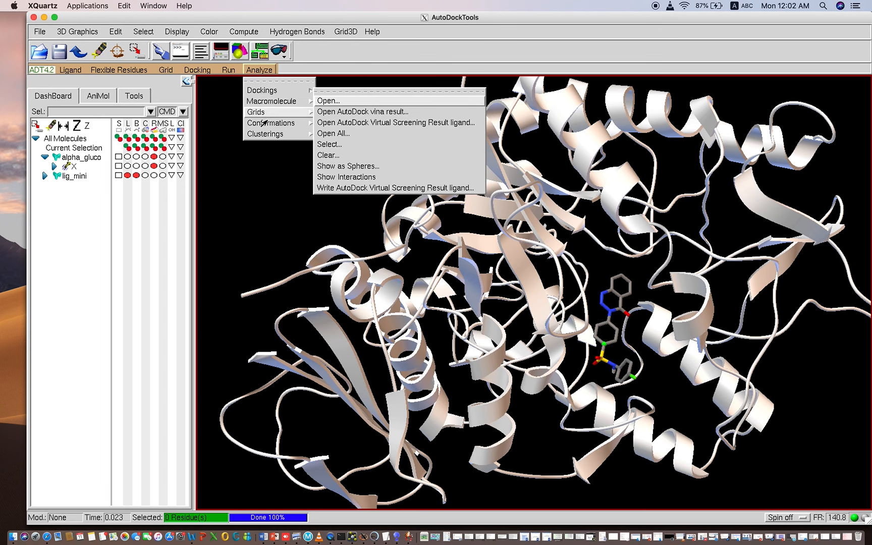
pyautogui.click(268, 206)
# Minimize AutoDockTools and open dock.dlg from the Docking_Tutorial folder in TextEdit.
pyautogui.click(44, 18)
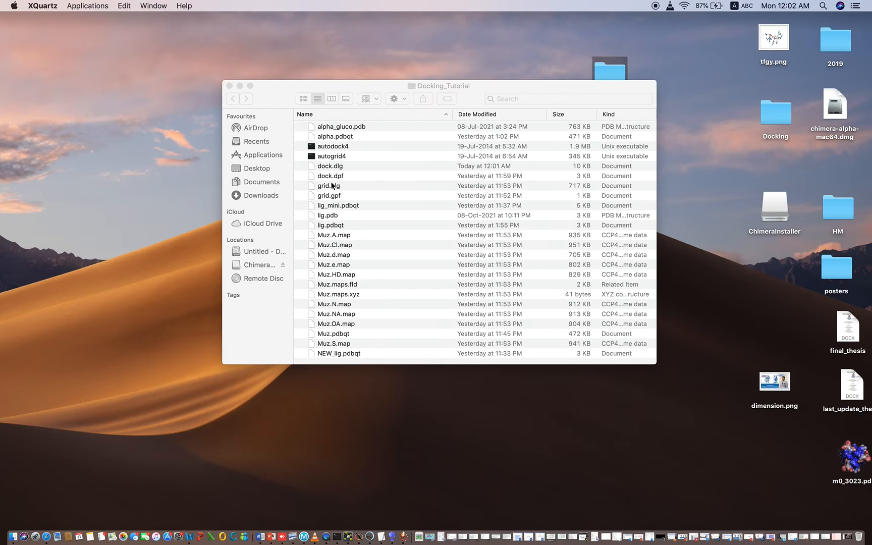
pyautogui.click(336, 168)
pyautogui.click(336, 168)
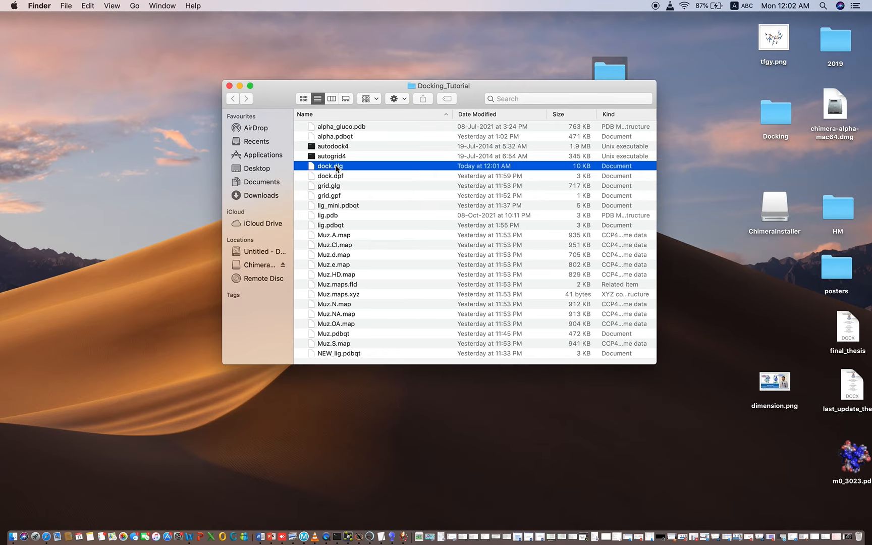
pyautogui.rightClick(336, 167)
pyautogui.moveTo(353, 180)
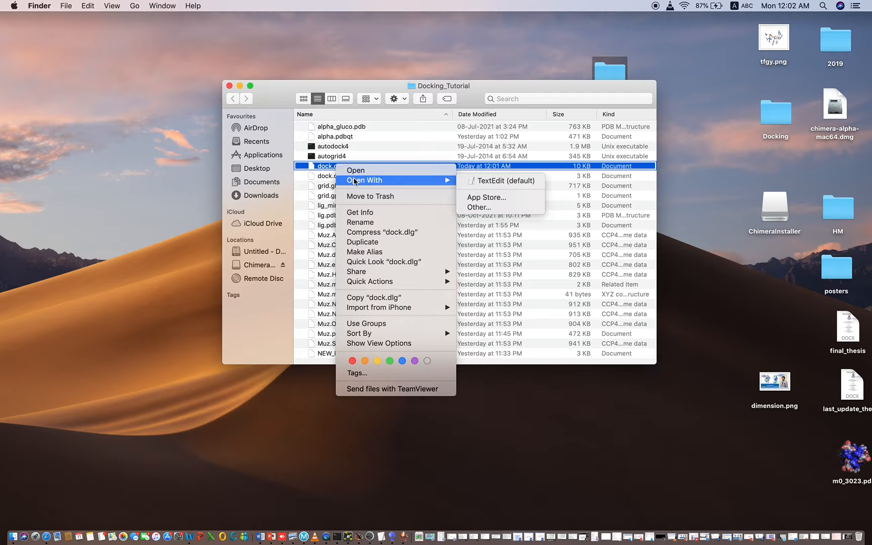
pyautogui.click(495, 182)
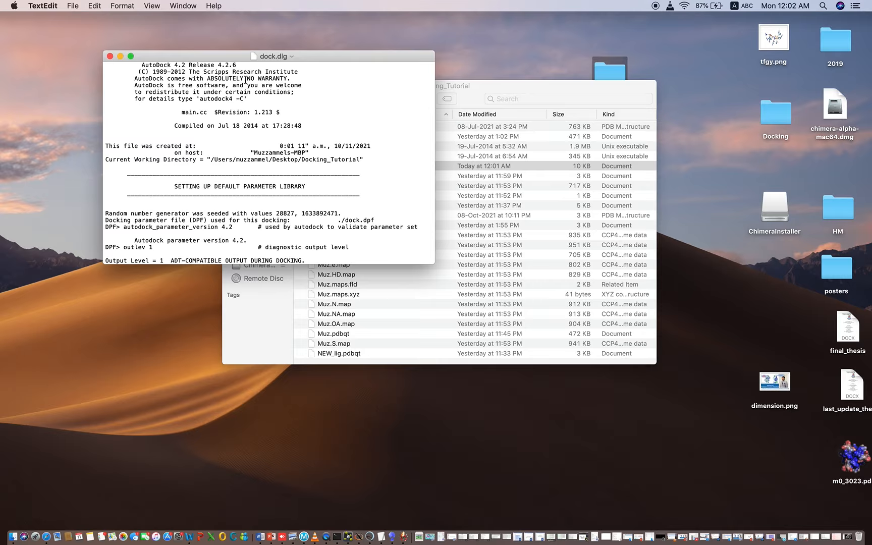
# Read through the dock.dlg docking log to its last lines and close it.
pyautogui.scroll(-1, 342, 167)
pyautogui.scroll(-10, 342, 166)
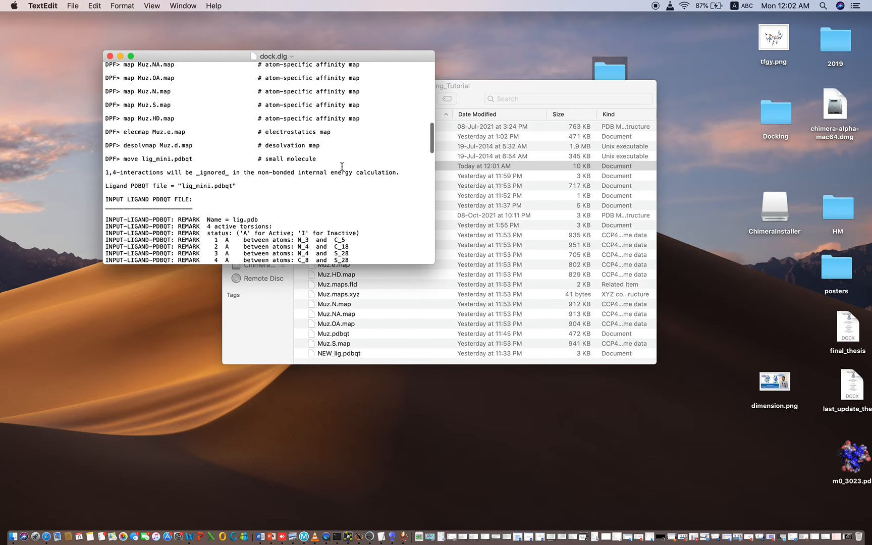
pyautogui.scroll(-15, 342, 167)
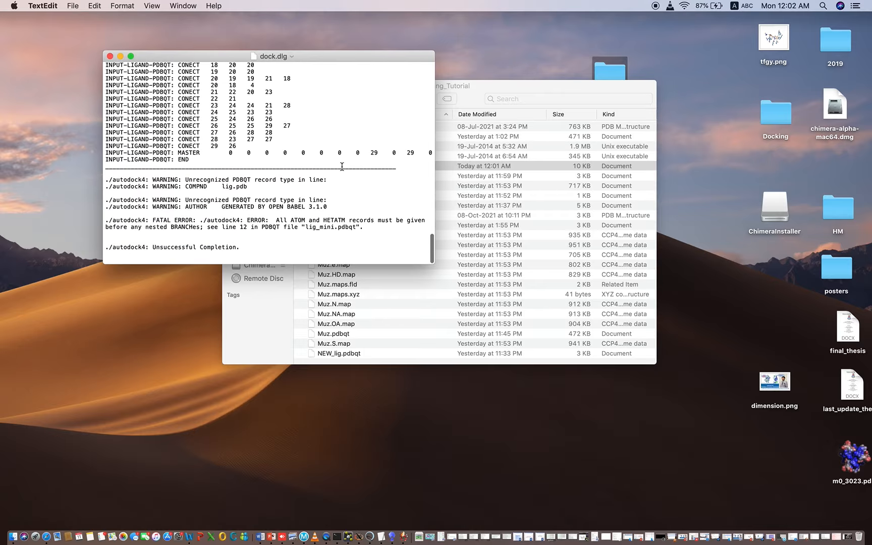
pyautogui.scroll(20, 342, 166)
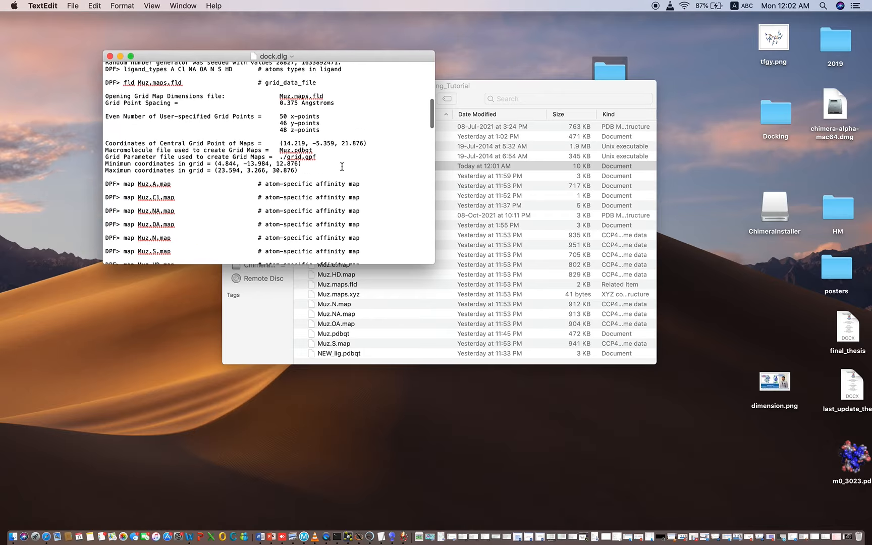
pyautogui.click(109, 56)
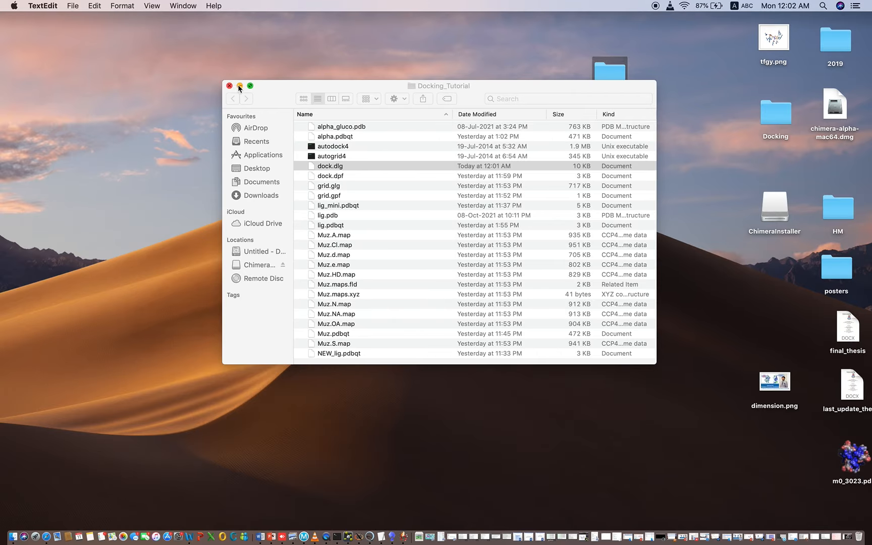
# Open the Docking folder on the desktop and open its 1.dlg docking log in TextEdit.
pyautogui.moveTo(290, 89); pyautogui.dragTo(193, 104)
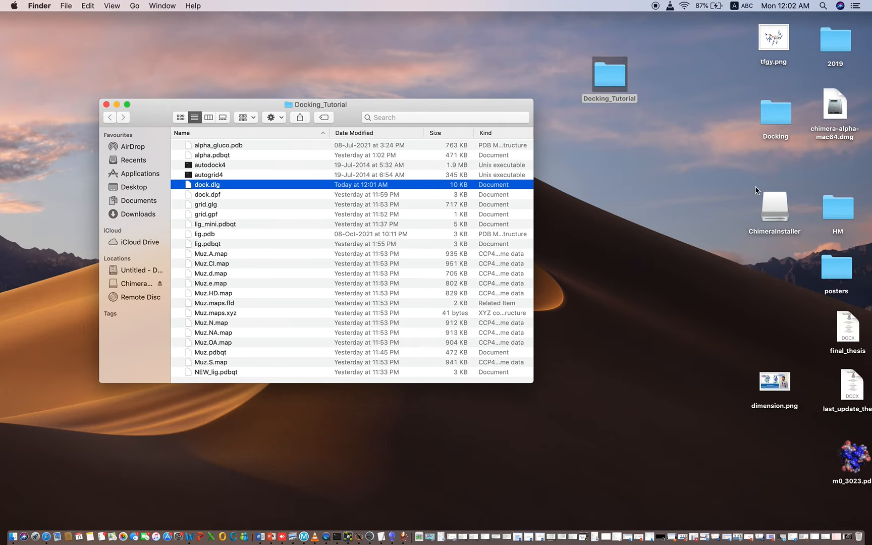
pyautogui.doubleClick(767, 114)
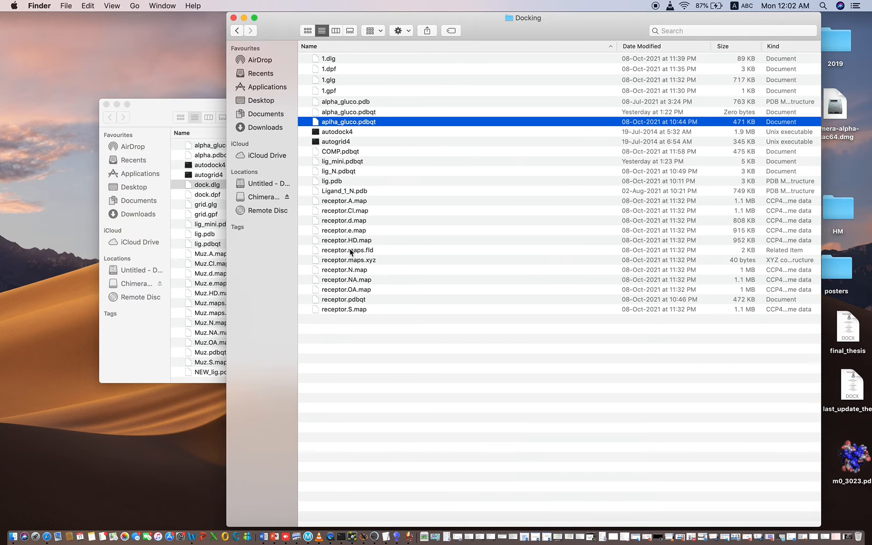
pyautogui.click(328, 81)
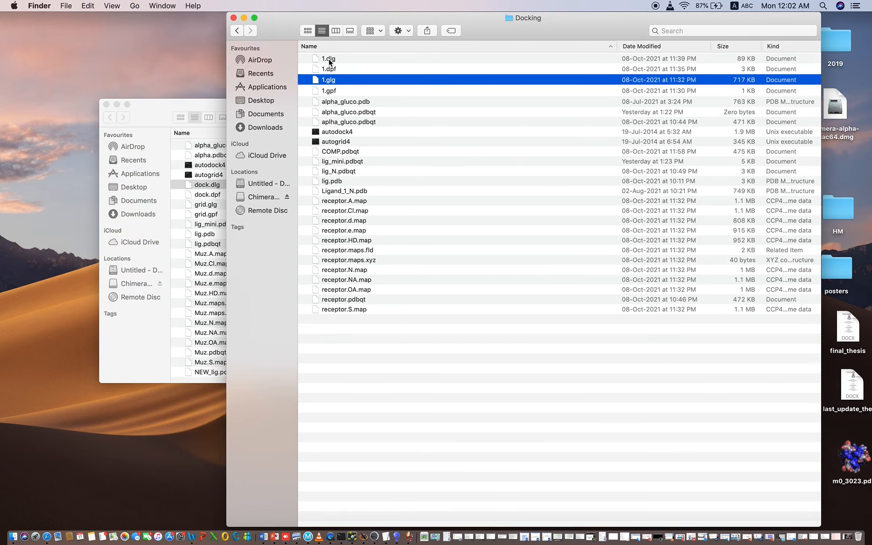
pyautogui.click(329, 60)
pyautogui.rightClick(329, 59)
pyautogui.moveTo(363, 71)
pyautogui.click(477, 74)
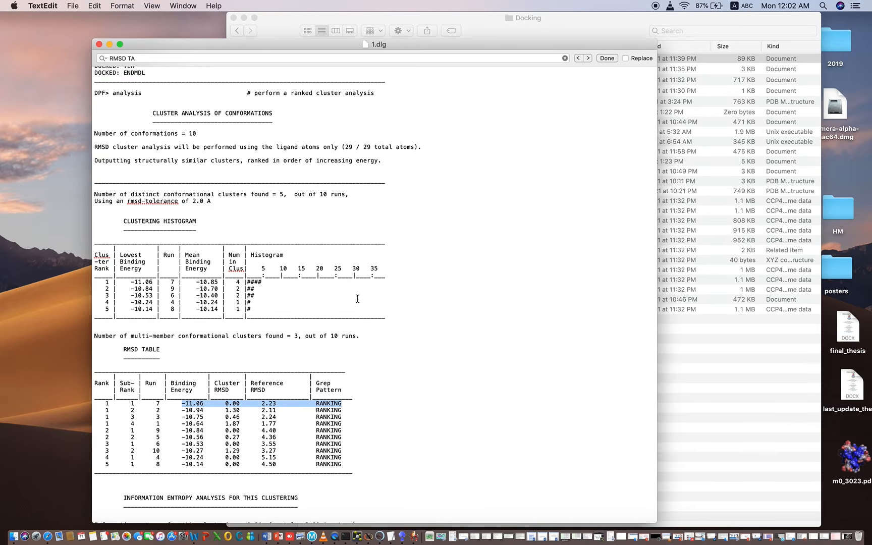
# Clear the old search term and search 1.dlg for "RMSD Table".
pyautogui.scroll(-10, 358, 299)
pyautogui.scroll(15, 358, 299)
pyautogui.click(172, 59)
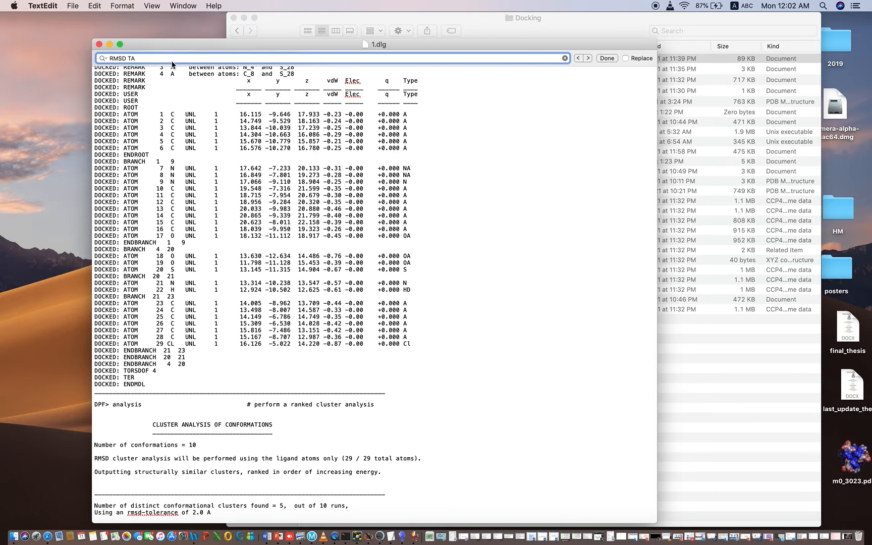
pyautogui.press('BackSpace')
pyautogui.press('BackSpace')
pyautogui.press('BackSpace')
pyautogui.press('BackSpace')
pyautogui.click(577, 98)
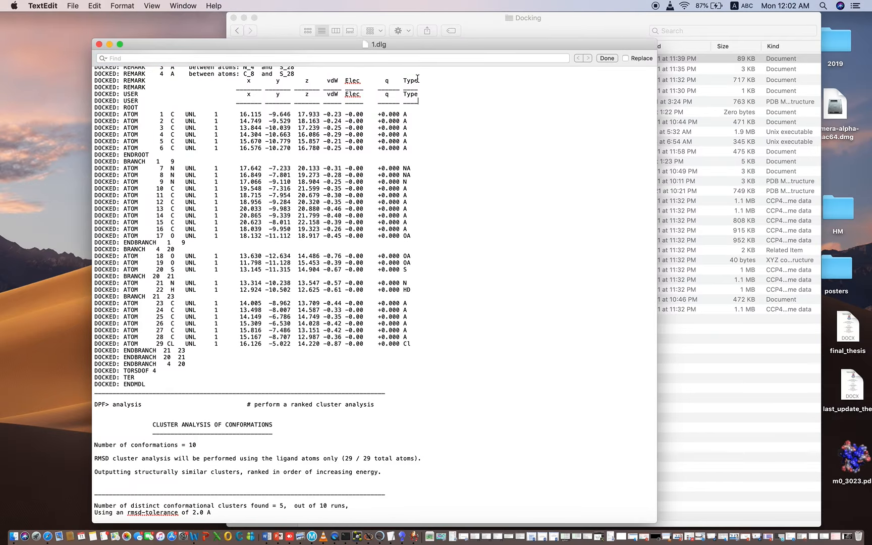
pyautogui.press('super+f')
pyautogui.write('RMSD')
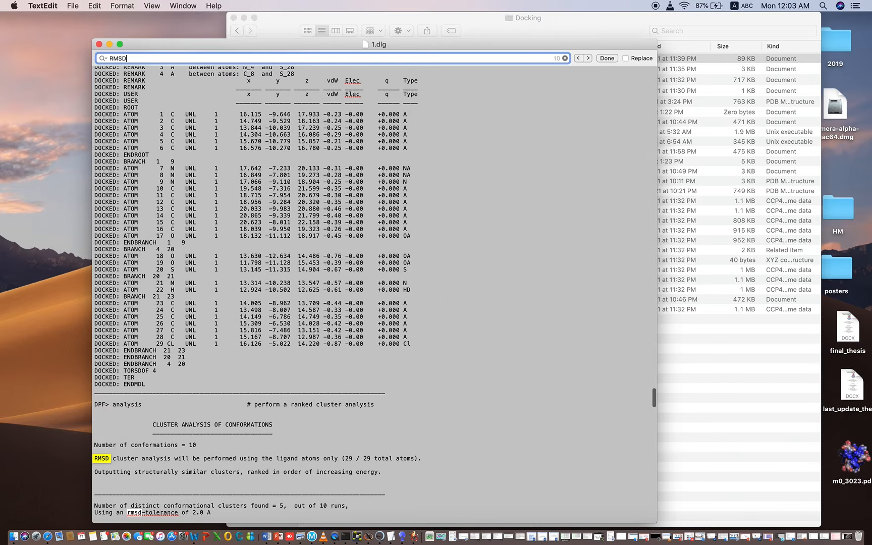
pyautogui.write(' Table')
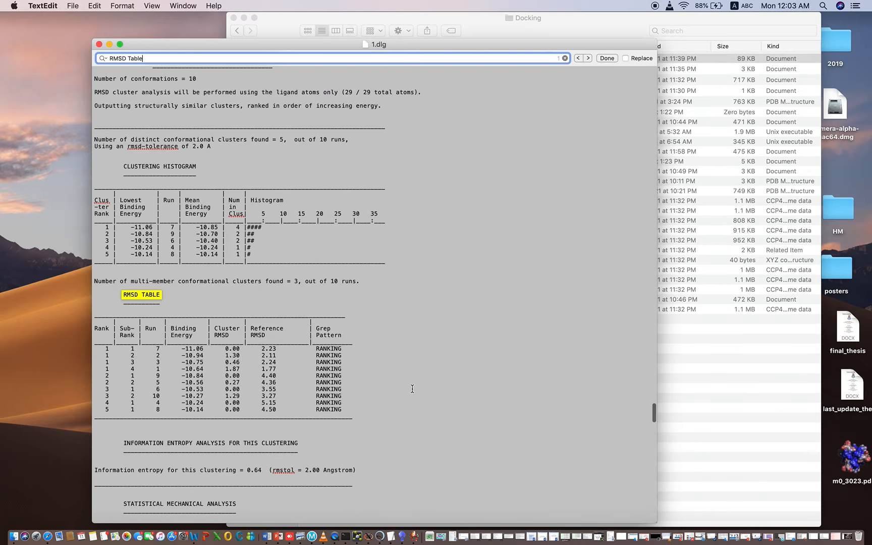
# Highlight the RMSD TABLE heading and the binding energy of the first-ranked run in the table.
pyautogui.click(391, 273)
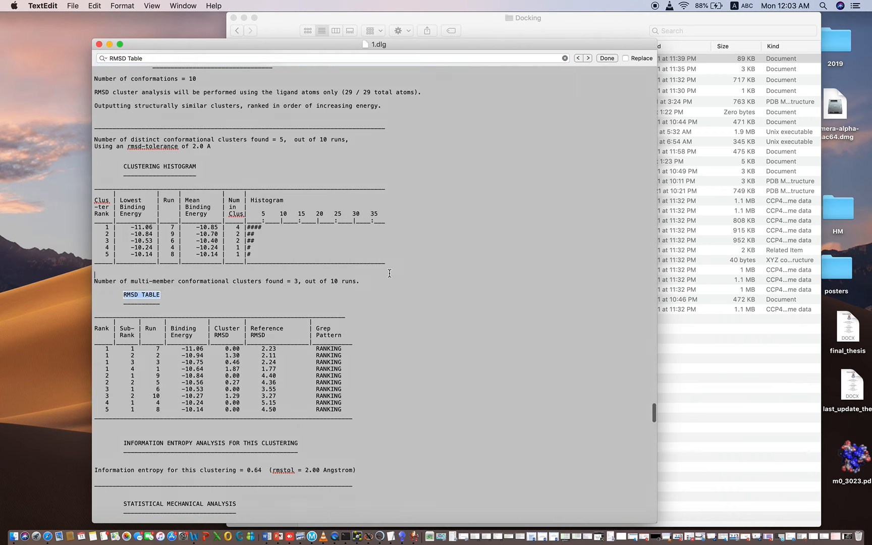
pyautogui.scroll(1, 374, 273)
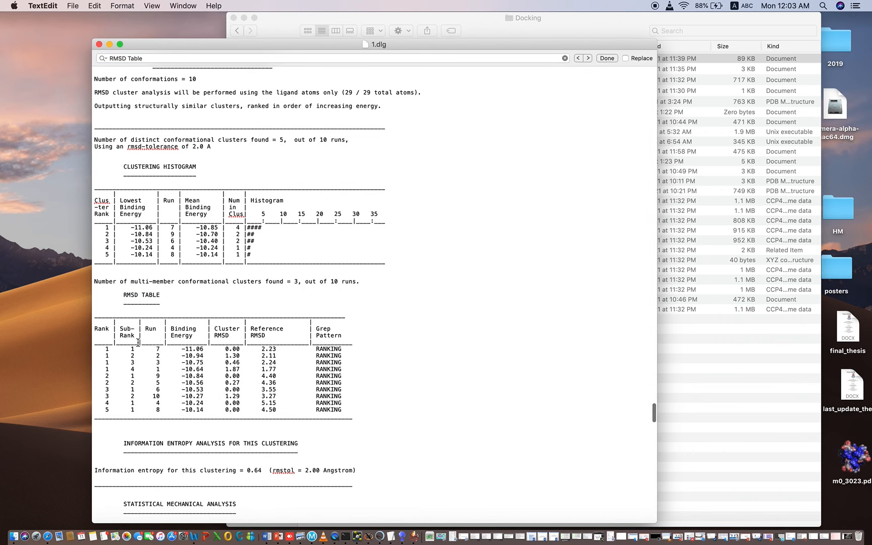
pyautogui.moveTo(124, 296); pyautogui.dragTo(165, 296)
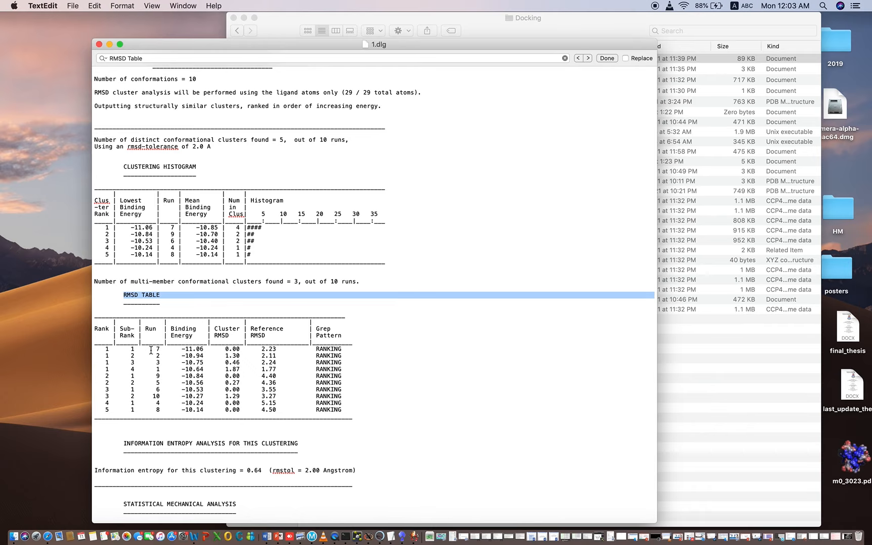
pyautogui.moveTo(130, 350); pyautogui.dragTo(182, 348)
pyautogui.click(157, 347)
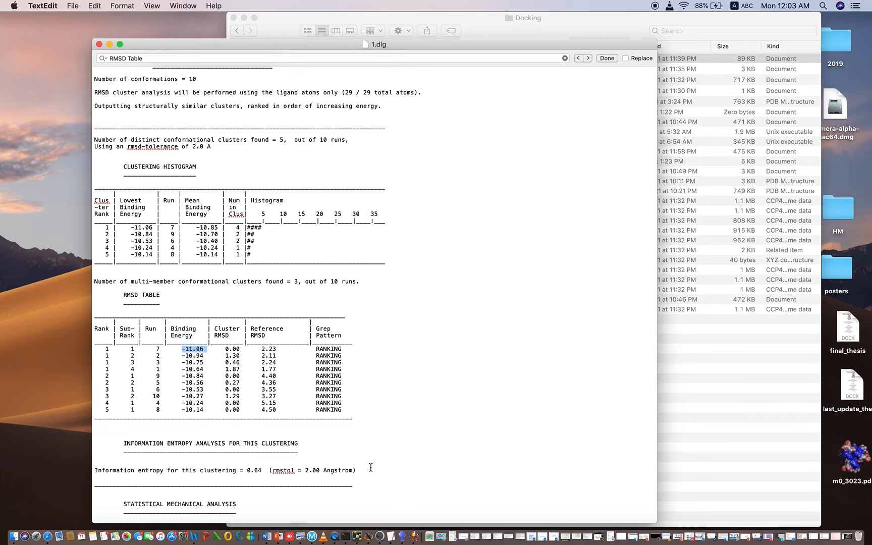
# Examine the statistical mechanical analysis and the lowest-energy docked conformations listed below the RMSD table.
pyautogui.scroll(-5, 373, 468)
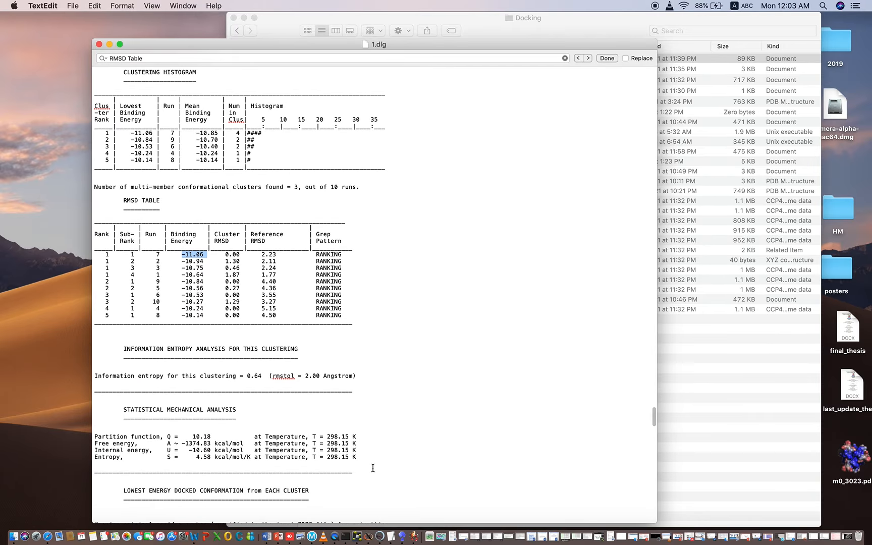
pyautogui.scroll(-1, 373, 468)
pyautogui.scroll(-12, 373, 468)
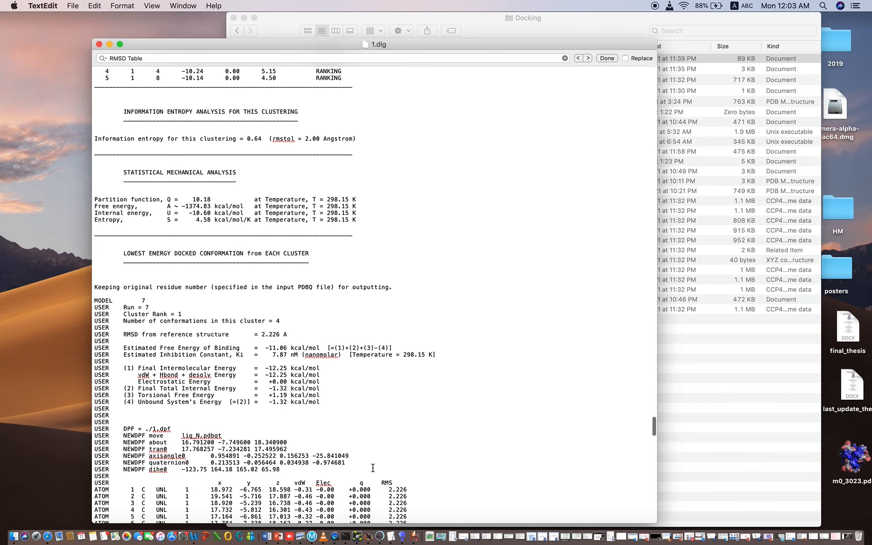
pyautogui.scroll(-12, 373, 468)
pyautogui.scroll(-8, 373, 469)
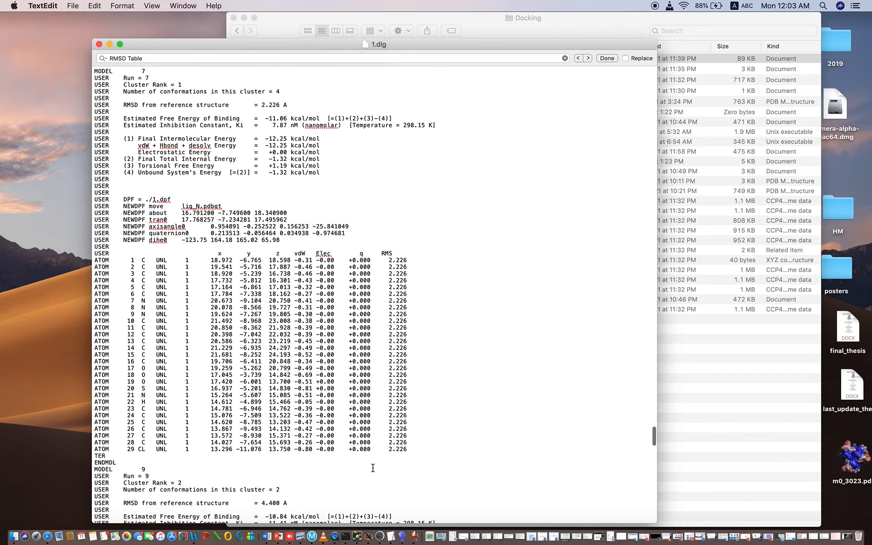
pyautogui.scroll(-11, 373, 468)
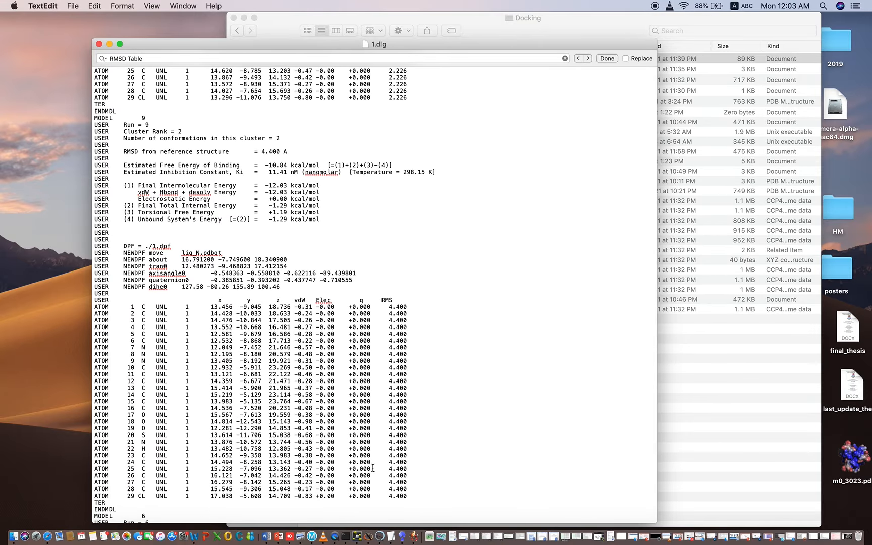
# Search 1.dlg for "ki" and for "inhibition" to locate the estimated inhibition constants.
pyautogui.press('super+f')
pyautogui.press('BackSpace')
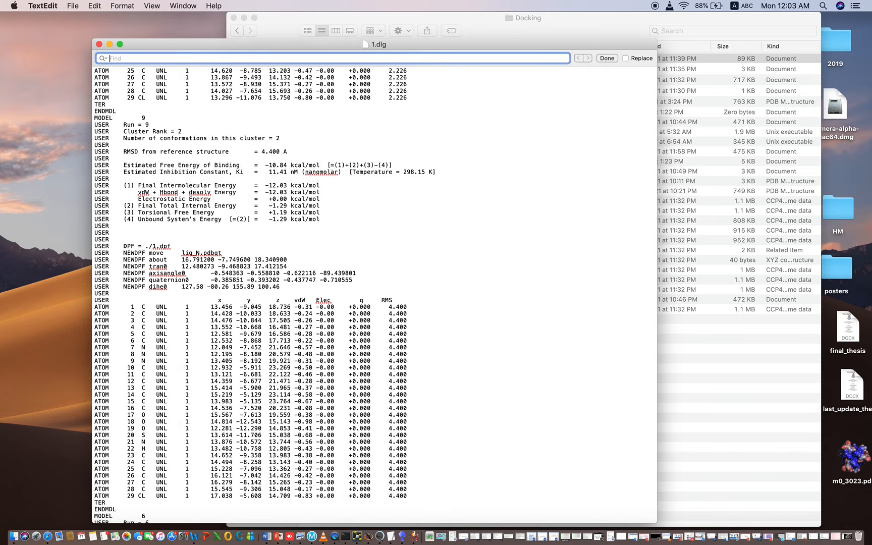
pyautogui.write('ki')
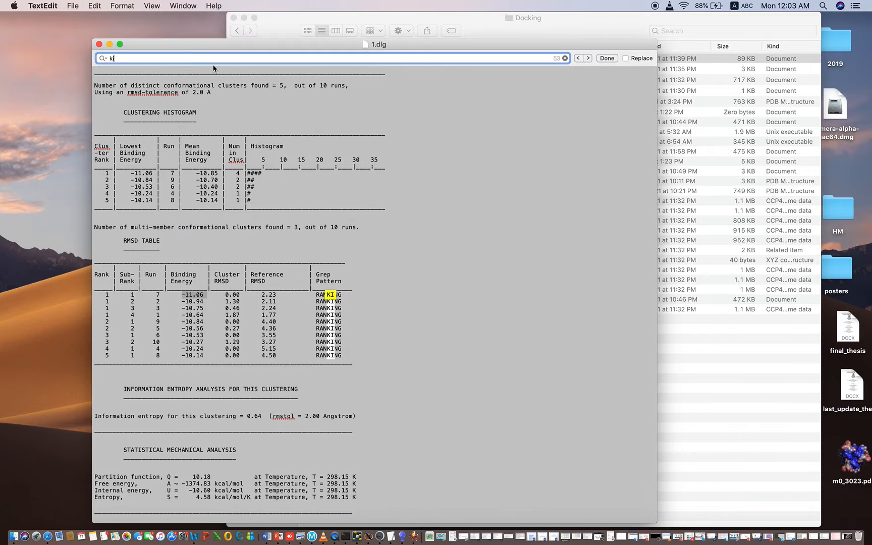
pyautogui.doubleClick(197, 59)
pyautogui.write('inhibition')
pyautogui.press('Return')
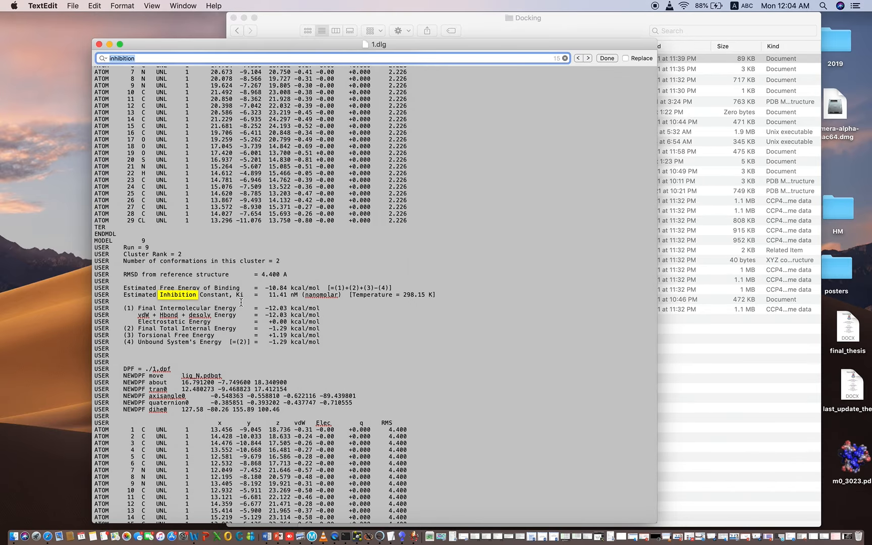
# Highlight the estimated inhibition constant of run 9 in 1.dlg and examine the energy lines around it.
pyautogui.moveTo(269, 295); pyautogui.dragTo(288, 294)
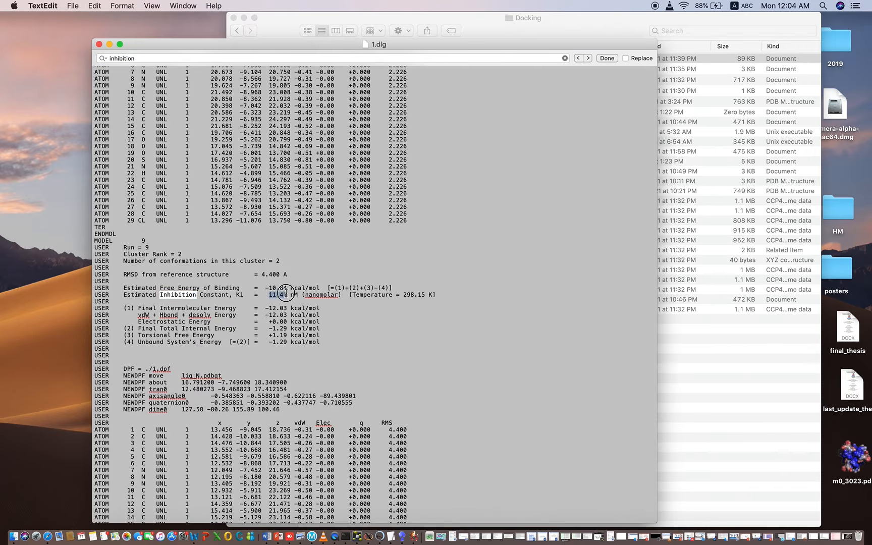
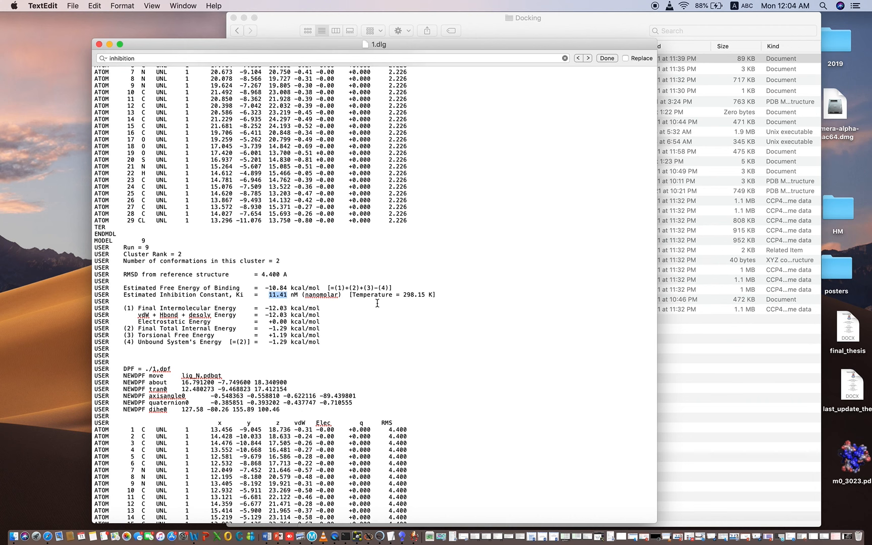
pyautogui.scroll(3, 374, 302)
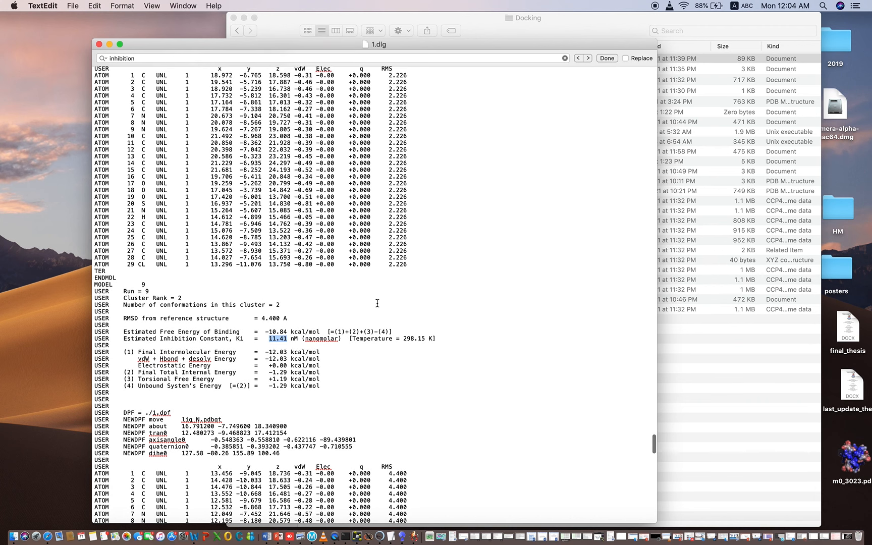
pyautogui.scroll(-9, 378, 303)
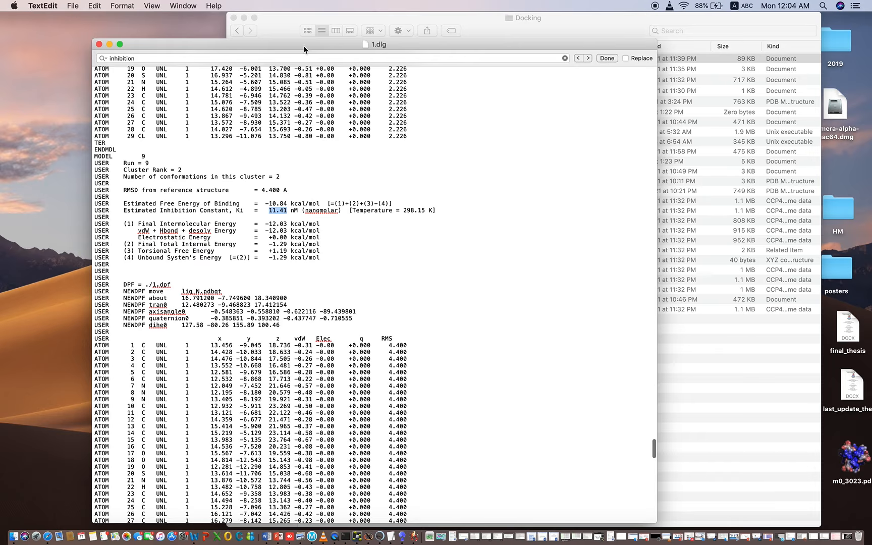
# Switch to AutoDockTools and delete all loaded molecules, accepting that the deletion cannot be undone.
pyautogui.click(848, 538)
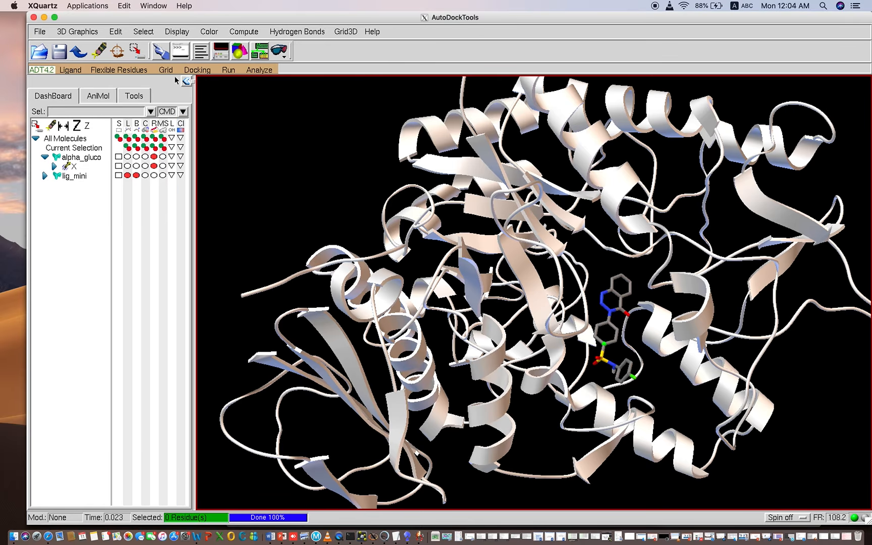
pyautogui.click(115, 33)
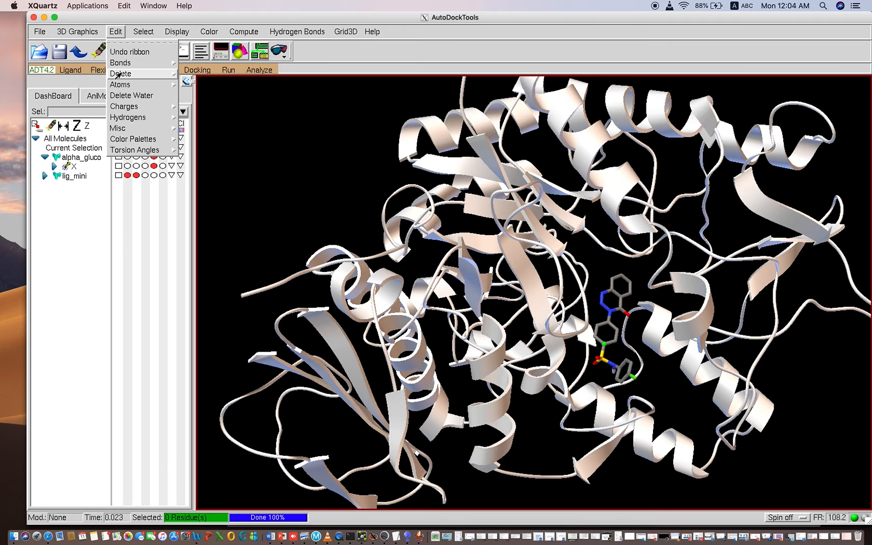
pyautogui.moveTo(118, 74)
pyautogui.click(222, 96)
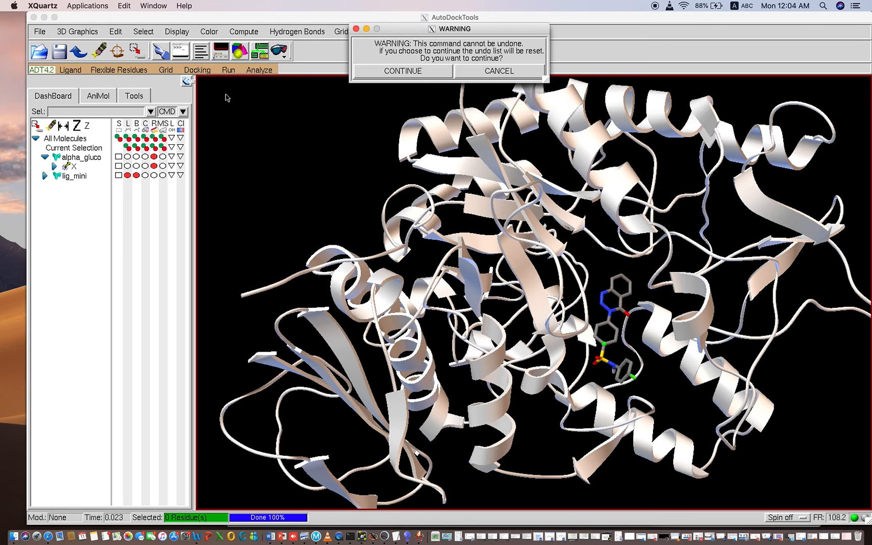
pyautogui.click(405, 70)
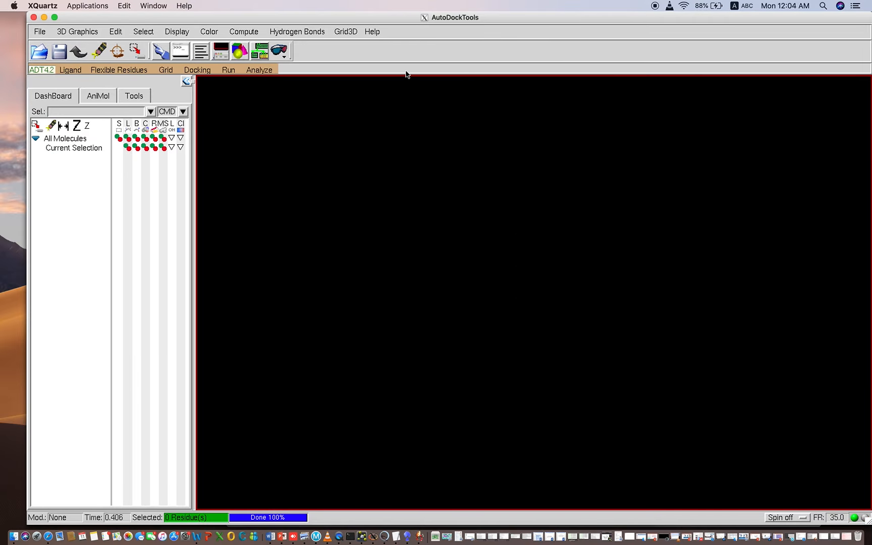
# Set the startup directory in the user preferences to the Desktop's Docking folder and close the preferences.
pyautogui.click(40, 33)
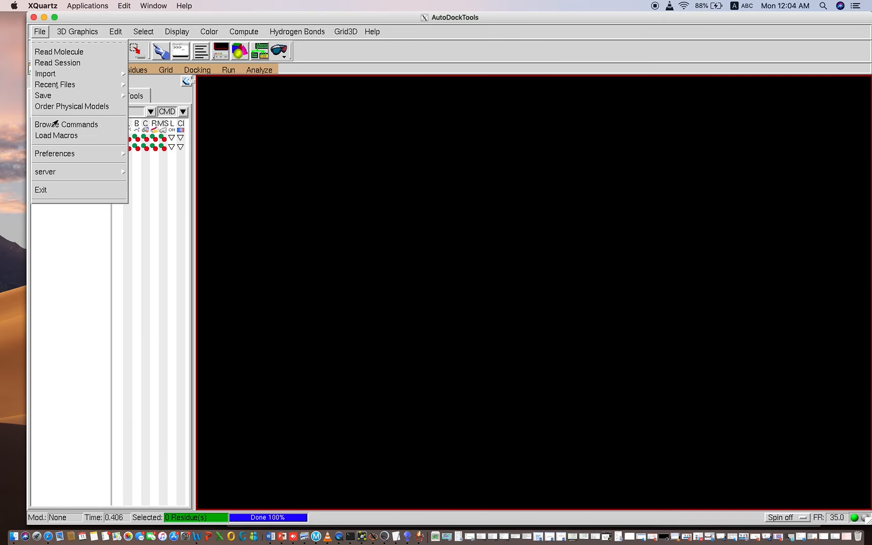
pyautogui.moveTo(55, 154)
pyautogui.click(135, 172)
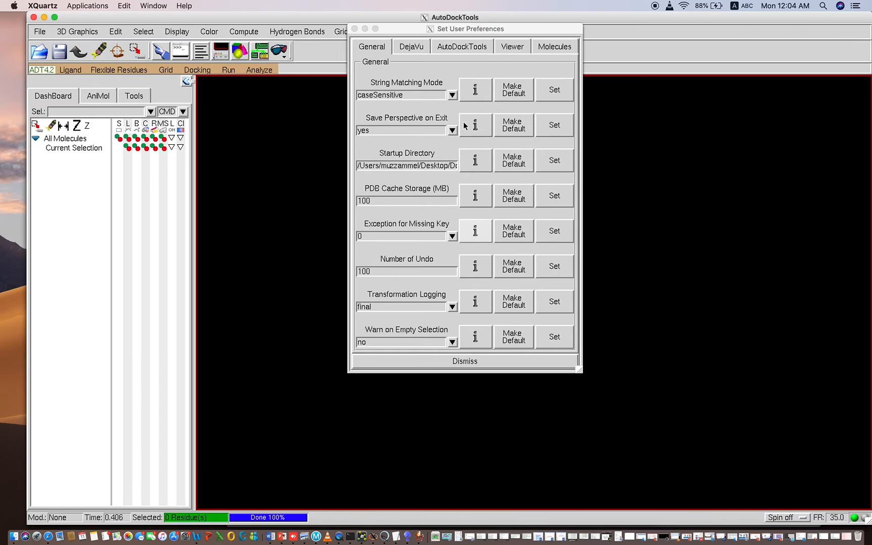
pyautogui.click(452, 165)
pyautogui.press('End')
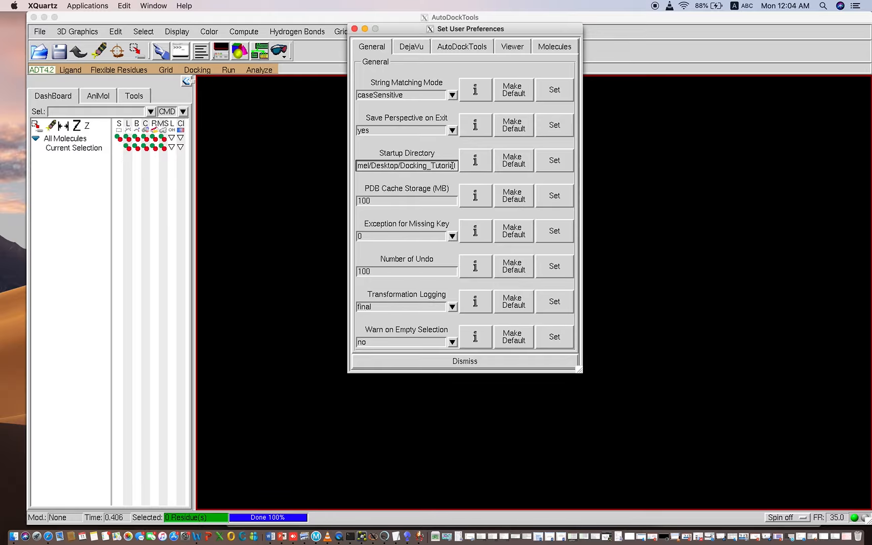
pyautogui.press('BackSpace')
pyautogui.press('BackSpace')
pyautogui.press('BackSpace')
pyautogui.press('BackSpace')
pyautogui.press('BackSpace')
pyautogui.press('BackSpace')
pyautogui.press('BackSpace')
pyautogui.press('BackSpace')
pyautogui.press('BackSpace')
pyautogui.click(550, 164)
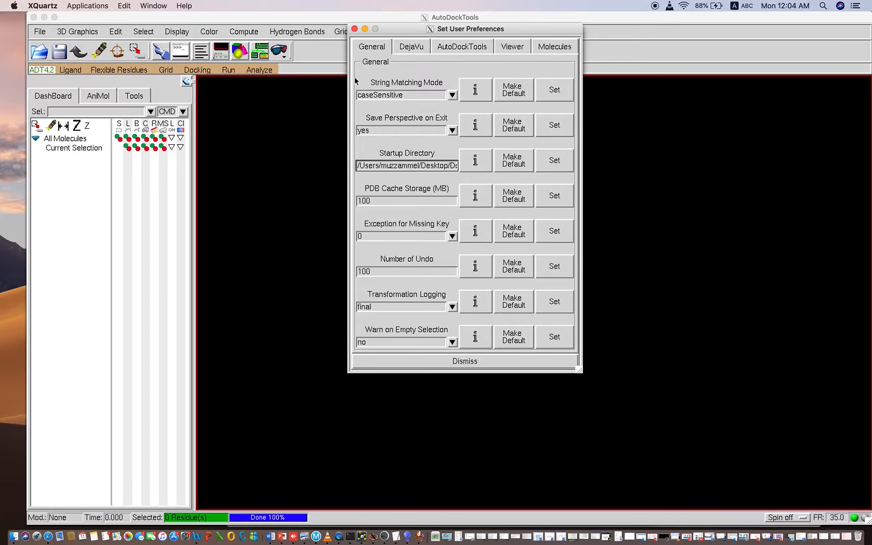
pyautogui.click(355, 29)
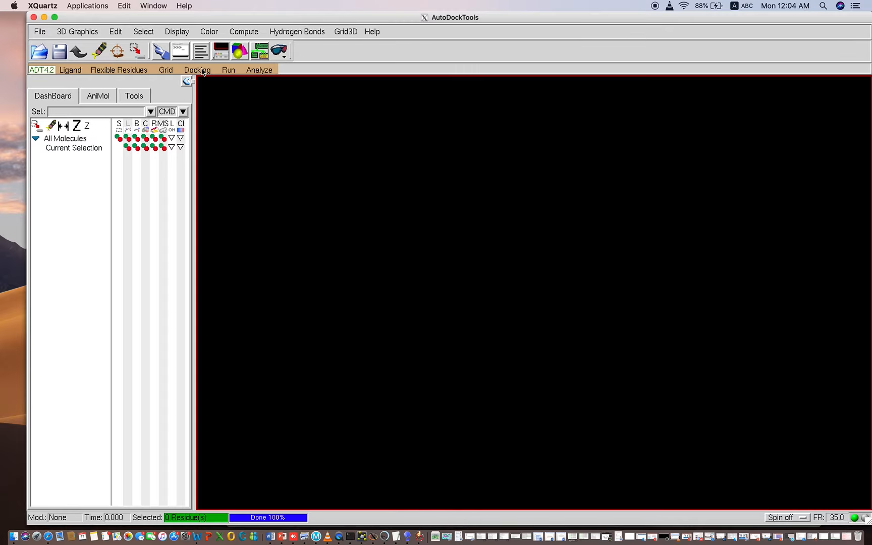
# Open the docking log file dock.dlg from the Docking_Tutorial folder and rotate the loaded ligand.
pyautogui.click(259, 70)
pyautogui.moveTo(260, 91)
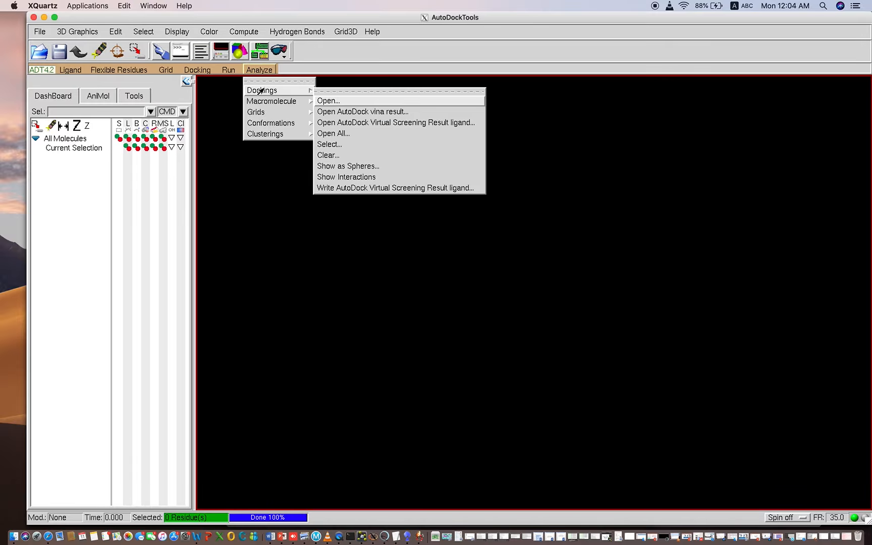
pyautogui.click(332, 101)
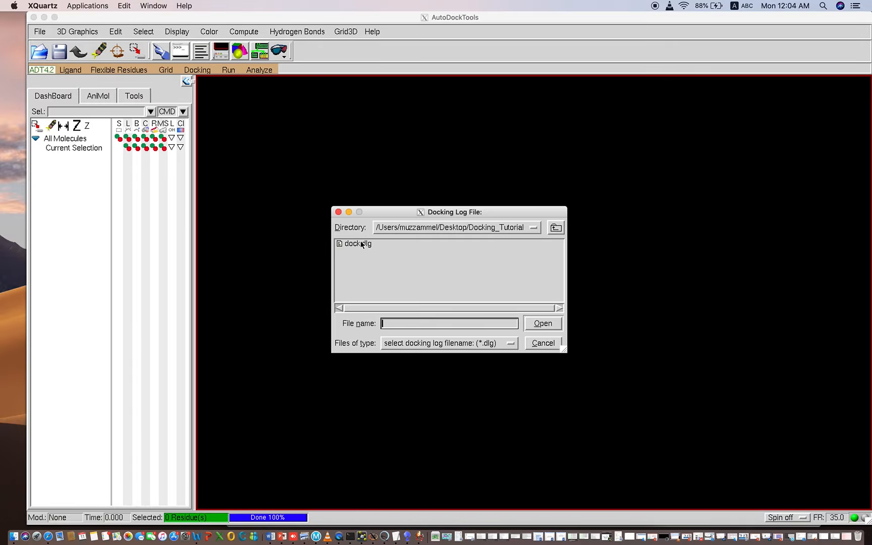
pyautogui.click(359, 243)
pyautogui.click(538, 324)
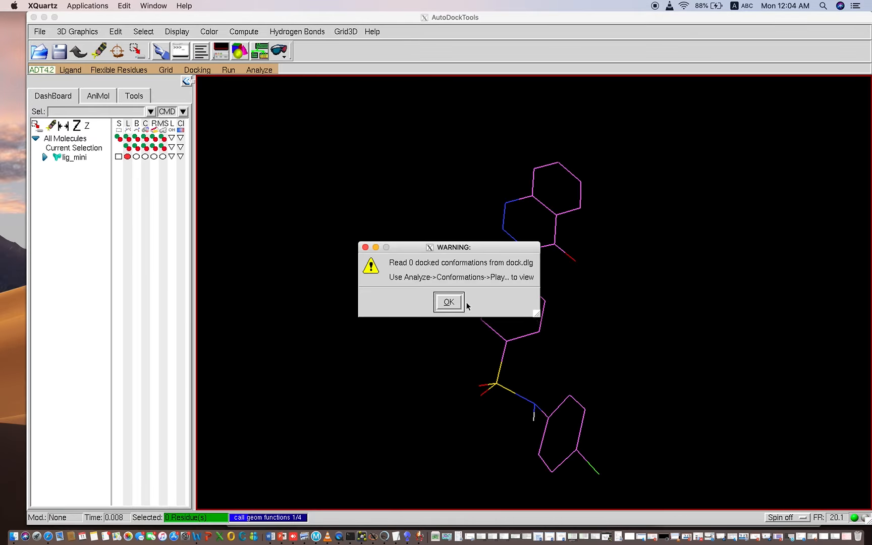
pyautogui.click(448, 303)
pyautogui.moveTo(444, 242); pyautogui.dragTo(651, 236)
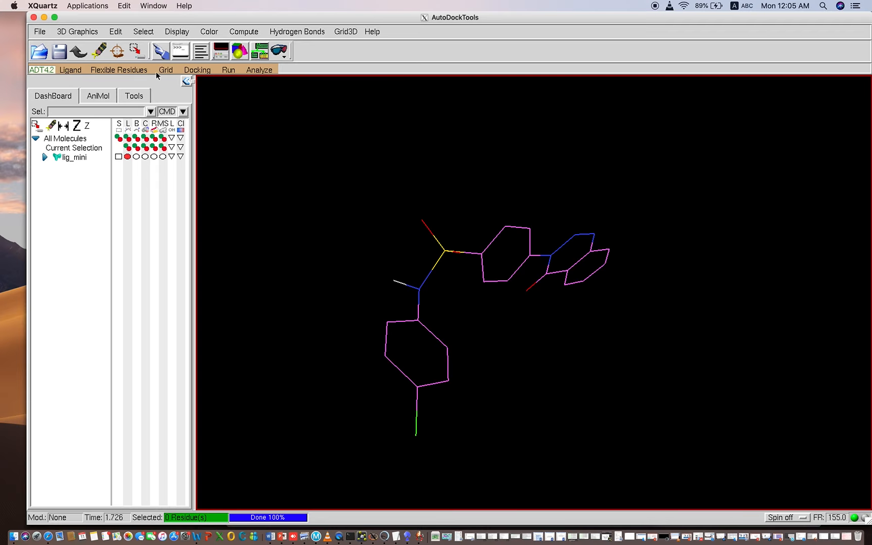
# Open the macromolecule of the docking by choosing Muz.pdbqt from the Docking_Tutorial folder.
pyautogui.click(259, 70)
pyautogui.moveTo(275, 102)
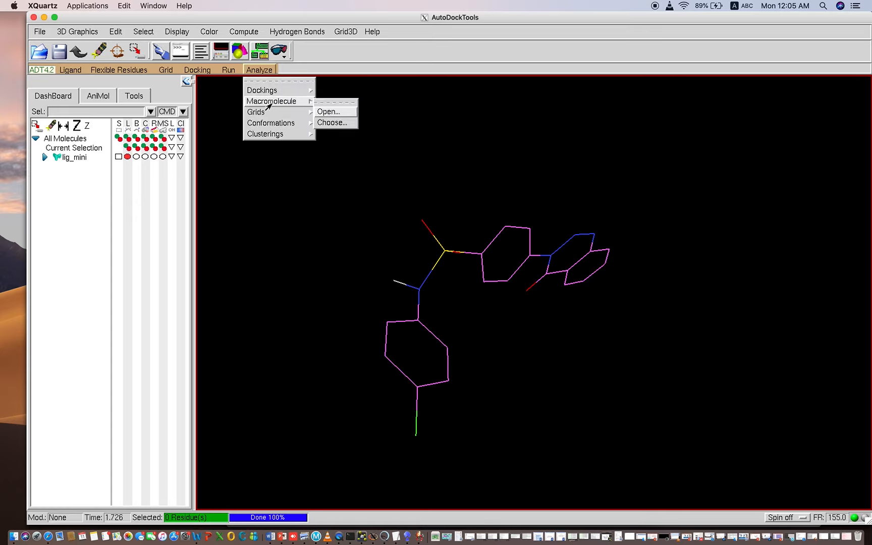
pyautogui.click(320, 112)
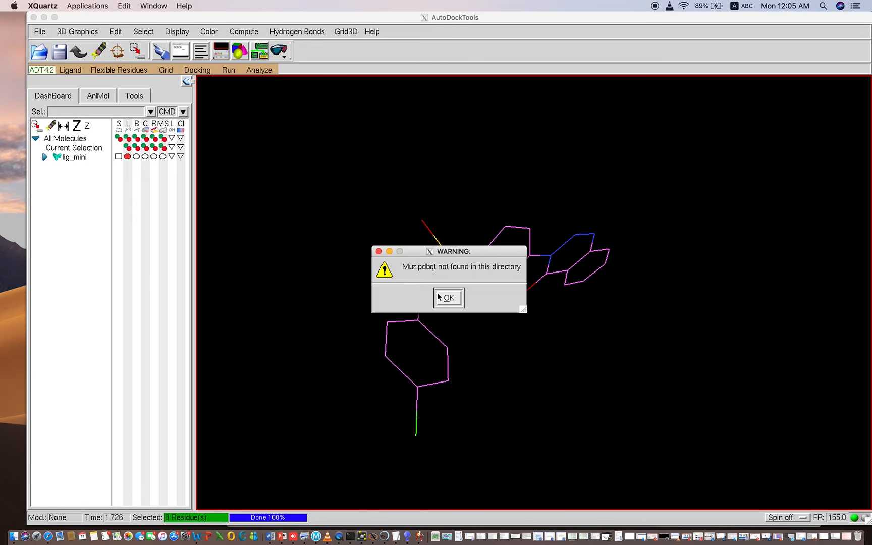
pyautogui.click(447, 300)
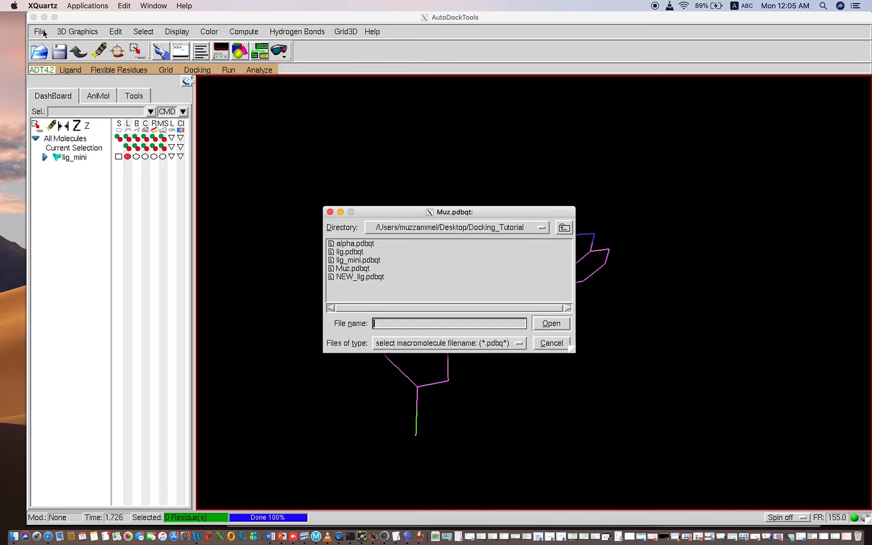
pyautogui.click(361, 272)
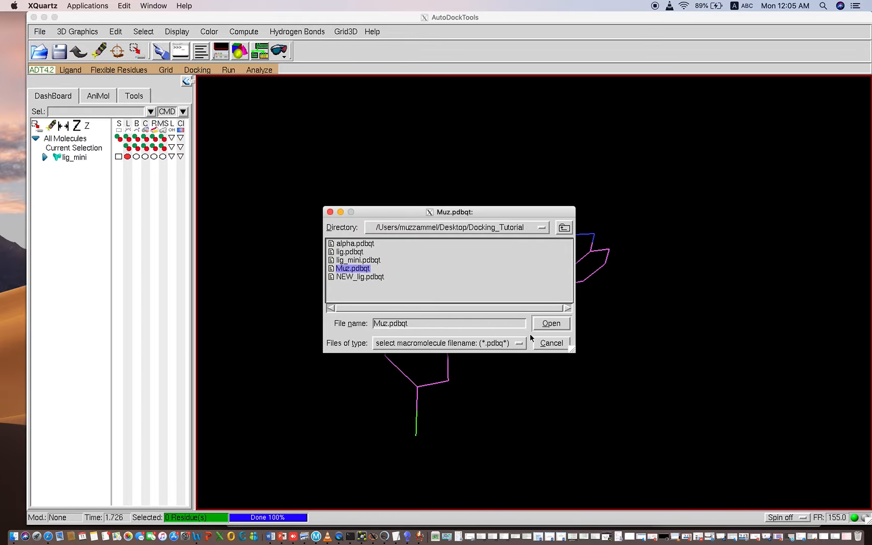
pyautogui.click(541, 324)
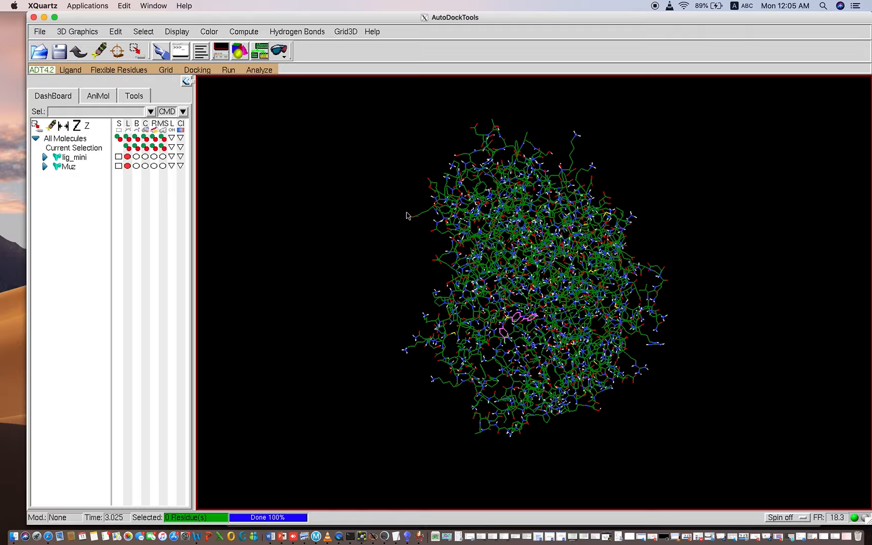
# Delete all molecules from the viewer, including lig_mini and Muz.
pyautogui.click(251, 75)
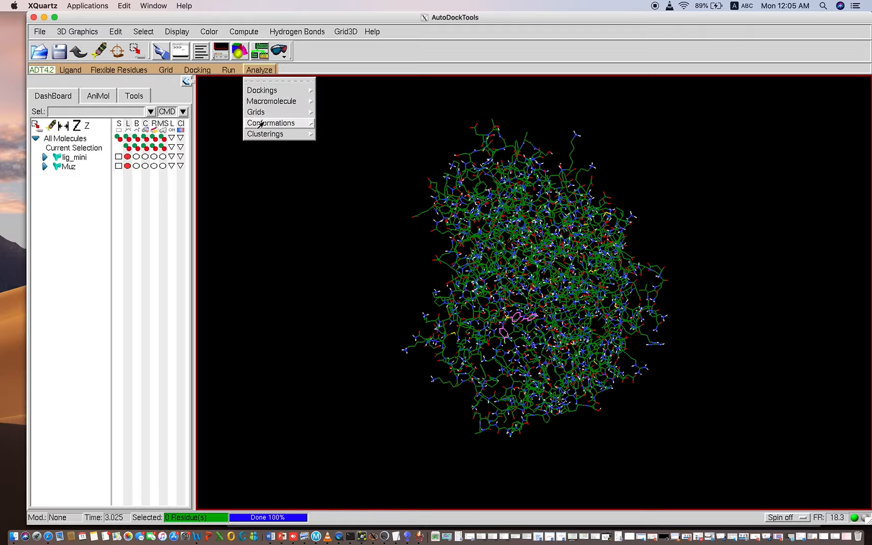
pyautogui.click(115, 31)
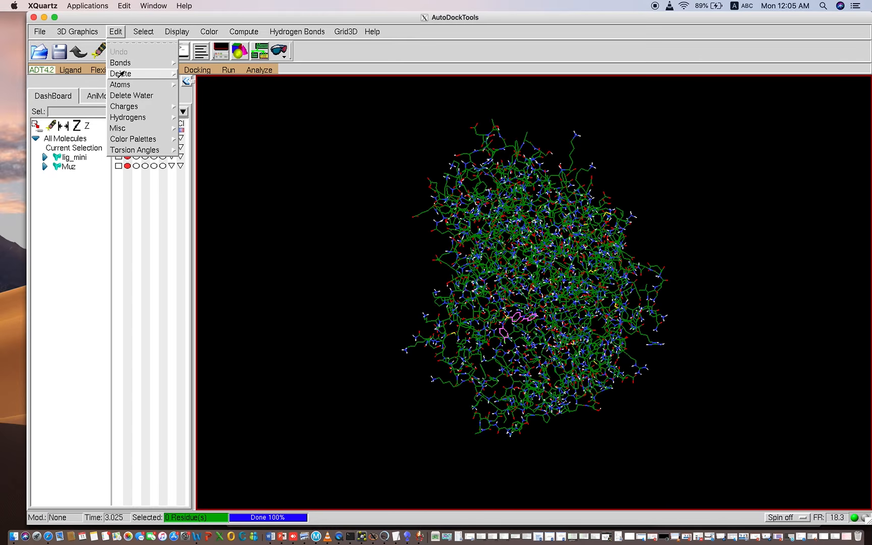
pyautogui.moveTo(121, 74)
pyautogui.click(213, 95)
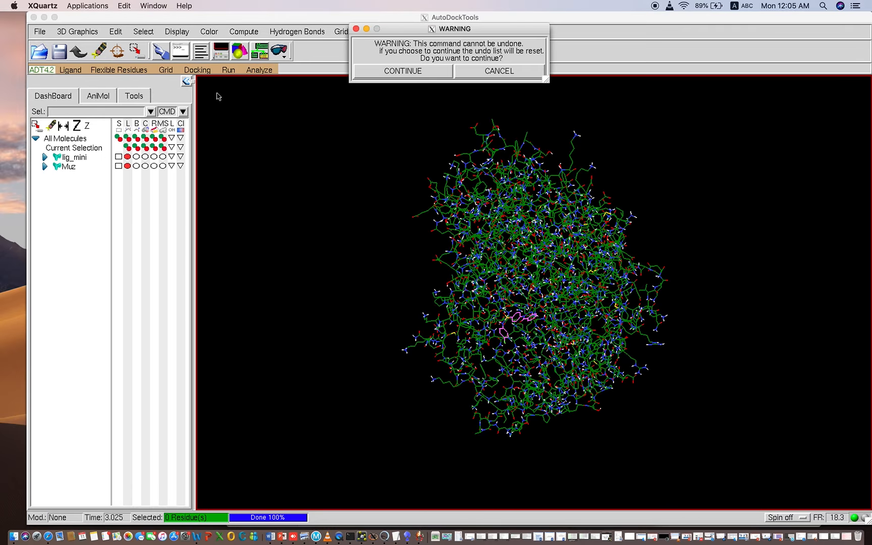
pyautogui.click(410, 71)
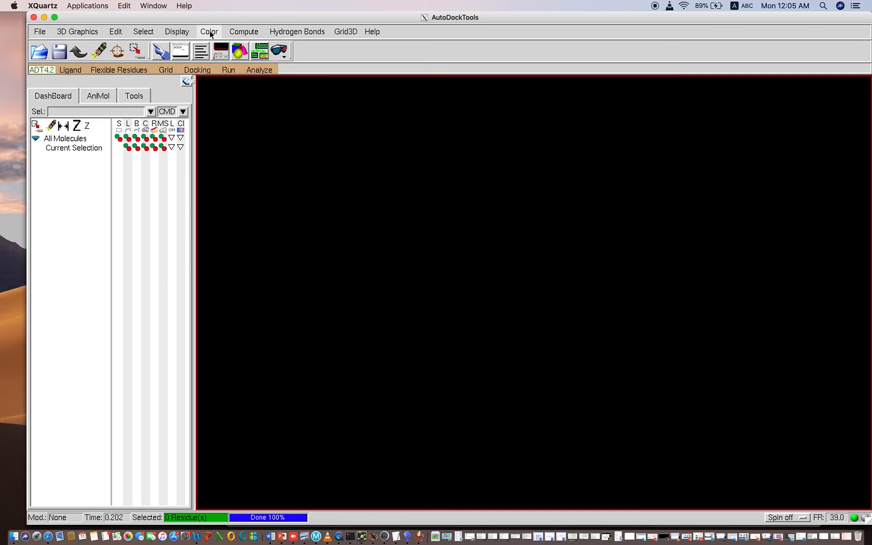
# Set the startup directory in the user preferences to the Desktop's Docking_Tutorial folder and apply it.
pyautogui.click(254, 71)
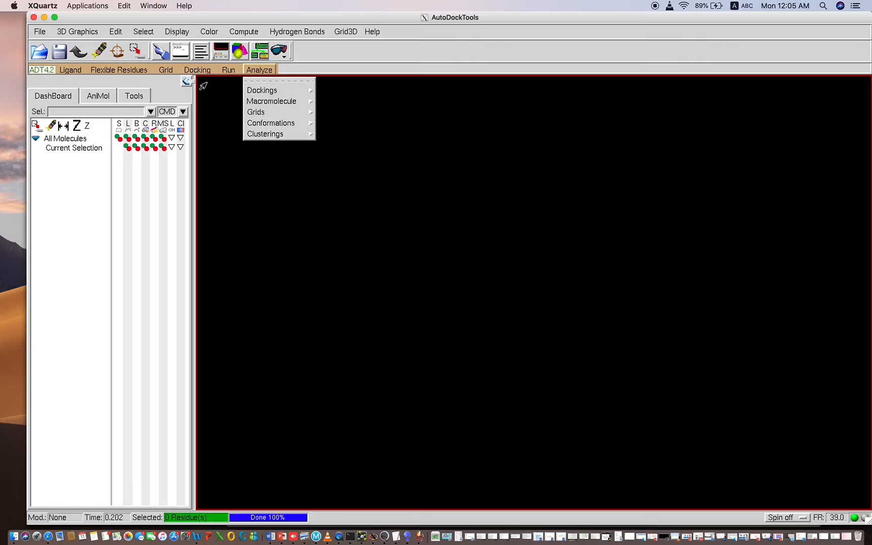
pyautogui.click(173, 84)
pyautogui.click(38, 31)
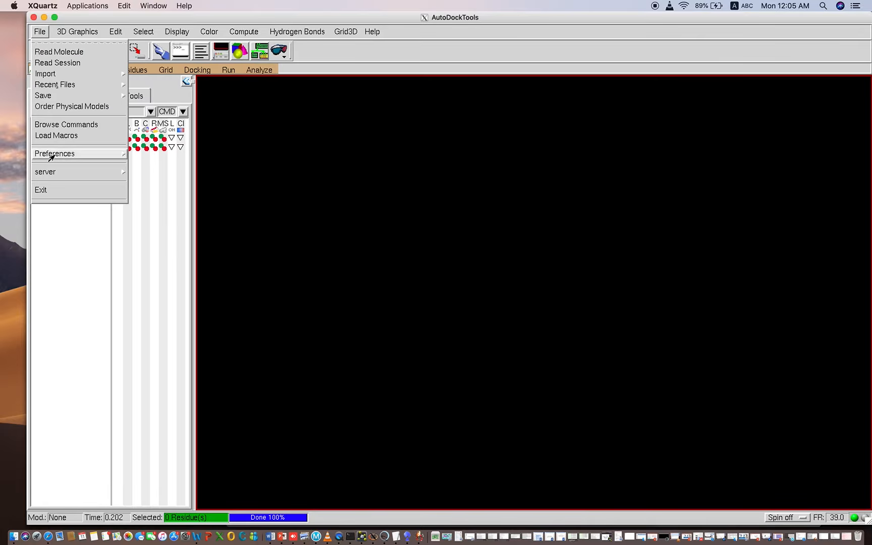
pyautogui.moveTo(51, 157)
pyautogui.click(142, 164)
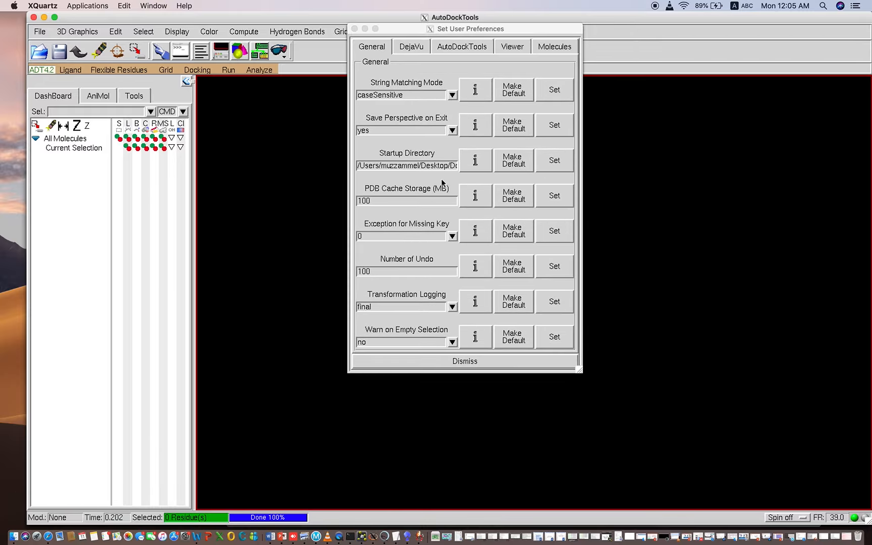
pyautogui.click(452, 164)
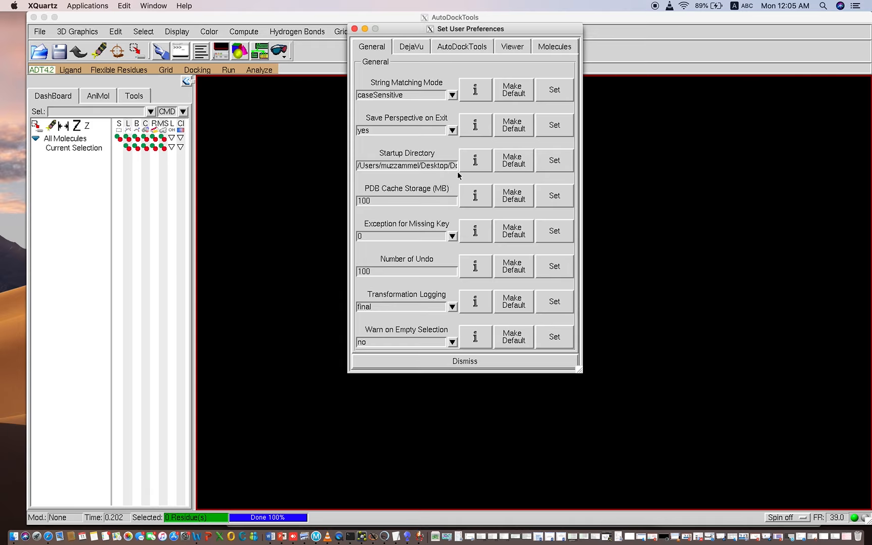
pyautogui.click(451, 167)
pyautogui.press('Right')
pyautogui.press('Right')
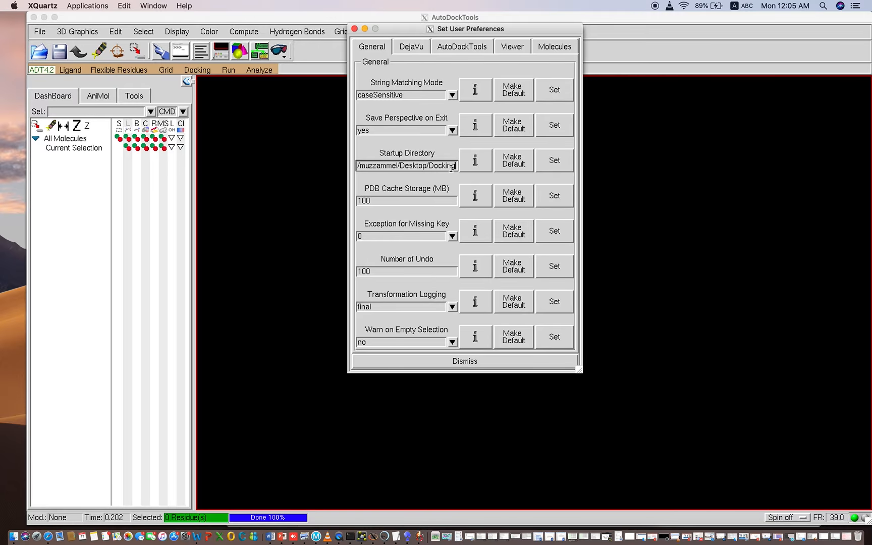
pyautogui.write('_T')
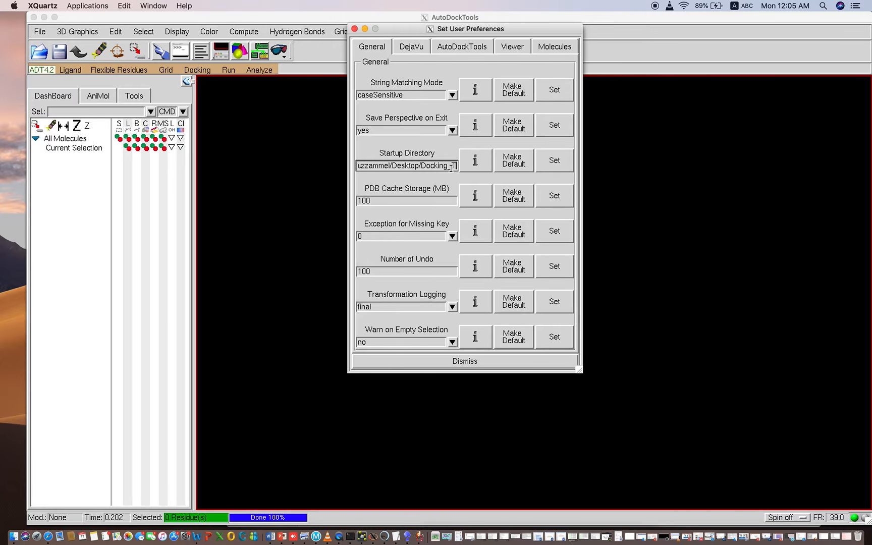
pyautogui.write('uto')
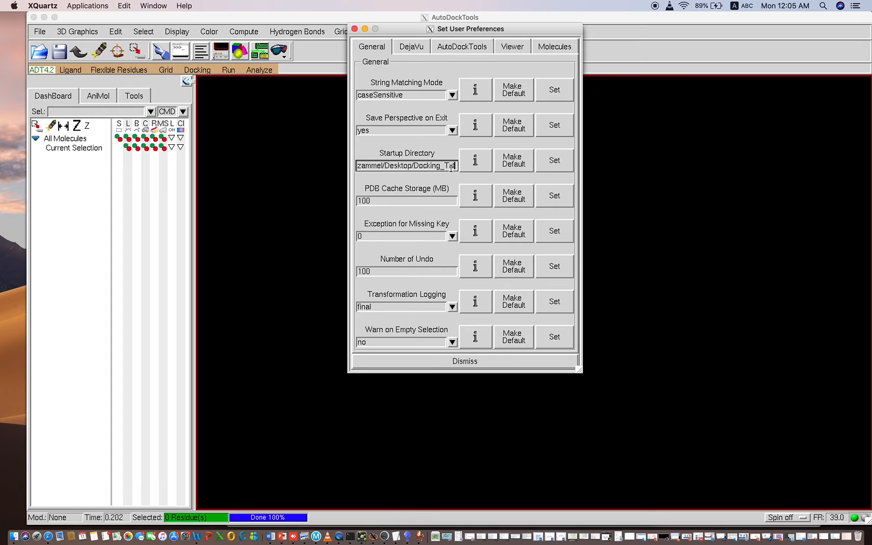
pyautogui.write('rial')
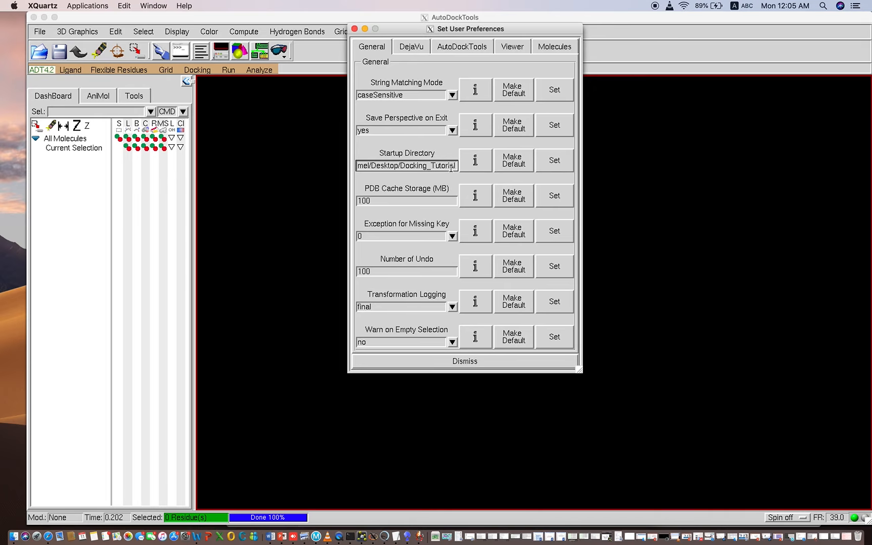
pyautogui.click(552, 165)
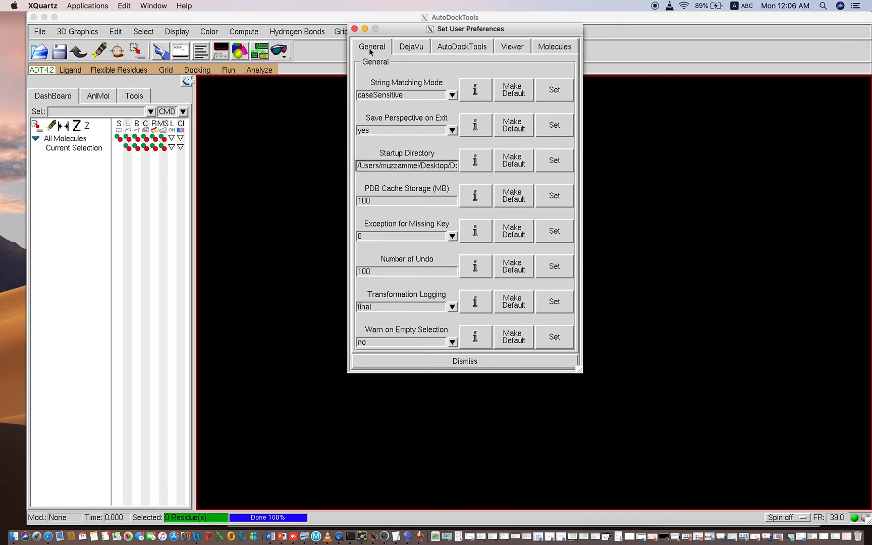
# Try to open dock.dlg from the Docking_Tutorial folder and add it to the current docking.
pyautogui.click(355, 28)
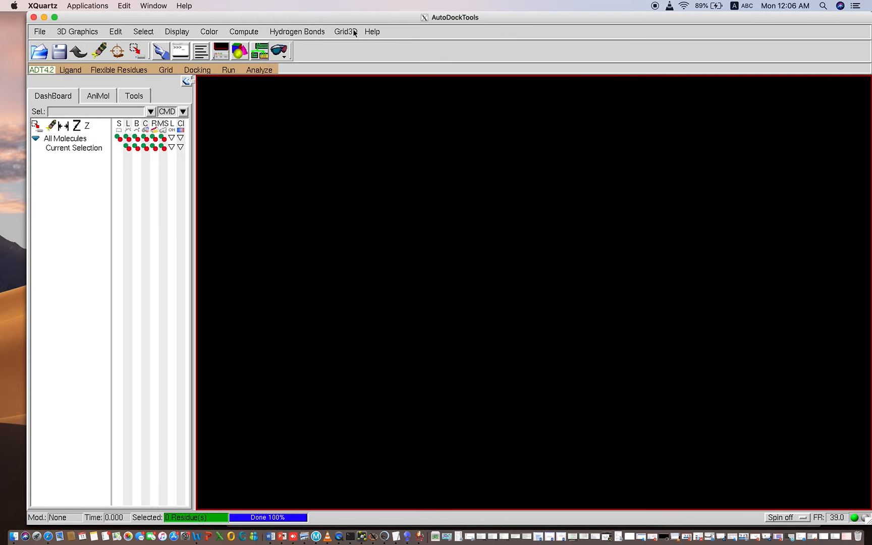
pyautogui.click(258, 70)
pyautogui.moveTo(292, 99)
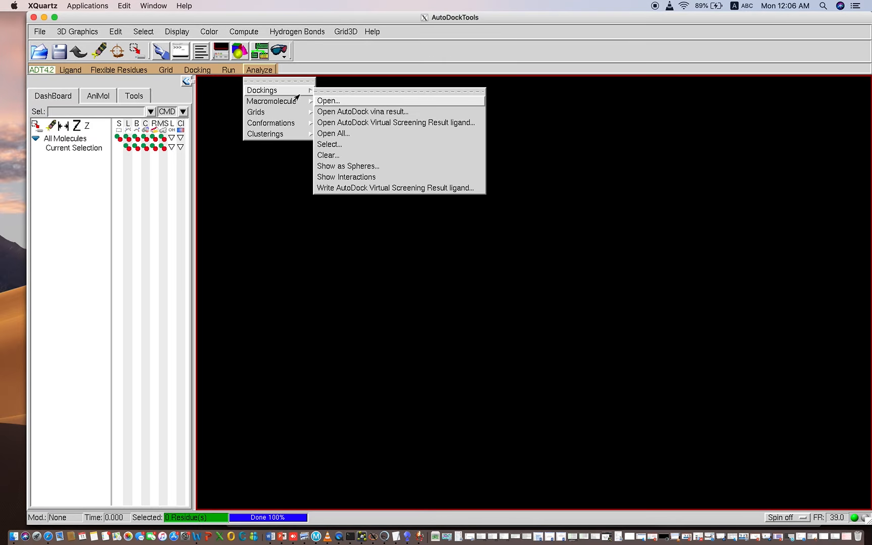
pyautogui.click(321, 103)
pyautogui.click(359, 244)
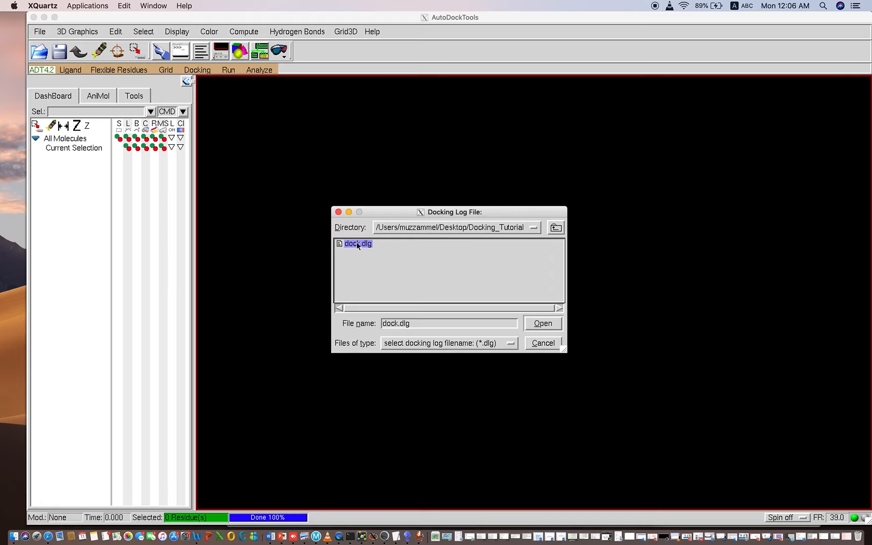
pyautogui.click(542, 323)
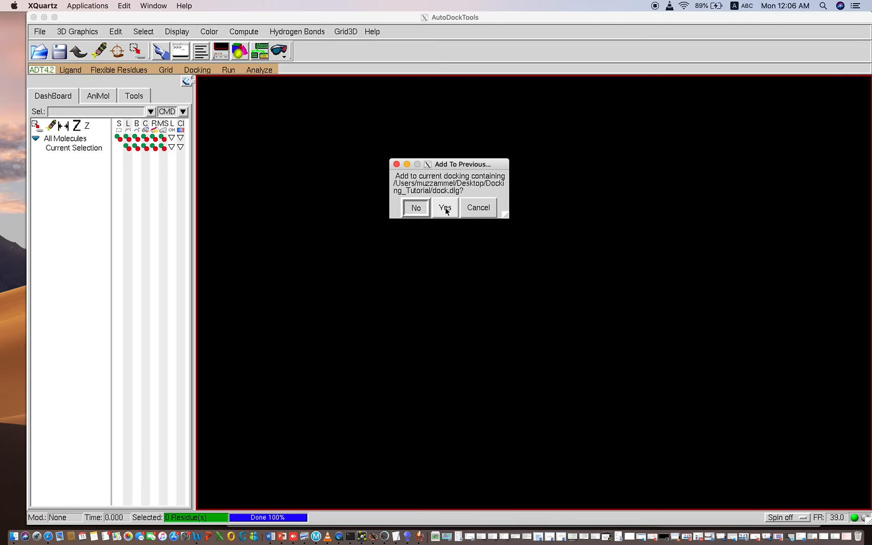
pyautogui.click(446, 208)
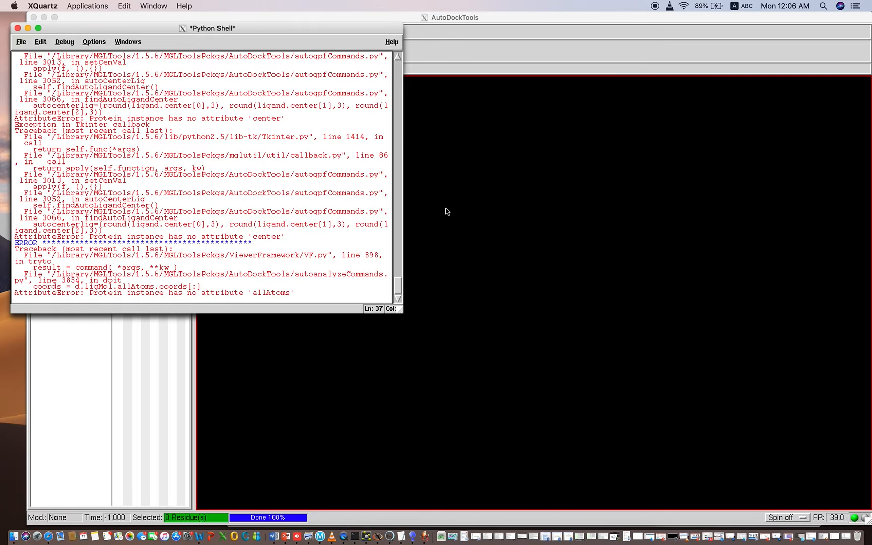
pyautogui.click(29, 28)
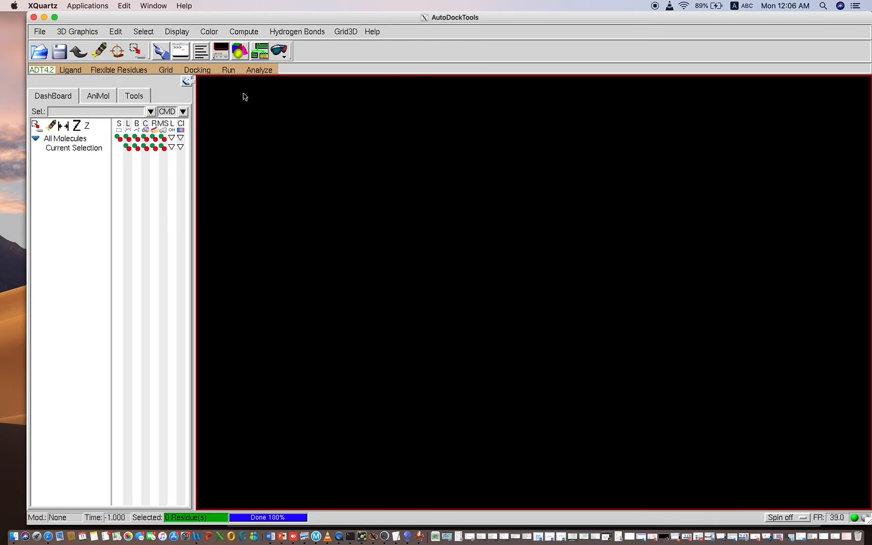
# Open the docking log dock.dlg from the Docking_Tutorial folder without adding it to the current docking.
pyautogui.click(253, 72)
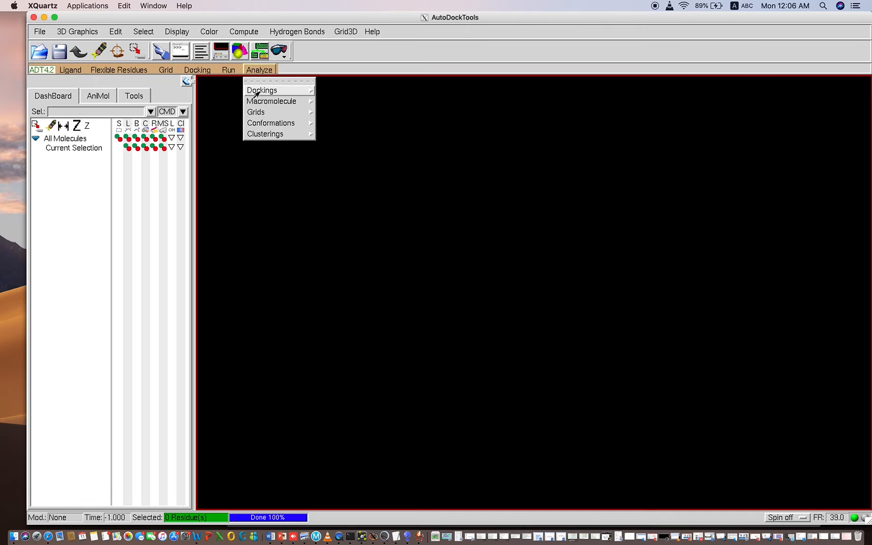
pyautogui.moveTo(259, 101)
pyautogui.click(328, 101)
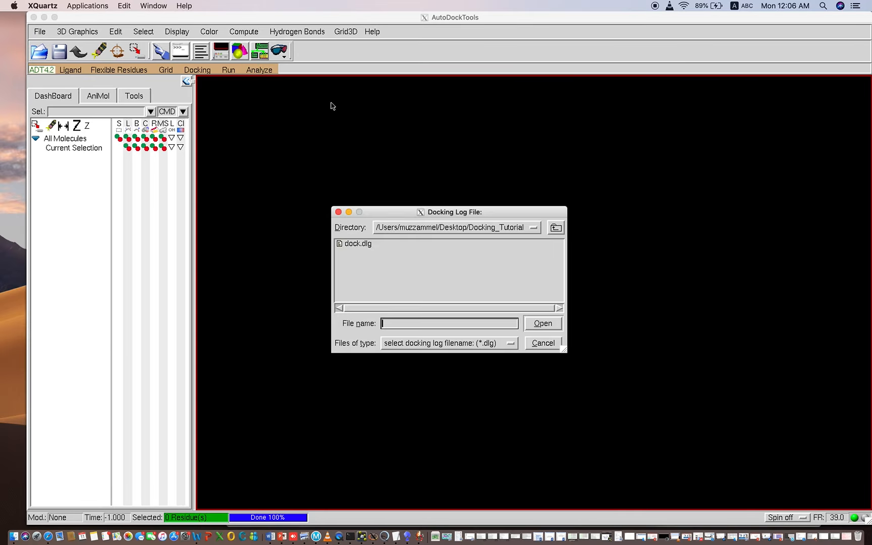
pyautogui.click(354, 244)
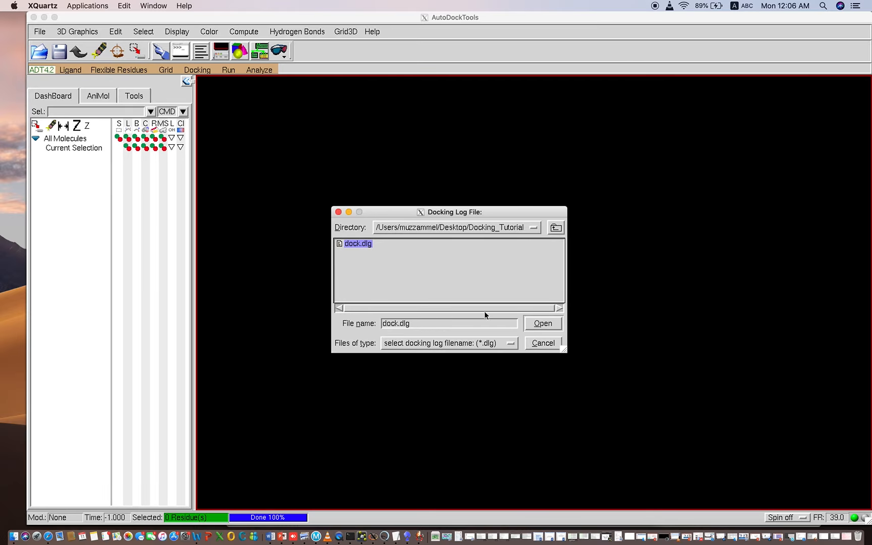
pyautogui.click(532, 328)
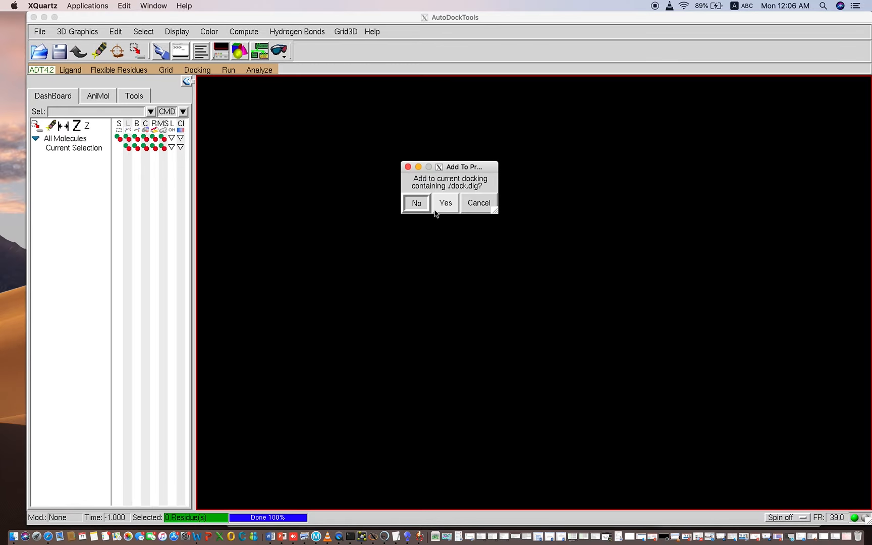
pyautogui.click(416, 202)
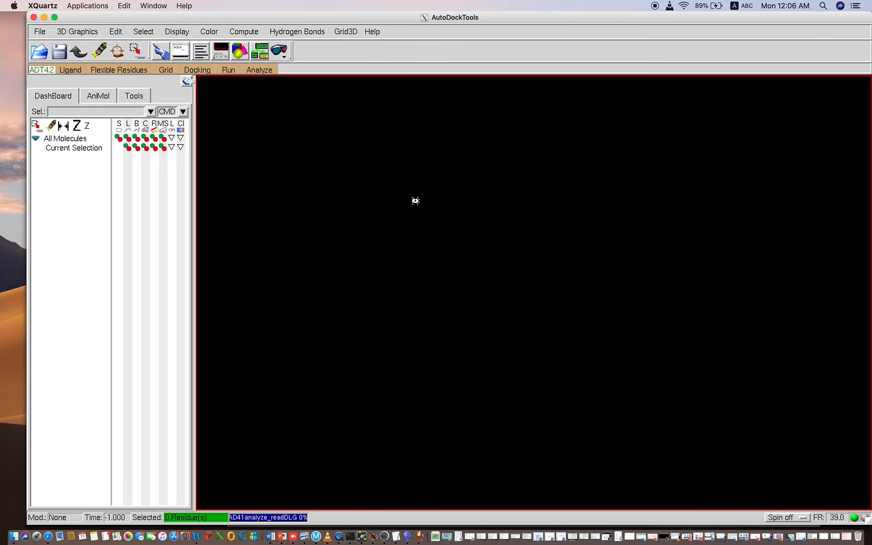
pyautogui.click(451, 304)
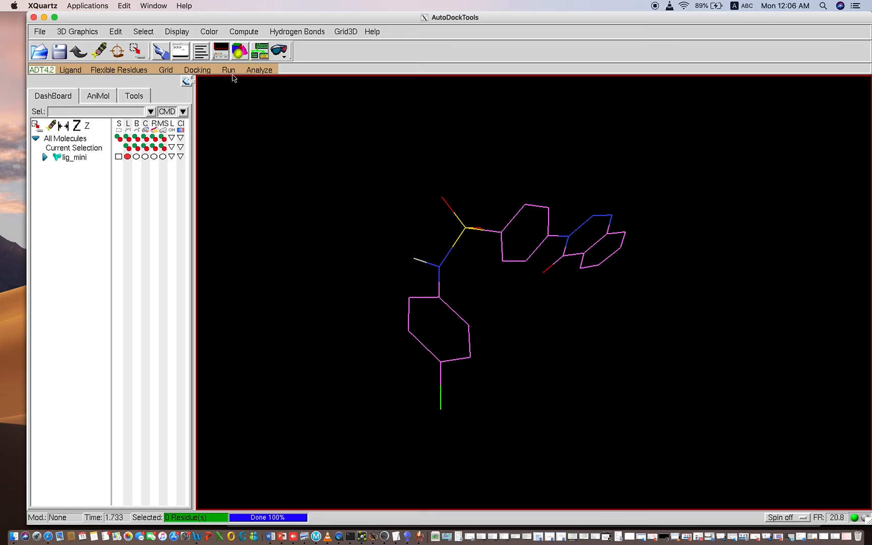
# Open the docking's macromolecule Muz alongside the lig_mini ligand and rotate the complex.
pyautogui.click(259, 70)
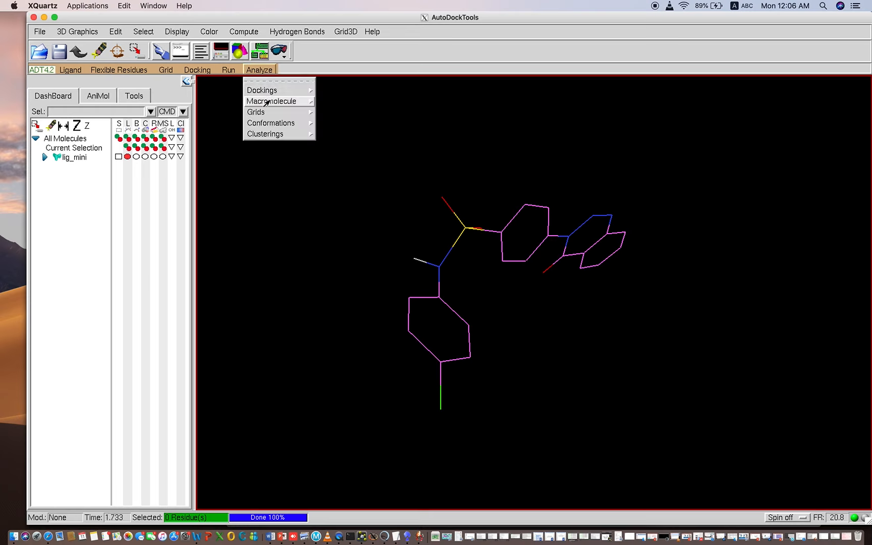
pyautogui.moveTo(267, 101)
pyautogui.click(324, 111)
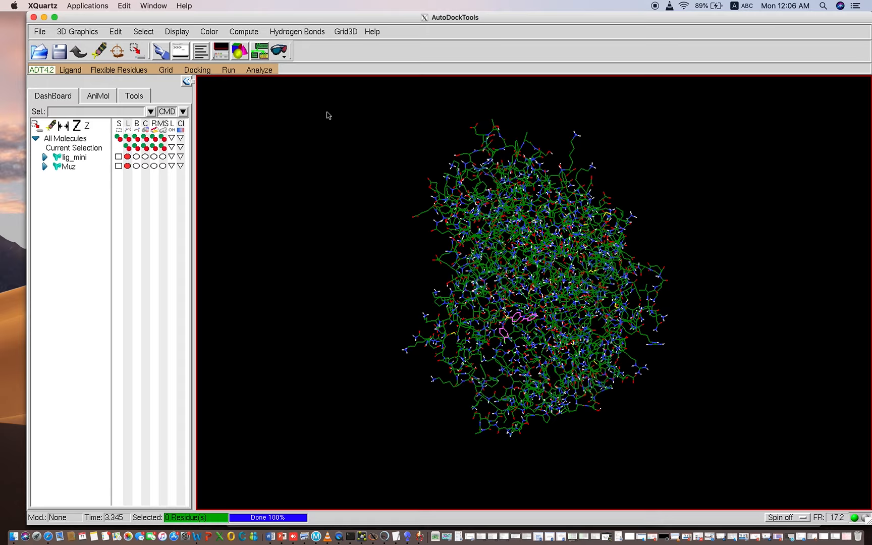
pyautogui.moveTo(344, 212); pyautogui.dragTo(677, 223)
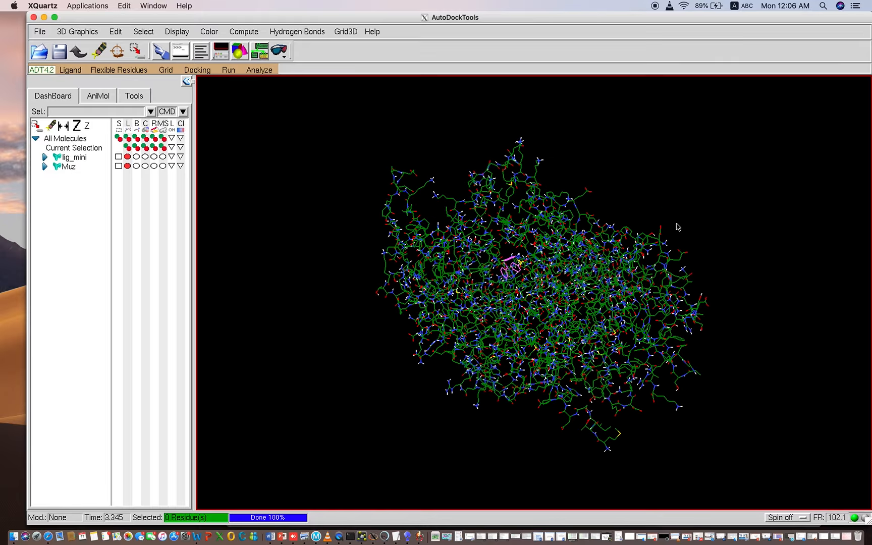
# Try to play the docked conformations of lig_mini and close the conformation player.
pyautogui.click(257, 71)
pyautogui.moveTo(266, 124)
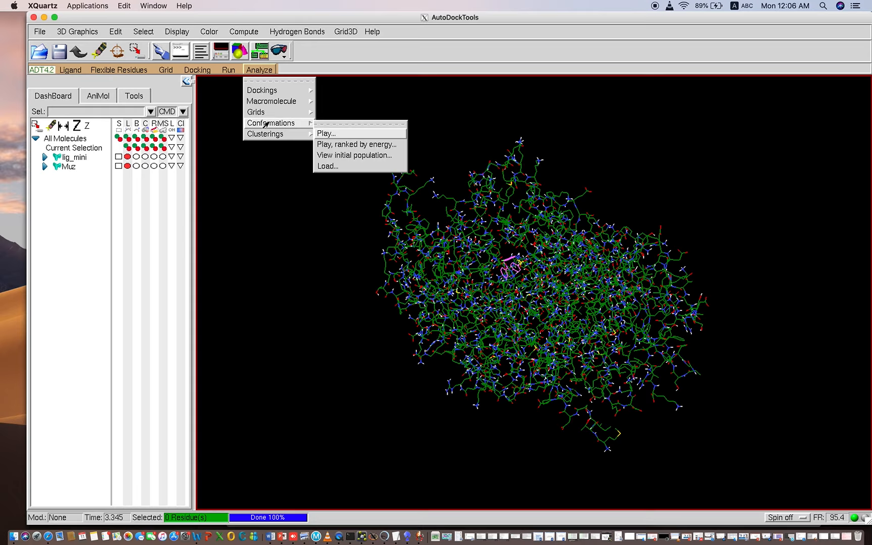
pyautogui.click(327, 134)
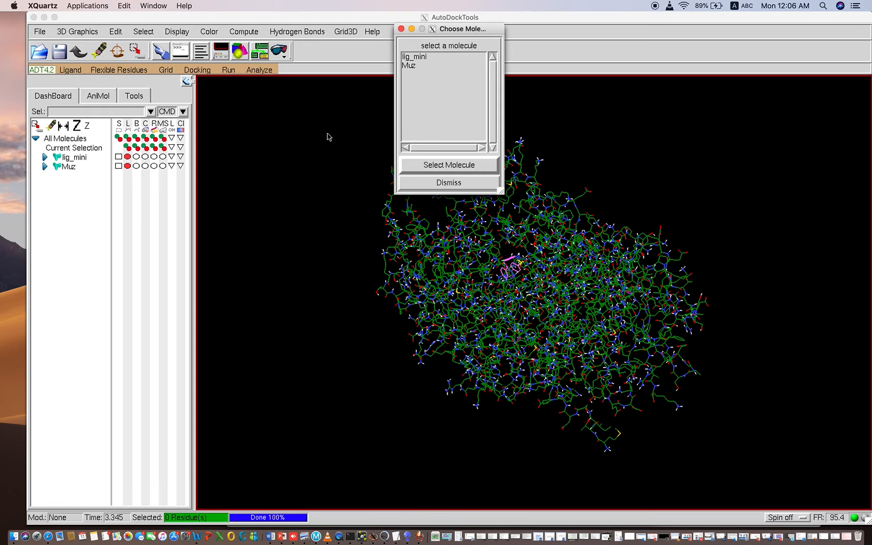
pyautogui.click(418, 57)
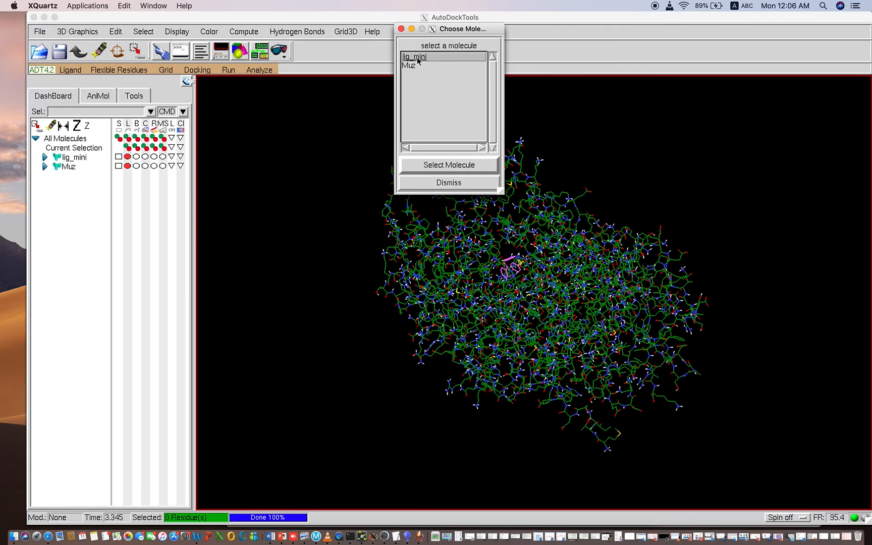
pyautogui.click(438, 165)
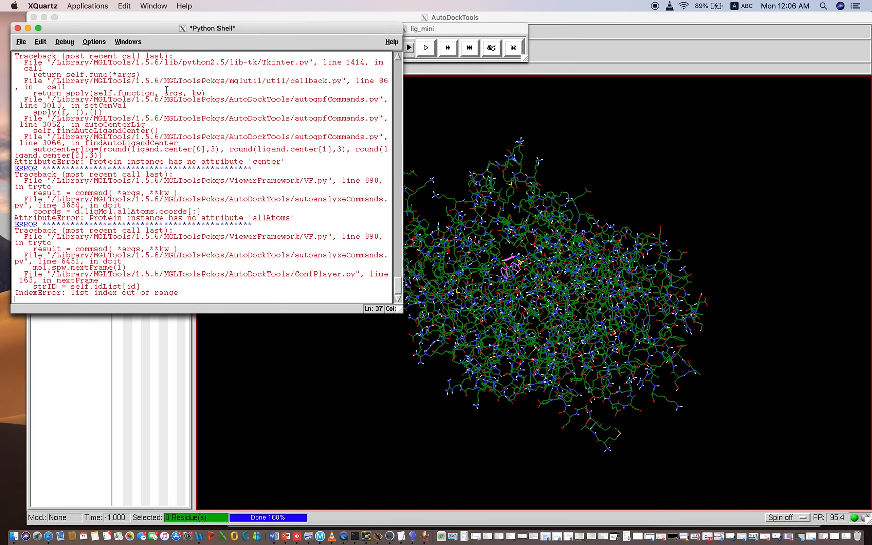
pyautogui.click(28, 28)
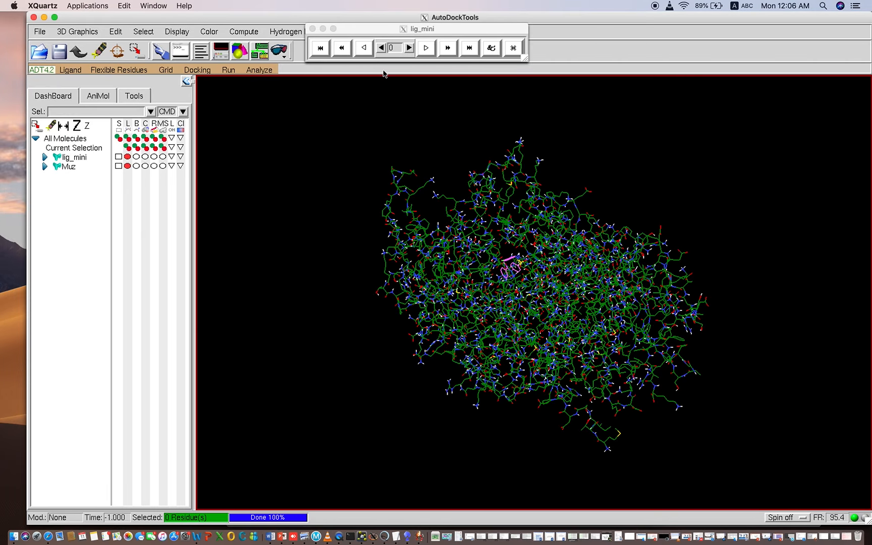
pyautogui.click(312, 29)
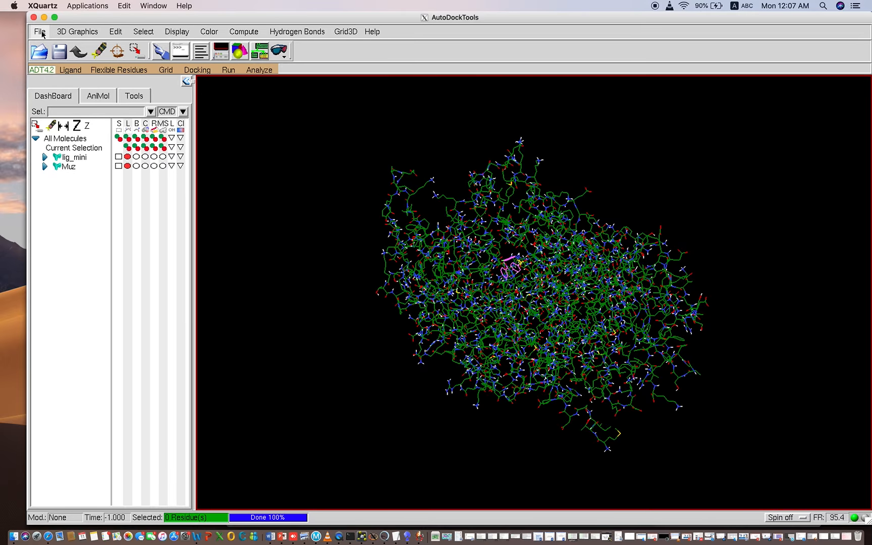
# Clear the viewer by deleting all loaded molecules.
pyautogui.click(124, 31)
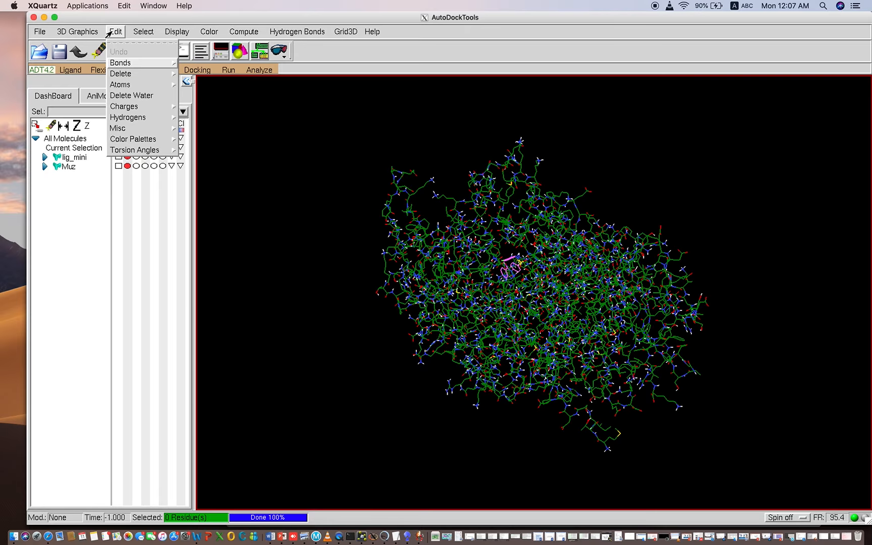
pyautogui.moveTo(128, 78)
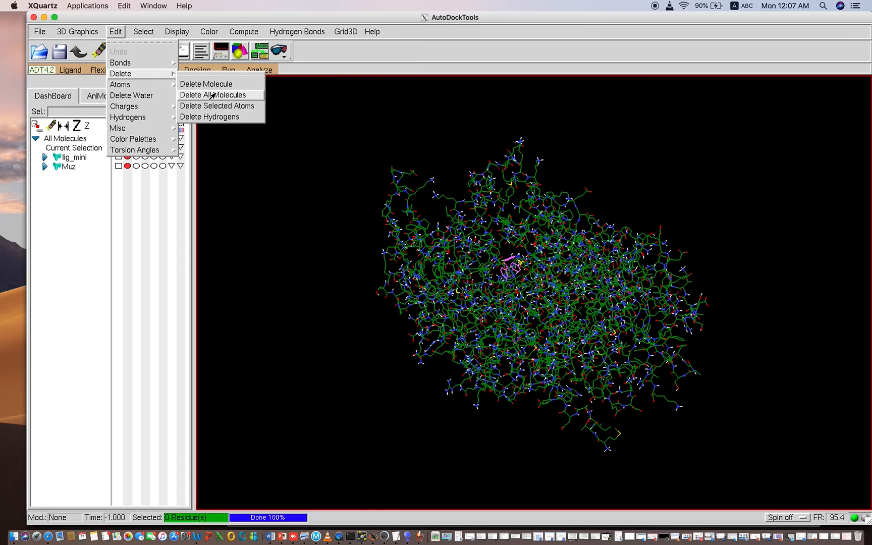
pyautogui.click(217, 96)
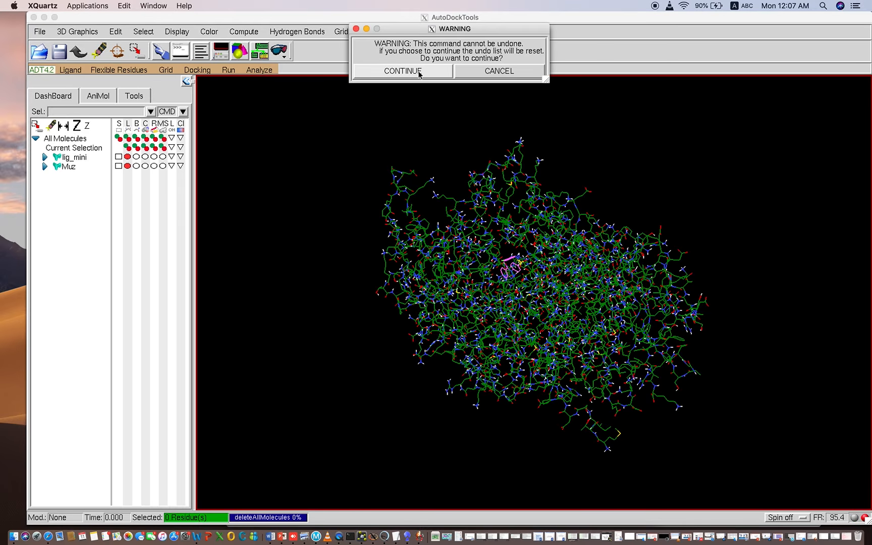
pyautogui.click(419, 74)
# Change the startup directory in the user preferences to the Desktop's Docking folder and apply it.
pyautogui.click(42, 34)
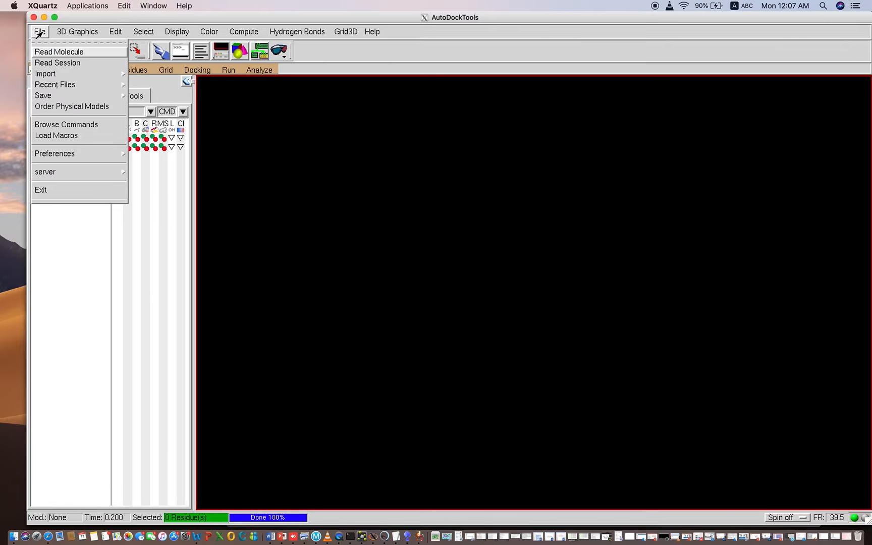
pyautogui.moveTo(51, 157)
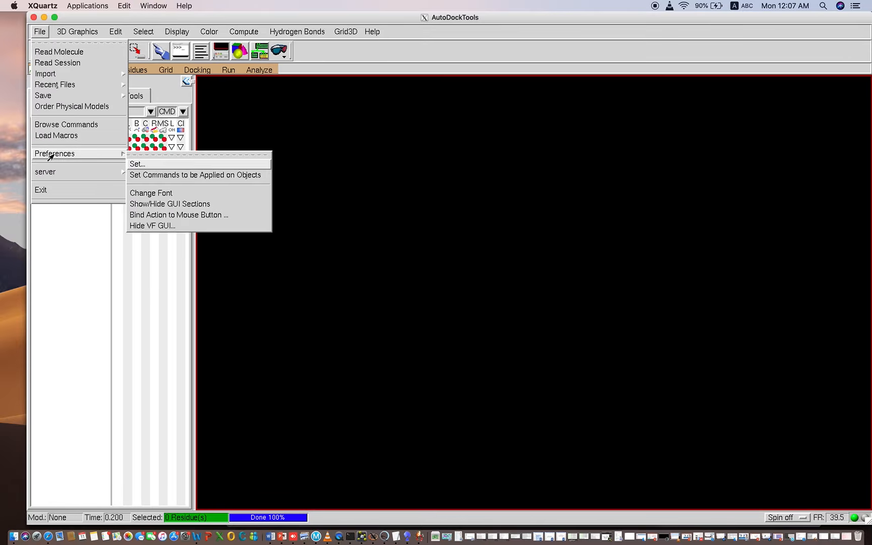
pyautogui.click(154, 164)
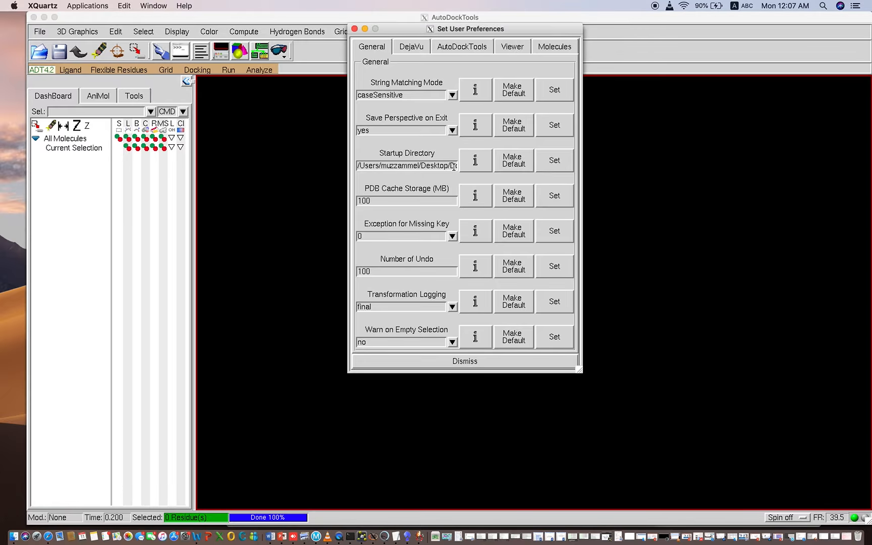
pyautogui.click(454, 167)
pyautogui.press('Right')
pyautogui.press('Right')
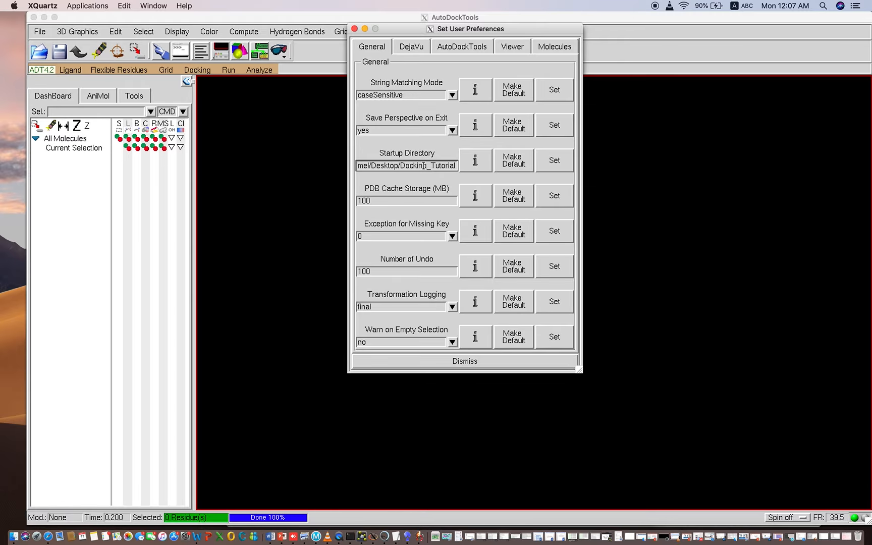
pyautogui.moveTo(428, 167); pyautogui.dragTo(460, 171)
pyautogui.press('BackSpace')
pyautogui.click(553, 161)
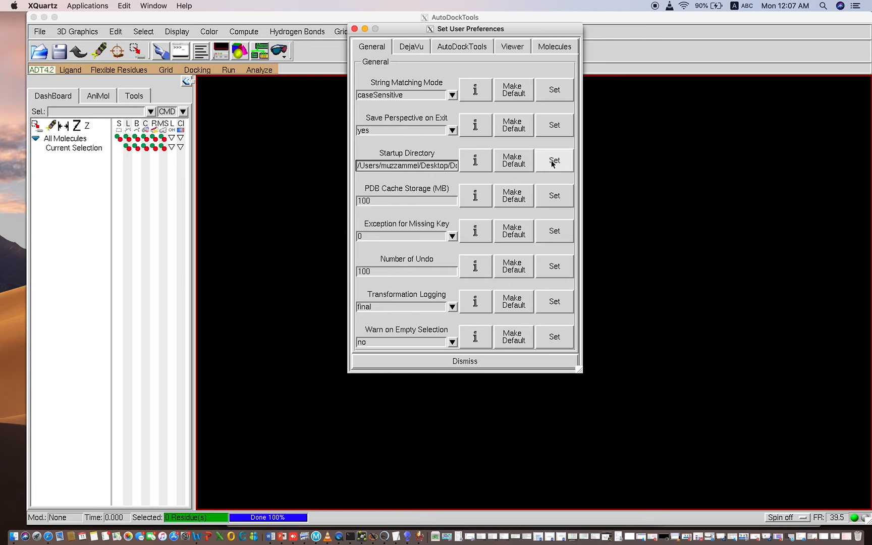
pyautogui.click(355, 29)
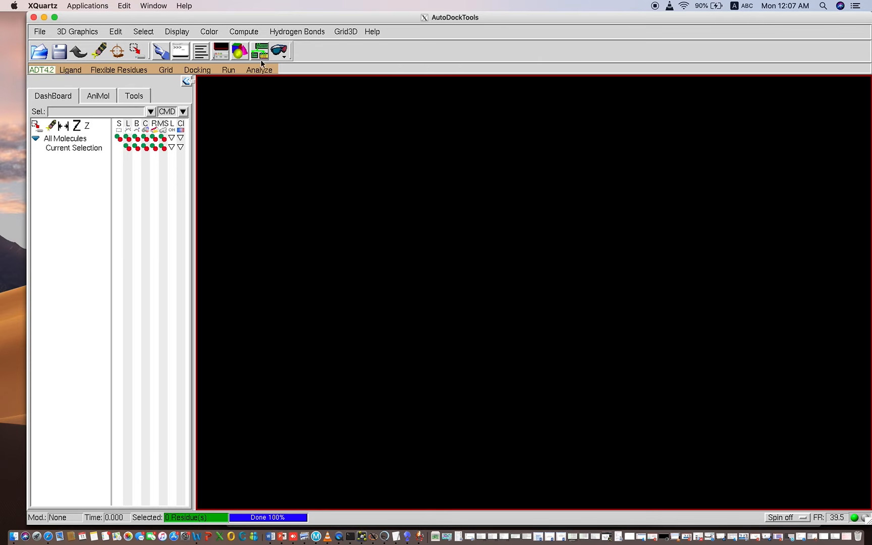
# Open the first docking log in the Desktop's Docking folder as a separate docking, dismiss the warning and rotate the ligand.
pyautogui.click(257, 71)
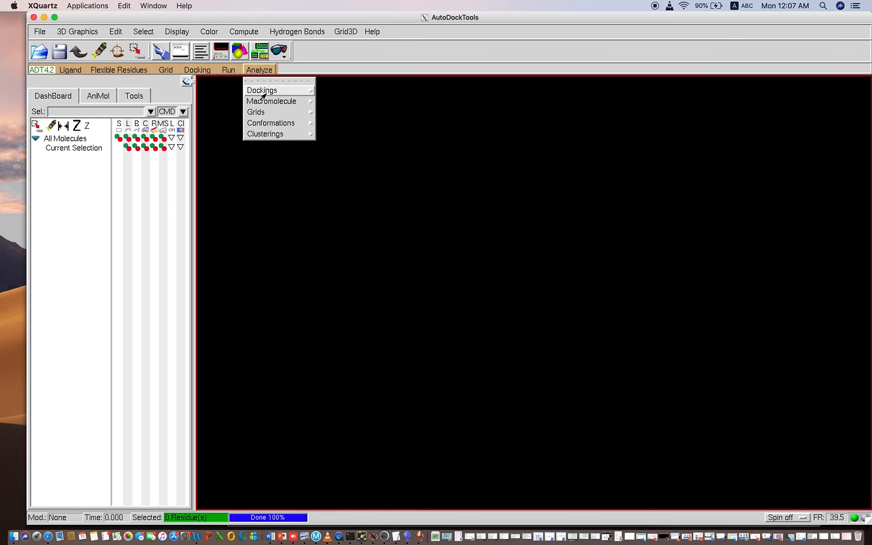
pyautogui.moveTo(262, 94)
pyautogui.click(333, 102)
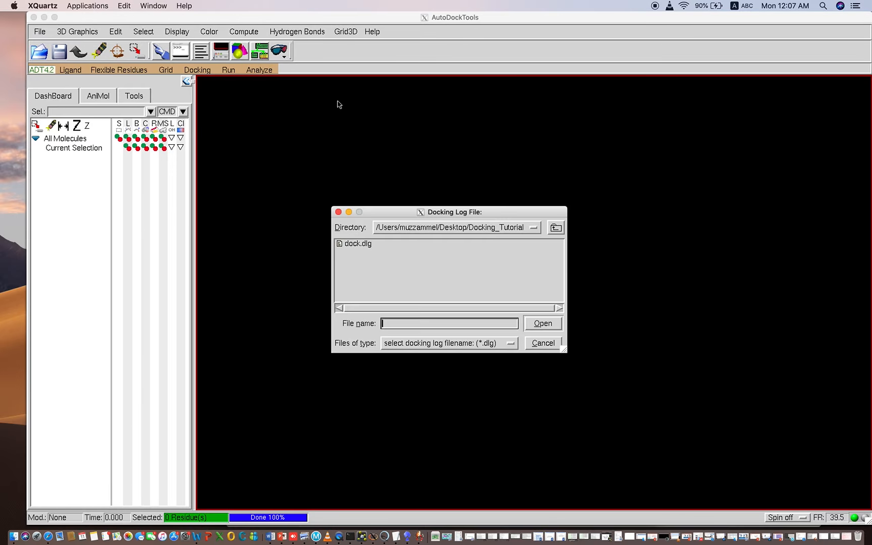
pyautogui.click(467, 346)
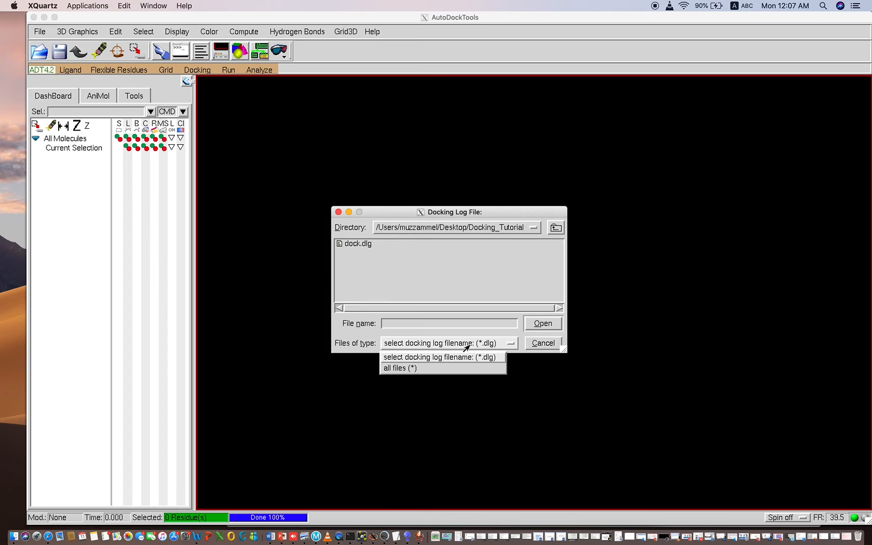
pyautogui.click(495, 227)
pyautogui.click(495, 227)
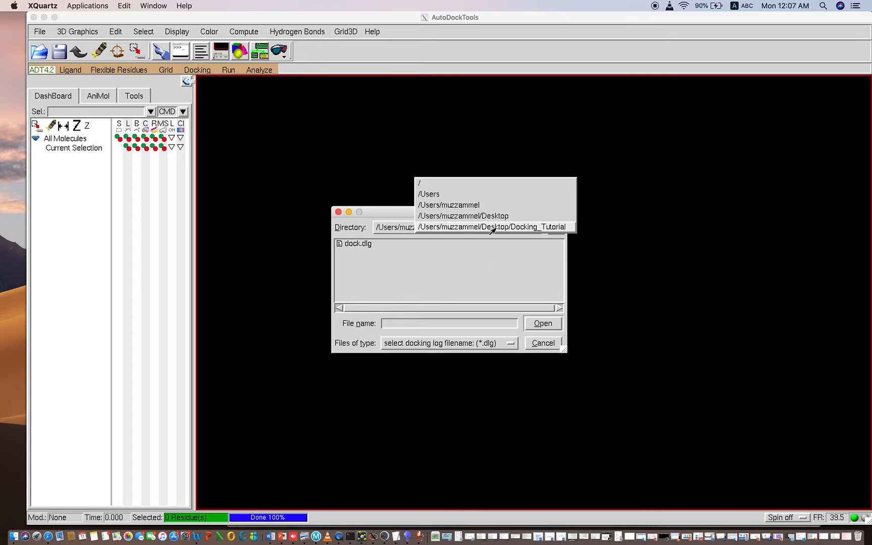
pyautogui.click(479, 218)
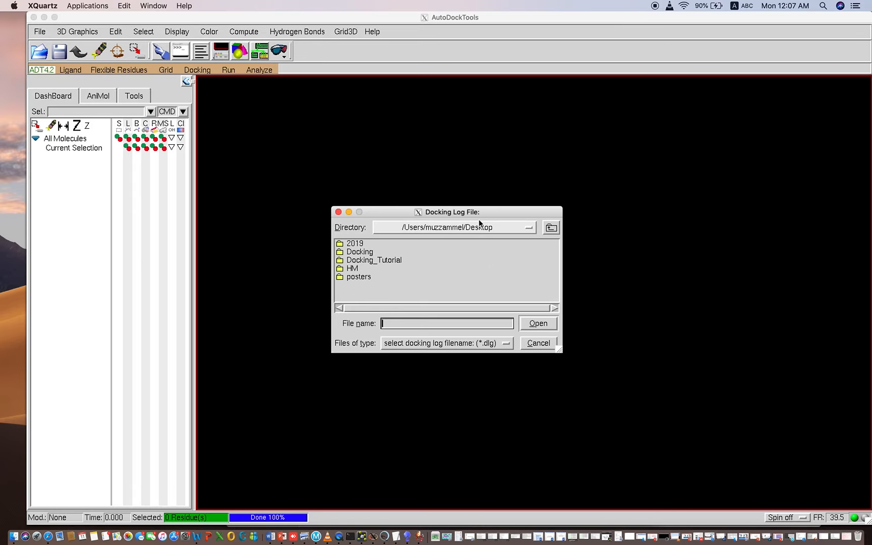
pyautogui.doubleClick(362, 251)
pyautogui.click(352, 243)
pyautogui.click(535, 326)
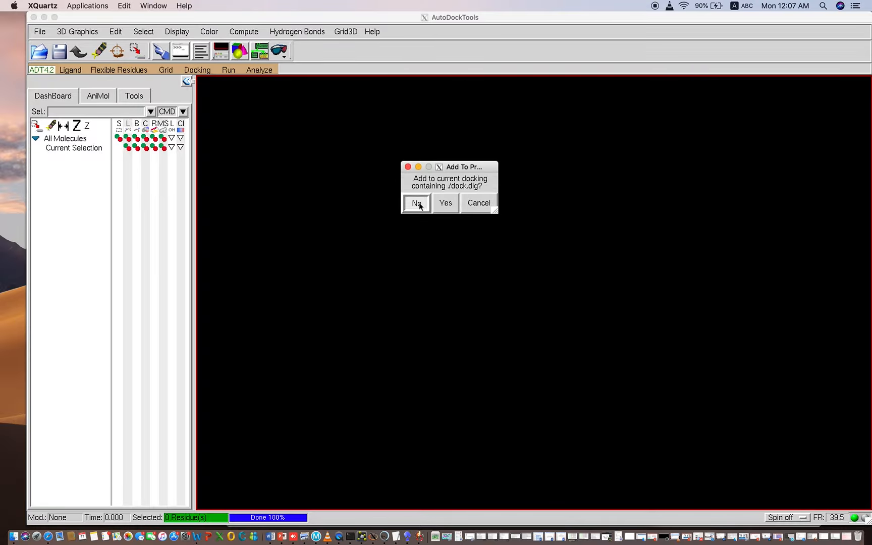
pyautogui.click(415, 202)
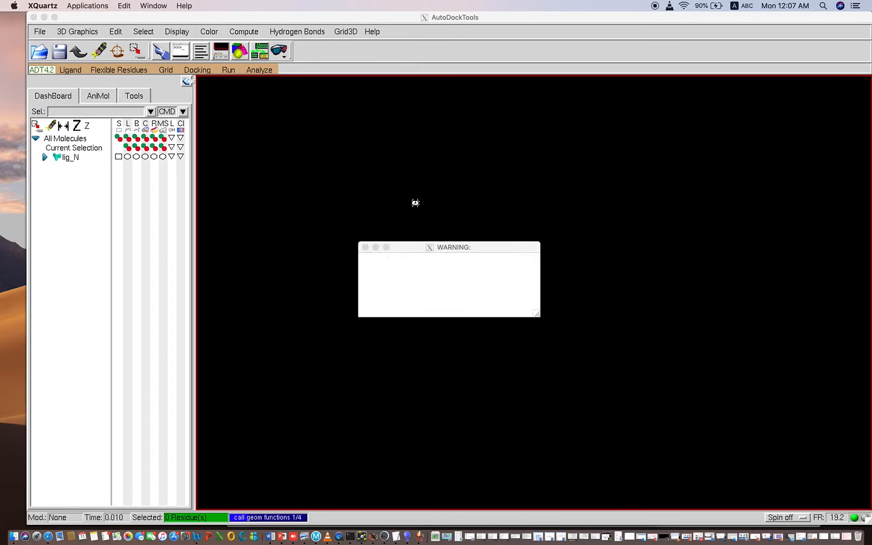
pyautogui.click(449, 302)
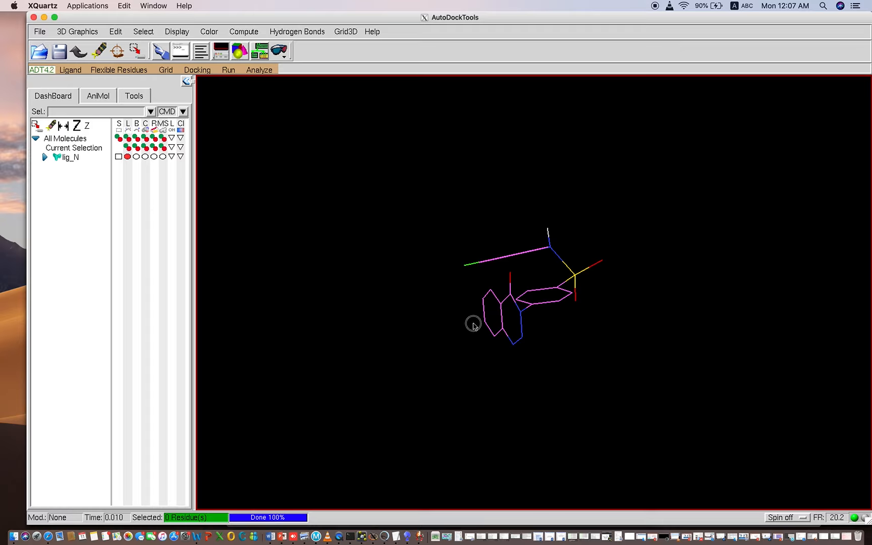
pyautogui.moveTo(609, 339); pyautogui.dragTo(558, 333)
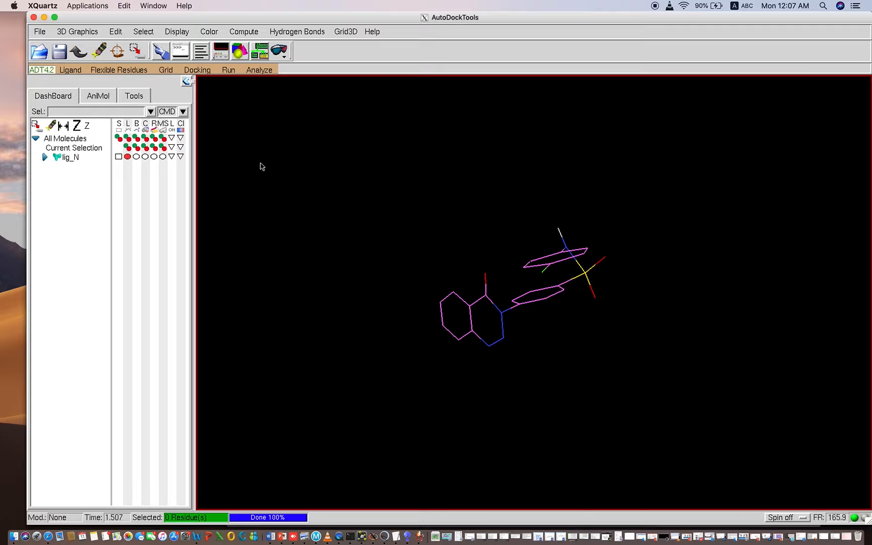
# Open the docking's receptor macromolecule alongside lig_N and rotate the complex.
pyautogui.click(259, 70)
pyautogui.moveTo(261, 103)
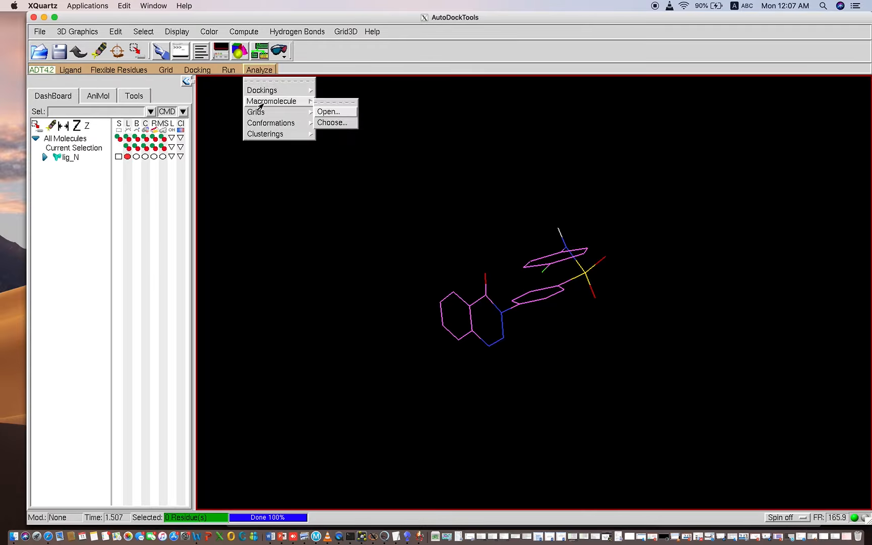
pyautogui.click(336, 111)
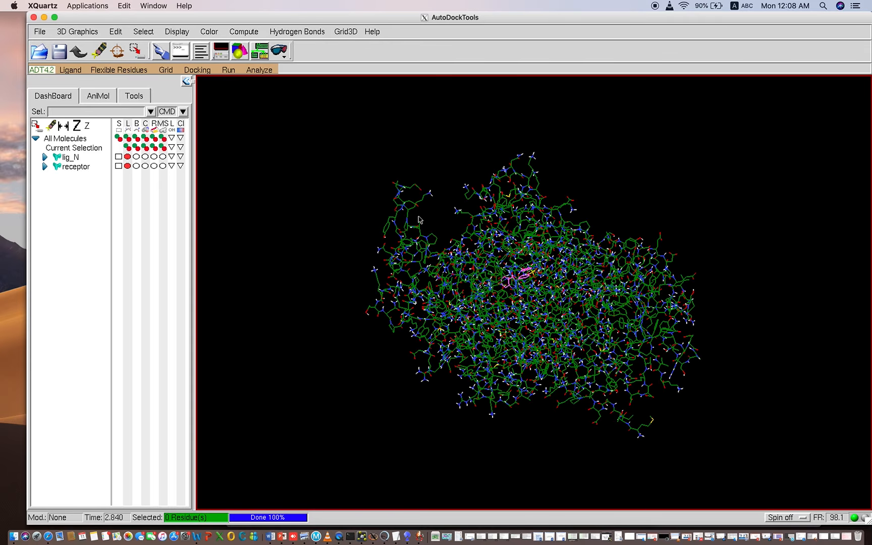
pyautogui.moveTo(442, 193); pyautogui.dragTo(432, 288)
# Open the conformation player for lig_N and advance to conformation 2.
pyautogui.click(260, 69)
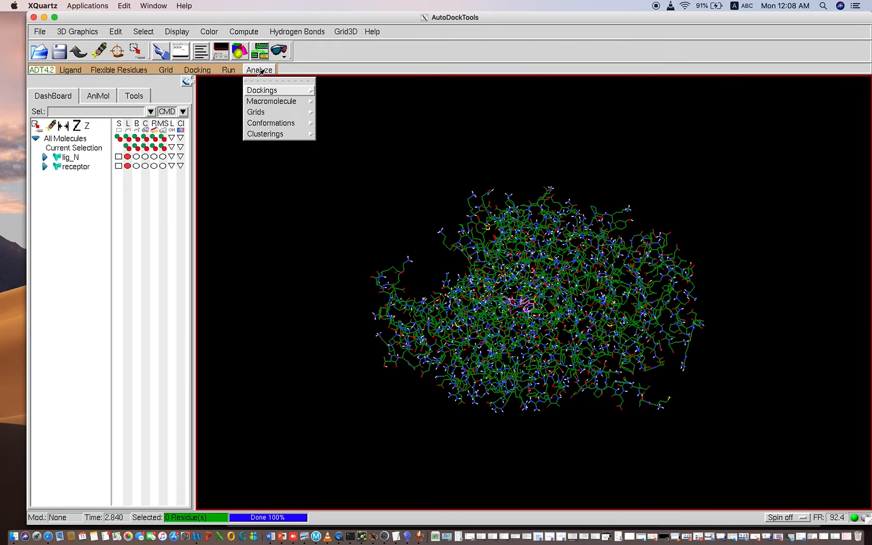
pyautogui.moveTo(271, 124)
pyautogui.click(331, 133)
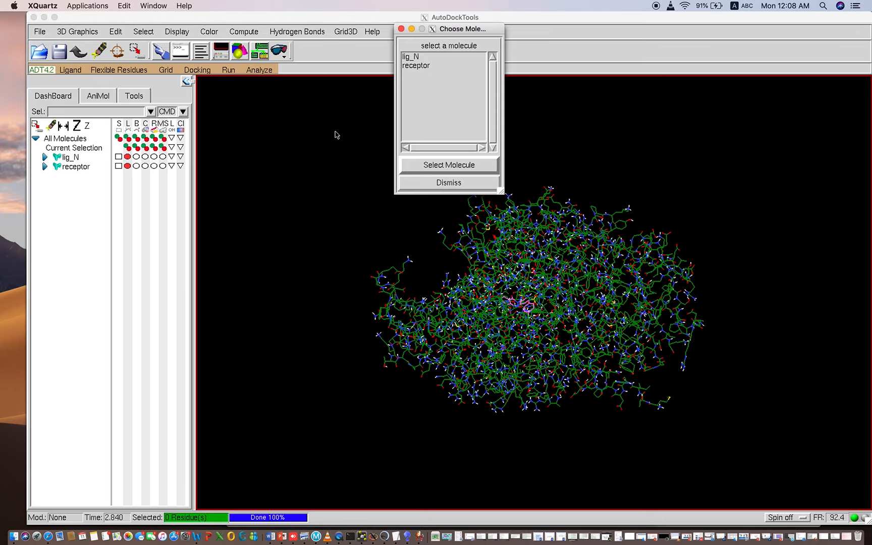
pyautogui.click(411, 57)
pyautogui.click(440, 167)
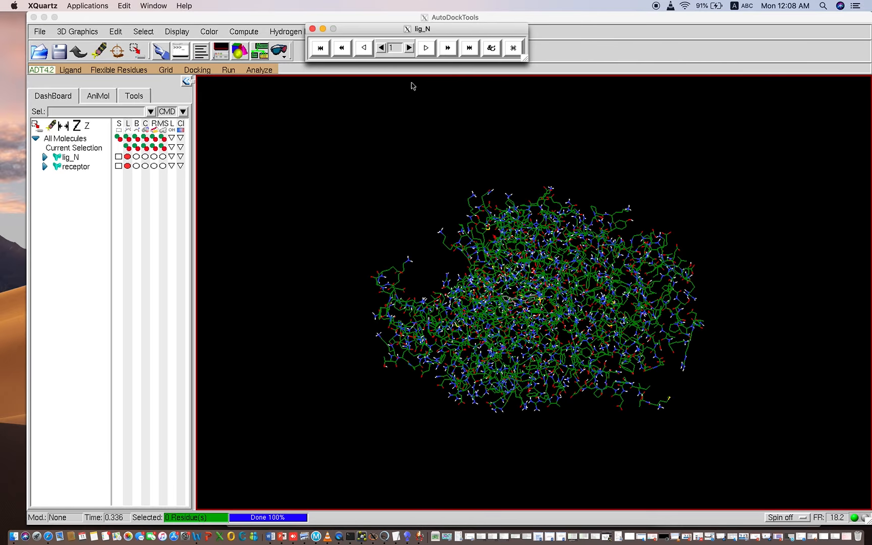
pyautogui.click(409, 48)
pyautogui.click(409, 135)
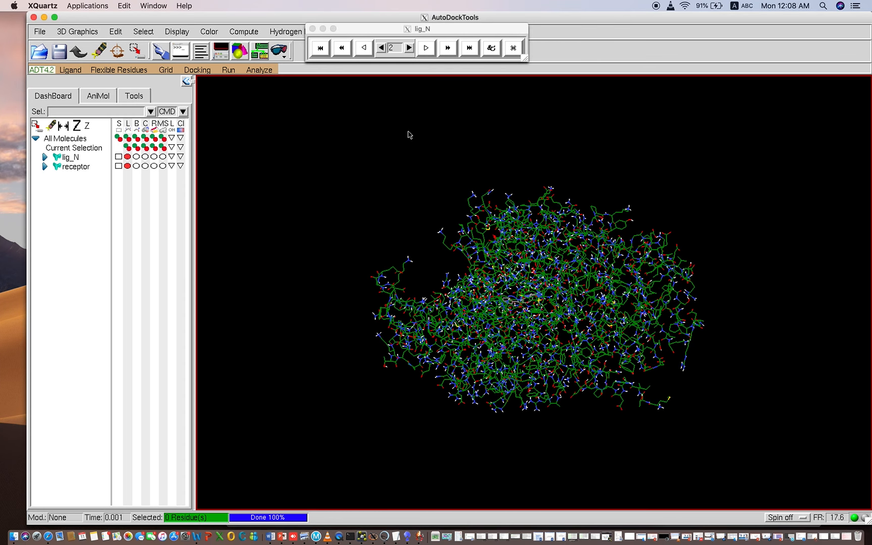
# Display the lig_N ligand in stick-and-ball representation inside the receptor.
pyautogui.scroll(8, 410, 135)
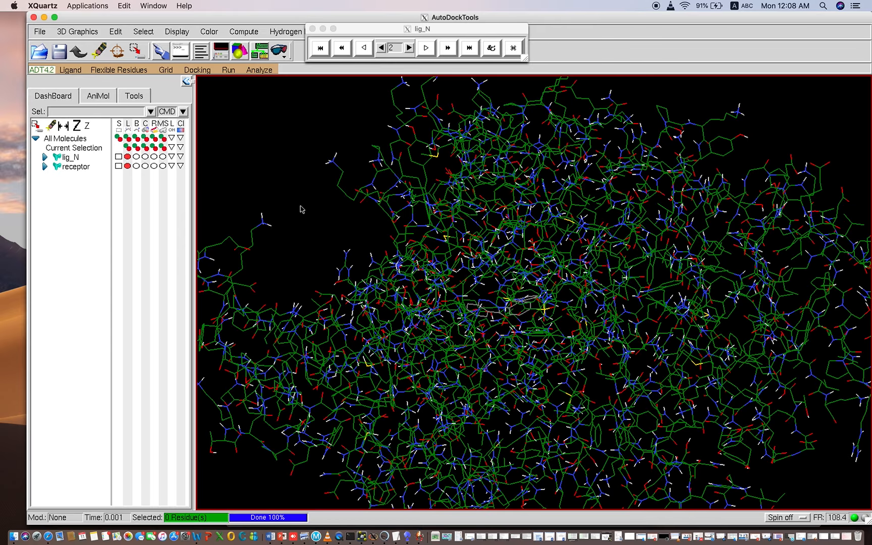
pyautogui.scroll(6, 302, 209)
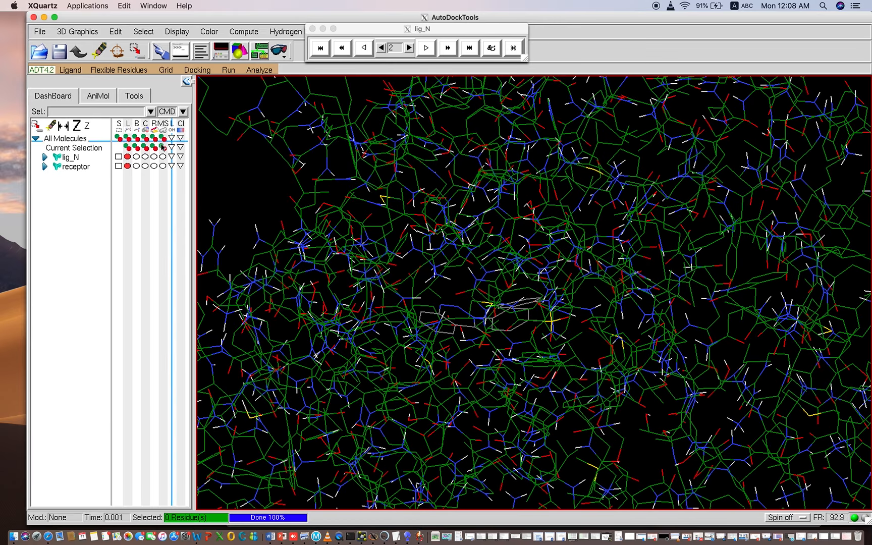
pyautogui.click(136, 157)
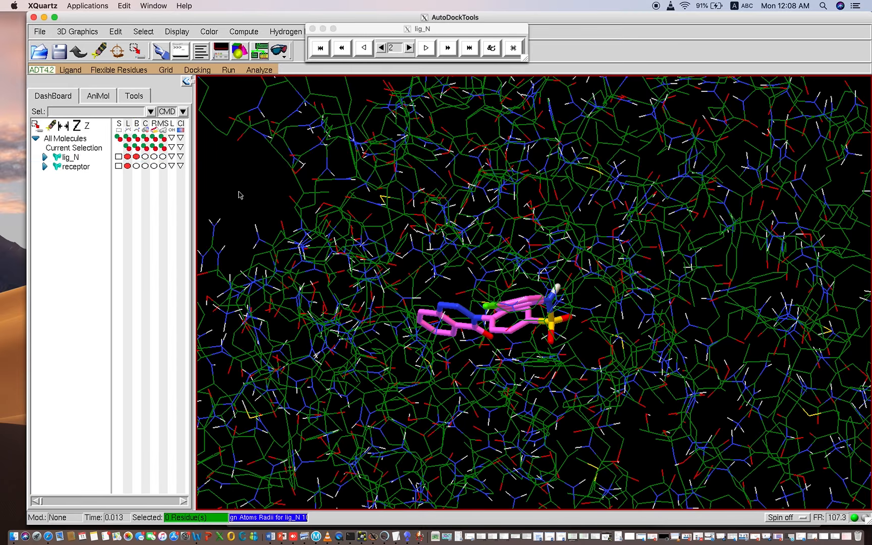
# Step forward through the docked conformations of lig_N up to conformation 10.
pyautogui.click(408, 48)
pyautogui.click(409, 48)
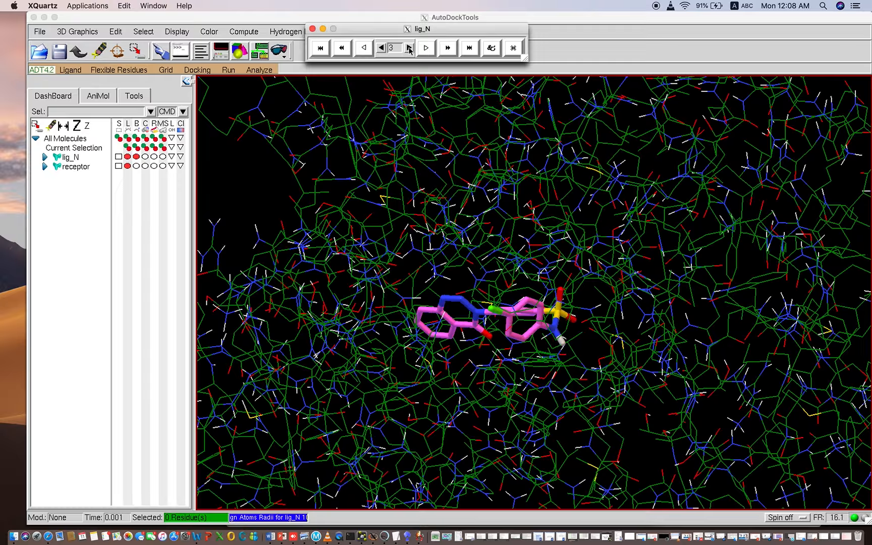
pyautogui.click(409, 48)
pyautogui.click(409, 48)
pyautogui.click(409, 48)
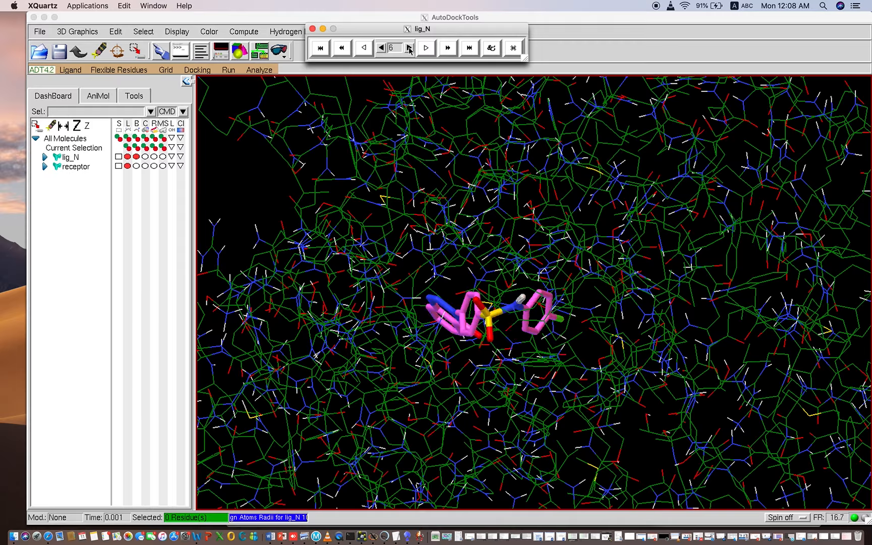
pyautogui.click(410, 48)
pyautogui.click(409, 48)
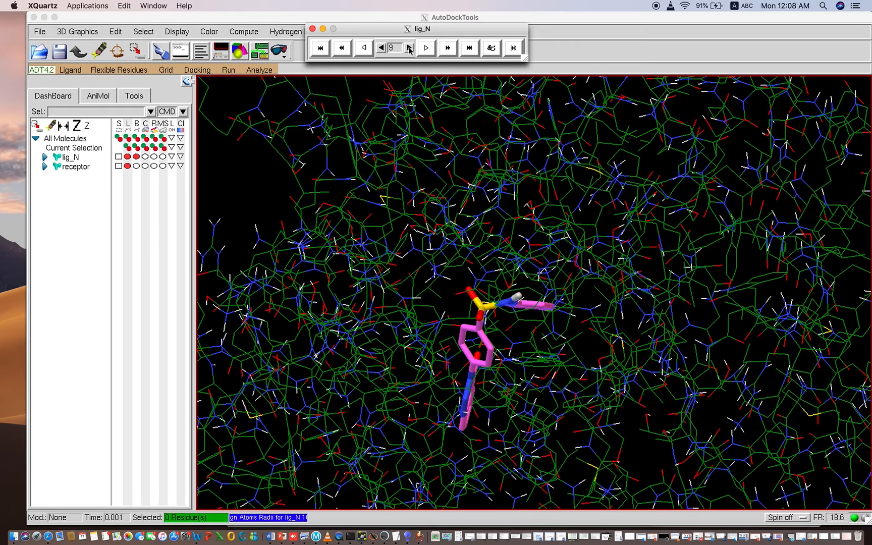
pyautogui.click(410, 48)
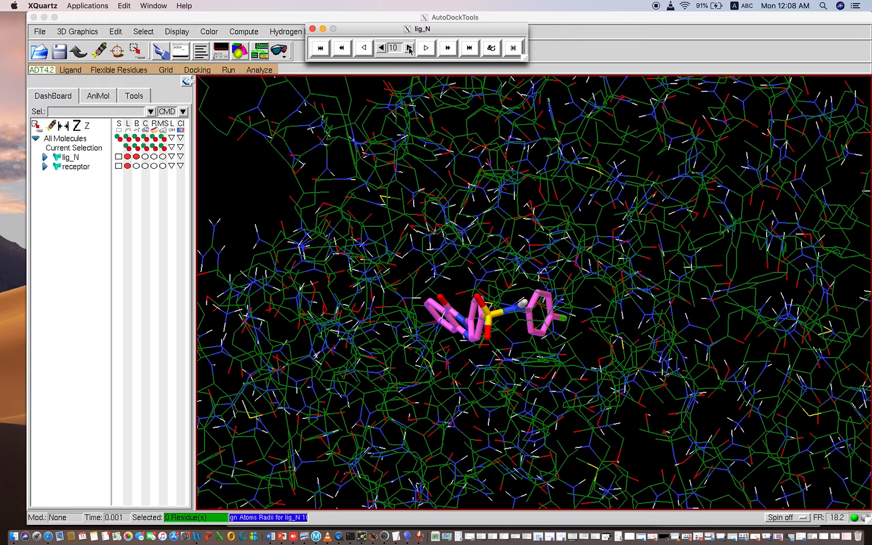
# Step back through the docked conformations of lig_N to conformation 0.
pyautogui.click(382, 48)
pyautogui.click(382, 48)
pyautogui.click(382, 48)
pyautogui.click(382, 48)
pyautogui.click(382, 48)
pyautogui.click(382, 48)
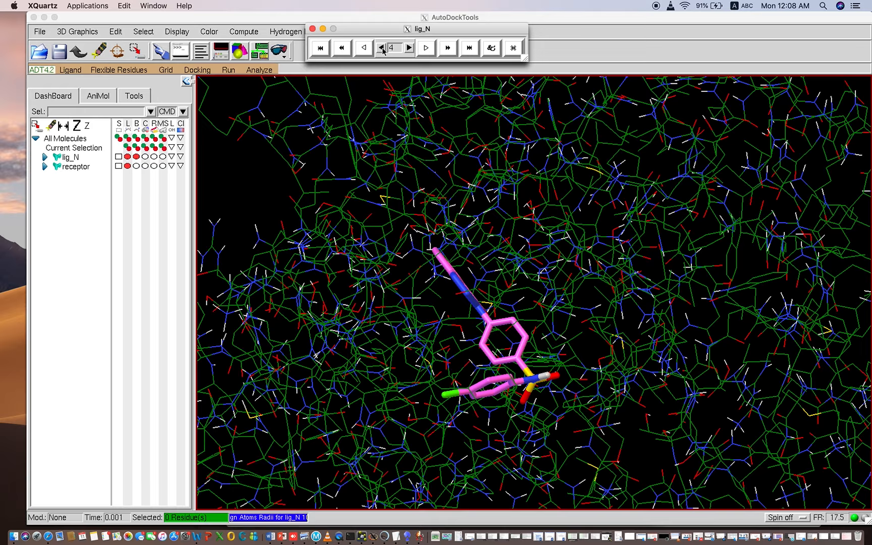
pyautogui.click(382, 48)
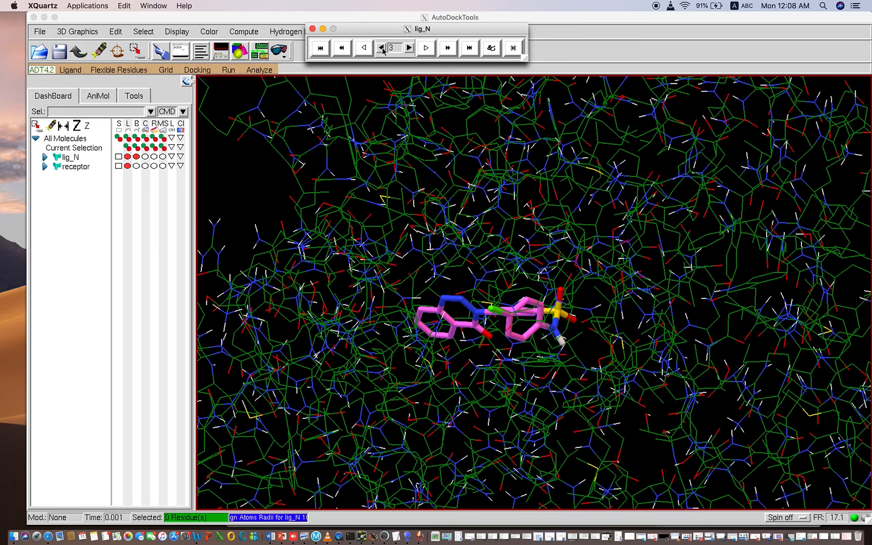
pyautogui.click(382, 48)
pyautogui.click(383, 48)
pyautogui.click(382, 48)
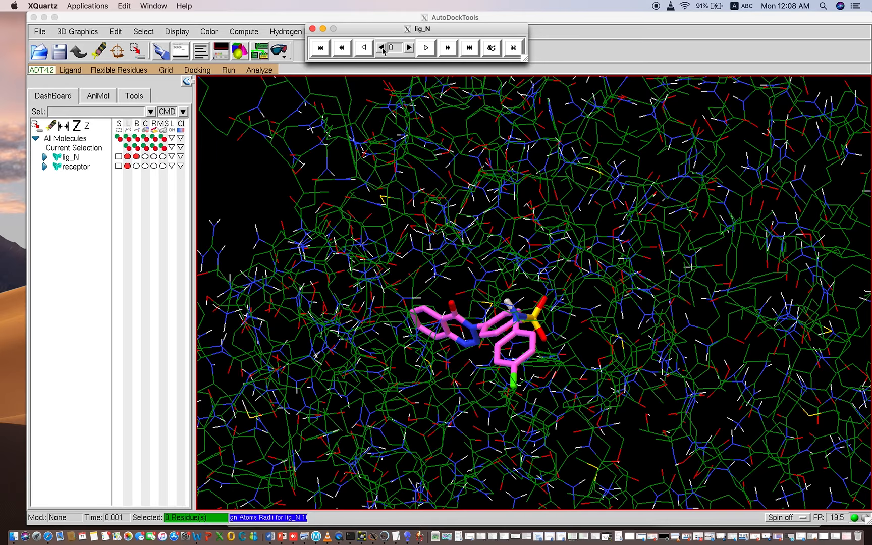
# Advance the lig_N conformation player to conformation 5.
pyautogui.click(409, 48)
pyautogui.click(409, 48)
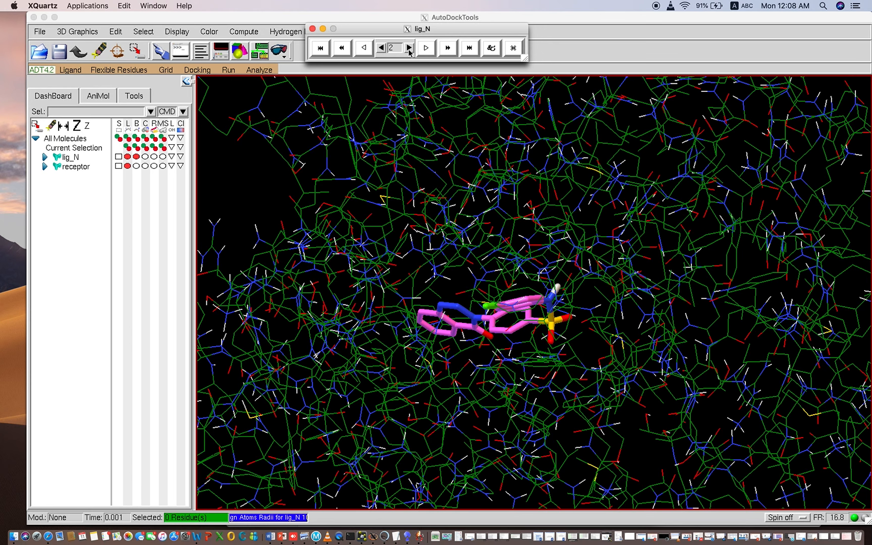
pyautogui.click(409, 48)
pyautogui.click(409, 48)
pyautogui.click(409, 48)
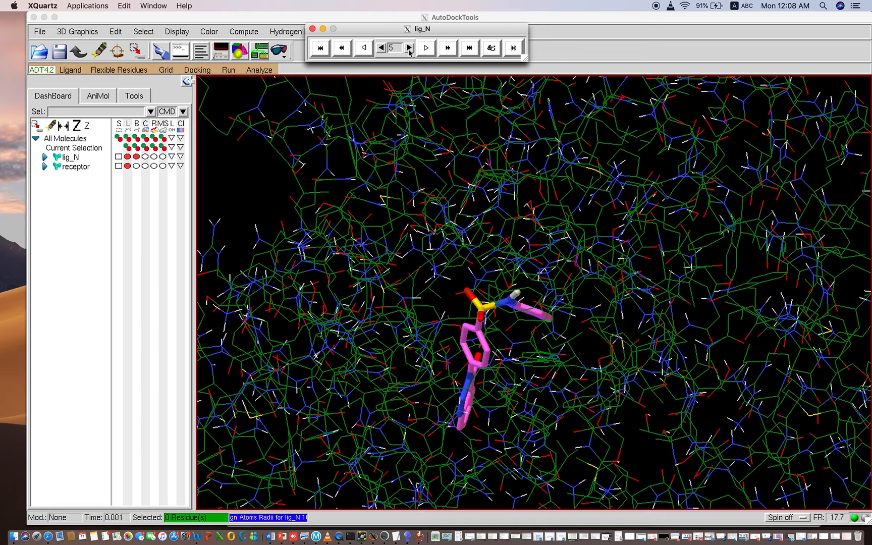
# Turn on Build H-bonds in the conformation play options and inspect the hydrogen bond near the ligand's sulfonyl group.
pyautogui.click(492, 49)
pyautogui.click(416, 30)
pyautogui.moveTo(415, 31); pyautogui.dragTo(721, 57)
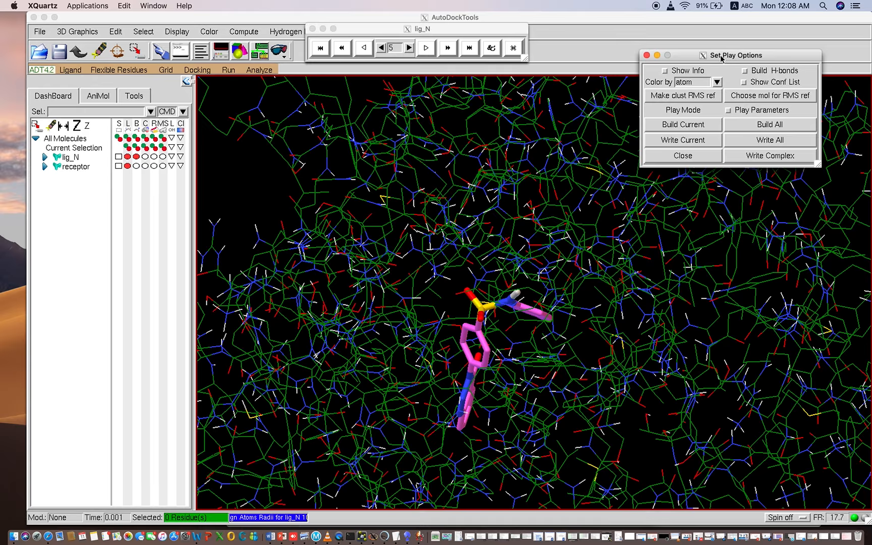
pyautogui.click(745, 72)
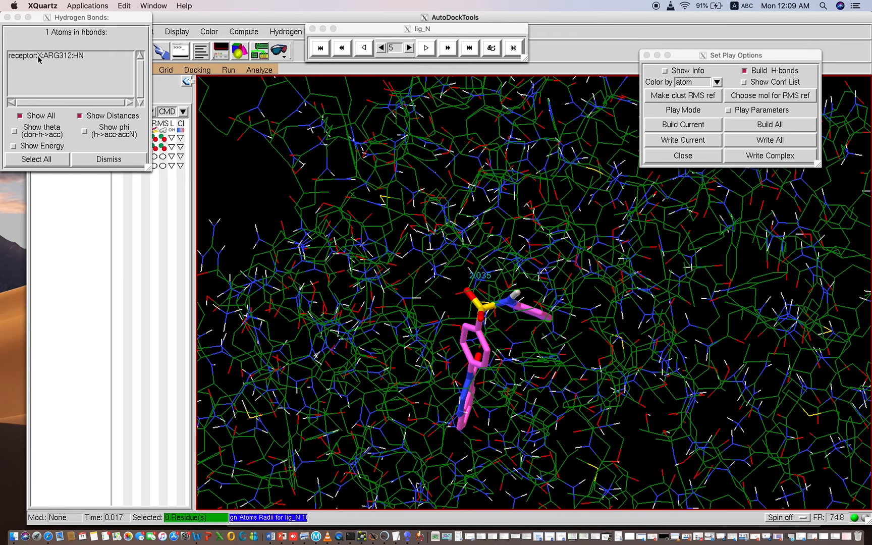
pyautogui.scroll(3, 449, 305)
pyautogui.scroll(3, 447, 306)
pyautogui.moveTo(505, 270); pyautogui.dragTo(556, 285)
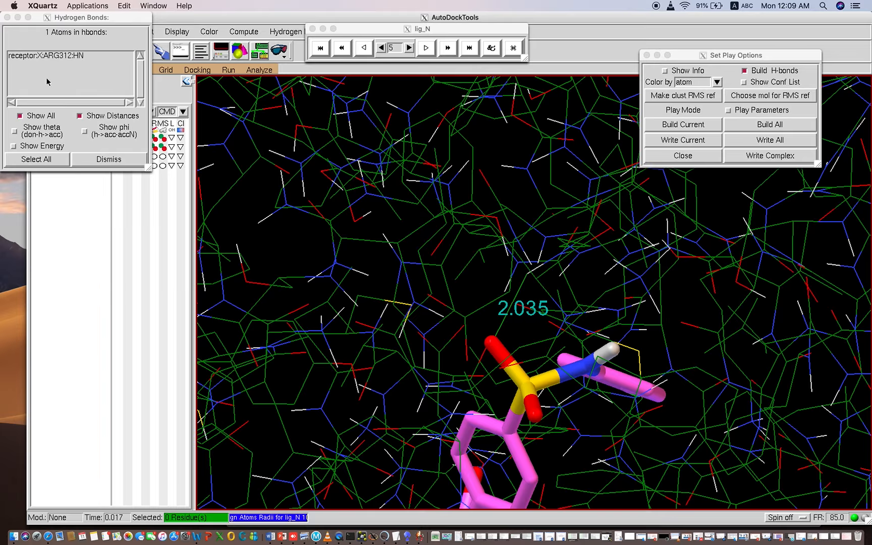
# Display the receptor as ribbons without its lines, keeping the Hydrogen Bonds window clear of the molecule list, and rotate the complex.
pyautogui.moveTo(110, 18); pyautogui.dragTo(145, 220)
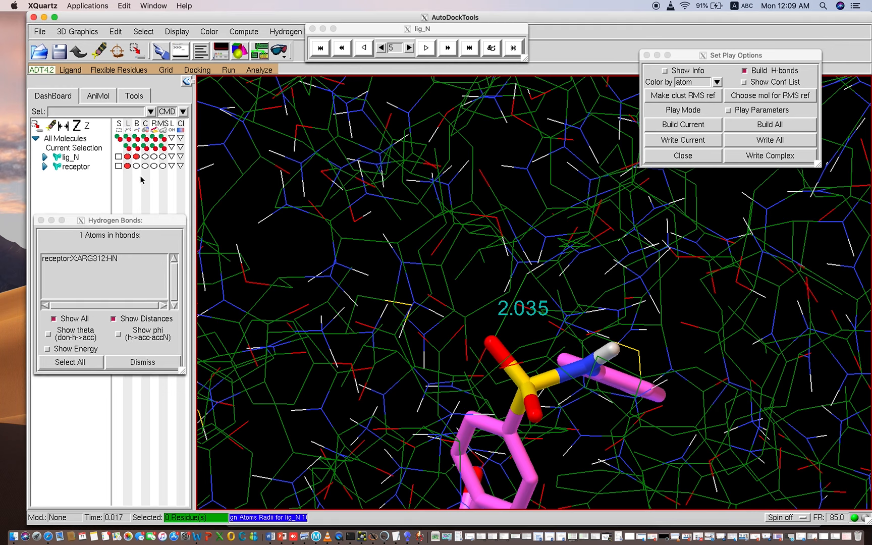
pyautogui.click(150, 166)
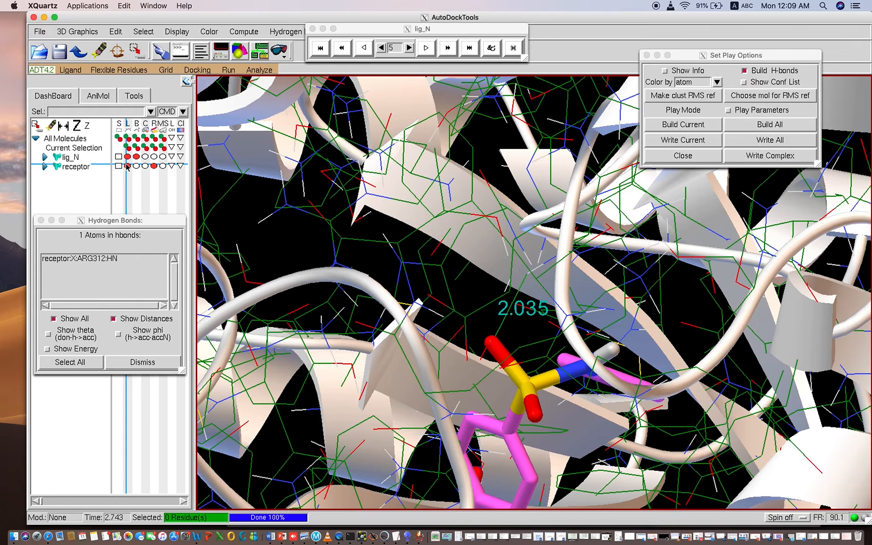
pyautogui.click(127, 166)
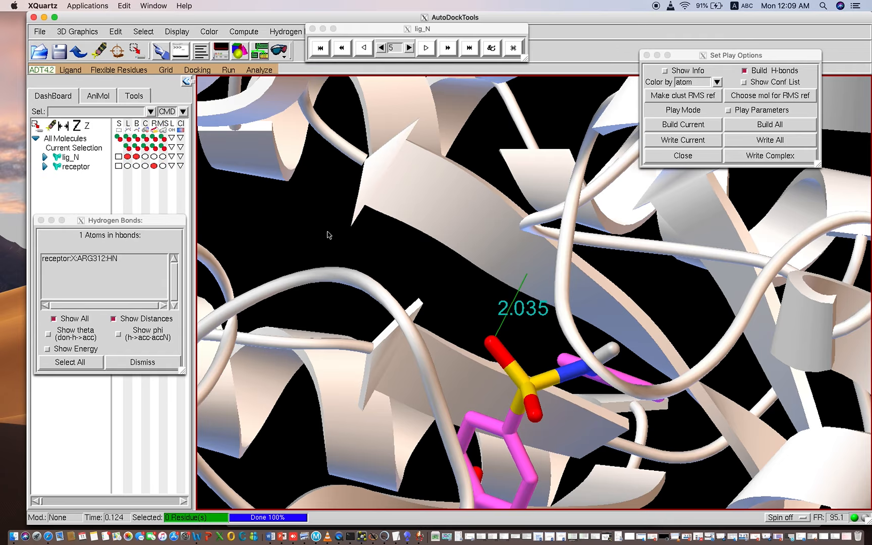
pyautogui.scroll(-7, 327, 231)
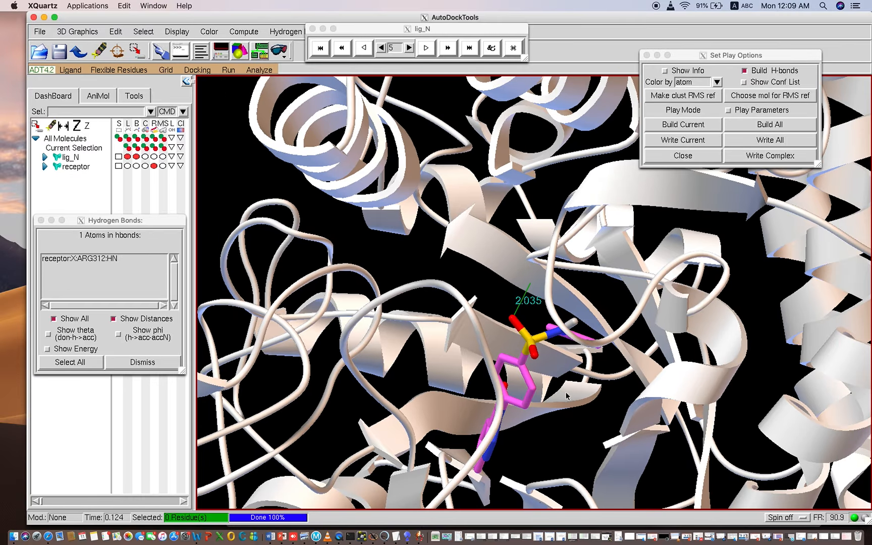
pyautogui.moveTo(565, 405); pyautogui.dragTo(554, 376)
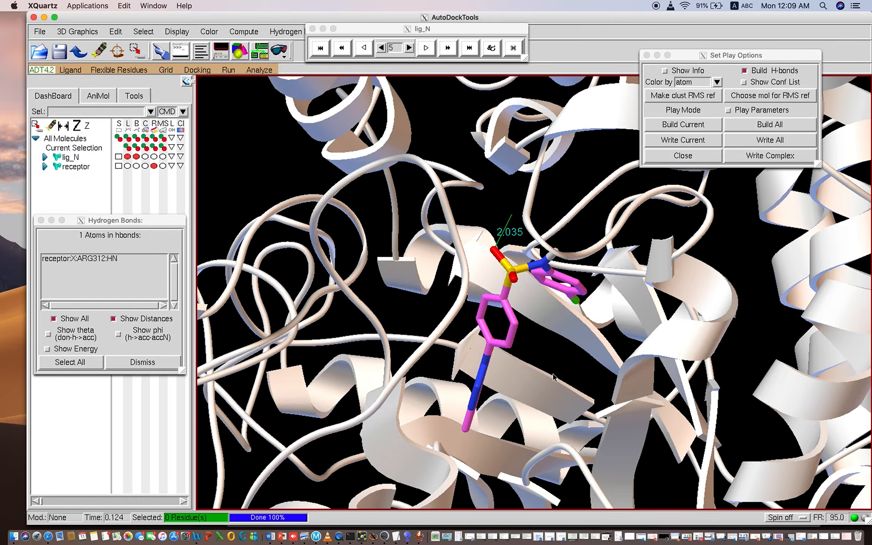
# Advance the lig_N conformation player to conformation 6 and inspect its hydrogen bonds with the receptor from several angles.
pyautogui.scroll(5, 553, 376)
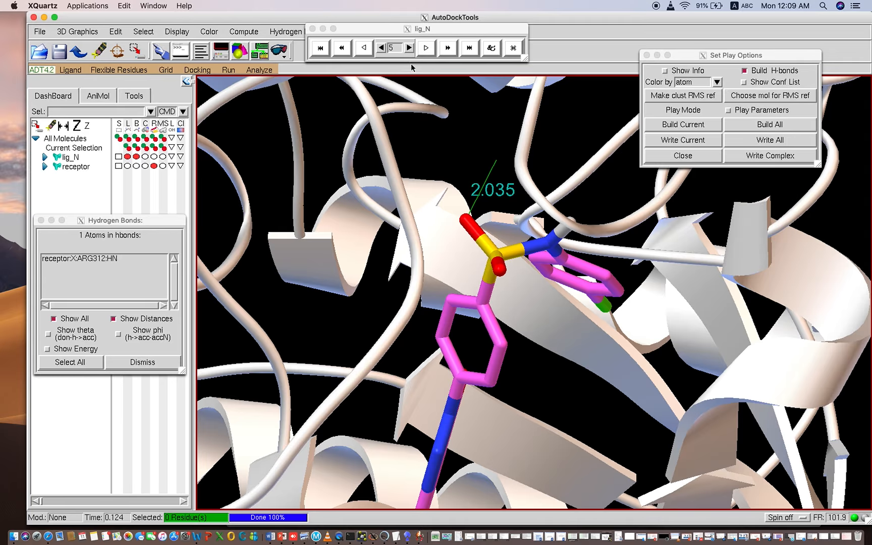
pyautogui.click(409, 48)
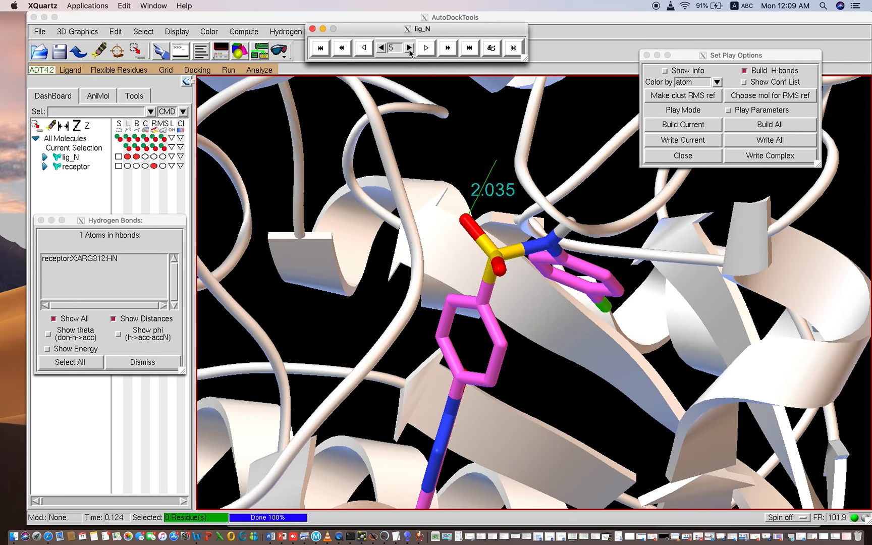
pyautogui.click(409, 48)
pyautogui.click(409, 47)
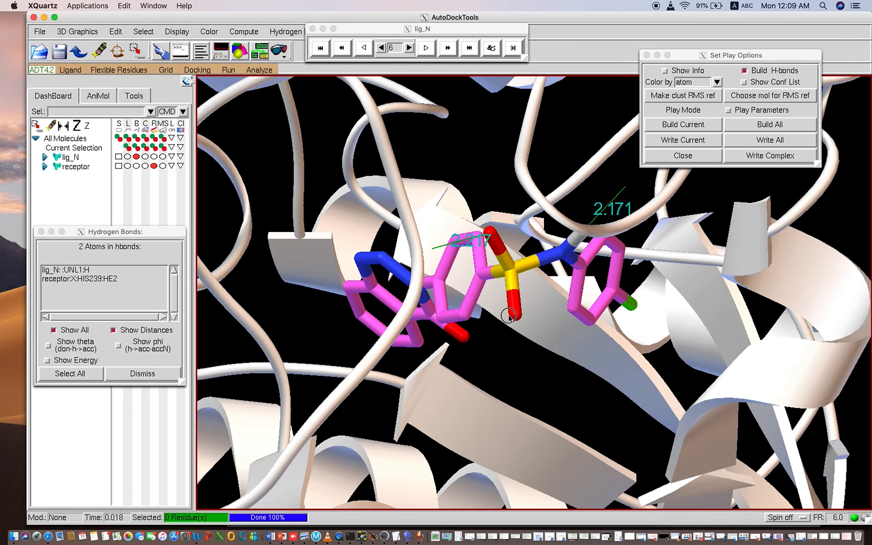
pyautogui.moveTo(507, 356); pyautogui.dragTo(506, 360)
pyautogui.moveTo(497, 303); pyautogui.dragTo(462, 267)
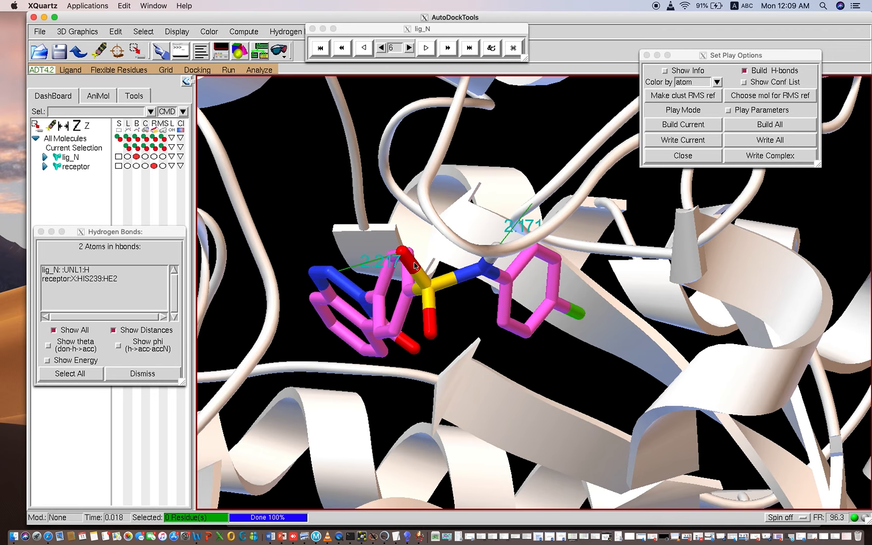
pyautogui.moveTo(500, 168); pyautogui.dragTo(505, 149, button='middle')
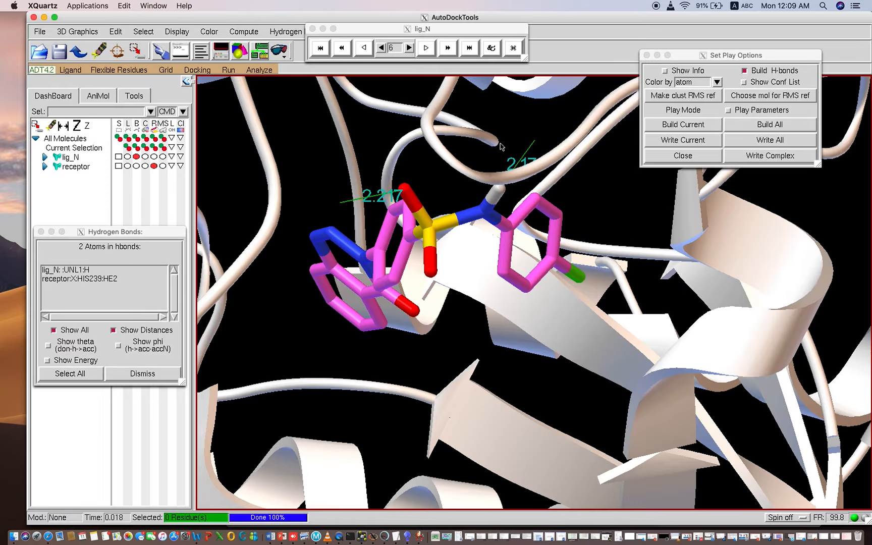
pyautogui.moveTo(588, 189); pyautogui.dragTo(572, 228, button='middle')
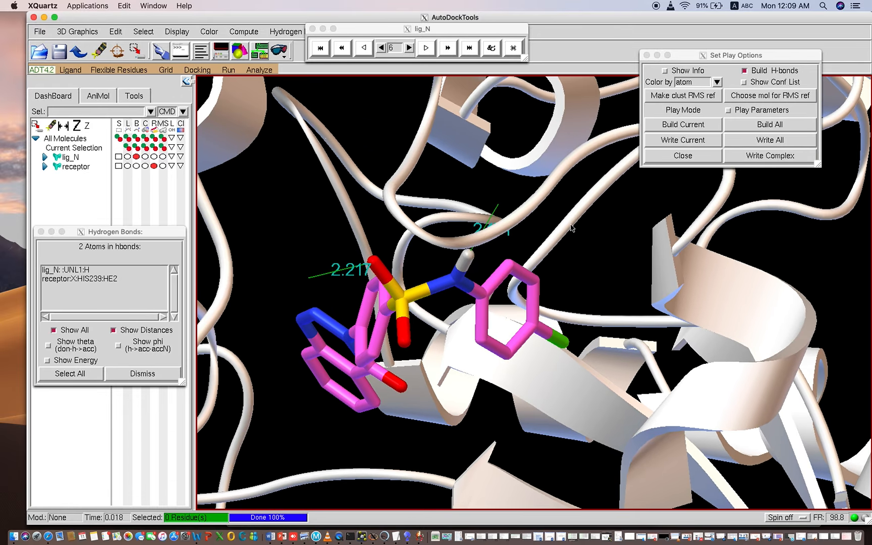
# Turn on Show Info for conformation 6 and place its info window clear of the conformation player and the ligand.
pyautogui.click(666, 72)
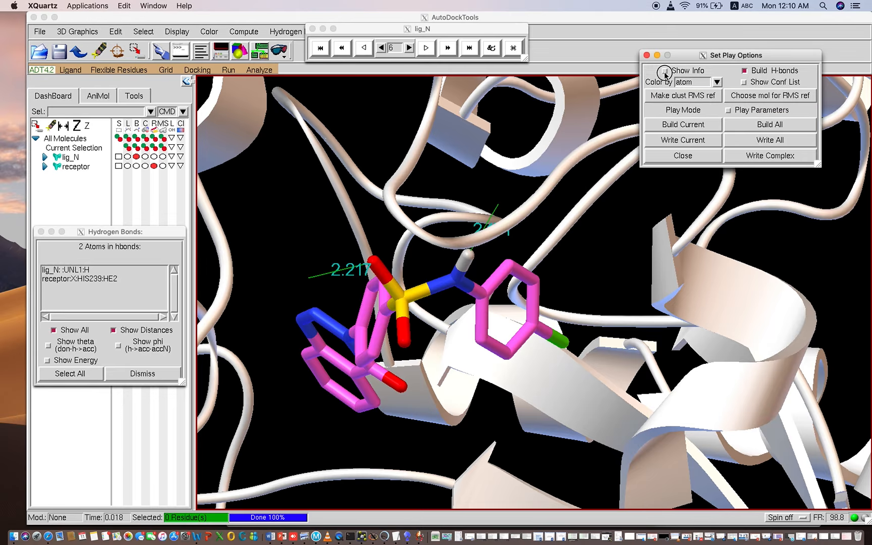
pyautogui.click(665, 72)
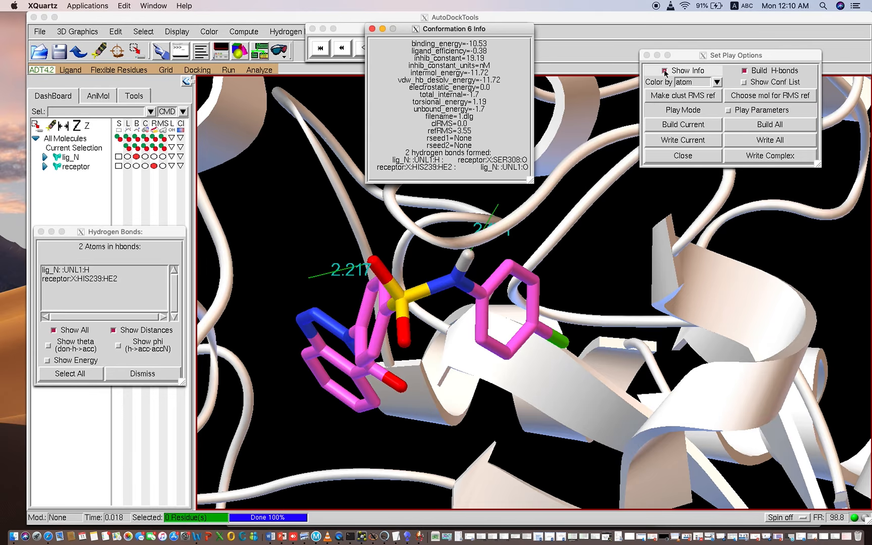
pyautogui.moveTo(477, 50); pyautogui.dragTo(322, 87)
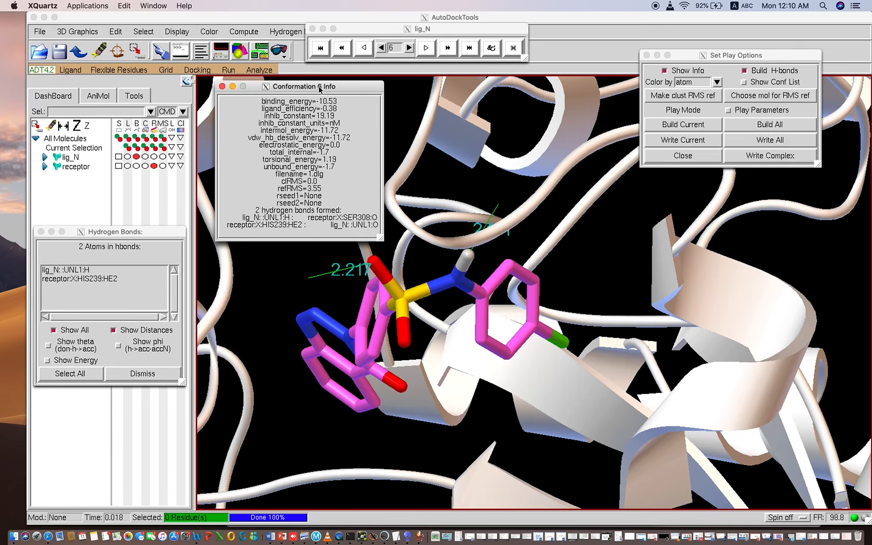